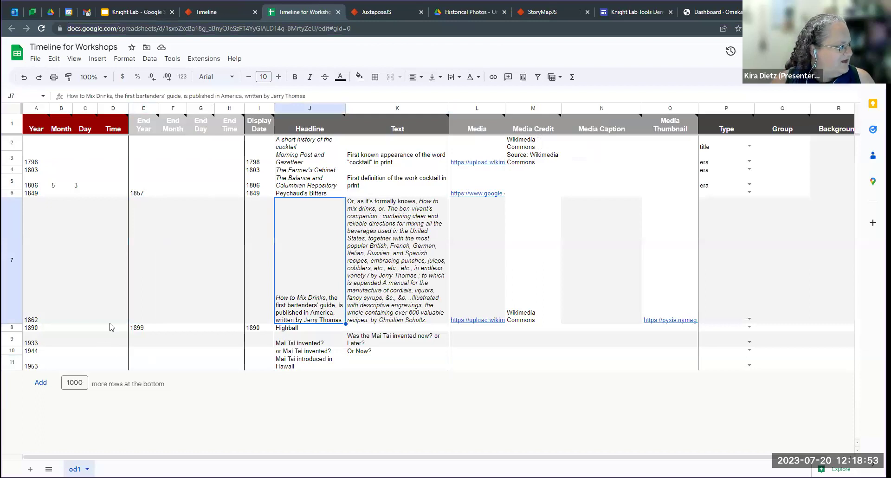
Move into the End Year column after entering 1806 for The Balance and Columbian Repository.
{"action": "left_click", "coordinate": [135, 250]}
Enter End Years 1806, 1862, 1933, 1944 and 1963 for rows 5, 7, 9, 10 and 11.
{"action": "left_click", "coordinate": [153, 188]}
{"action": "type", "text": "1806"}
{"action": "left_click", "coordinate": [146, 277]}
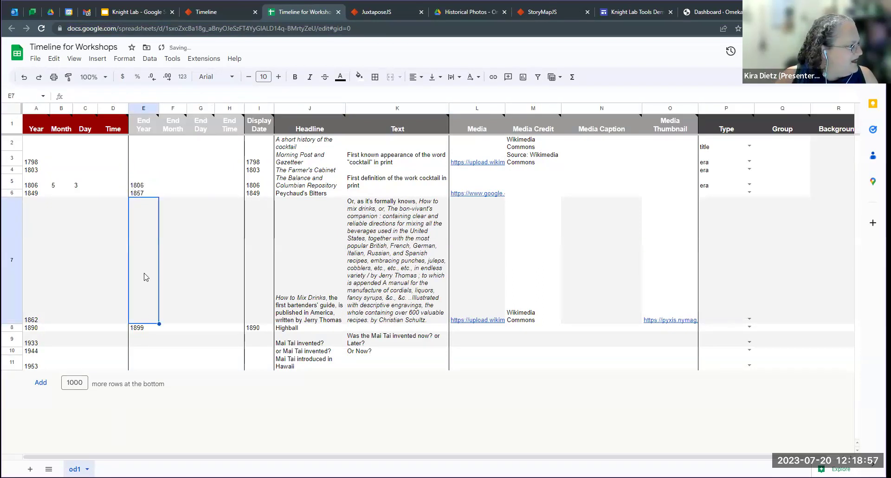
{"action": "type", "text": "1862"}
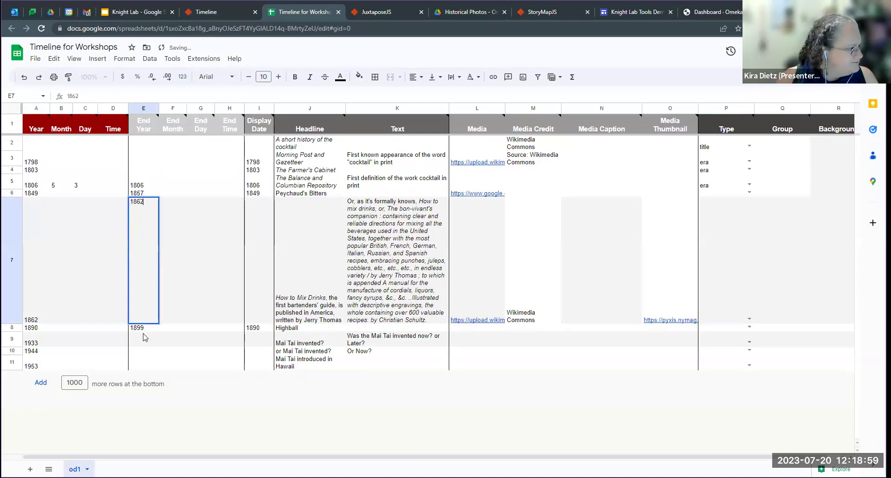
{"action": "left_click", "coordinate": [143, 343]}
{"action": "type", "text": "1933"}
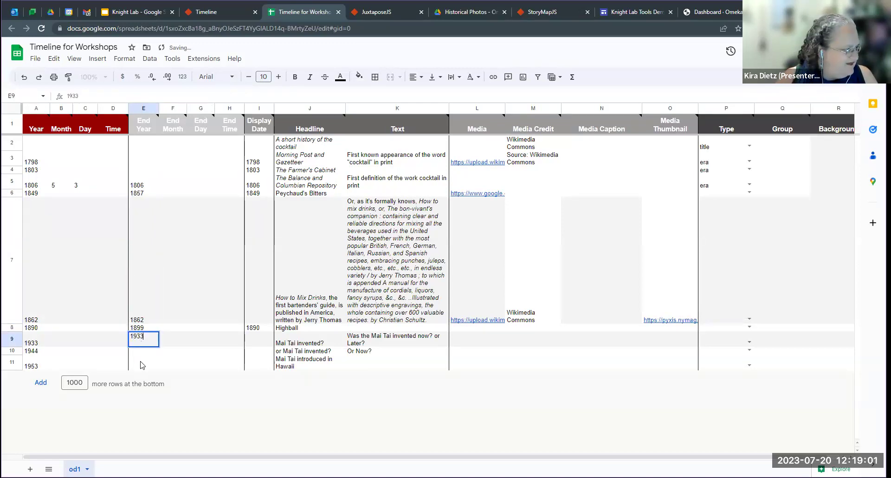
{"action": "left_click", "coordinate": [141, 351]}
{"action": "type", "text": "1944"}
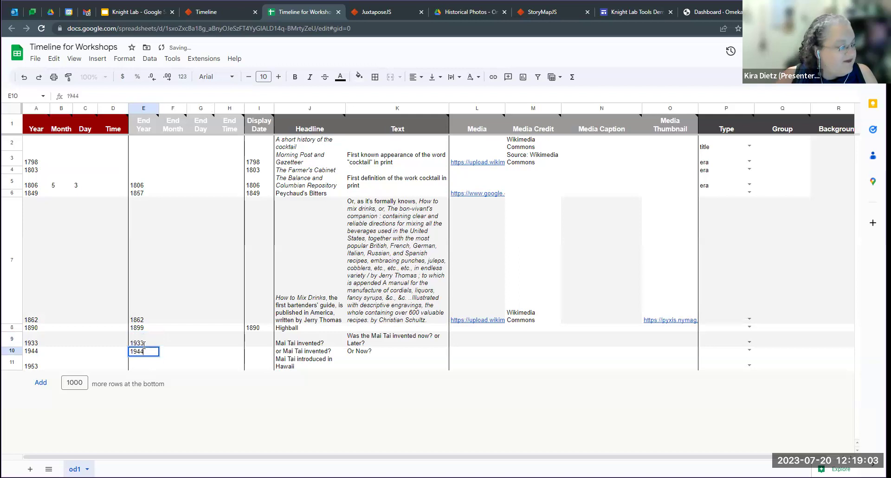
{"action": "left_click", "coordinate": [136, 370]}
{"action": "type", "text": "1963"}
{"action": "key", "text": "Return"}
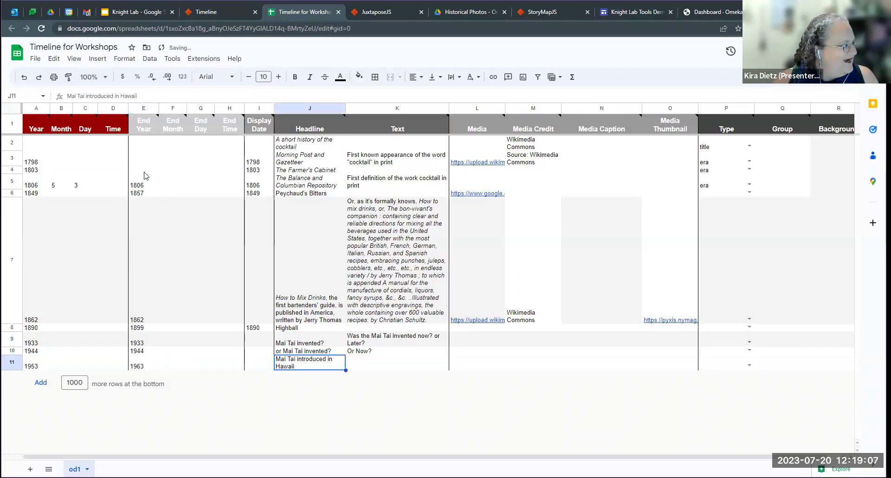
Enter End Years 1803 for row 4, correcting a mistyped digit, and 1798 for row 3.
{"action": "left_click", "coordinate": [144, 172]}
{"action": "type", "text": "1809"}
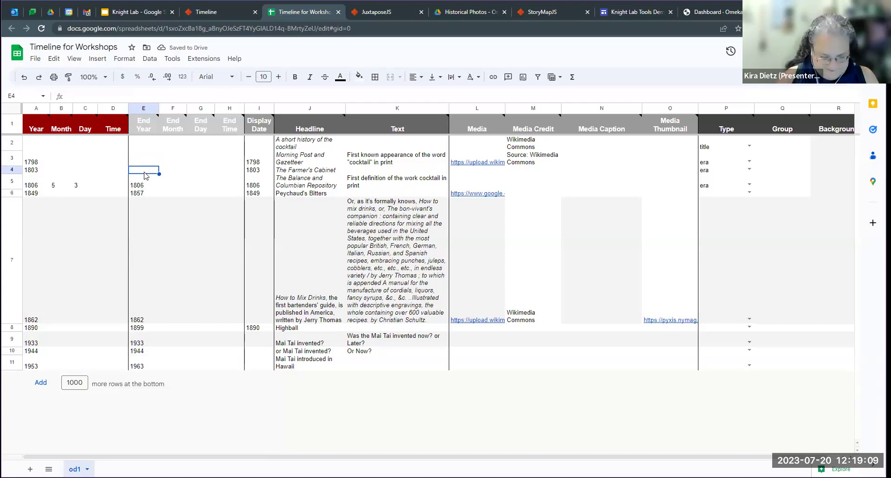
{"action": "key", "text": "BackSpace"}
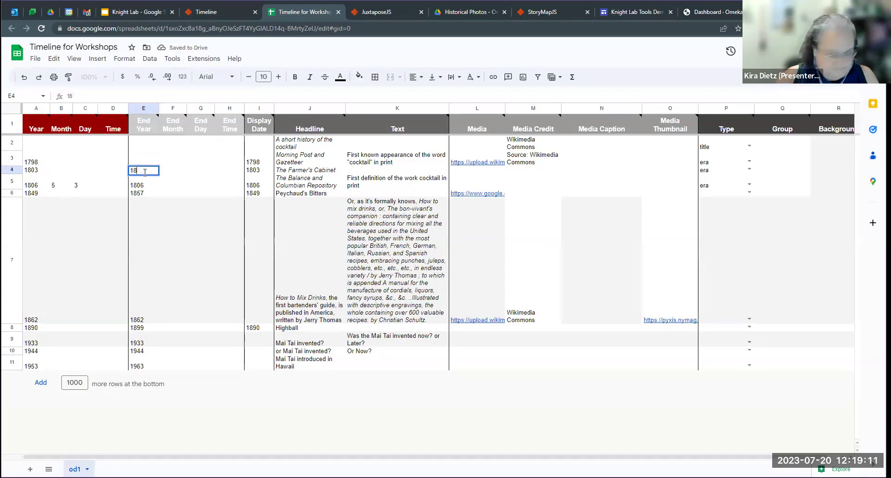
{"action": "type", "text": "3"}
{"action": "left_click", "coordinate": [142, 162]}
{"action": "type", "text": "1"}
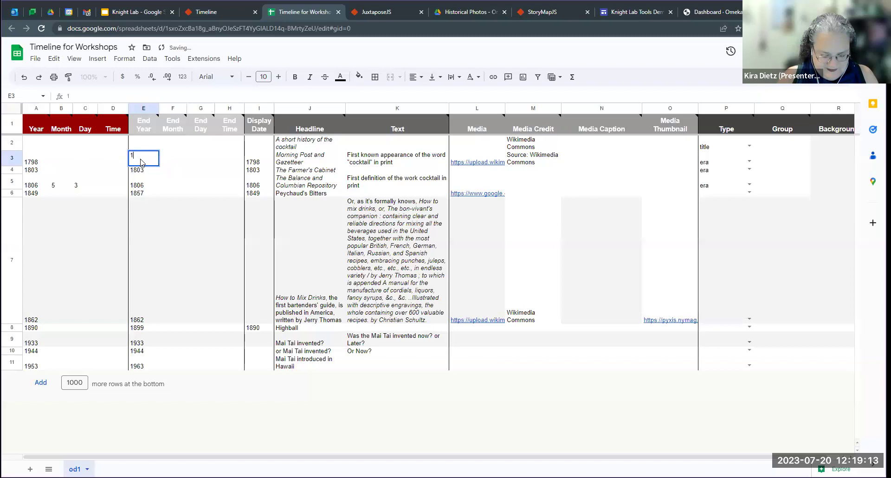
{"action": "type", "text": "798"}
{"action": "left_click", "coordinate": [200, 363]}
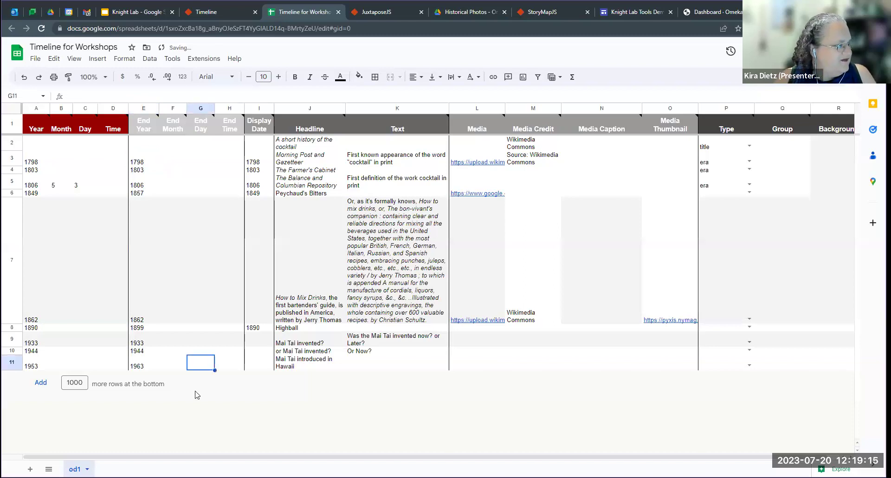
{"action": "key", "text": "Right"}
{"action": "left_click", "coordinate": [711, 13]}
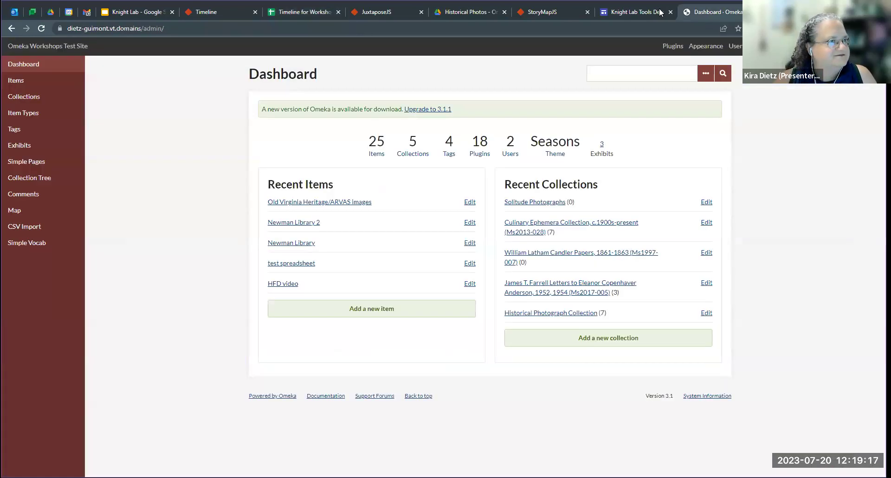
Preview the cocktail timeline in a new window, which shows era date errors.
{"action": "left_click", "coordinate": [293, 13]}
{"action": "left_click", "coordinate": [209, 12]}
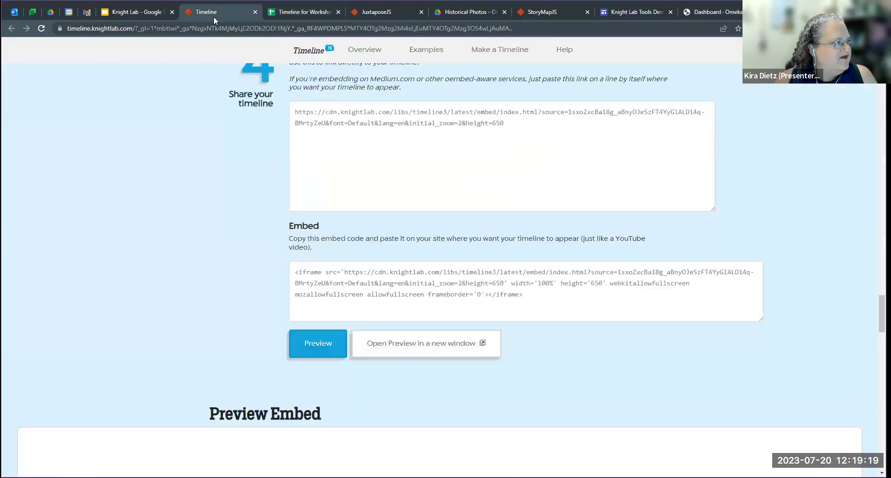
{"action": "left_click", "coordinate": [392, 345]}
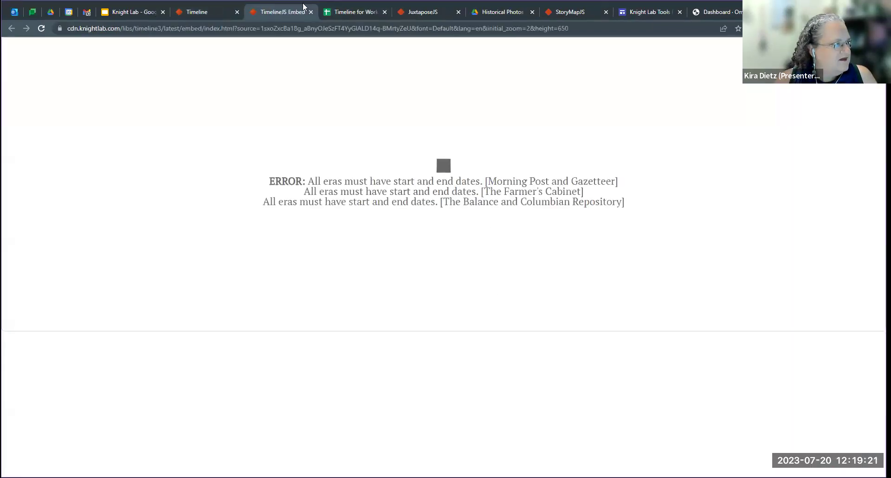
{"action": "left_click", "coordinate": [311, 11]}
Re-paste the spreadsheet URL into the TimelineJS generator and preview again; the era errors remain.
{"action": "left_click", "coordinate": [282, 13]}
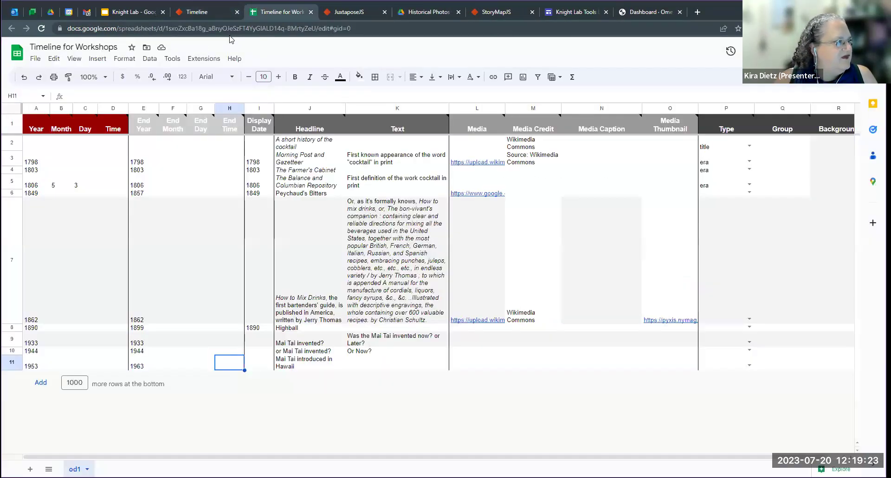
{"action": "left_click", "coordinate": [207, 12]}
{"action": "scroll", "coordinate": [468, 231], "scroll_direction": "up", "scroll_amount": 4}
{"action": "scroll", "coordinate": [468, 231], "scroll_direction": "up", "scroll_amount": 12}
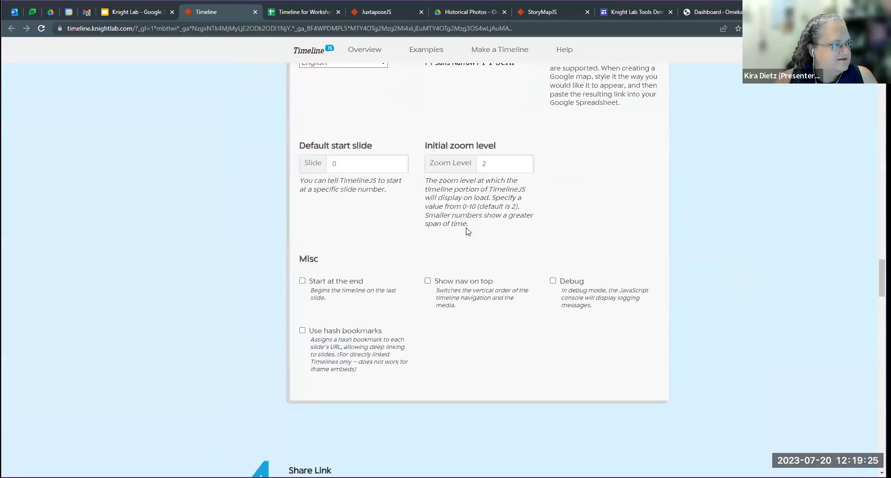
{"action": "triple_click", "coordinate": [395, 428]}
{"action": "key", "text": "ctrl+v"}
{"action": "left_click", "coordinate": [739, 354]}
{"action": "scroll", "coordinate": [737, 350], "scroll_direction": "down", "scroll_amount": 5}
{"action": "scroll", "coordinate": [738, 349], "scroll_direction": "down", "scroll_amount": 14}
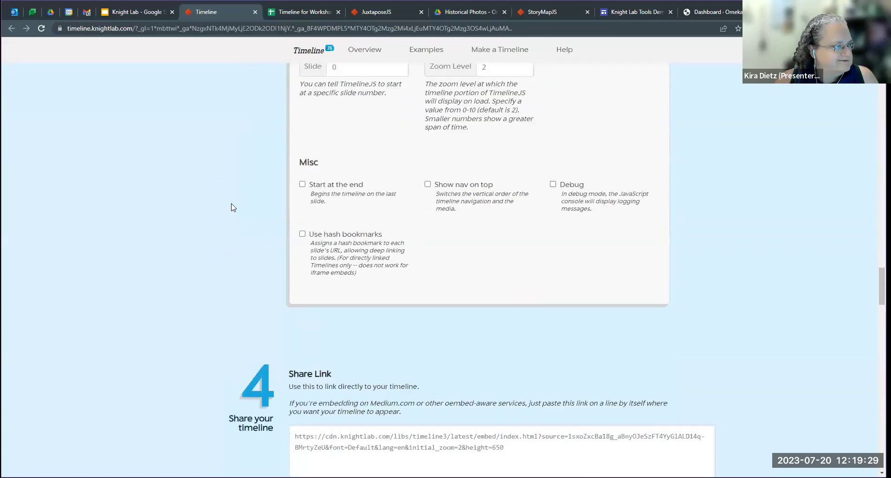
{"action": "scroll", "coordinate": [540, 322], "scroll_direction": "down", "scroll_amount": 2}
{"action": "left_click", "coordinate": [461, 400]}
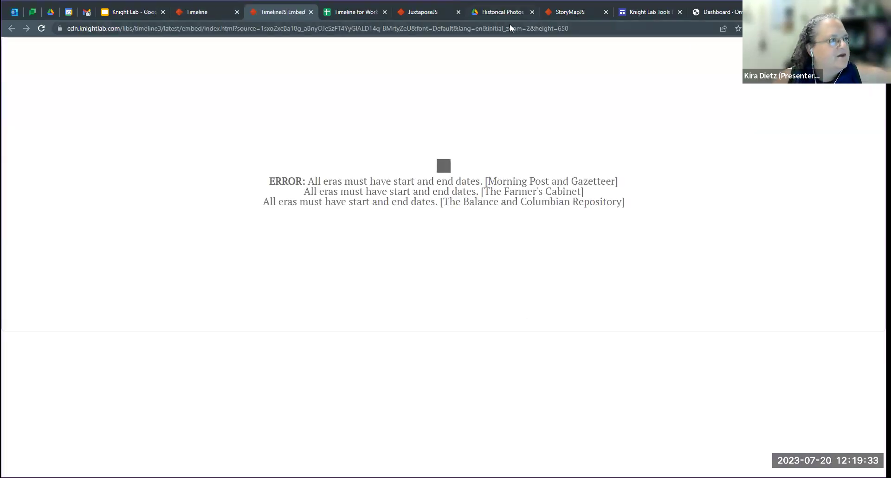
{"action": "left_click", "coordinate": [311, 12]}
Compare the spreadsheet against the spreadsheet URL field on the TimelineJS page.
{"action": "left_click", "coordinate": [275, 12]}
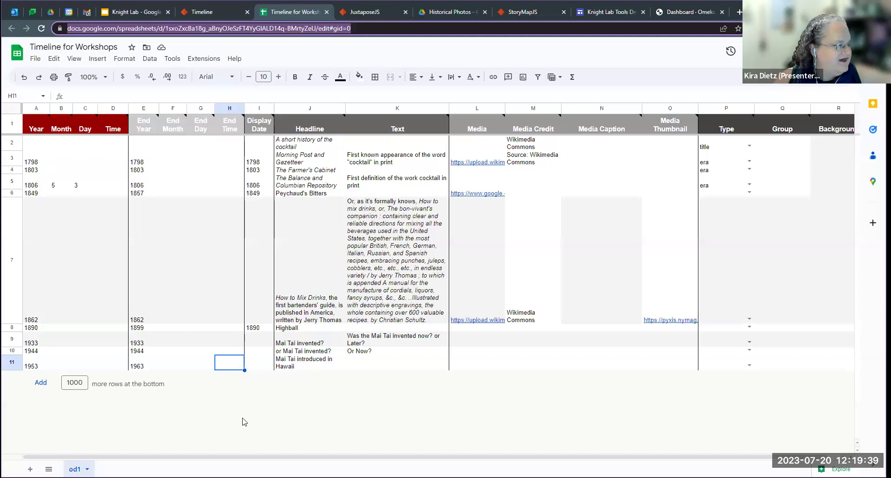
{"action": "left_click", "coordinate": [257, 367]}
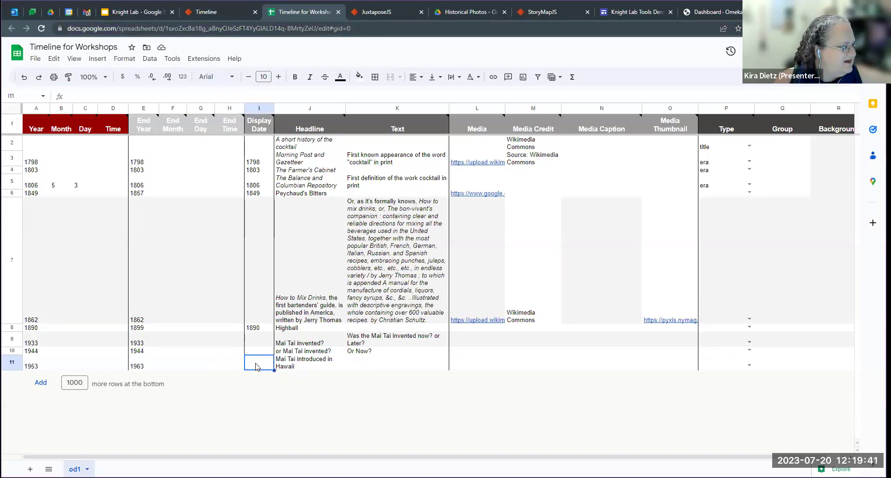
{"action": "left_click", "coordinate": [164, 367]}
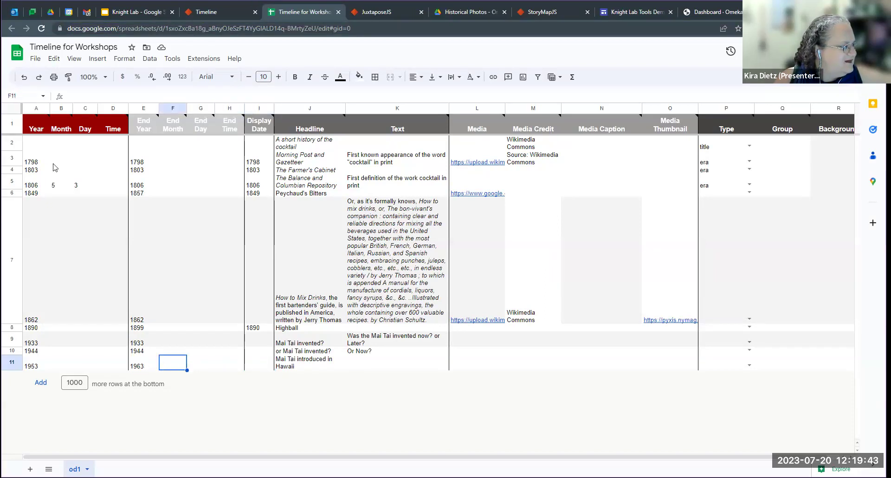
{"action": "mouse_move", "coordinate": [37, 125]}
{"action": "left_click", "coordinate": [230, 11]}
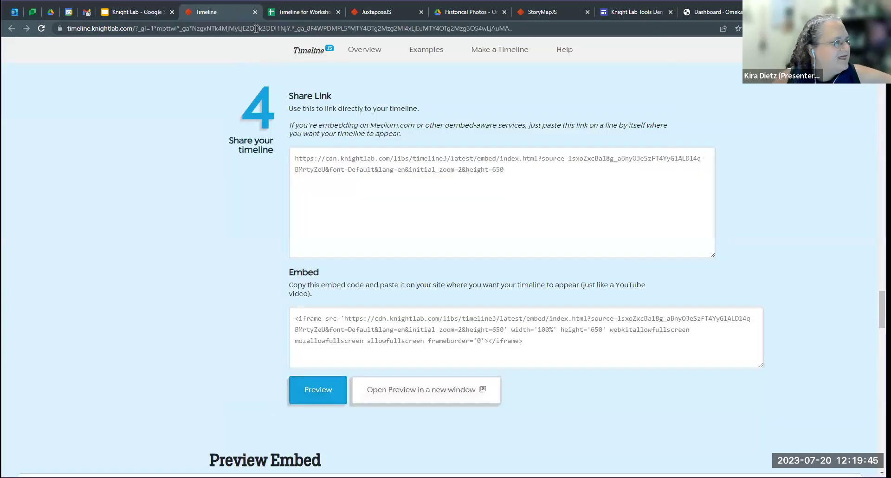
{"action": "scroll", "coordinate": [415, 161], "scroll_direction": "up", "scroll_amount": 5}
{"action": "left_click", "coordinate": [296, 12]}
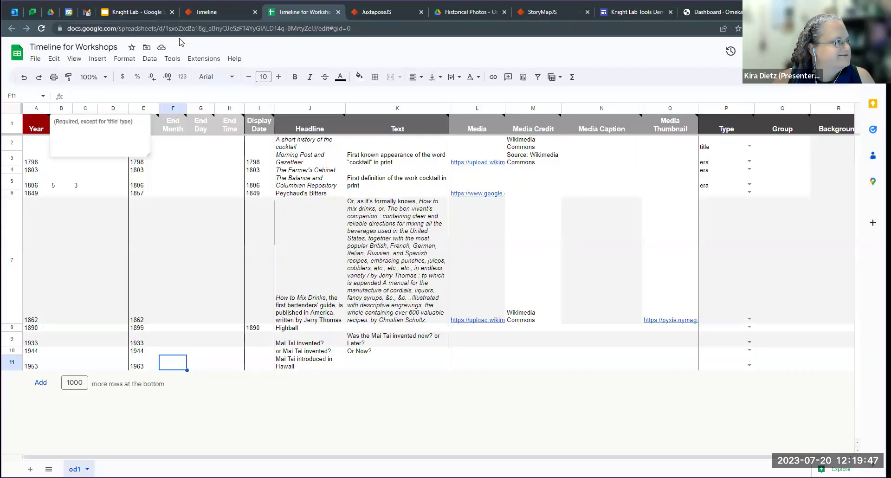
{"action": "left_click", "coordinate": [215, 12]}
{"action": "scroll", "coordinate": [488, 199], "scroll_direction": "up", "scroll_amount": 8}
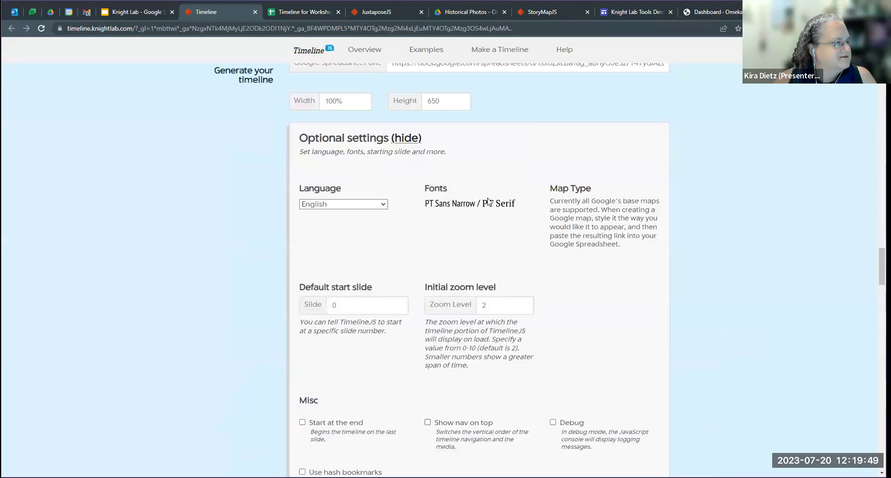
{"action": "triple_click", "coordinate": [393, 195]}
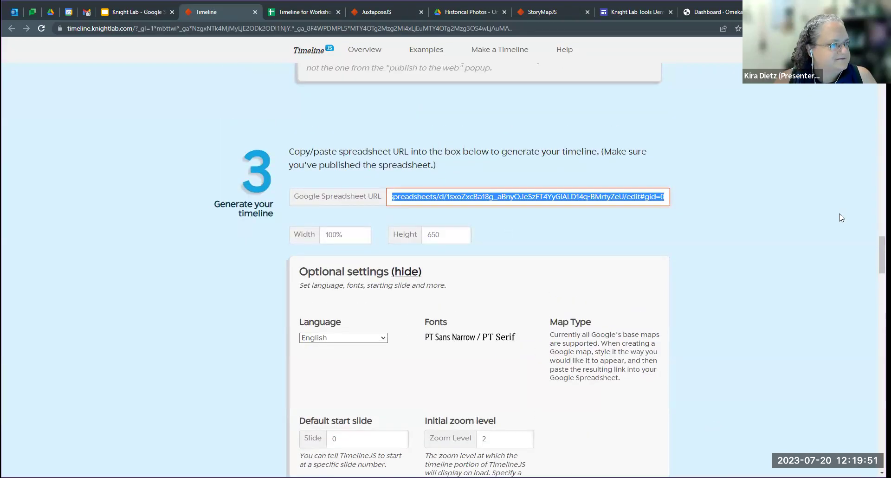
{"action": "left_click", "coordinate": [840, 218]}
{"action": "scroll", "coordinate": [478, 173], "scroll_direction": "up", "scroll_amount": 4}
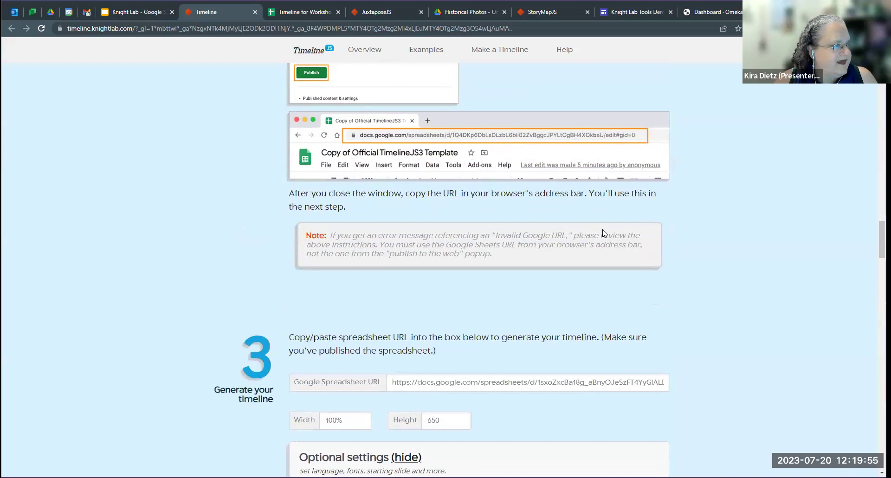
{"action": "scroll", "coordinate": [597, 272], "scroll_direction": "down", "scroll_amount": 10}
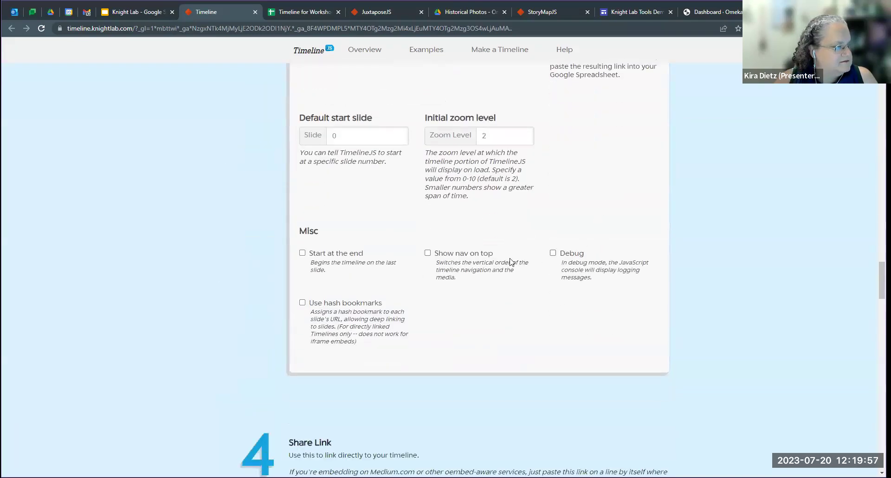
{"action": "scroll", "coordinate": [511, 261], "scroll_direction": "down", "scroll_amount": 6}
Reload the TimelineJS page, paste the spreadsheet URL again and preview; eras still error.
{"action": "left_click", "coordinate": [296, 27]}
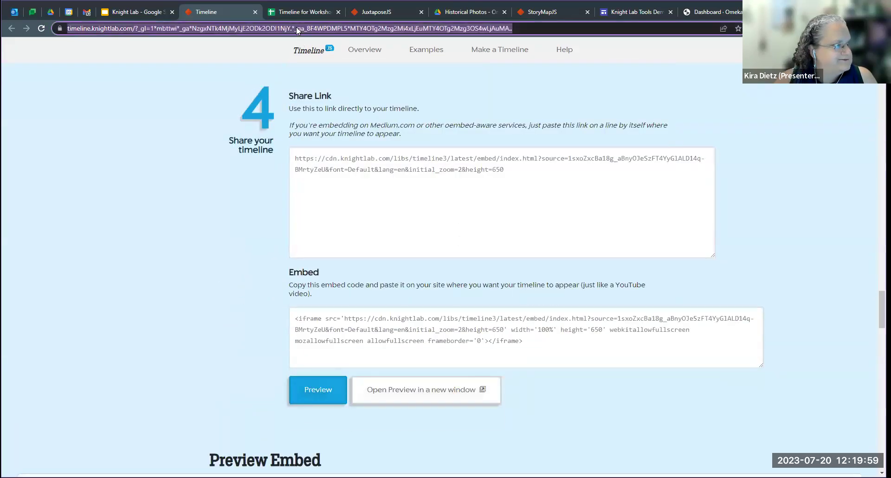
{"action": "key", "text": "Return"}
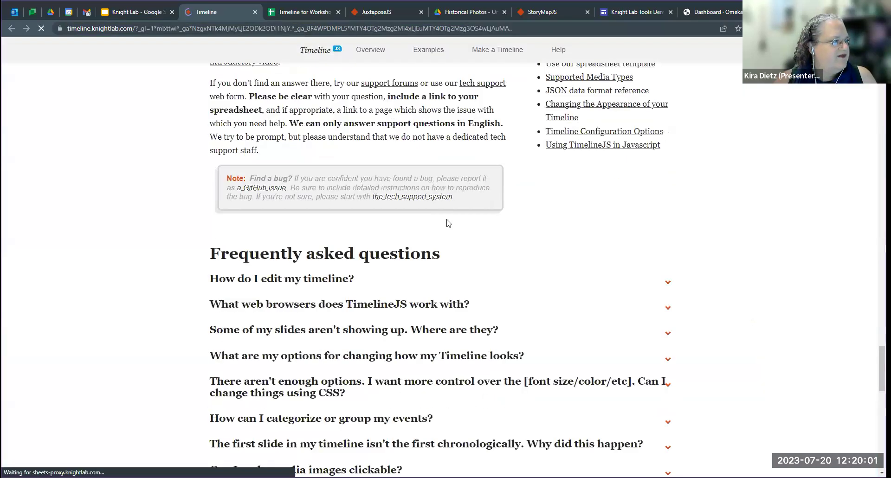
{"action": "scroll", "coordinate": [559, 237], "scroll_direction": "up", "scroll_amount": 15}
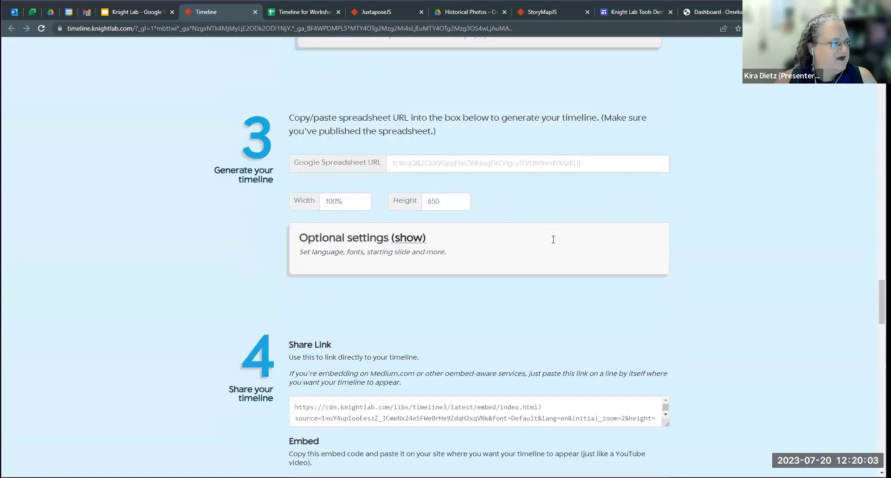
{"action": "left_click", "coordinate": [463, 412]}
{"action": "key", "text": "ctrl+v"}
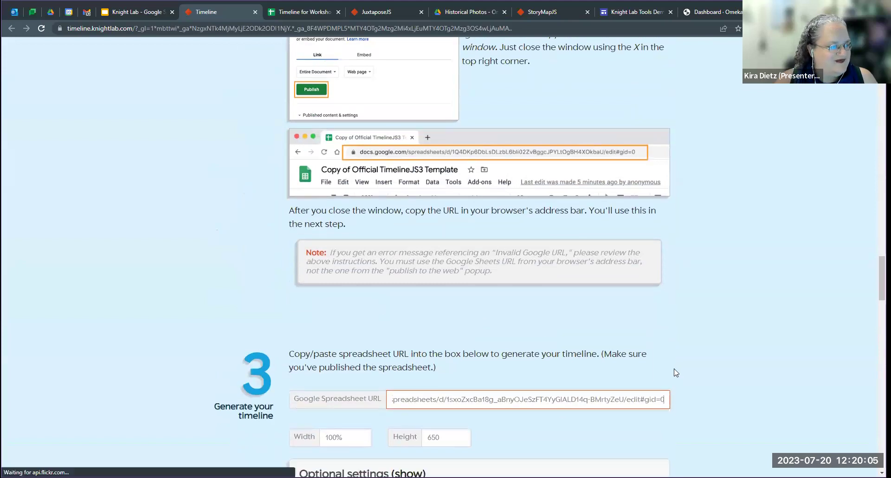
{"action": "scroll", "coordinate": [604, 348], "scroll_direction": "down", "scroll_amount": 5}
{"action": "scroll", "coordinate": [546, 326], "scroll_direction": "down", "scroll_amount": 5}
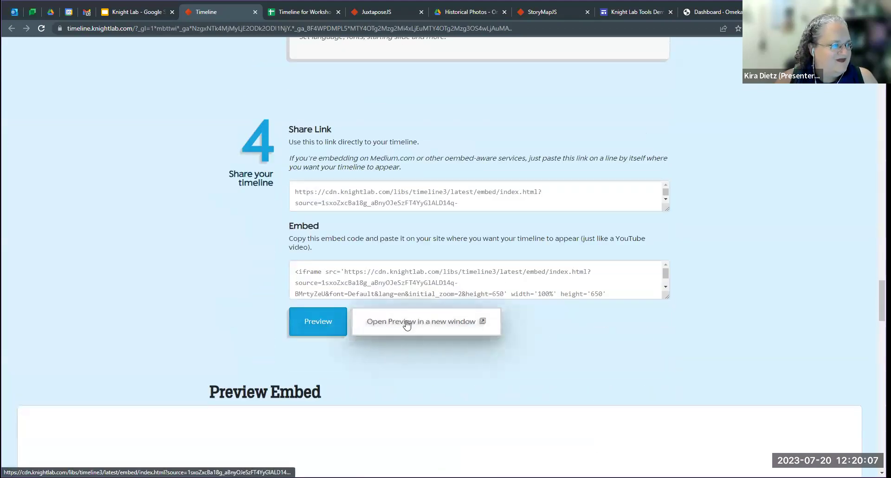
{"action": "left_click", "coordinate": [367, 328]}
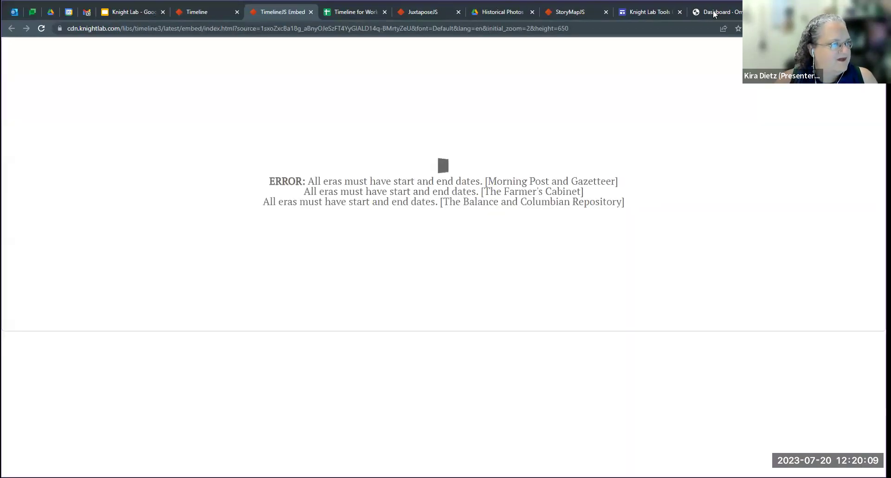
{"action": "left_click", "coordinate": [308, 11]}
Copy the Share Link and load it in a new tab, which also shows the errors.
{"action": "left_click", "coordinate": [459, 206]}
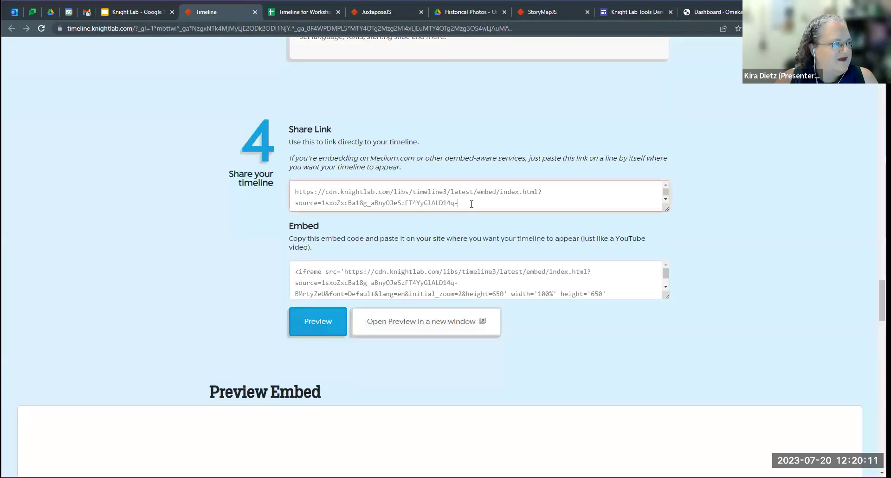
{"action": "key", "text": "ctrl+a"}
{"action": "key", "text": "ctrl+c"}
{"action": "key", "text": "ctrl+t"}
{"action": "key", "text": "ctrl+v"}
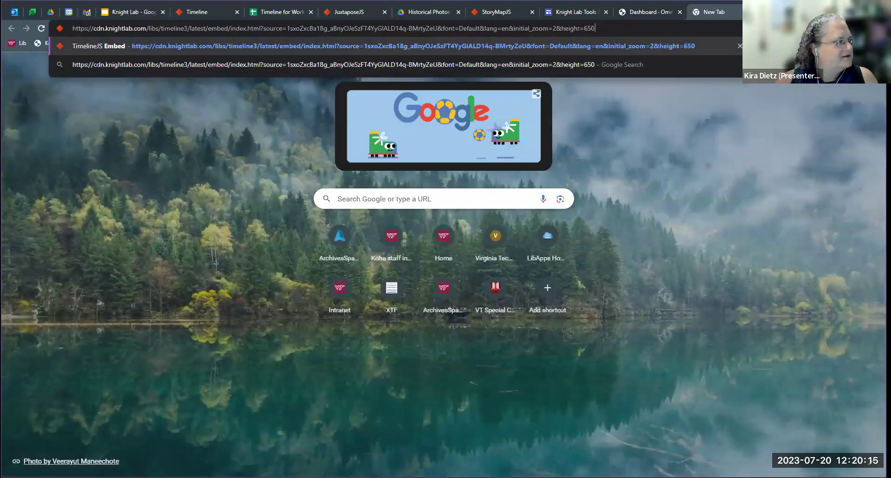
{"action": "key", "text": "Return"}
{"action": "key", "text": "ctrl+w"}
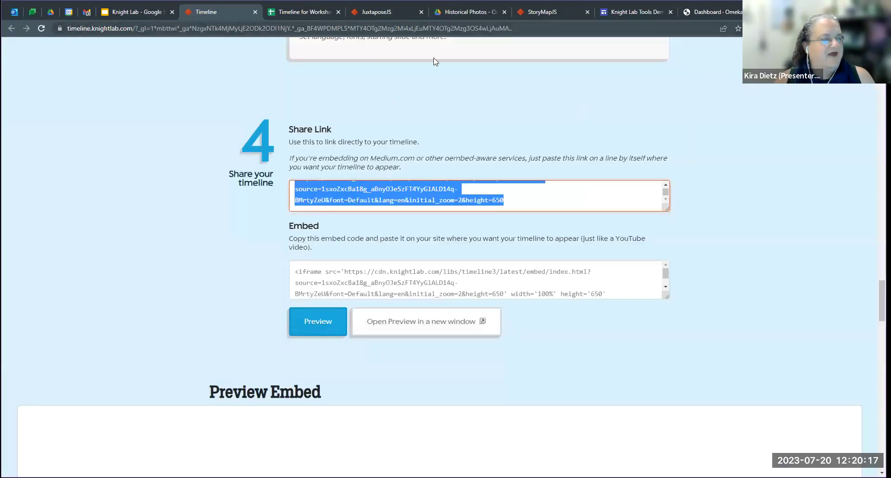
{"action": "left_click", "coordinate": [814, 310]}
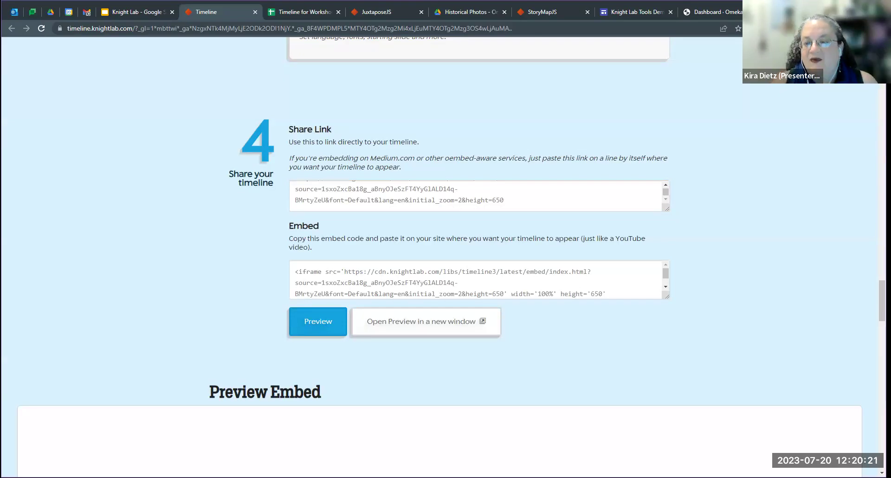
{"action": "left_click", "coordinate": [299, 13]}
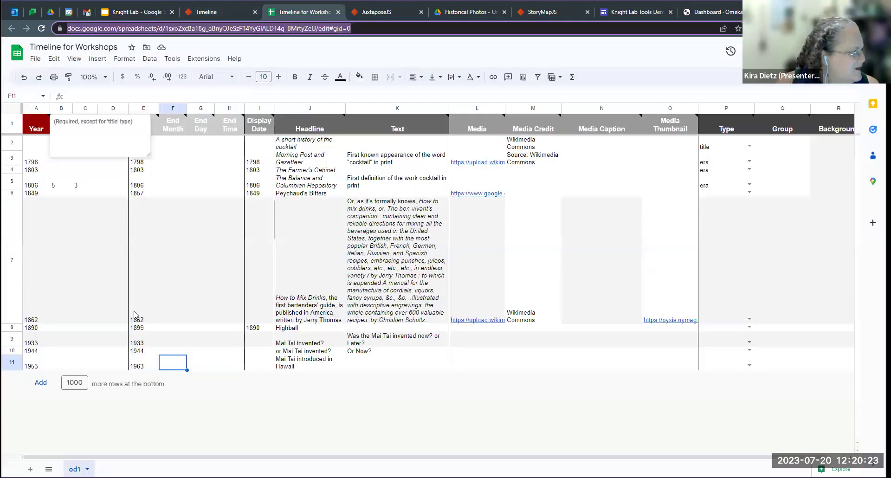
Change the Highball row's End Year in E8 from 1899 to 1890.
{"action": "left_click", "coordinate": [98, 278]}
{"action": "left_click", "coordinate": [79, 329]}
{"action": "left_click", "coordinate": [167, 330]}
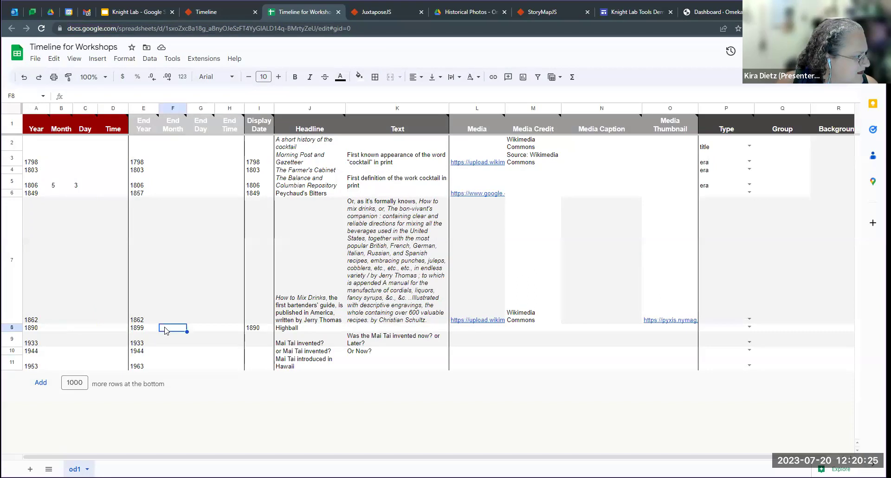
{"action": "left_click", "coordinate": [134, 331]}
{"action": "left_click", "coordinate": [113, 95]}
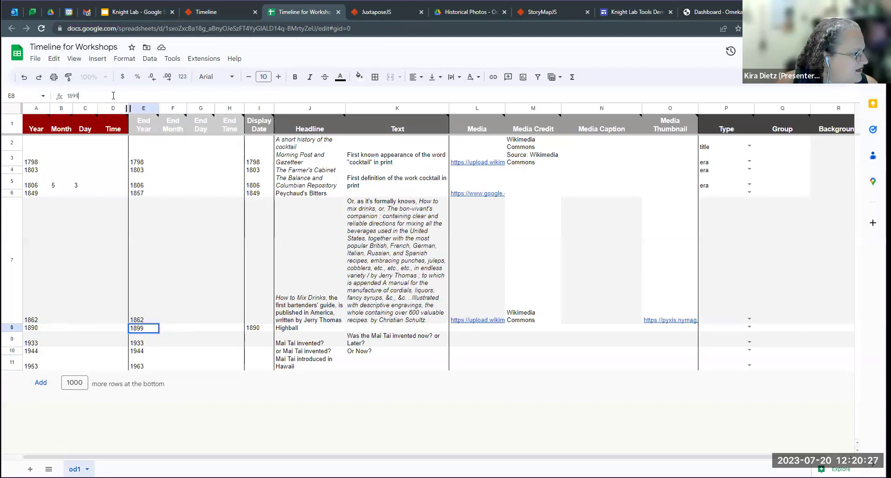
{"action": "type", "text": "0"}
{"action": "left_click", "coordinate": [186, 270]}
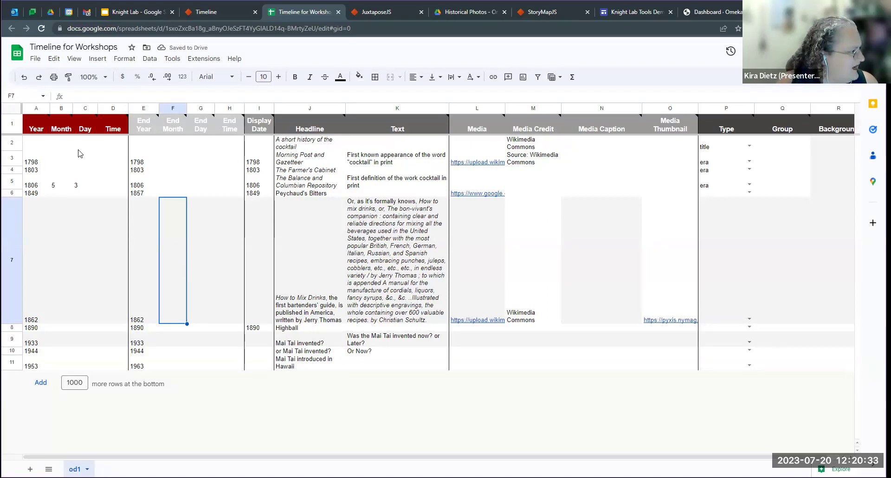
Check the Type column's data validation, then clear the era values from P3–P5.
{"action": "left_click", "coordinate": [203, 147]}
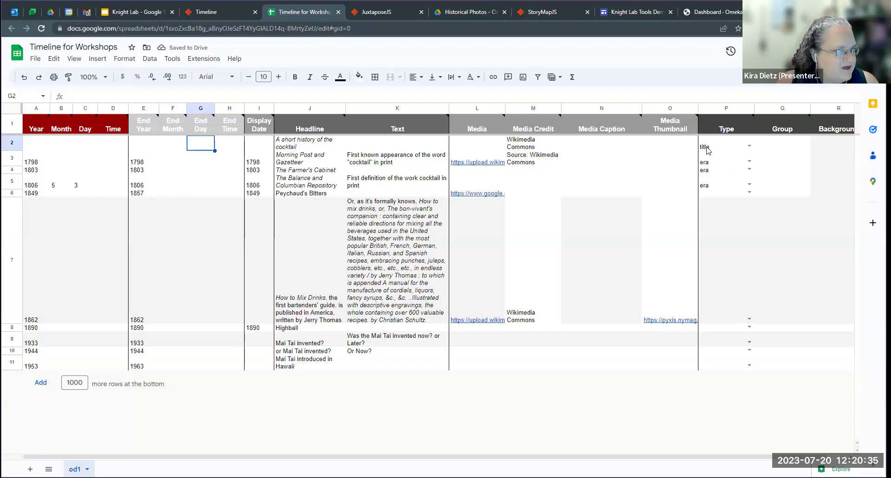
{"action": "left_click", "coordinate": [719, 161]}
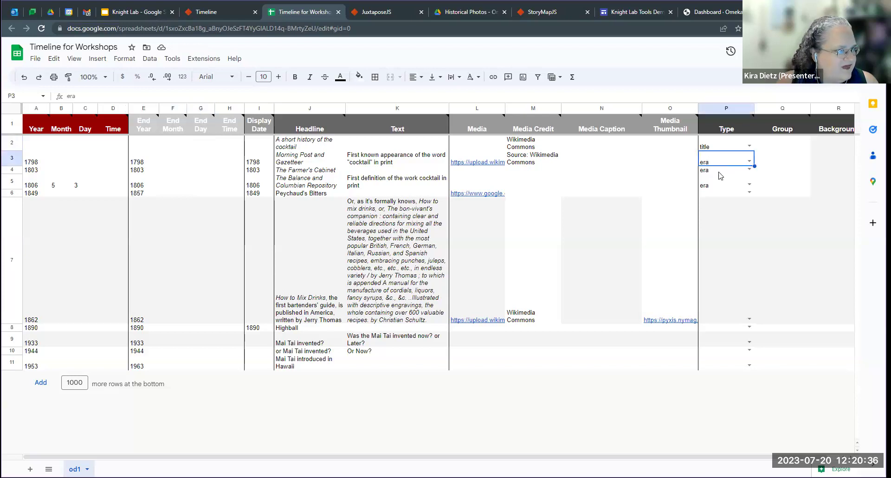
{"action": "left_click", "coordinate": [749, 162]}
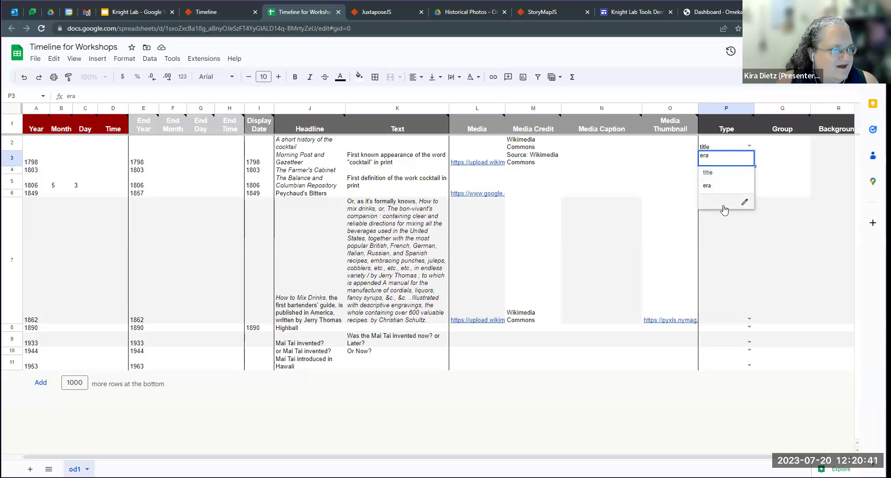
{"action": "left_click", "coordinate": [745, 202]}
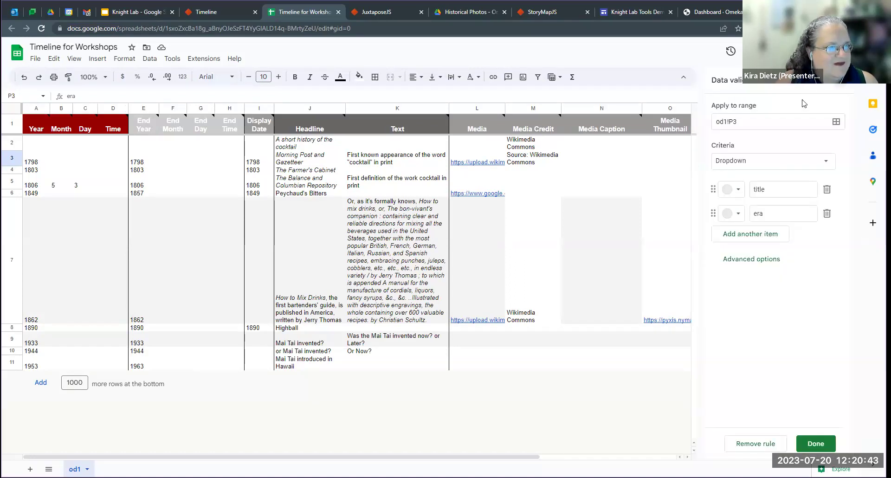
{"action": "left_click", "coordinate": [842, 80]}
{"action": "key", "text": "Delete"}
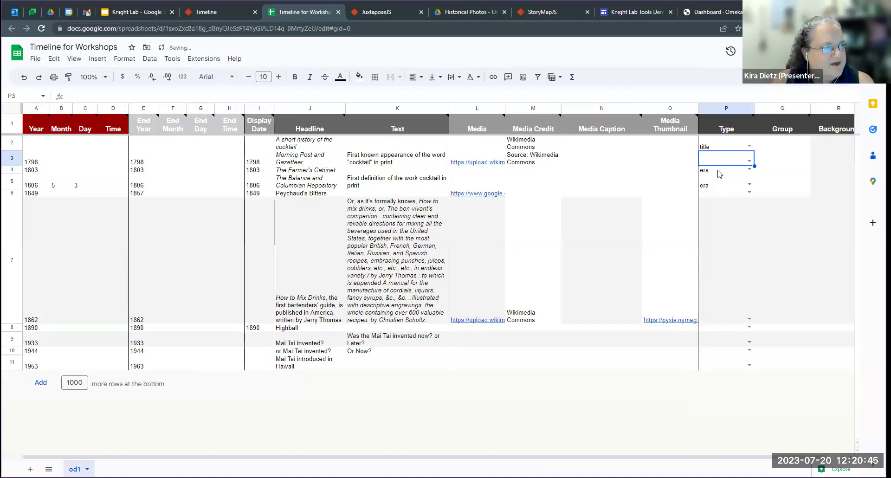
{"action": "left_click", "coordinate": [718, 170]}
{"action": "key", "text": "Delete"}
{"action": "left_click", "coordinate": [718, 185]}
{"action": "key", "text": "Delete"}
{"action": "left_click", "coordinate": [602, 363]}
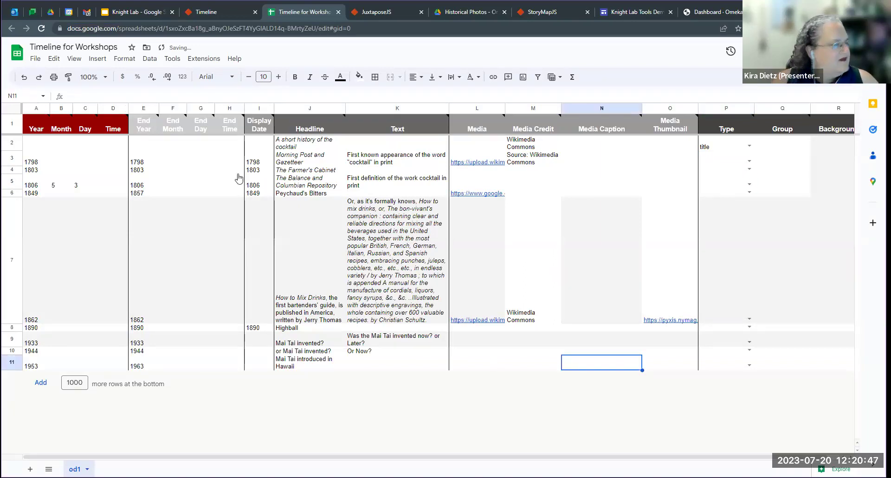
Paste the timeline share link into the address bar, then cancel it.
{"action": "left_click", "coordinate": [226, 28]}
{"action": "key", "text": "ctrl+v"}
{"action": "left_click", "coordinate": [284, 19]}
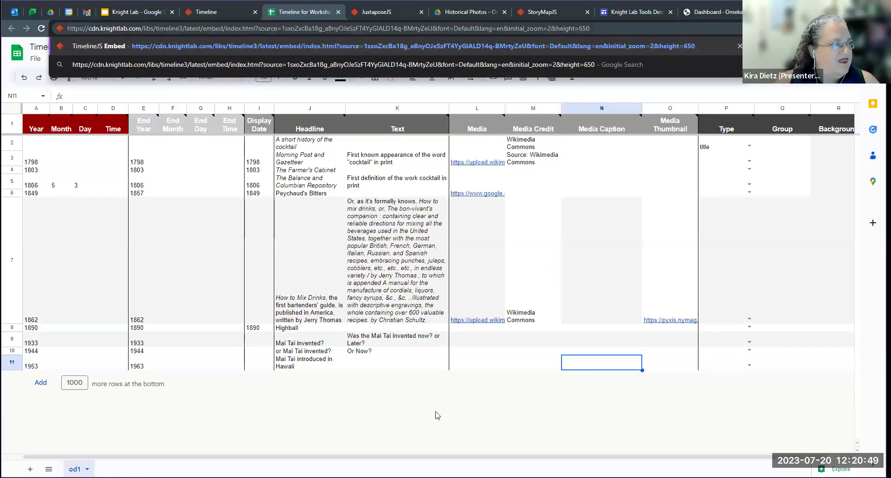
{"action": "key", "text": "Left"}
{"action": "key", "text": "Left"}
{"action": "key", "text": "Left"}
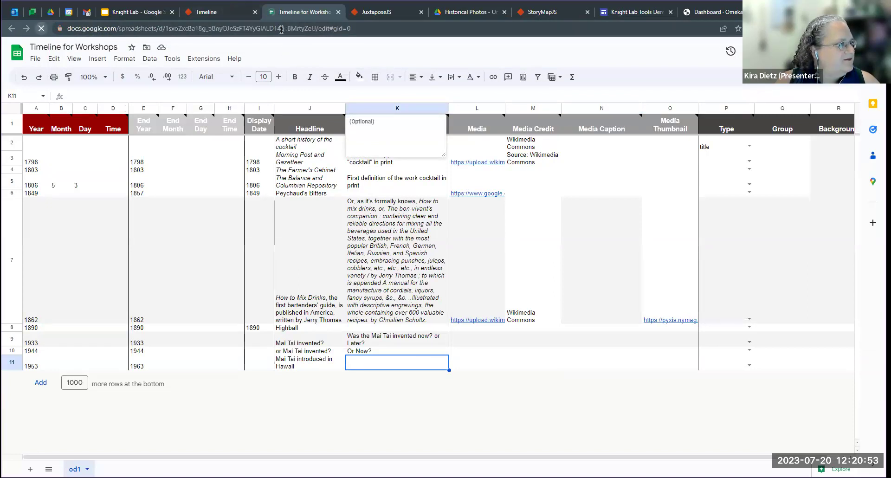
{"action": "left_click", "coordinate": [224, 12]}
Confirm the step 3 spreadsheet URL and regenerate the preview, now showing 'A Short History of the Cocktail'.
{"action": "scroll", "coordinate": [515, 190], "scroll_direction": "up", "scroll_amount": 5}
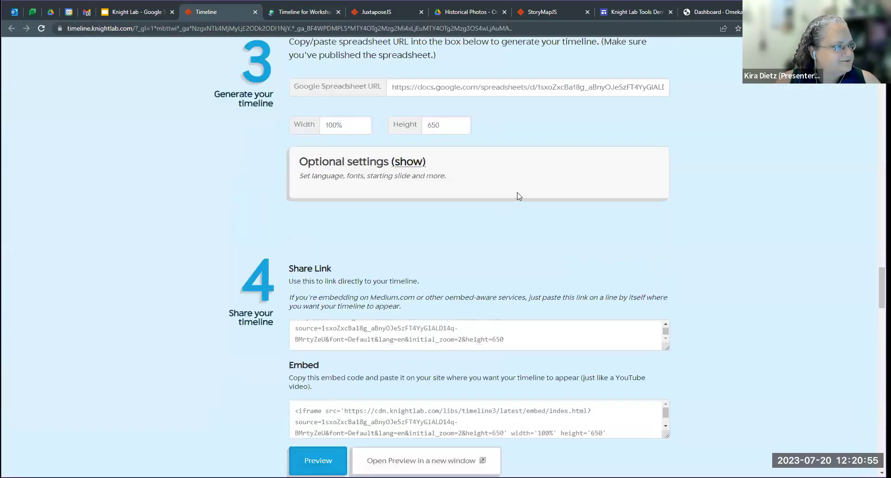
{"action": "triple_click", "coordinate": [515, 189]}
{"action": "left_click", "coordinate": [778, 229]}
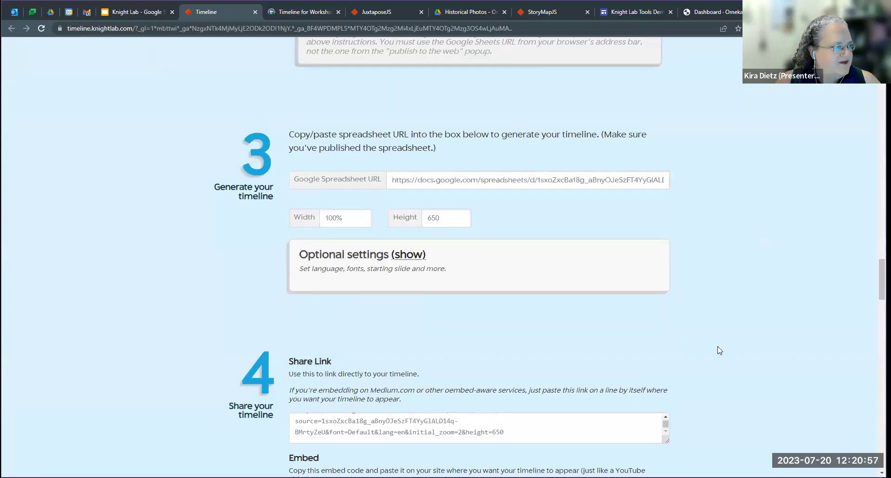
{"action": "scroll", "coordinate": [650, 343], "scroll_direction": "down", "scroll_amount": 5}
{"action": "left_click", "coordinate": [318, 327]}
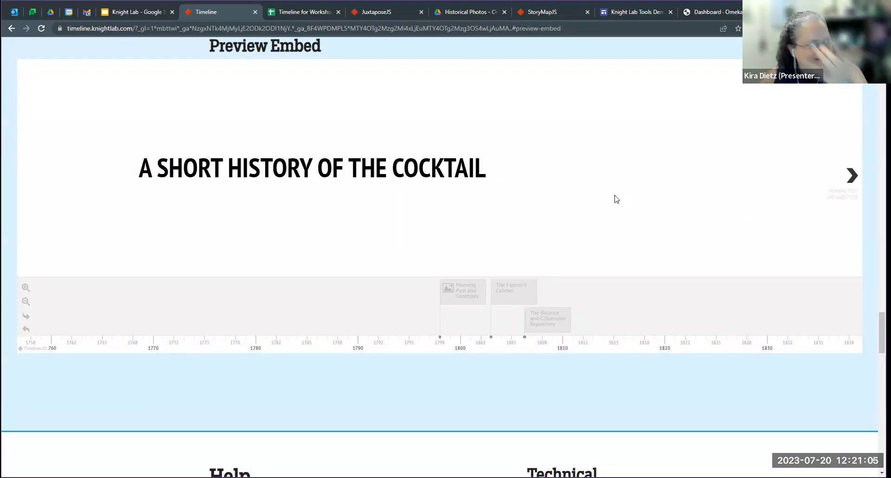
{"action": "scroll", "coordinate": [583, 223], "scroll_direction": "up", "scroll_amount": 2}
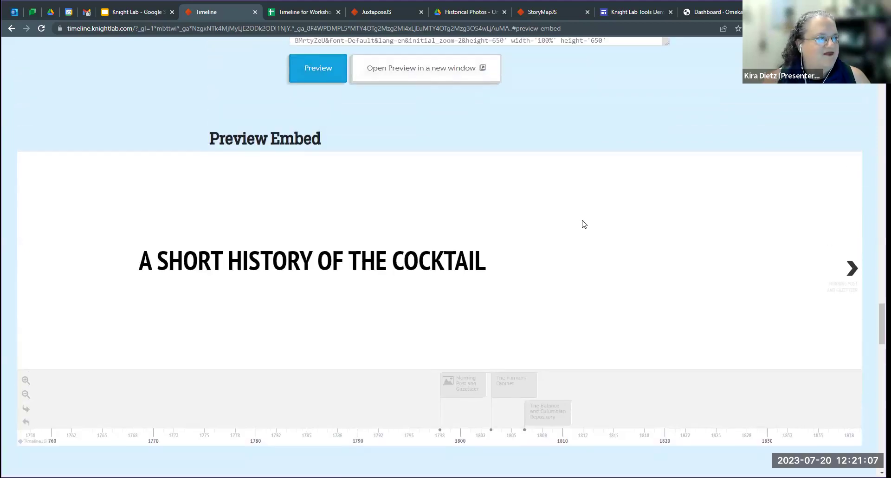
{"action": "scroll", "coordinate": [584, 224], "scroll_direction": "down", "scroll_amount": 1}
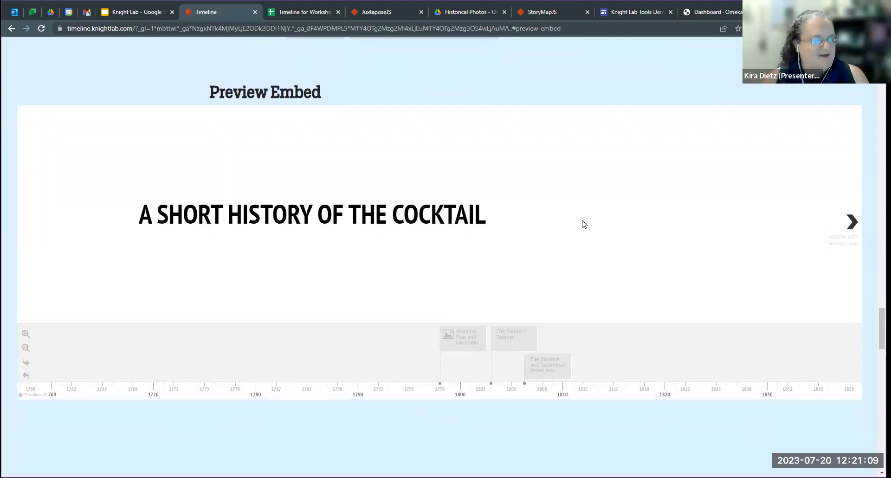
Open the Morning Post and Gazetteer slide and highlight its headline, description and Wikimedia credit.
{"action": "left_click", "coordinate": [849, 219]}
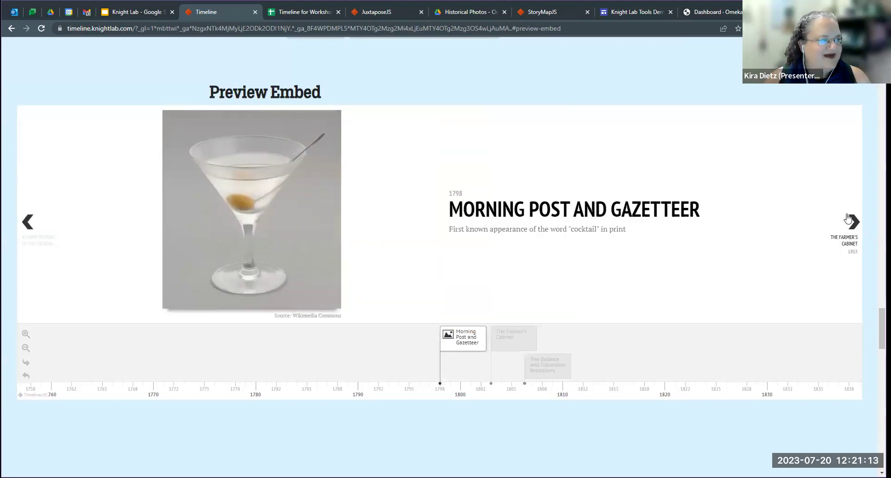
{"action": "left_click_drag", "start_coordinate": [449, 209], "coordinate": [696, 215]}
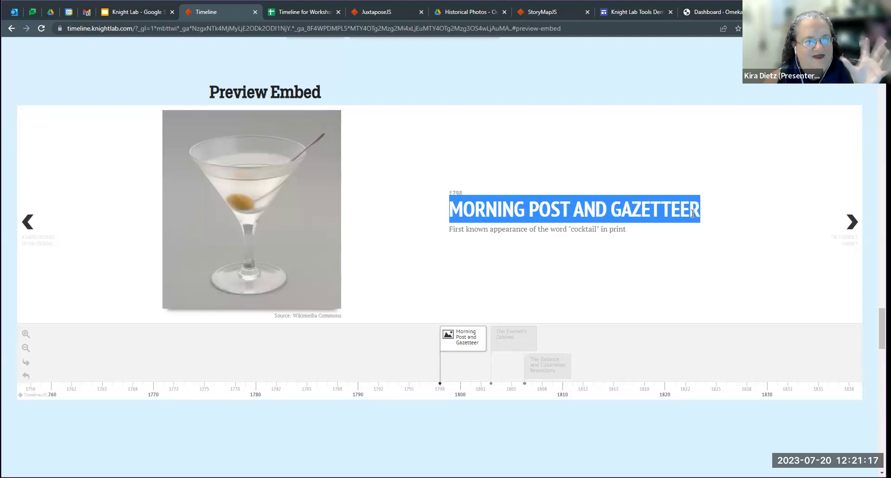
{"action": "left_click_drag", "start_coordinate": [631, 230], "coordinate": [446, 236]}
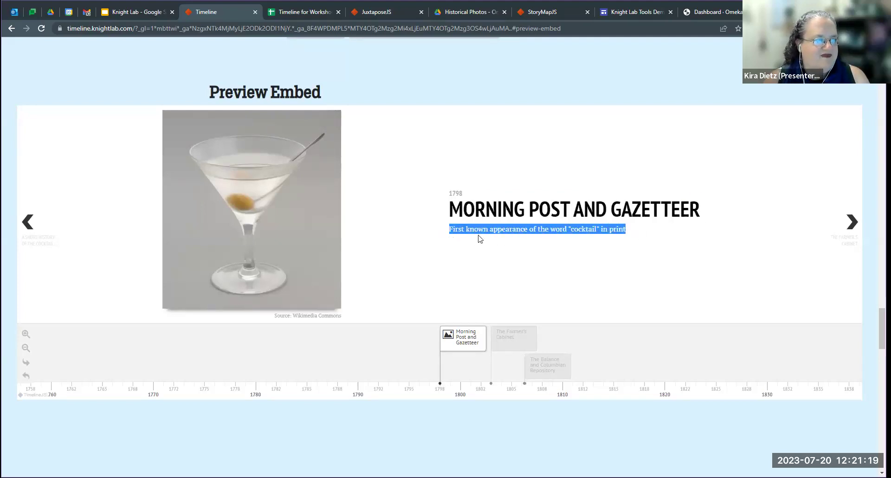
{"action": "left_click", "coordinate": [636, 238]}
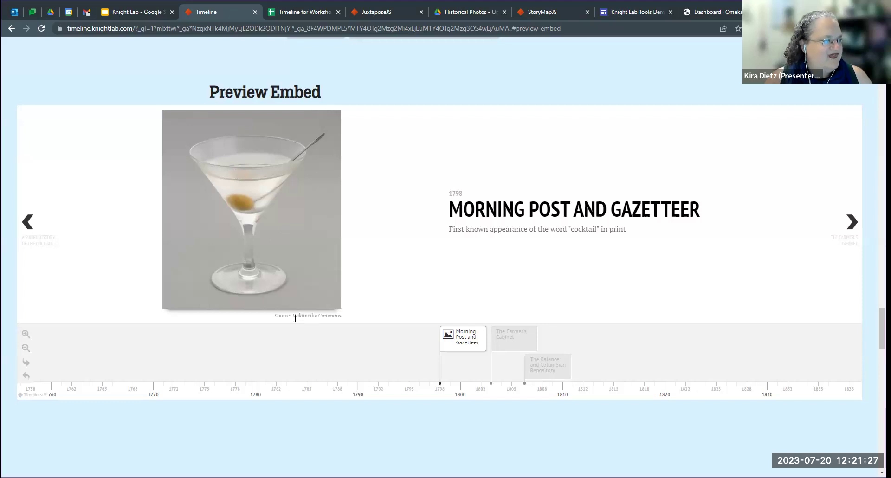
{"action": "left_click_drag", "start_coordinate": [276, 316], "coordinate": [332, 311]}
{"action": "left_click", "coordinate": [337, 313]}
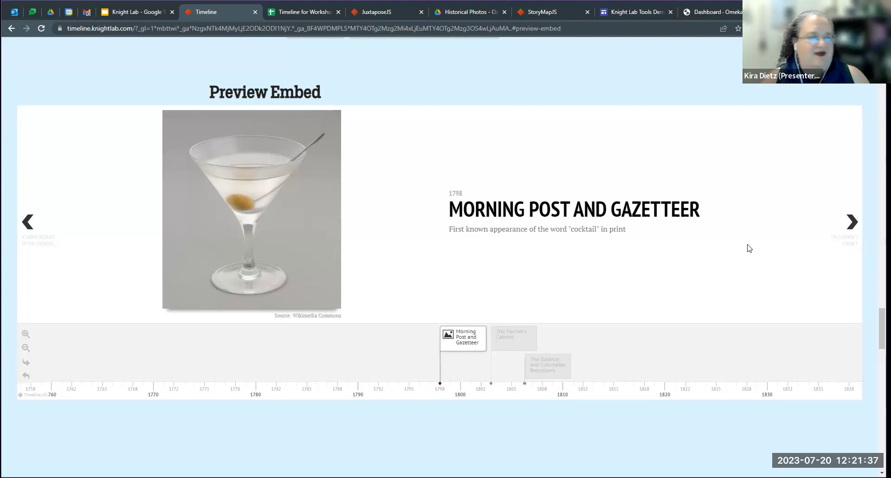
Step through The Farmer's Cabinet, Balance, Peychaud's Bitters, How to Mix Drinks and Highball slides.
{"action": "left_click", "coordinate": [853, 222]}
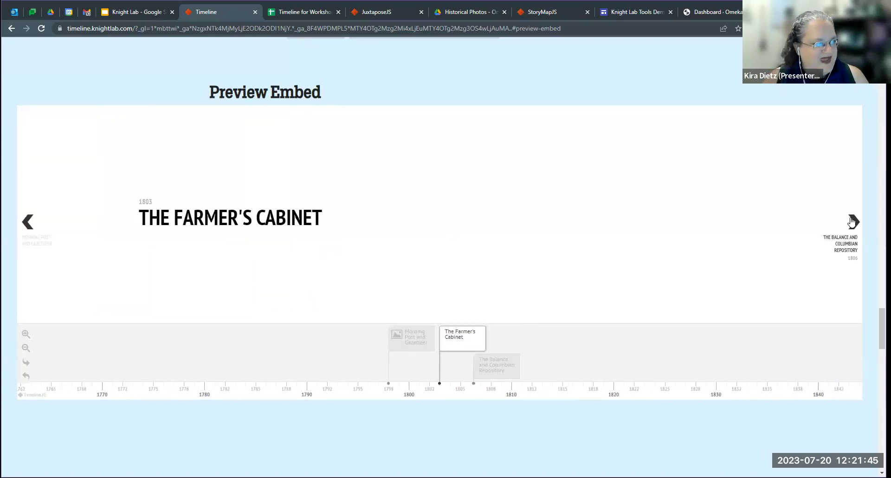
{"action": "left_click", "coordinate": [853, 222]}
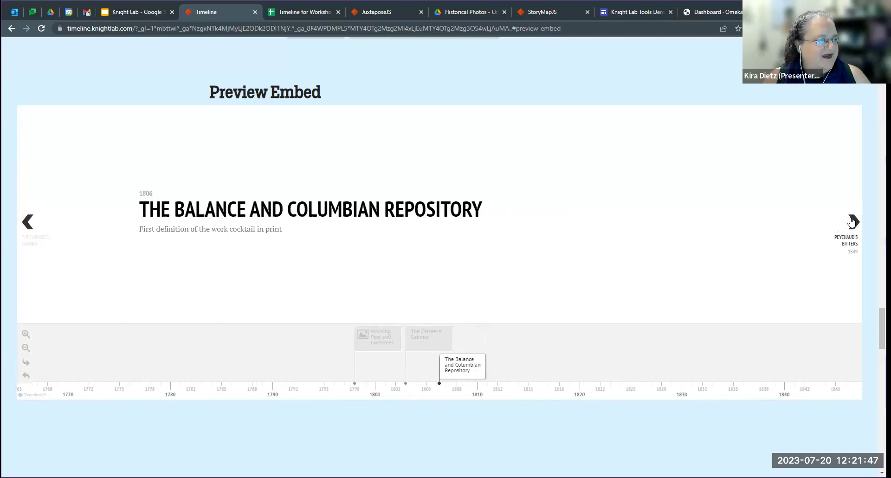
{"action": "left_click", "coordinate": [853, 222]}
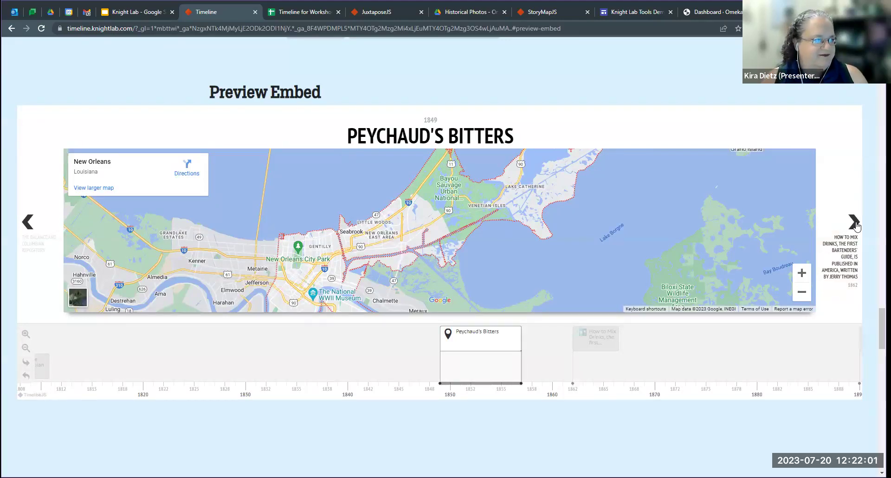
{"action": "left_click", "coordinate": [854, 223]}
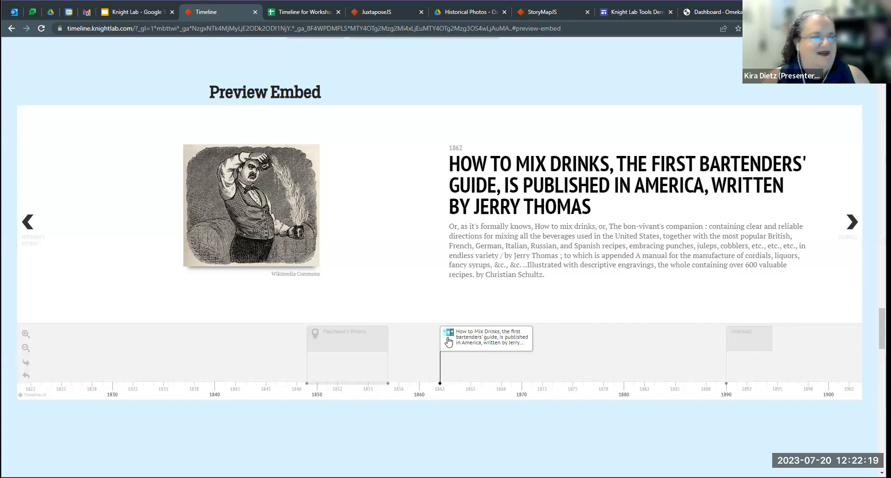
{"action": "left_click", "coordinate": [852, 222]}
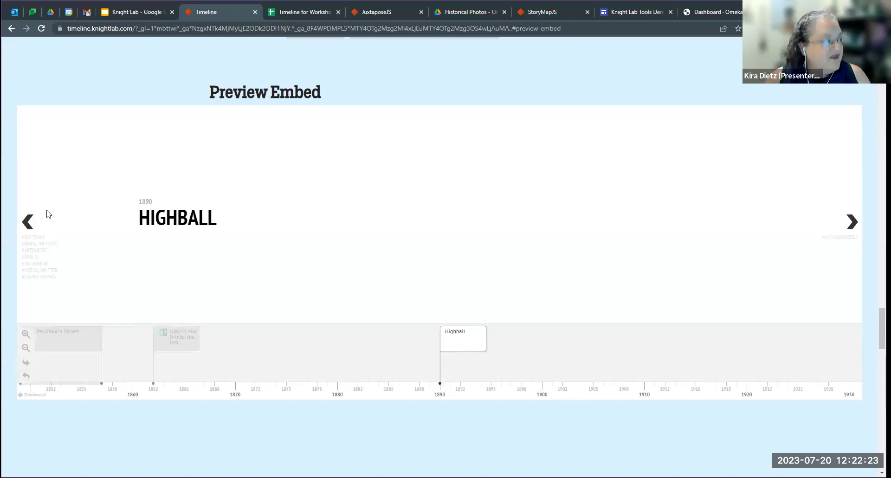
{"action": "left_click_drag", "start_coordinate": [177, 217], "coordinate": [438, 229]}
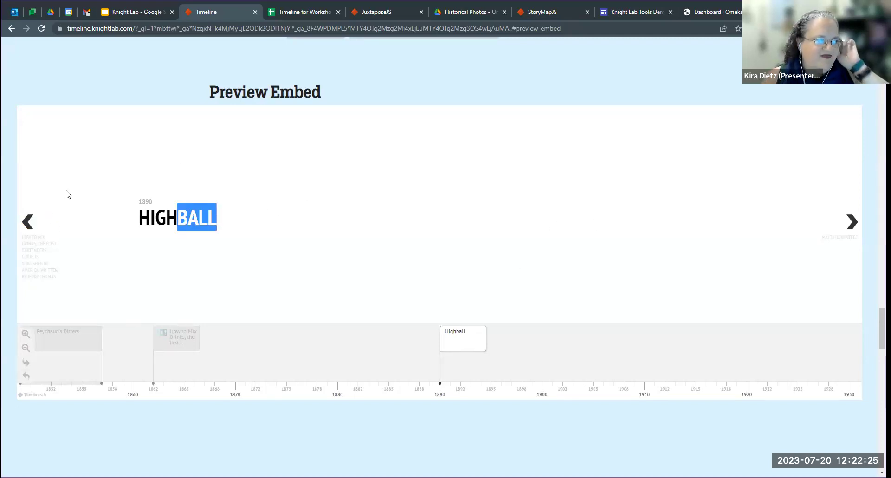
{"action": "left_click", "coordinate": [27, 222]}
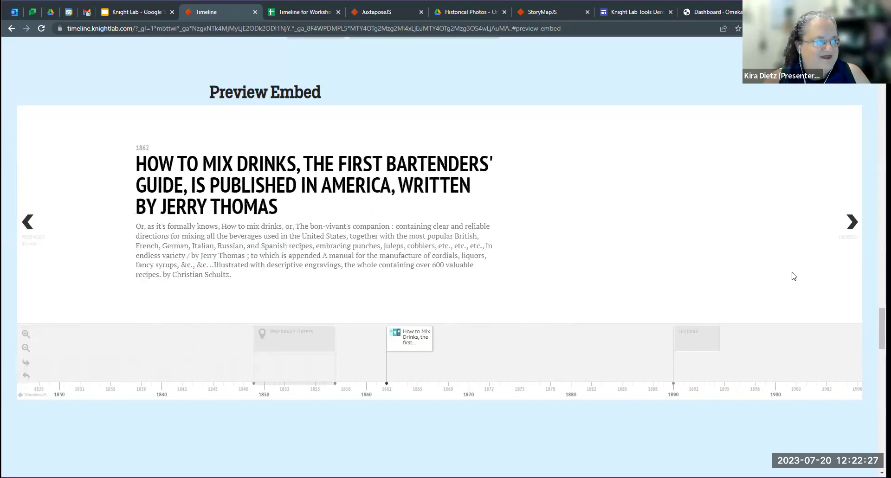
{"action": "scroll", "coordinate": [504, 214], "scroll_direction": "up", "scroll_amount": 7}
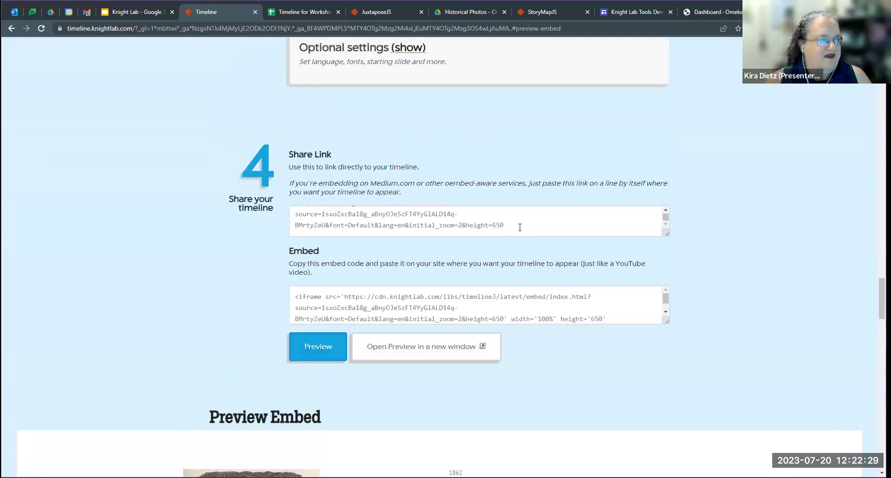
Widen the Share Link box to show the full link, then select the iframe embed code.
{"action": "left_click_drag", "start_coordinate": [666, 234], "coordinate": [703, 263]}
{"action": "left_click", "coordinate": [541, 249]}
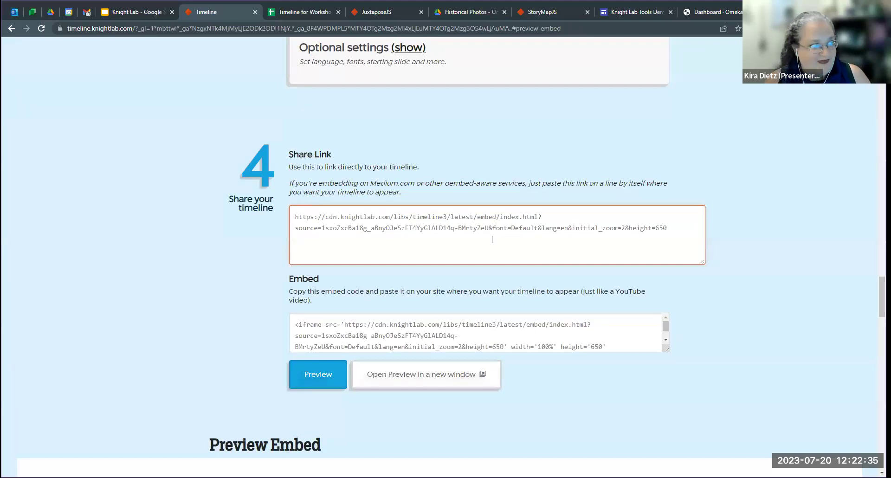
{"action": "mouse_move", "coordinate": [640, 12]}
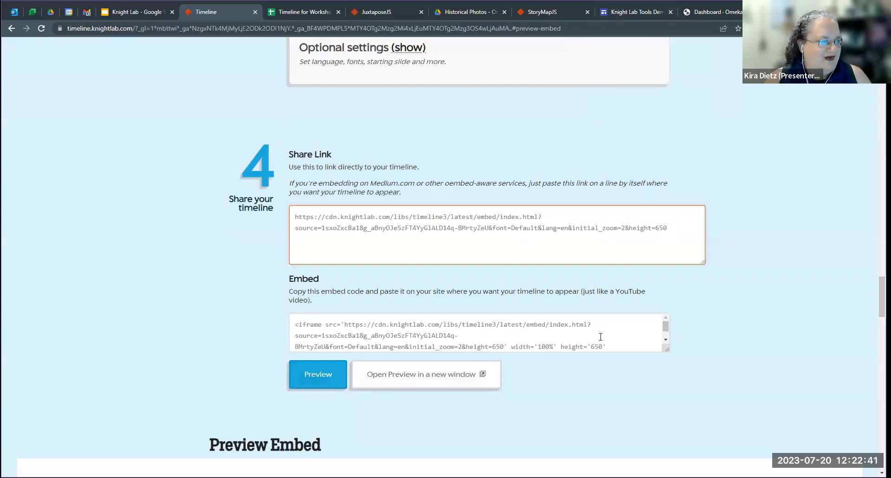
{"action": "left_click_drag", "start_coordinate": [297, 321], "coordinate": [624, 339]}
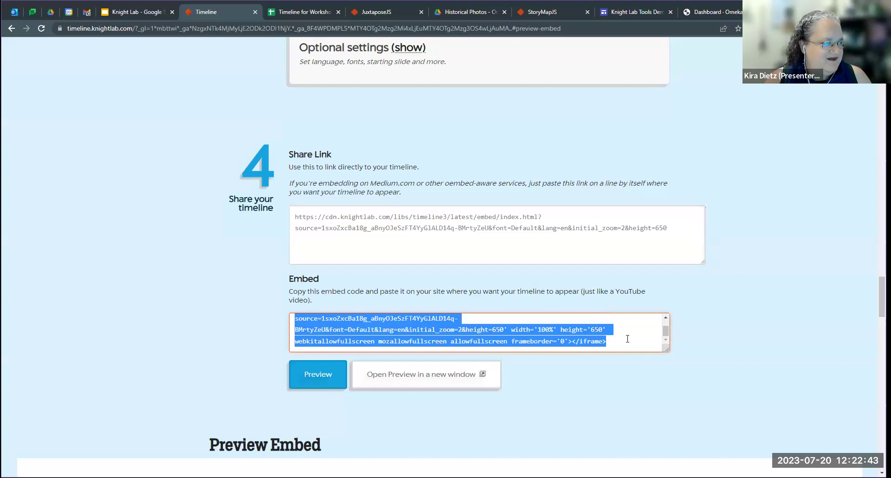
{"action": "left_click", "coordinate": [629, 12]}
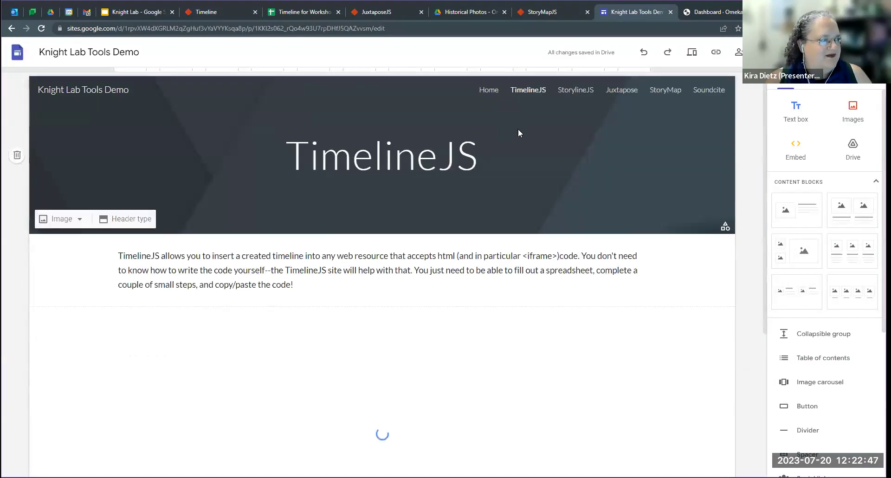
Delete the old timeline block, embed the pasted iframe code, and stretch it to full page width.
{"action": "scroll", "coordinate": [418, 354], "scroll_direction": "down", "scroll_amount": 5}
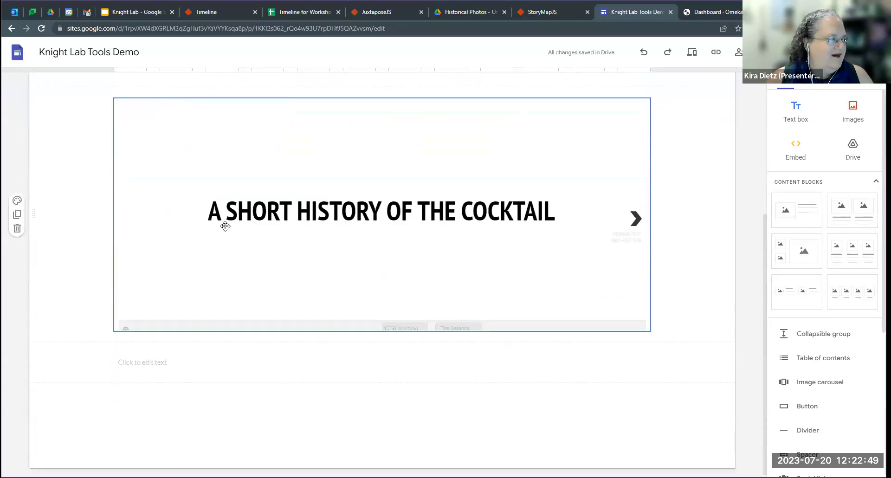
{"action": "left_click", "coordinate": [16, 230]}
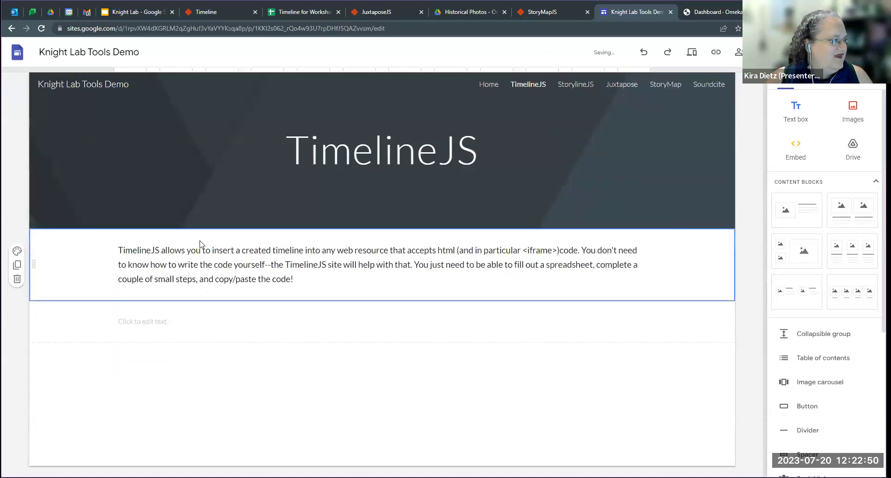
{"action": "left_click", "coordinate": [140, 321]}
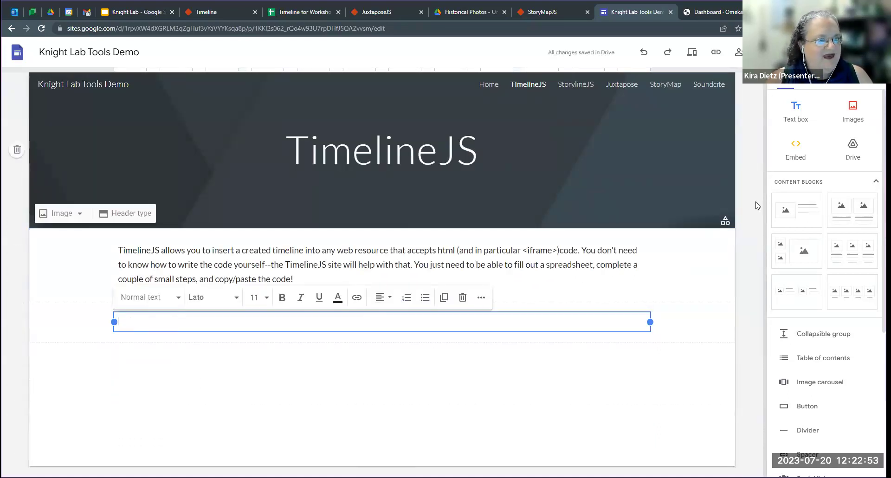
{"action": "left_click", "coordinate": [797, 153]}
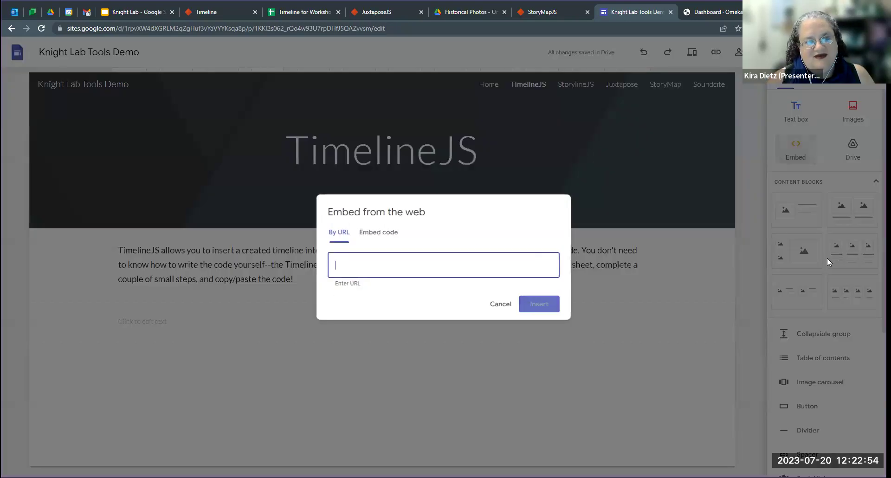
{"action": "left_click", "coordinate": [376, 218]}
{"action": "key", "text": "ctrl+v"}
{"action": "left_click", "coordinate": [546, 319]}
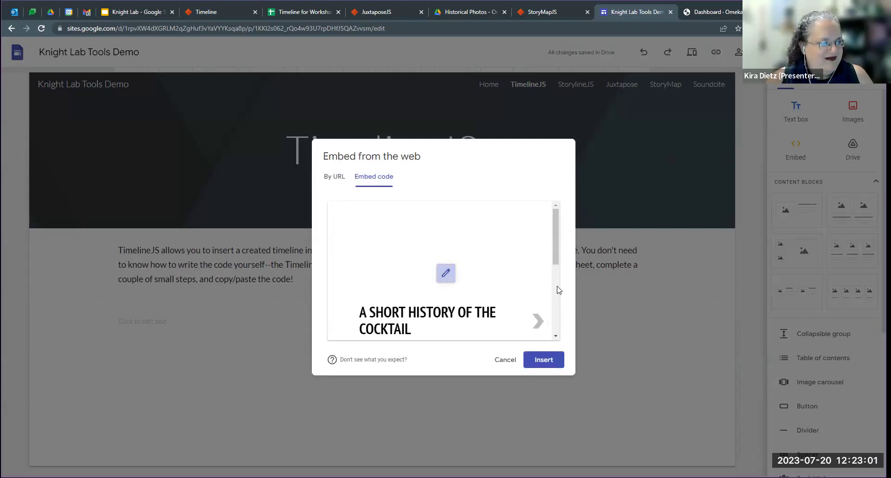
{"action": "left_click", "coordinate": [544, 361]}
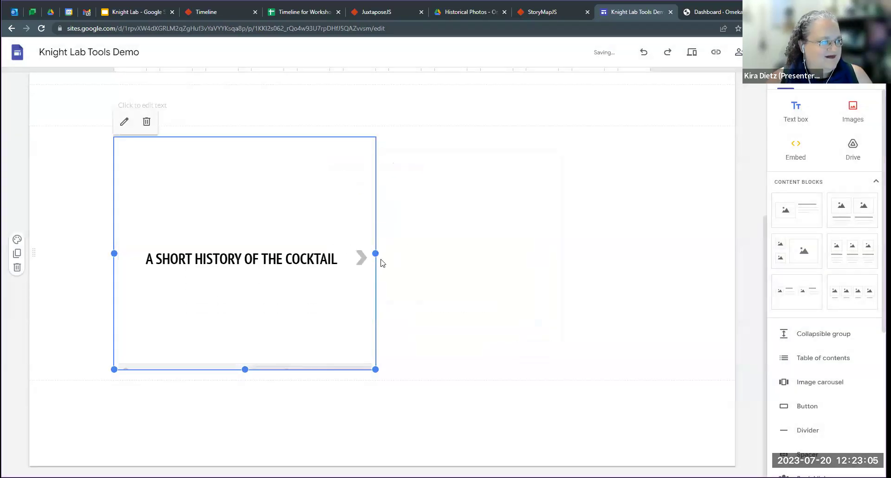
{"action": "left_click_drag", "start_coordinate": [398, 258], "coordinate": [653, 263]}
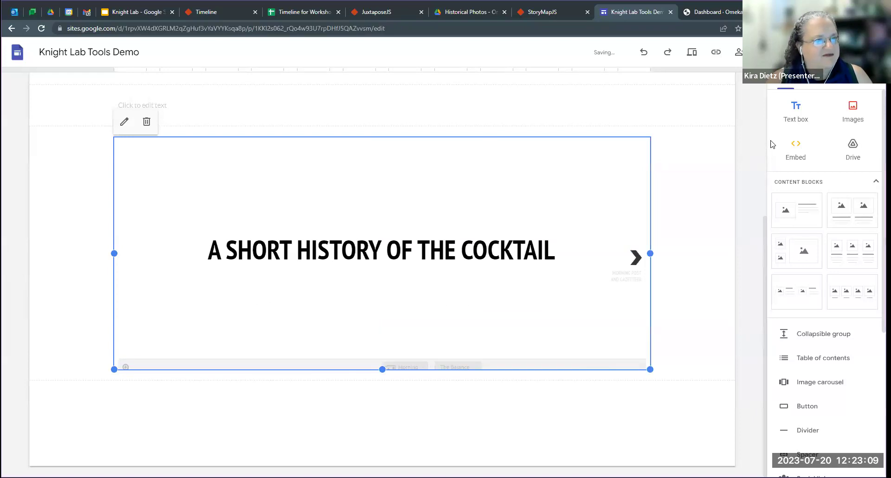
{"action": "left_click", "coordinate": [221, 106]}
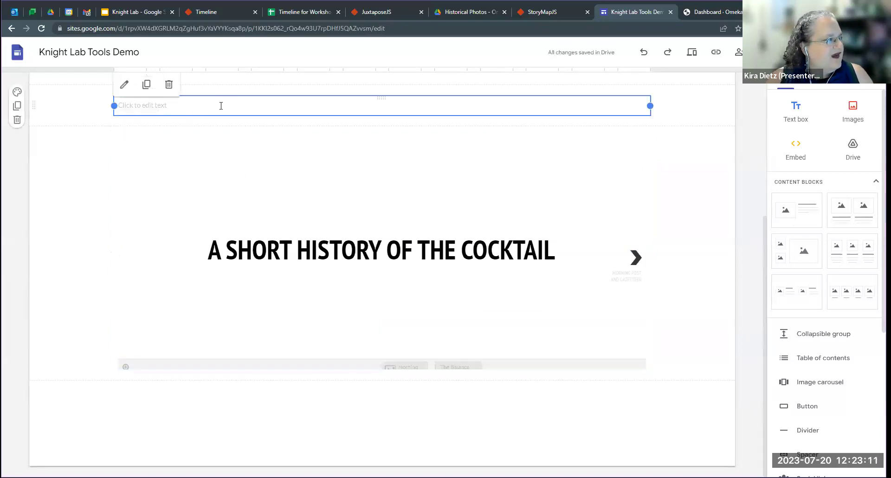
Type 'Link to stand alone timeline' above the timeline, select it, and paste the timeline URL as its link.
{"action": "left_click", "coordinate": [124, 87]}
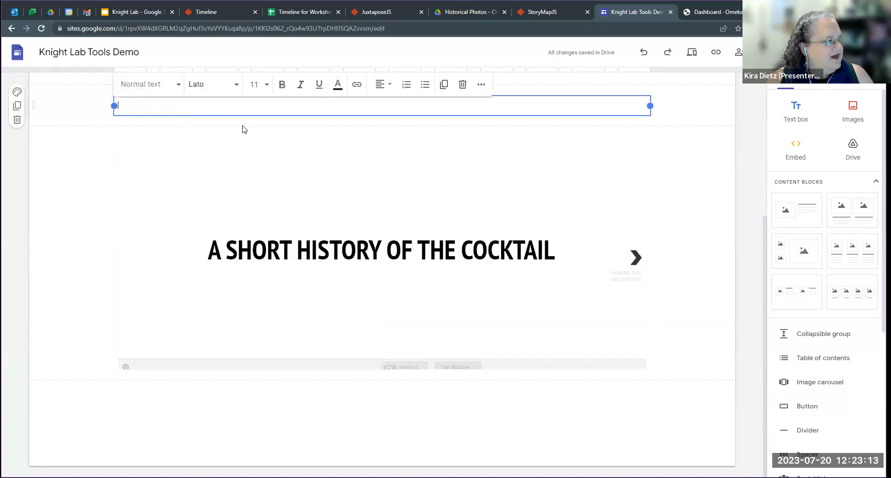
{"action": "type", "text": "Link to sta"}
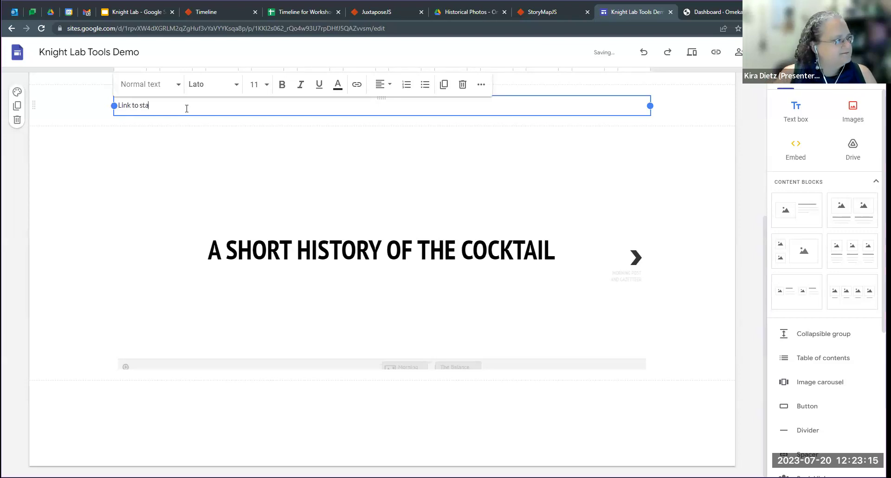
{"action": "type", "text": "nd alone timeline"}
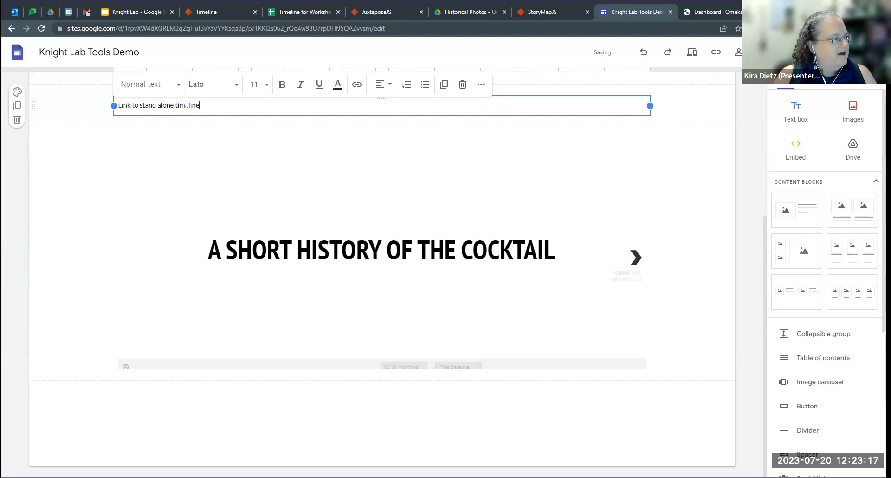
{"action": "left_click_drag", "start_coordinate": [200, 105], "coordinate": [106, 106]}
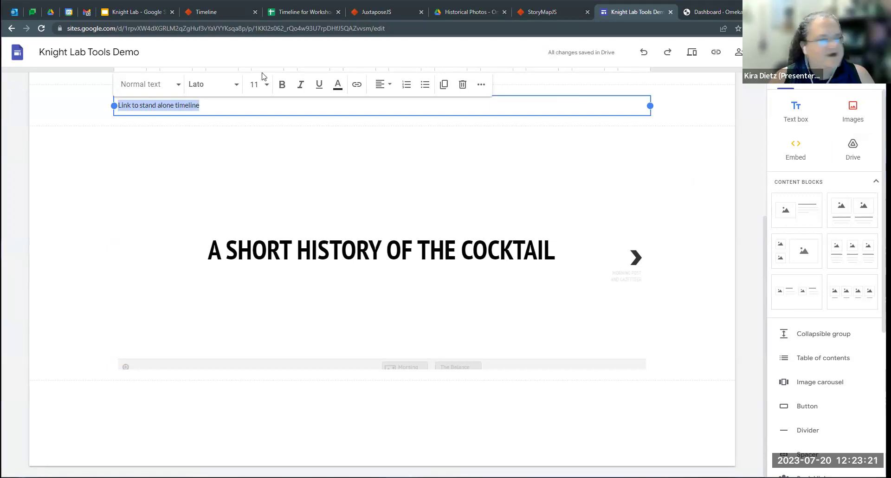
{"action": "left_click", "coordinate": [357, 85]}
{"action": "key", "text": "ctrl+v"}
Apply the standalone-timeline link, publish the Knight Lab Tools Demo site, and view the live page.
{"action": "left_click", "coordinate": [268, 158]}
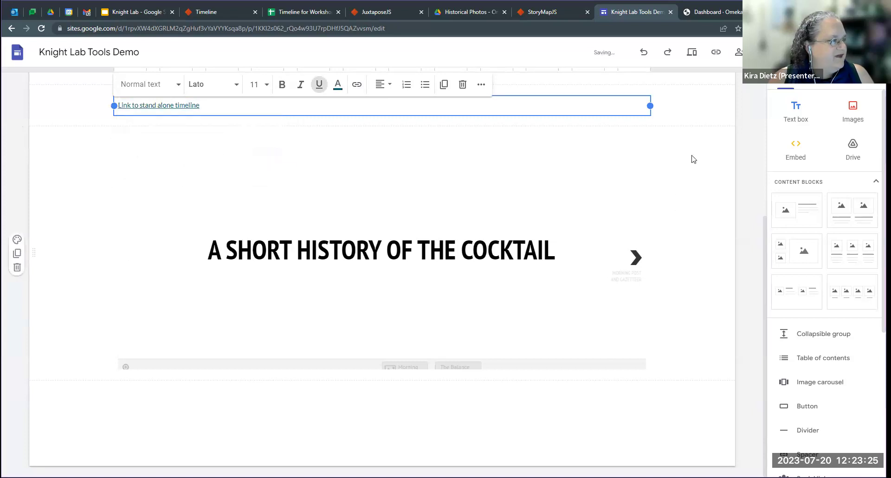
{"action": "scroll", "coordinate": [710, 145], "scroll_direction": "up", "scroll_amount": 3}
{"action": "left_click", "coordinate": [859, 52]}
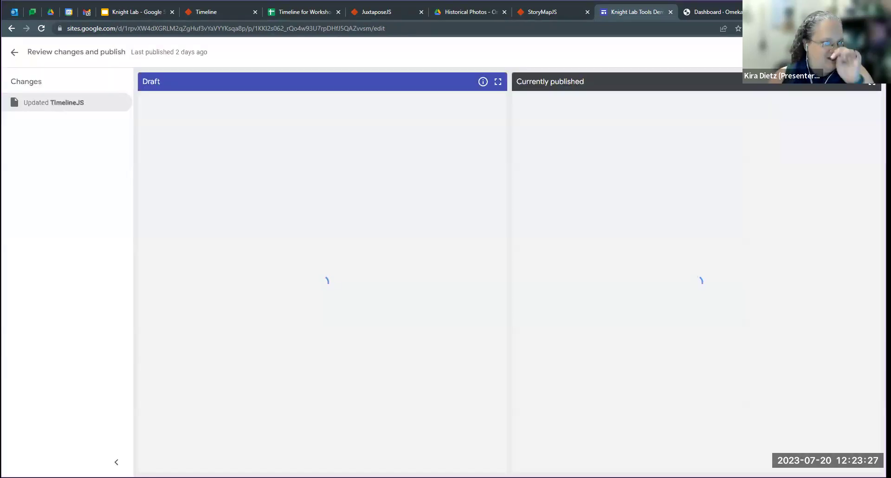
{"action": "left_click", "coordinate": [859, 52]}
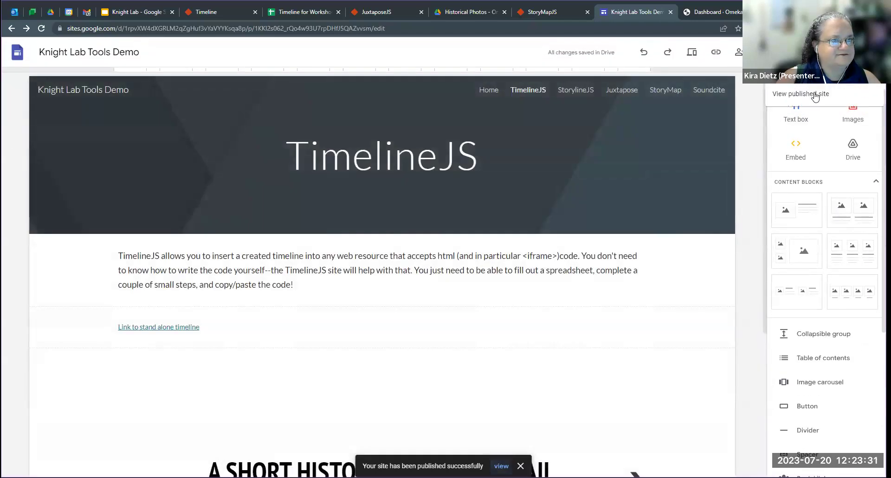
{"action": "left_click", "coordinate": [820, 52]}
{"action": "left_click", "coordinate": [776, 101]}
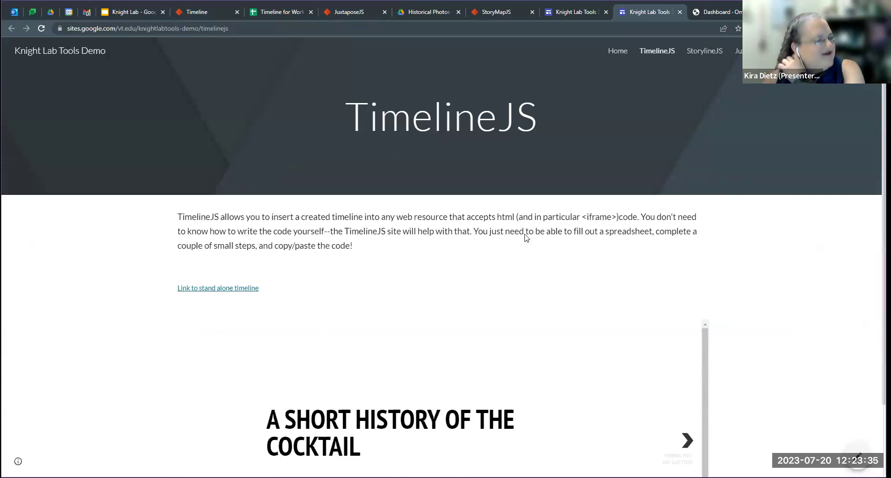
Browse the embedded cocktail timeline, view it standalone, then close the standalone and published site pages.
{"action": "scroll", "coordinate": [752, 334], "scroll_direction": "down", "scroll_amount": 2}
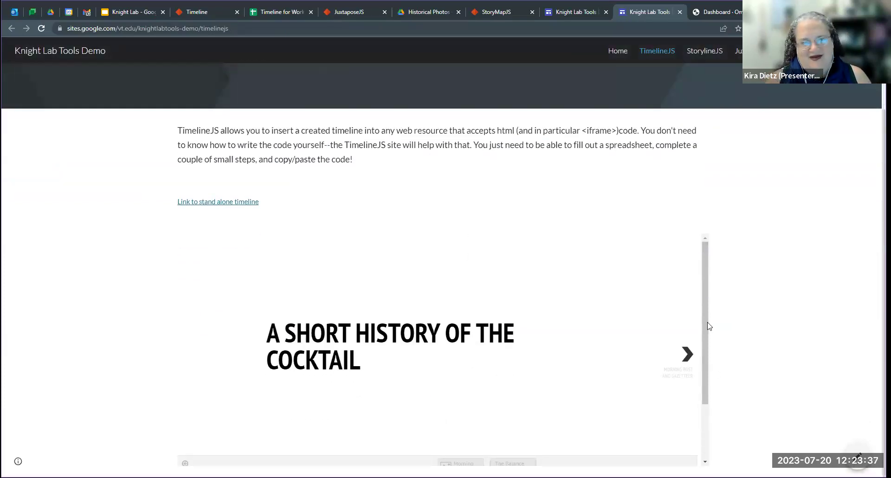
{"action": "left_click", "coordinate": [686, 358]}
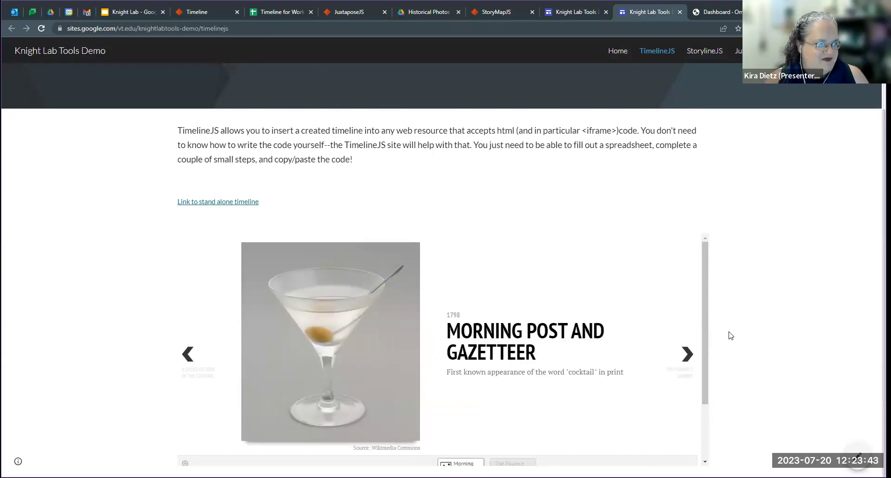
{"action": "left_click_drag", "start_coordinate": [706, 314], "coordinate": [712, 394]}
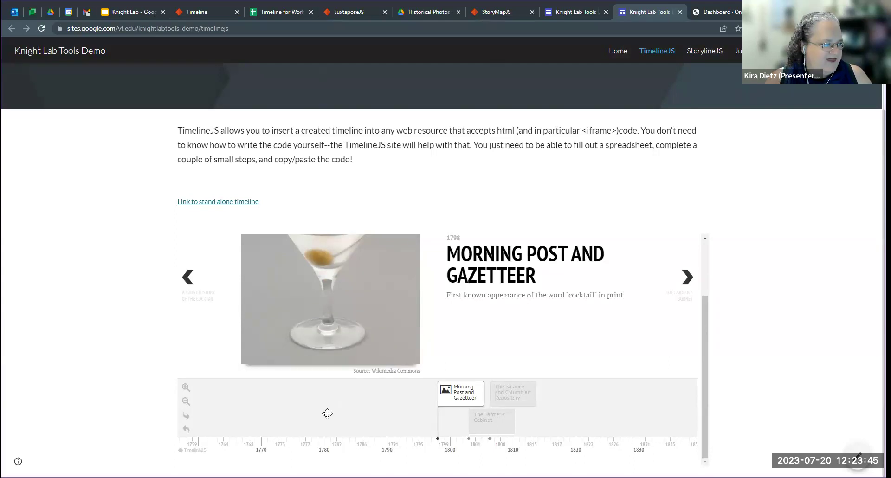
{"action": "left_click_drag", "start_coordinate": [609, 410], "coordinate": [464, 411]}
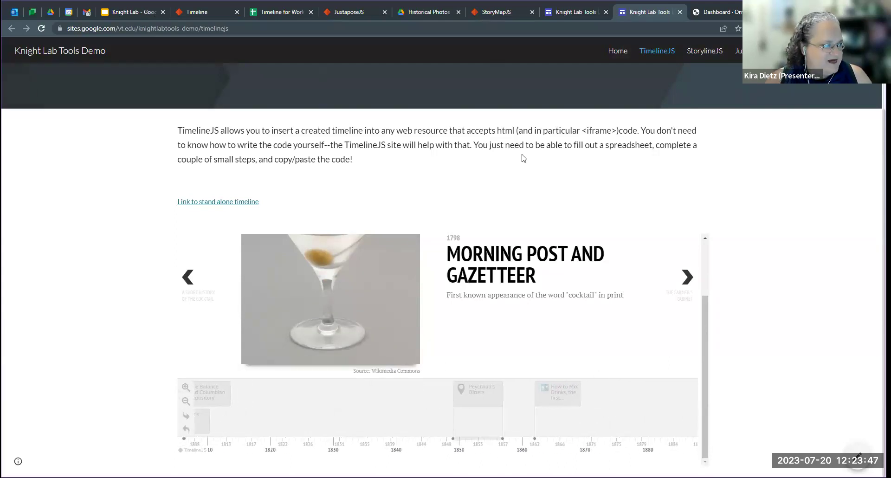
{"action": "left_click", "coordinate": [244, 203]}
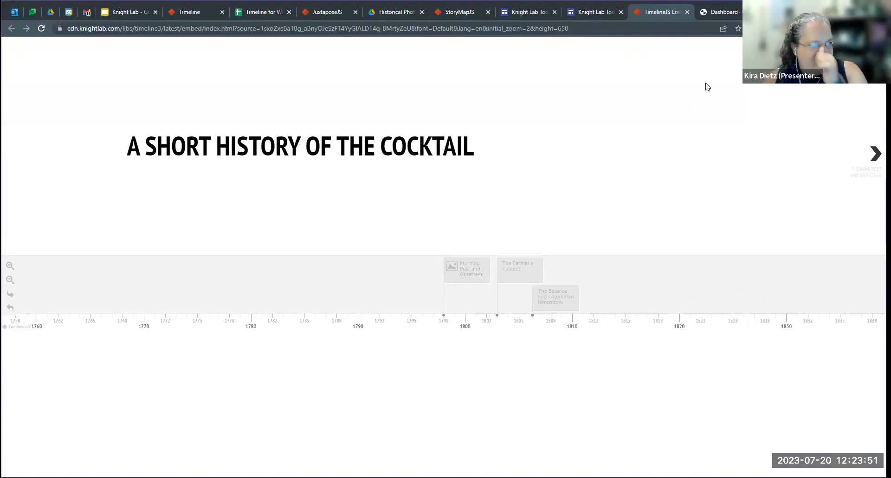
{"action": "left_click", "coordinate": [688, 12]}
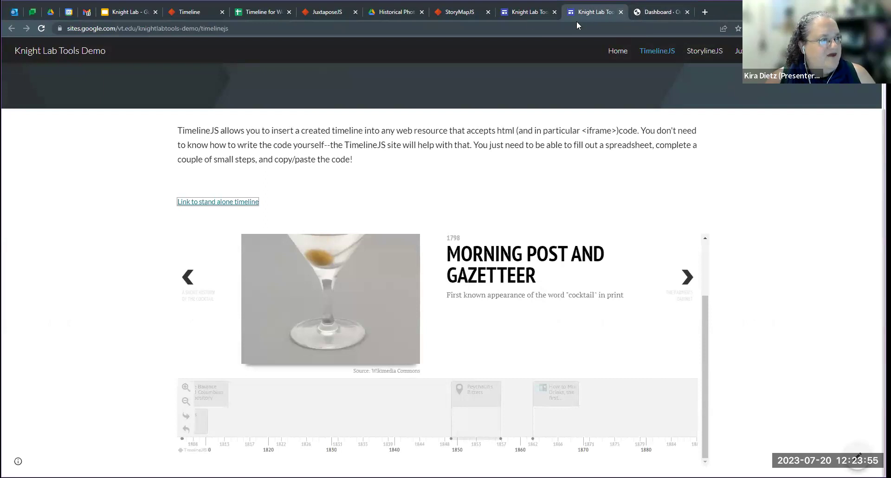
{"action": "left_click", "coordinate": [621, 12]}
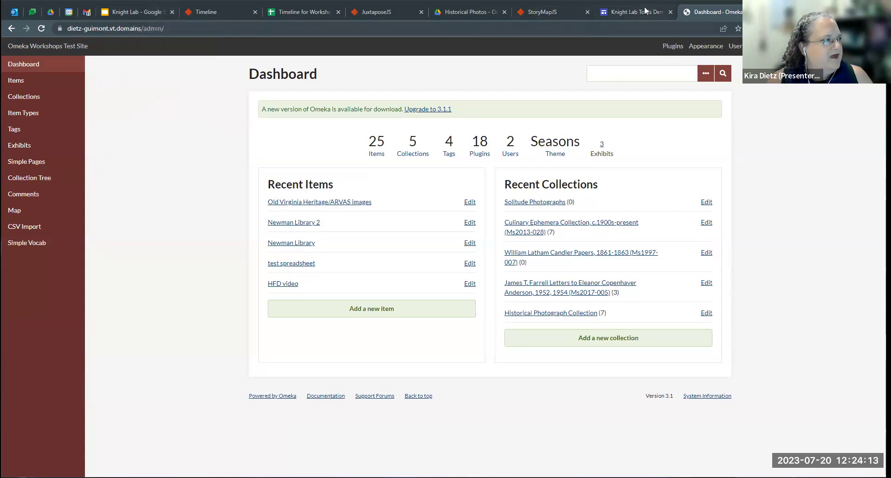
Follow the digitalsc.lib.vt.edu example link on the searchable-timelines slide to the Virginia Tech timeline.
{"action": "left_click", "coordinate": [145, 8]}
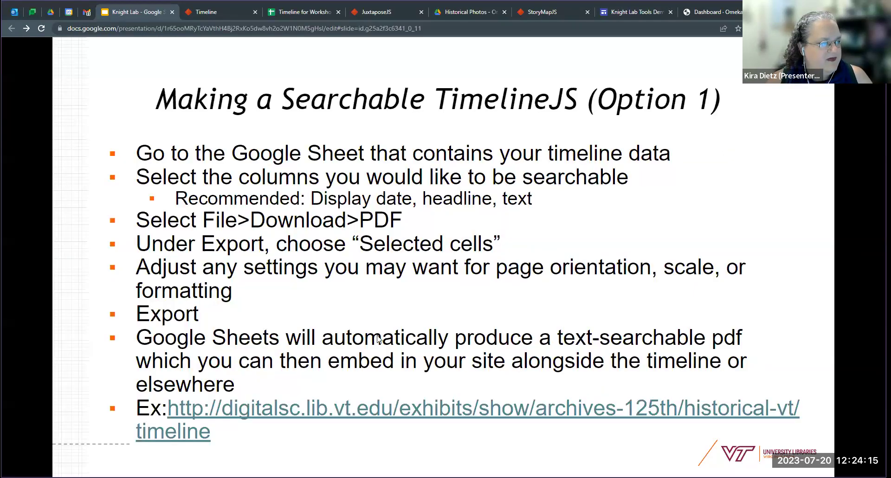
{"action": "left_click", "coordinate": [279, 411]}
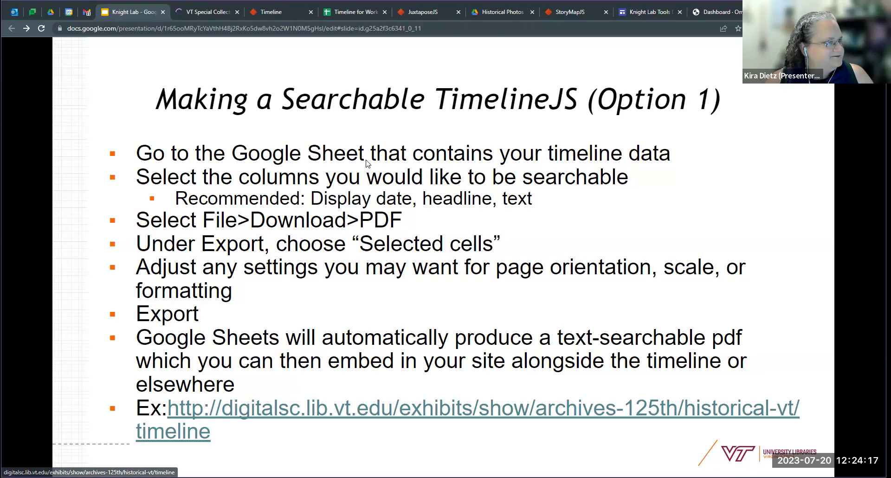
{"action": "left_click", "coordinate": [208, 13]}
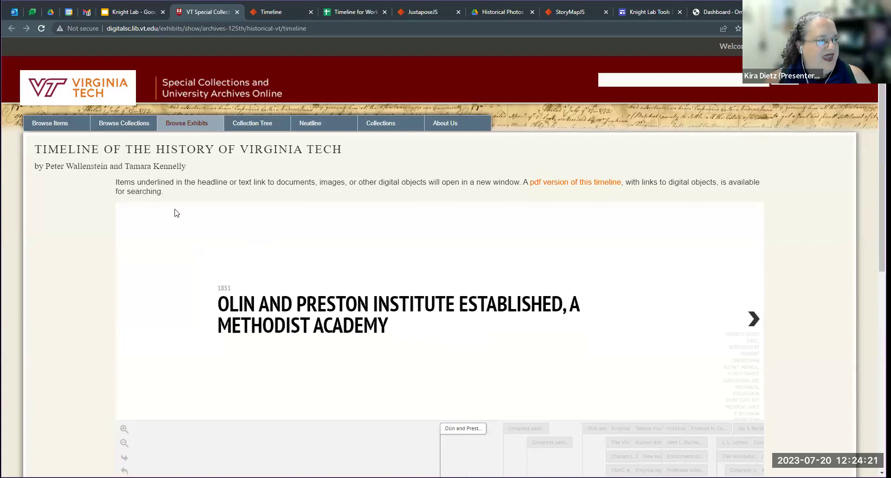
Advance past the 1859 Congress entry to the 1862 Morrill Land-Grant College Act, then browse all exhibits.
{"action": "scroll", "coordinate": [605, 276], "scroll_direction": "down", "scroll_amount": 1}
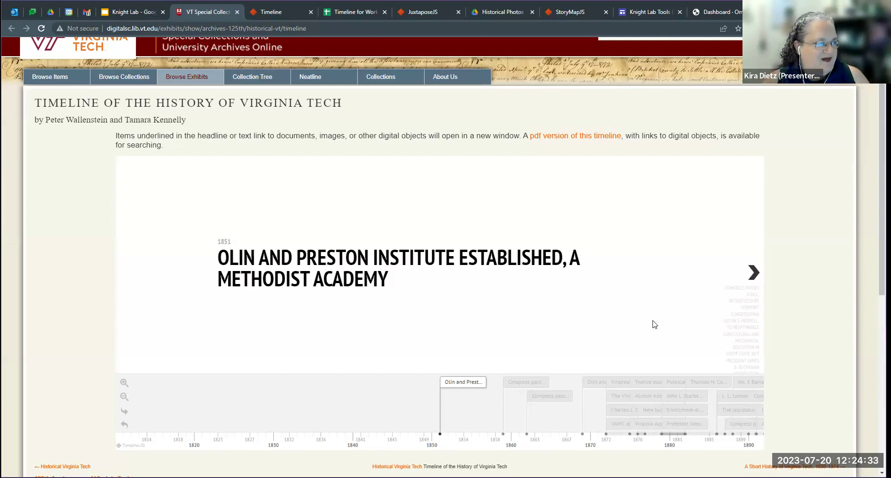
{"action": "left_click", "coordinate": [756, 273]}
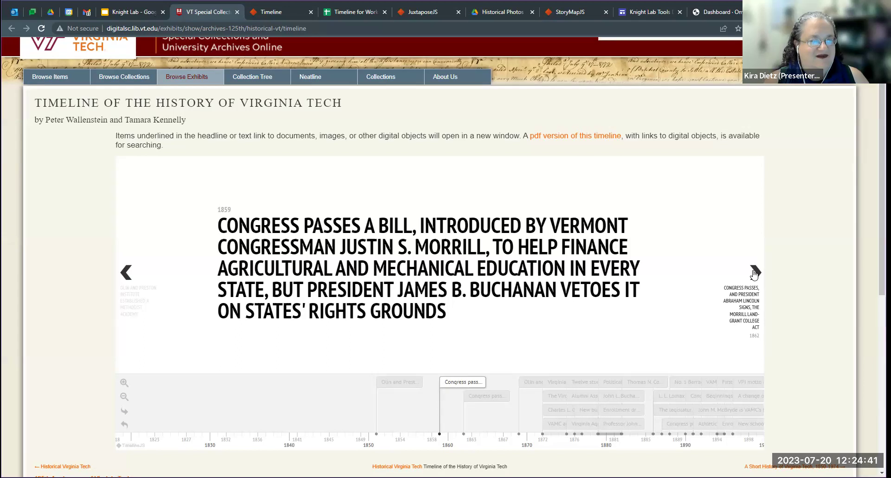
{"action": "left_click", "coordinate": [755, 273]}
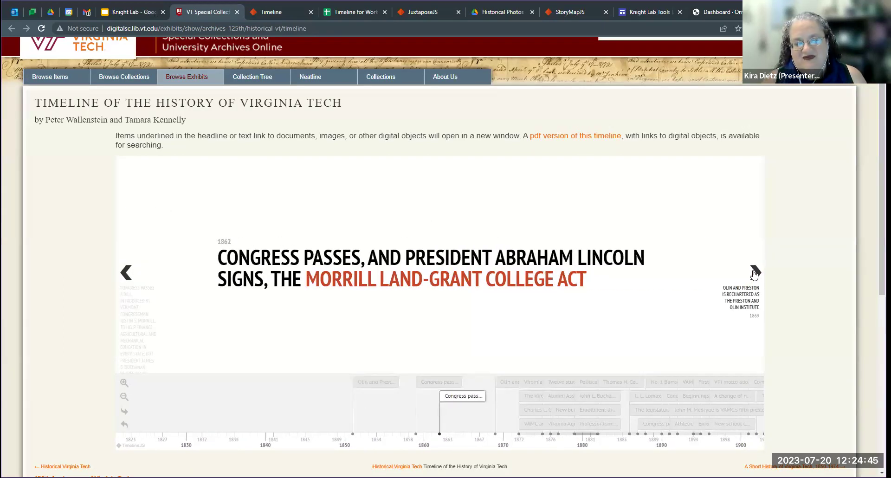
{"action": "scroll", "coordinate": [325, 181], "scroll_direction": "up", "scroll_amount": 2}
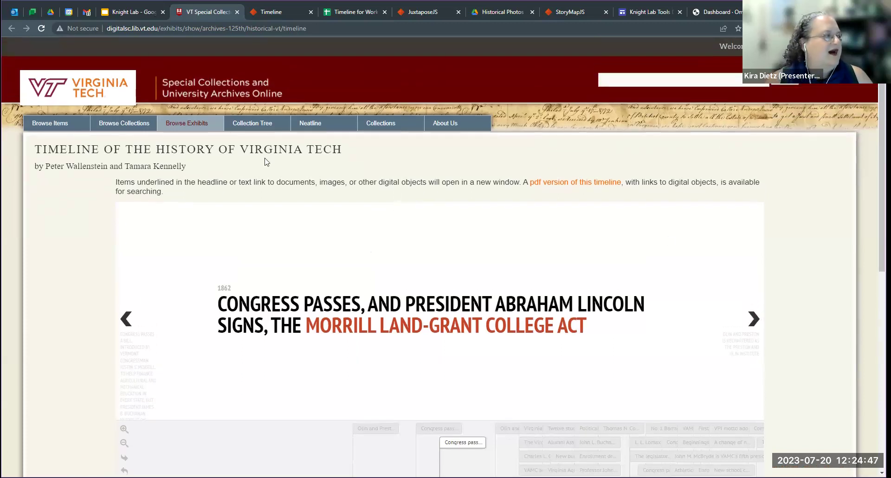
{"action": "left_click", "coordinate": [172, 123]}
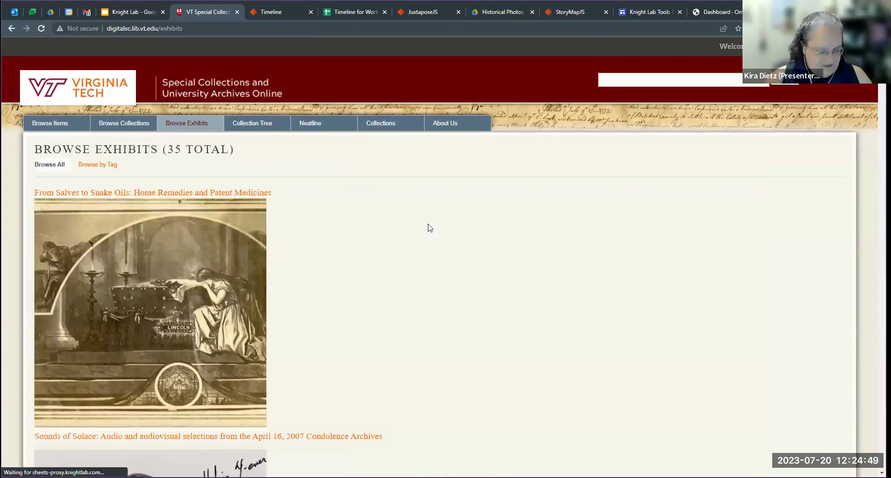
Find 'international stu' on the exhibits page and open The First International Students at VT By Year timeline.
{"action": "key", "text": "ctrl+f"}
{"action": "type", "text": "internation"}
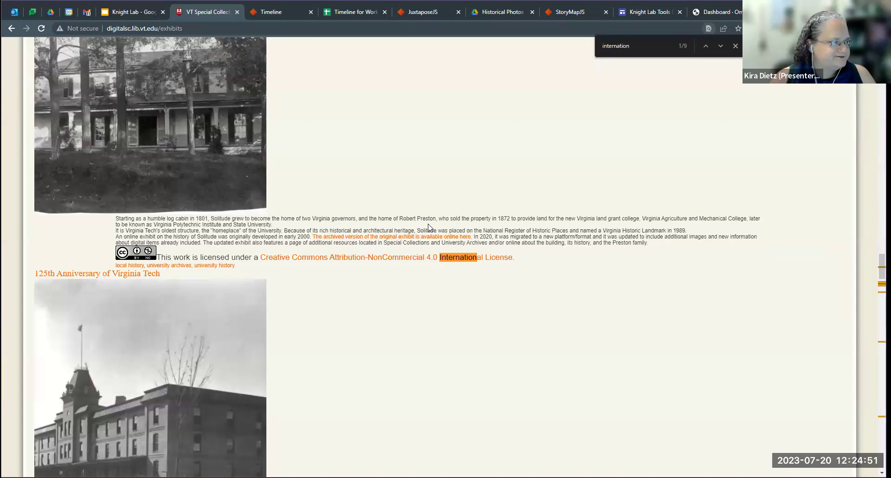
{"action": "type", "text": "al stu"}
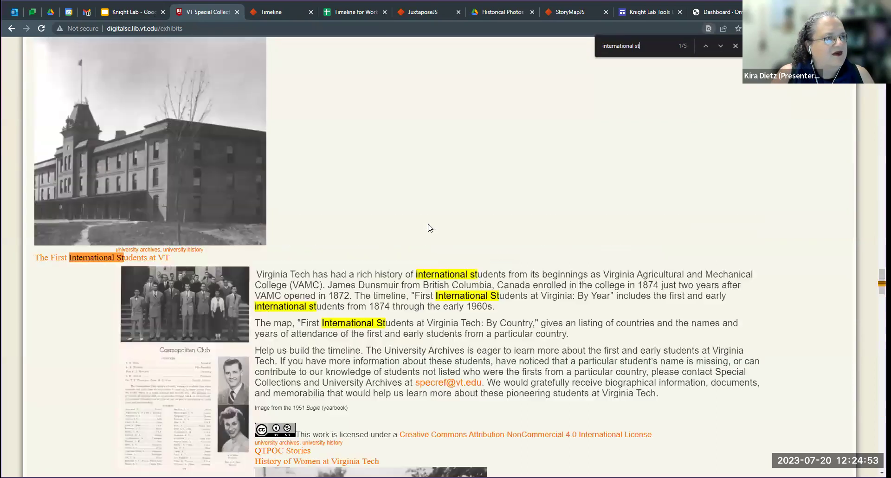
{"action": "left_click", "coordinate": [46, 259]}
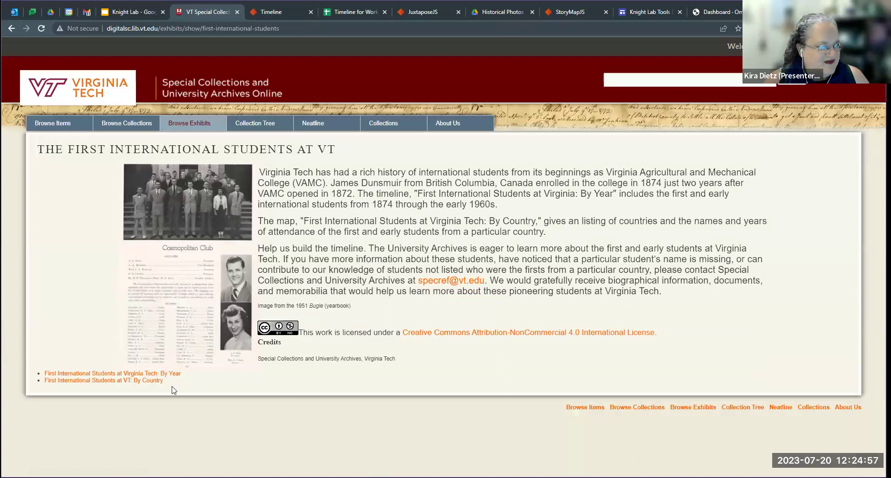
{"action": "left_click", "coordinate": [85, 374]}
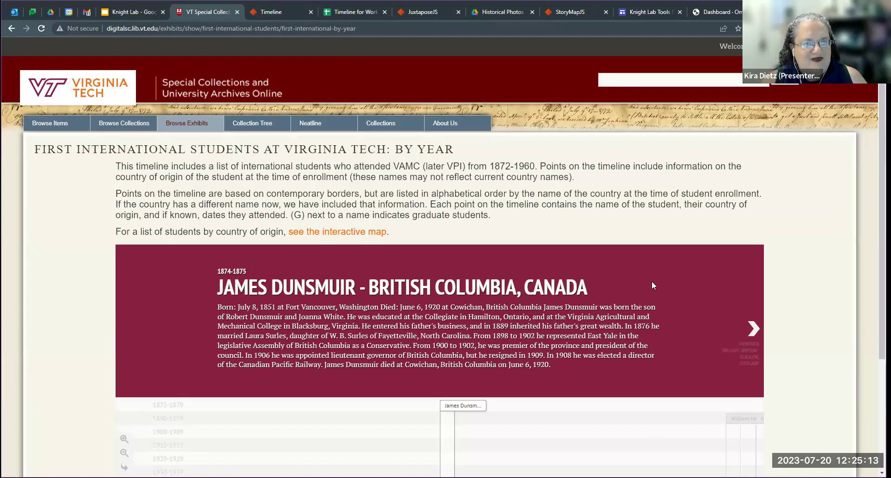
Glance at the workshop spreadsheet, return to the students timeline, and close the unused Timeline tab.
{"action": "left_click", "coordinate": [346, 13]}
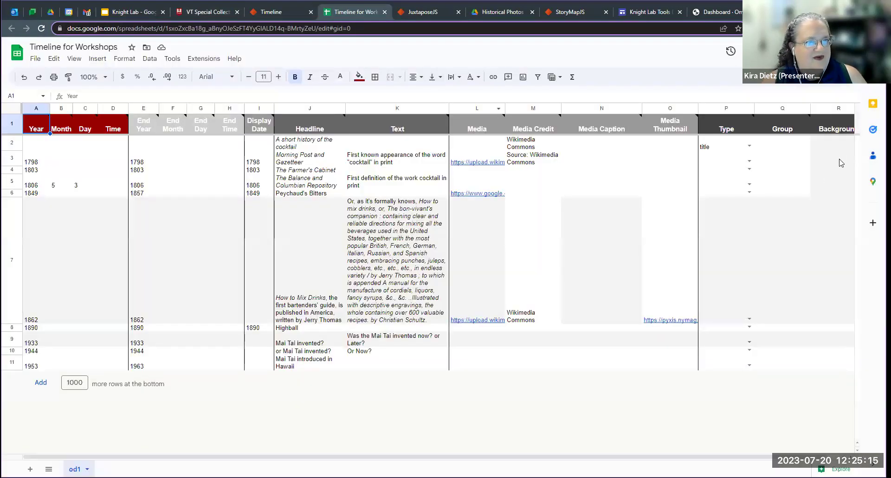
{"action": "left_click", "coordinate": [212, 13]}
{"action": "left_click", "coordinate": [310, 12]}
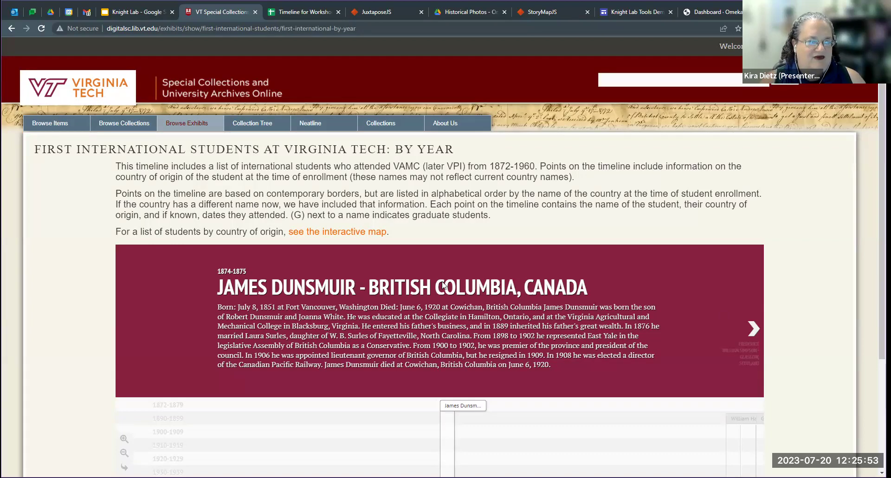
{"action": "left_click", "coordinate": [756, 330]}
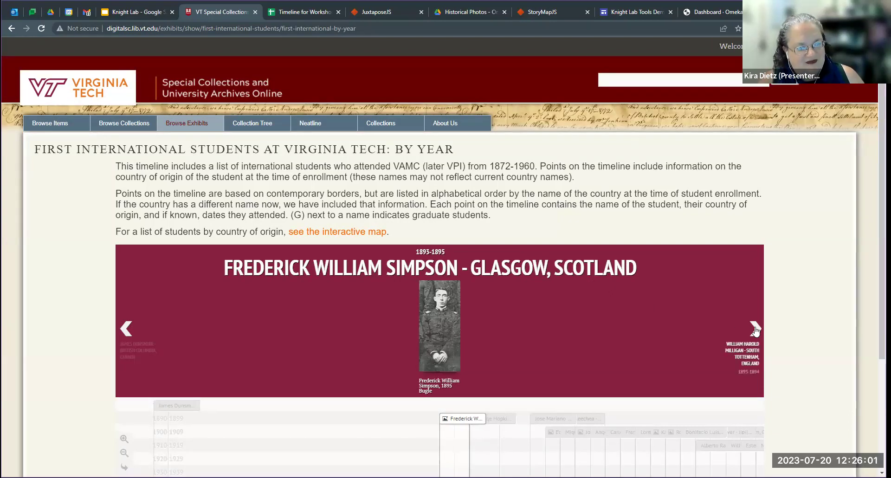
{"action": "left_click", "coordinate": [756, 330]}
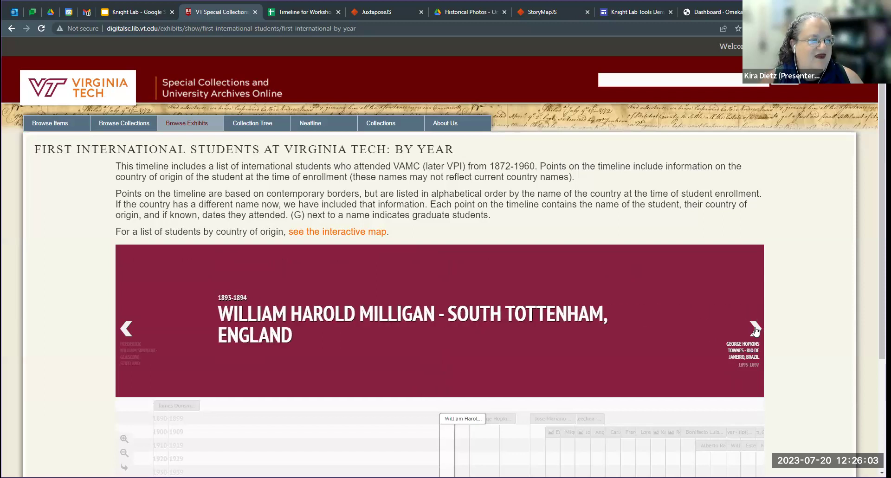
{"action": "left_click", "coordinate": [755, 329]}
{"action": "left_click", "coordinate": [756, 329]}
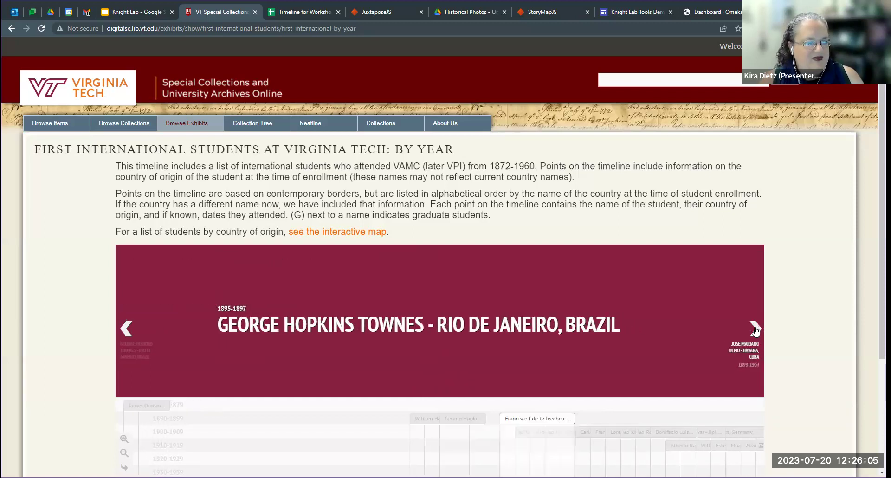
{"action": "left_click", "coordinate": [756, 330]}
{"action": "left_click", "coordinate": [755, 330]}
{"action": "scroll", "coordinate": [258, 322], "scroll_direction": "down", "scroll_amount": 3}
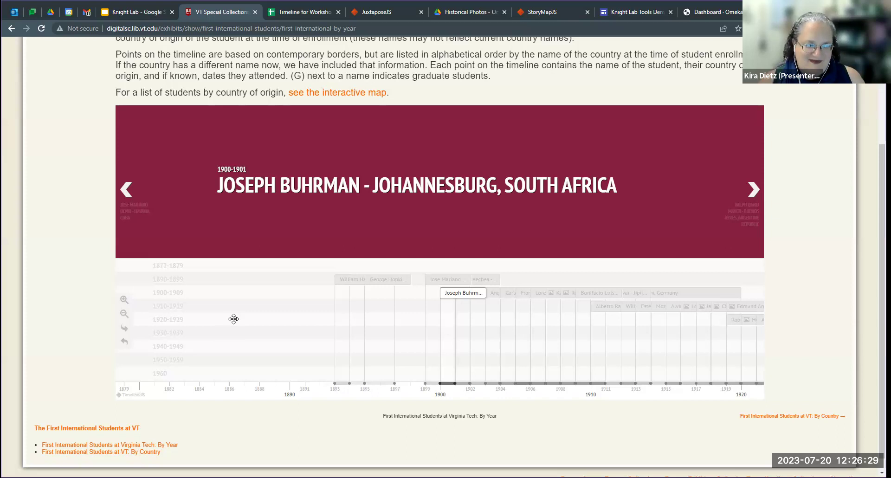
{"action": "left_click", "coordinate": [570, 297]}
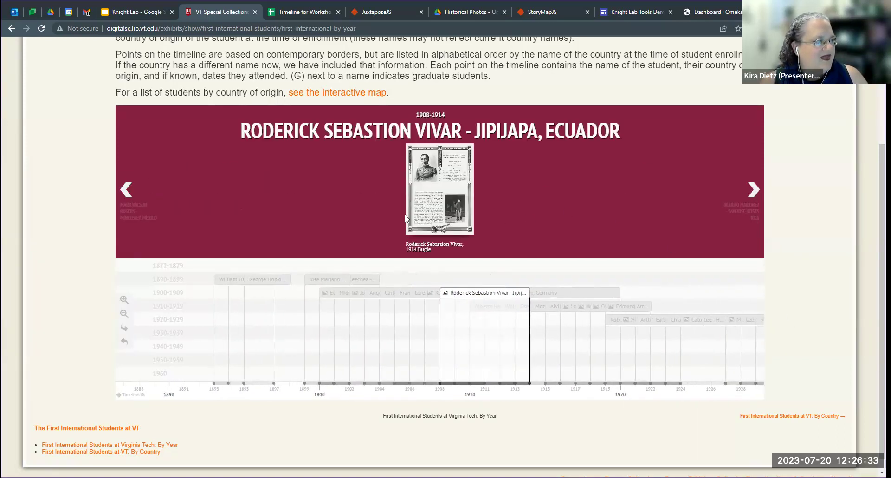
{"action": "left_click", "coordinate": [697, 321]}
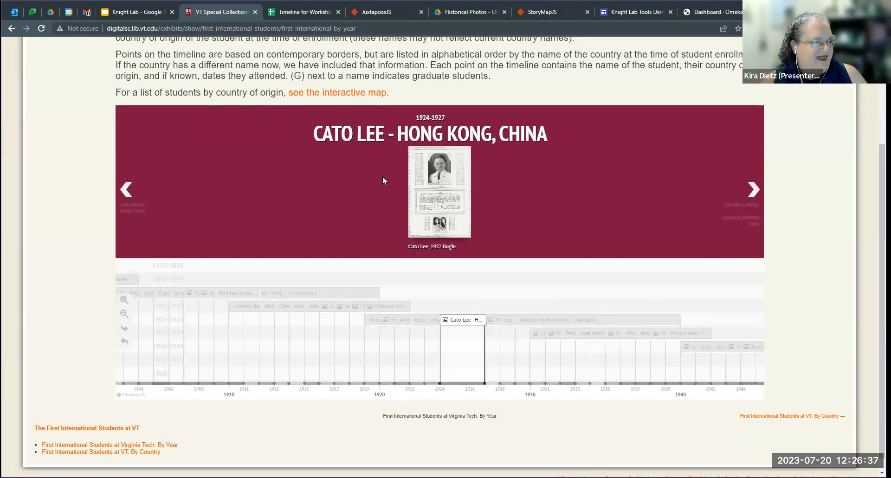
{"action": "scroll", "coordinate": [465, 283], "scroll_direction": "up", "scroll_amount": 3}
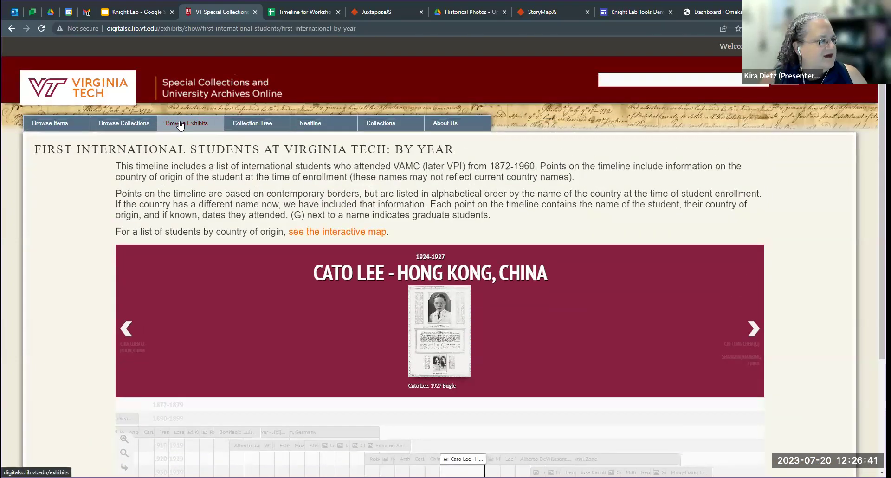
{"action": "left_click", "coordinate": [180, 126]}
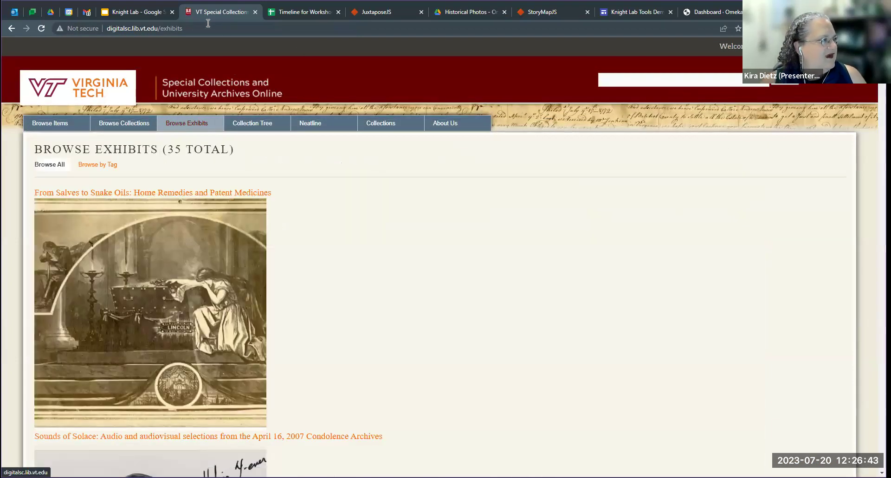
Load the History of Women at Virginia Tech site ('vtw') in a new tab.
{"action": "left_click", "coordinate": [227, 26]}
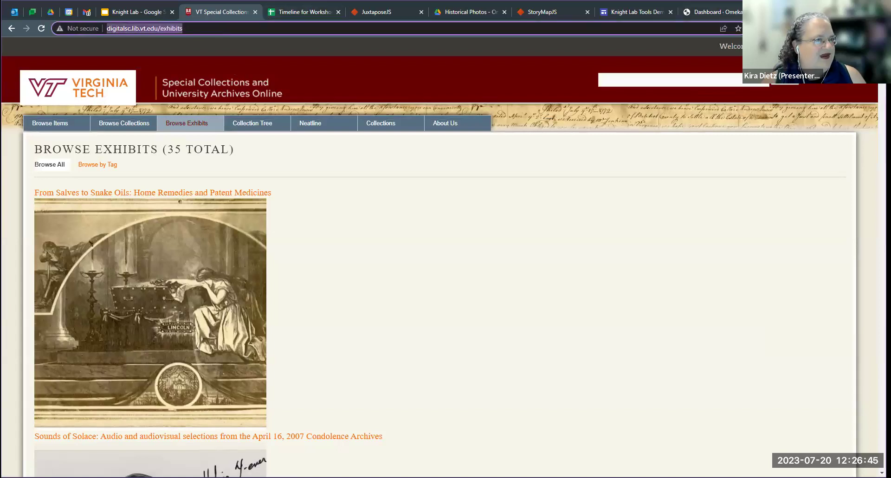
{"action": "key", "text": "ctrl+t"}
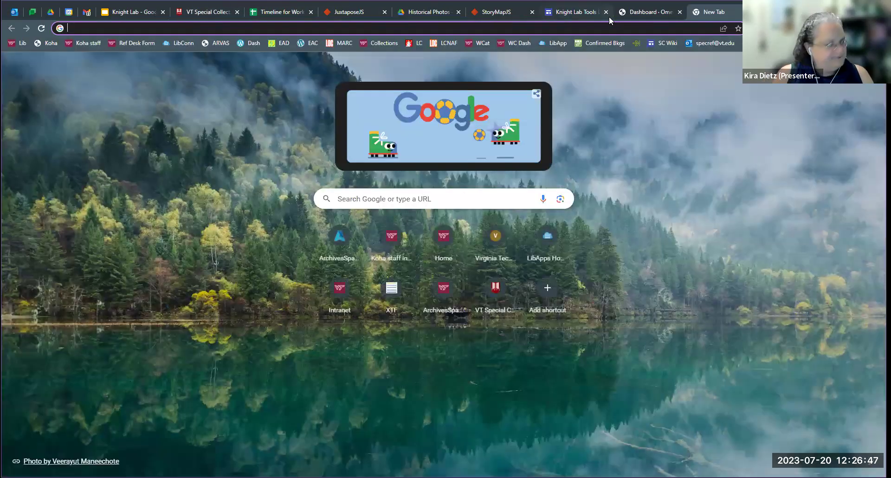
{"action": "type", "text": "vtw"}
{"action": "key", "text": "Return"}
Open the women's history timeline and show the 1925 first five full-time women graduates entry.
{"action": "left_click", "coordinate": [411, 162]}
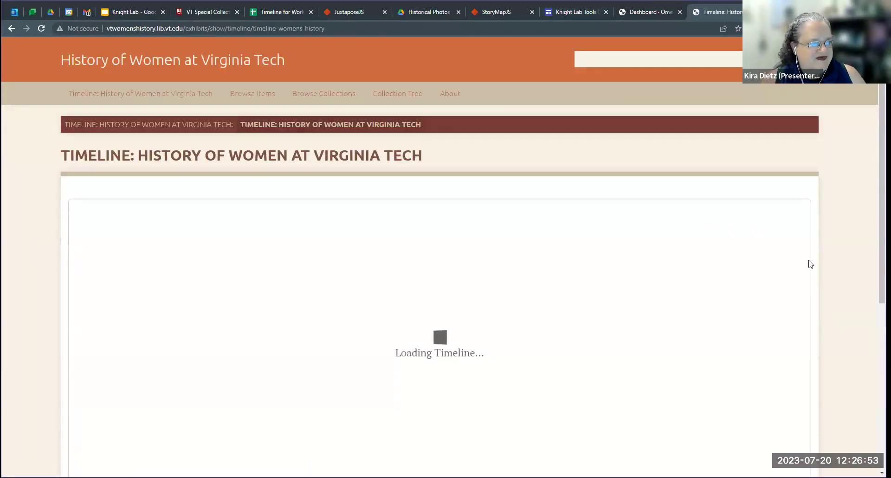
{"action": "scroll", "coordinate": [848, 269], "scroll_direction": "down", "scroll_amount": 2}
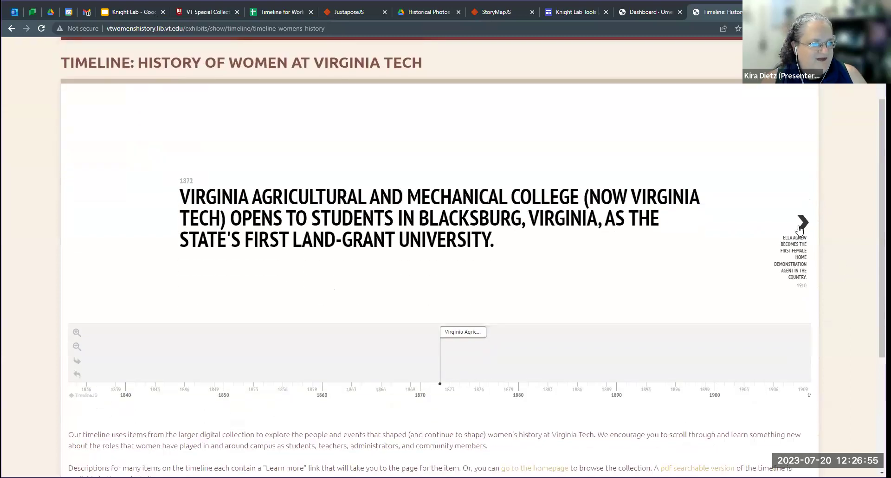
{"action": "left_click_drag", "start_coordinate": [682, 365], "coordinate": [430, 358]}
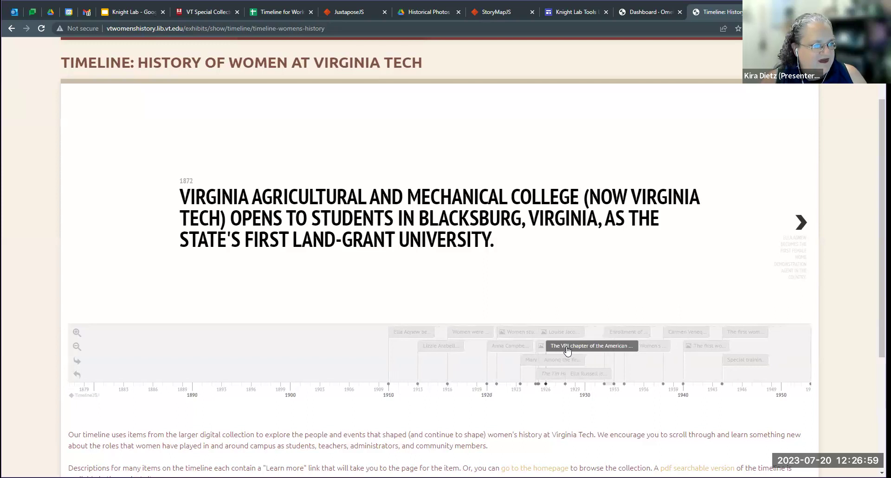
{"action": "left_click", "coordinate": [560, 346]}
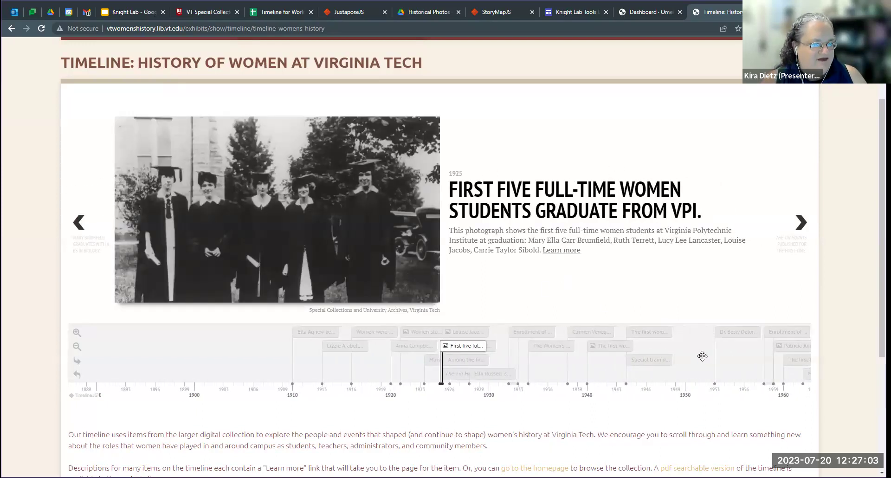
{"action": "left_click_drag", "start_coordinate": [701, 356], "coordinate": [571, 358]}
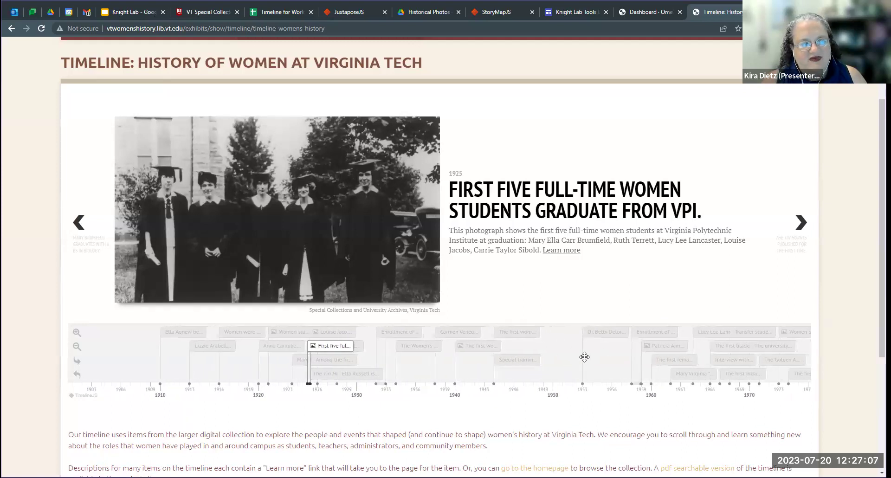
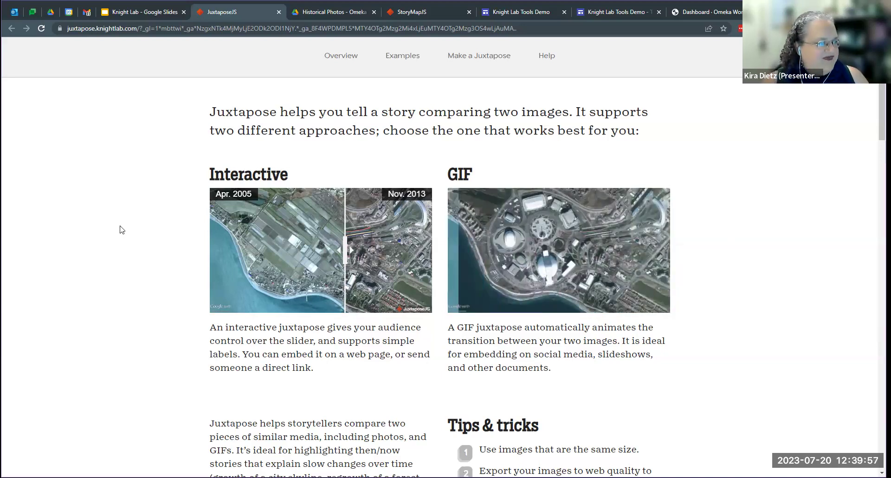
Keep the Create a Juxtapose form on Interactive and bring up the Historical Photos Drive folder.
{"action": "scroll", "coordinate": [120, 229], "scroll_direction": "down", "scroll_amount": 3}
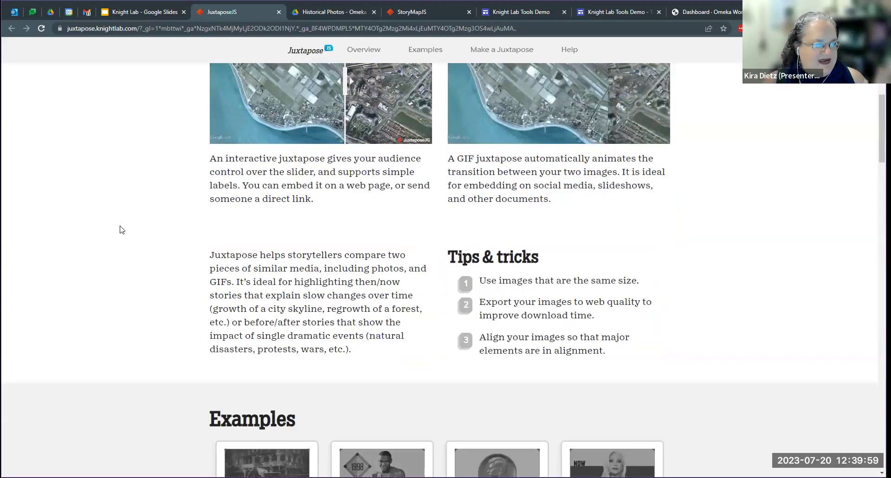
{"action": "scroll", "coordinate": [120, 229], "scroll_direction": "down", "scroll_amount": 5}
{"action": "scroll", "coordinate": [120, 230], "scroll_direction": "down", "scroll_amount": 7}
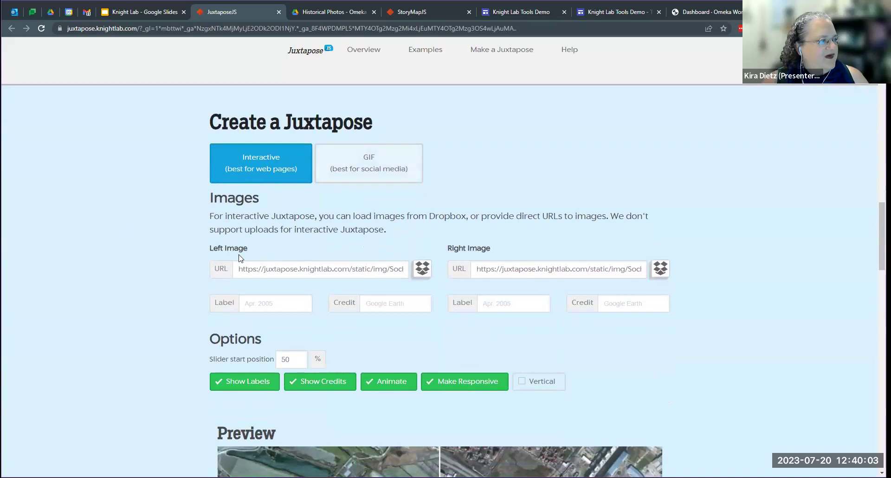
{"action": "left_click", "coordinate": [290, 172]}
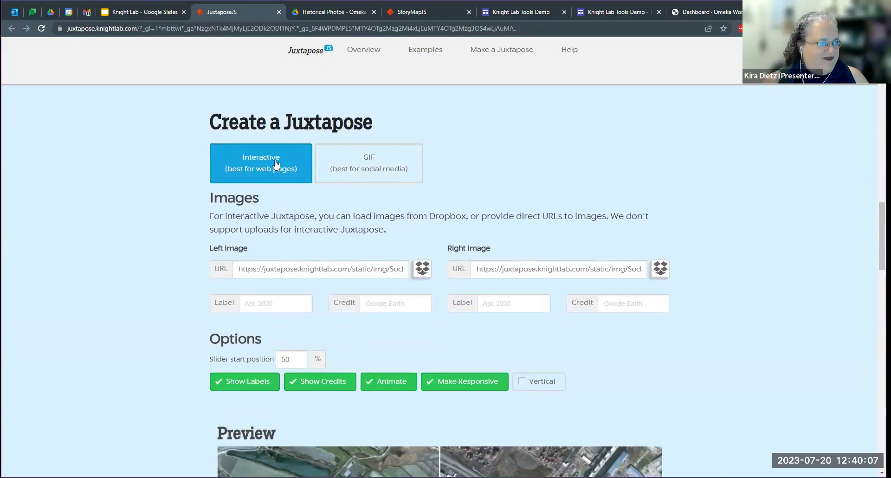
{"action": "left_click", "coordinate": [317, 11]}
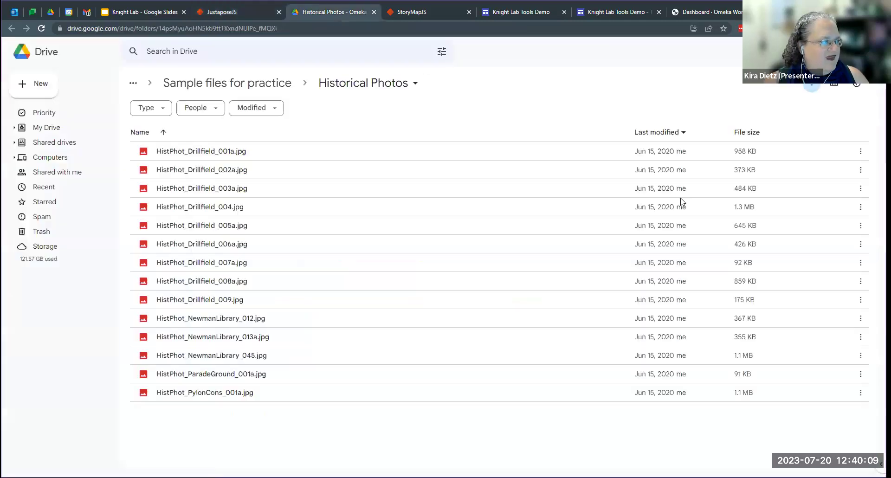
Close the extra Google Drive folder tab and return to the Knight Lab slide deck.
{"action": "left_click", "coordinate": [227, 10]}
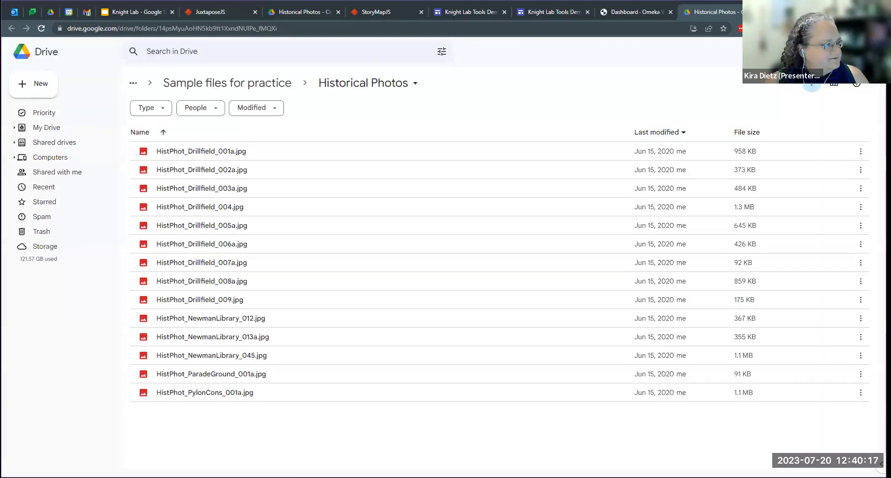
{"action": "middle_click", "coordinate": [725, 13]}
{"action": "left_click", "coordinate": [131, 13]}
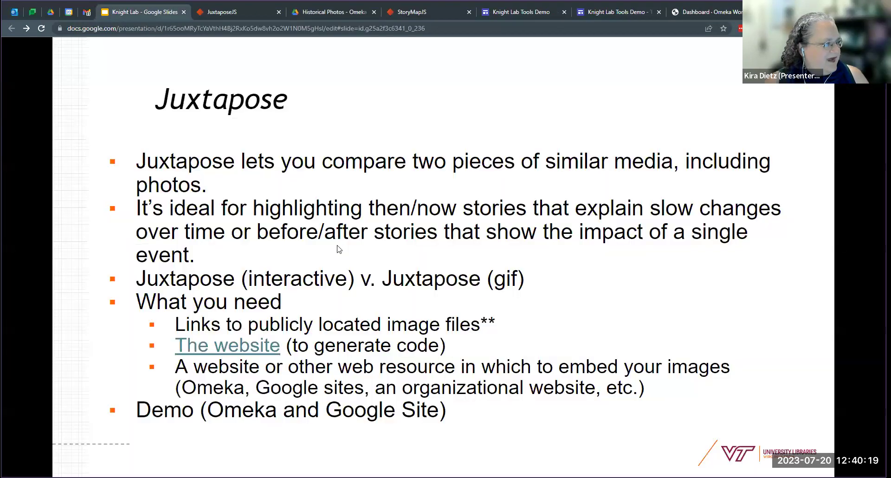
Glance at the Public File Locations slide, back up to the Juxtapose slide, then return to the form.
{"action": "left_click", "coordinate": [336, 248]}
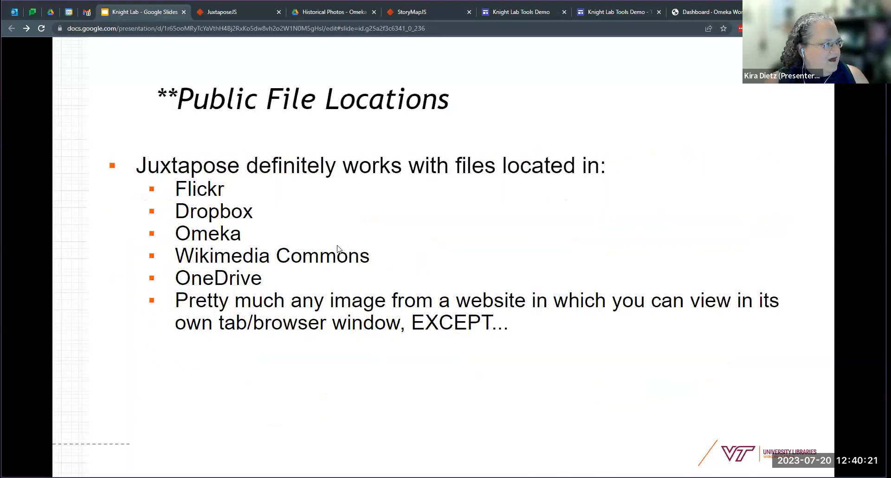
{"action": "key", "text": "Left"}
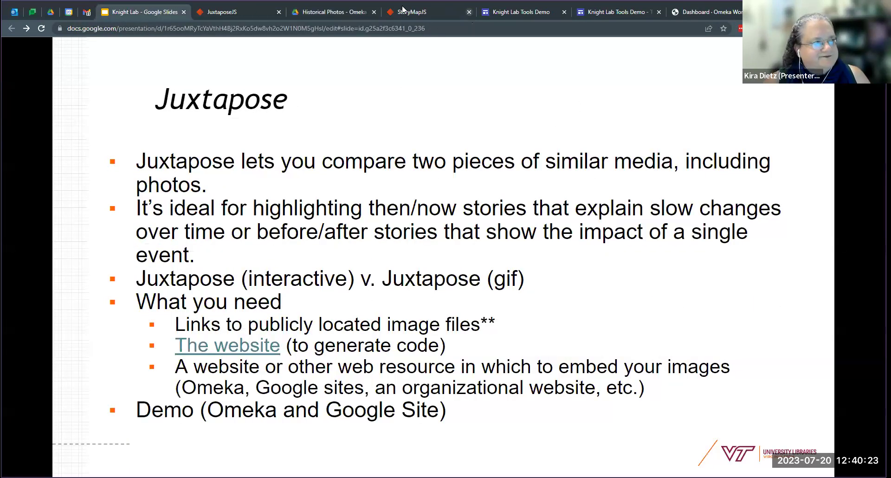
{"action": "left_click", "coordinate": [230, 13]}
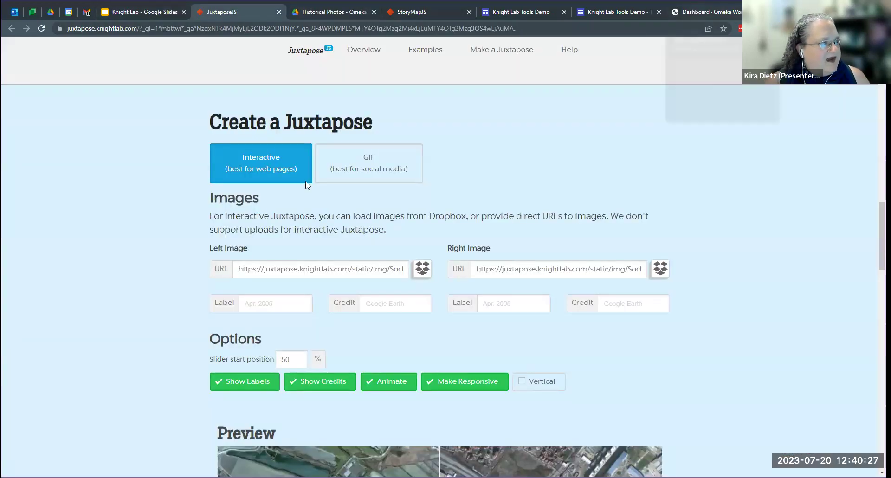
Put the Newman Library 2 original photo link from Omeka into the Left Image URL field.
{"action": "left_click", "coordinate": [704, 11]}
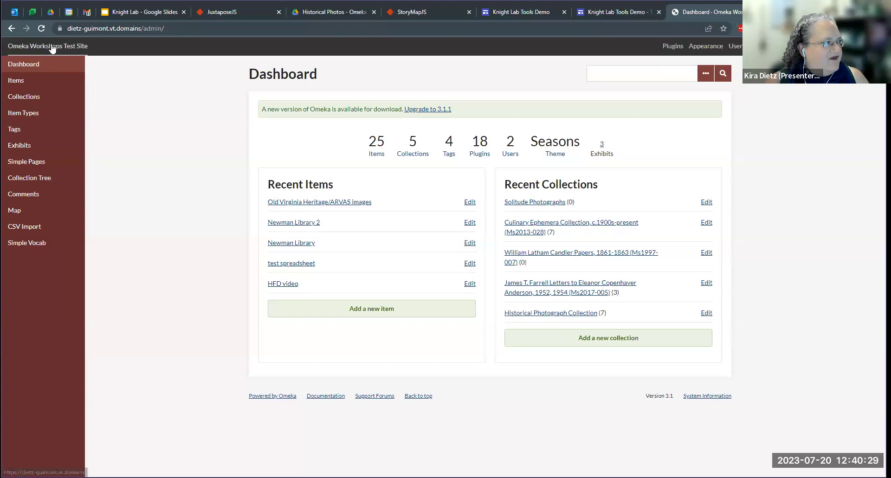
{"action": "left_click", "coordinate": [49, 40]}
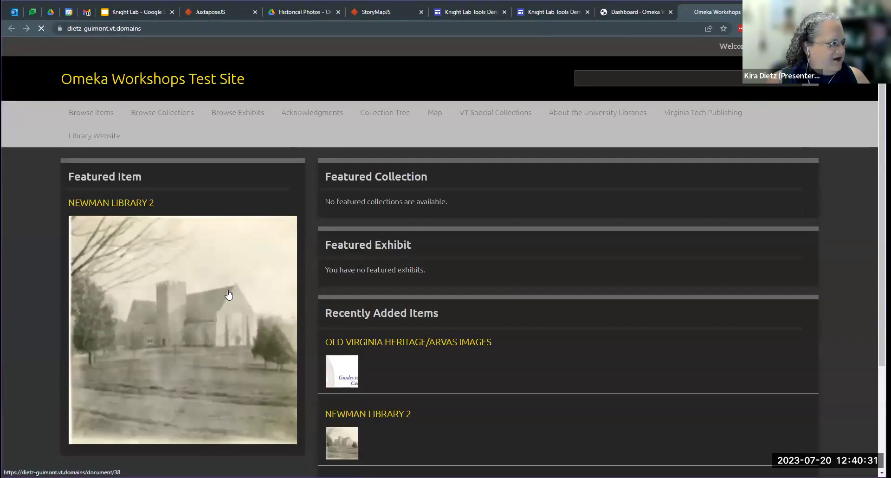
{"action": "left_click", "coordinate": [229, 295]}
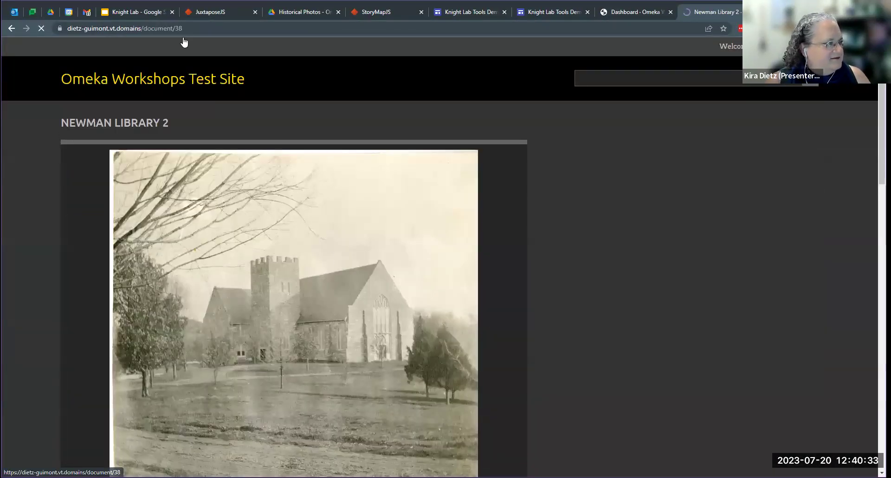
{"action": "left_click", "coordinate": [329, 258]}
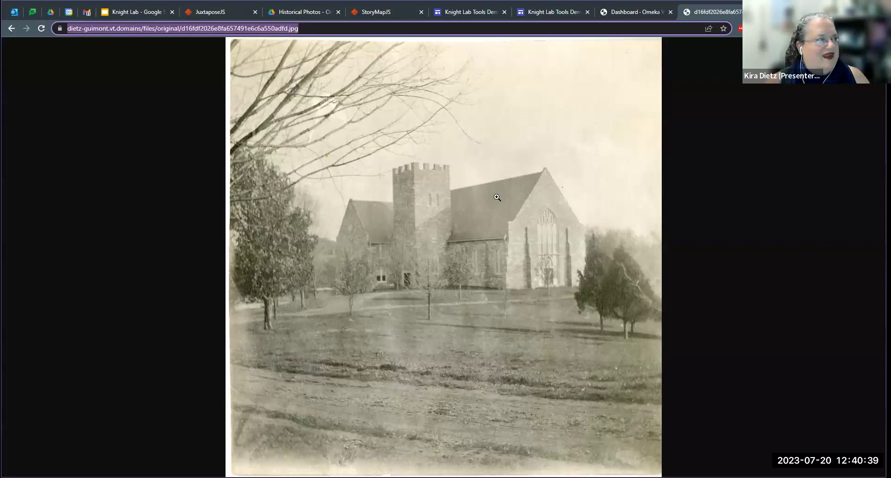
{"action": "left_click", "coordinate": [206, 15]}
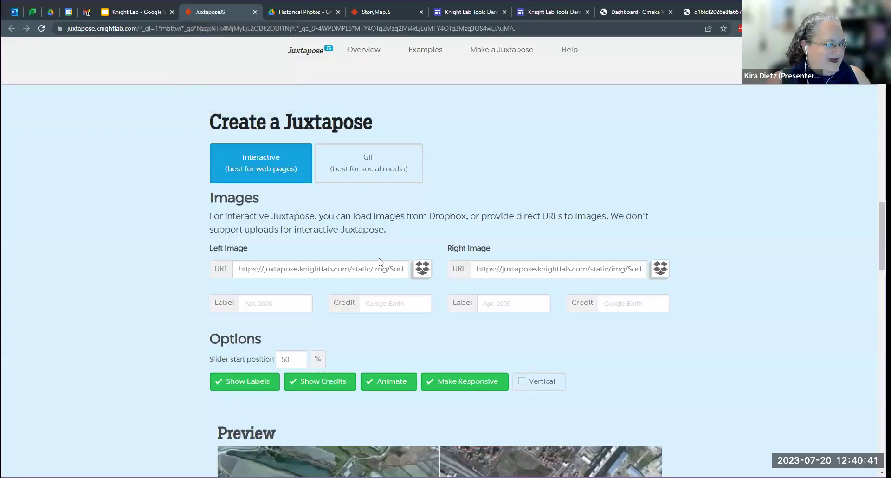
{"action": "left_click", "coordinate": [282, 270]}
{"action": "key", "text": "ctrl+a"}
{"action": "key", "text": "ctrl+v"}
Open the Newman Library item's original photo on Omeka and copy its address.
{"action": "left_click", "coordinate": [695, 13]}
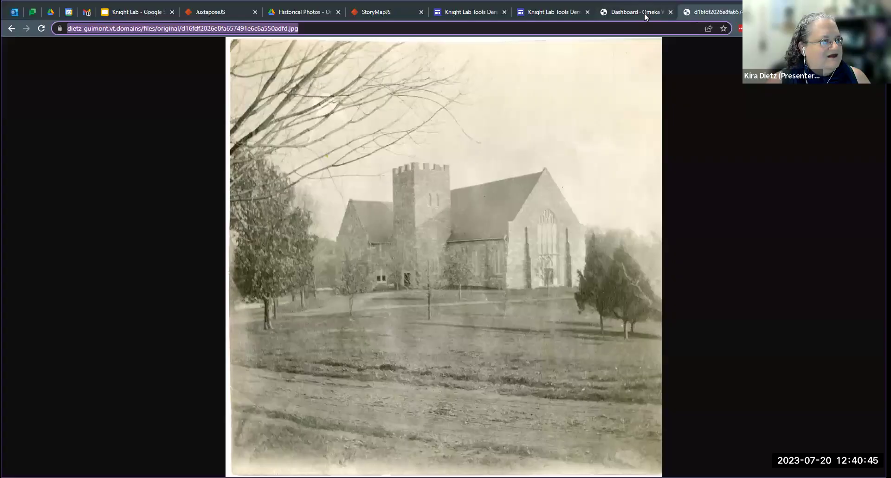
{"action": "left_click", "coordinate": [12, 28]}
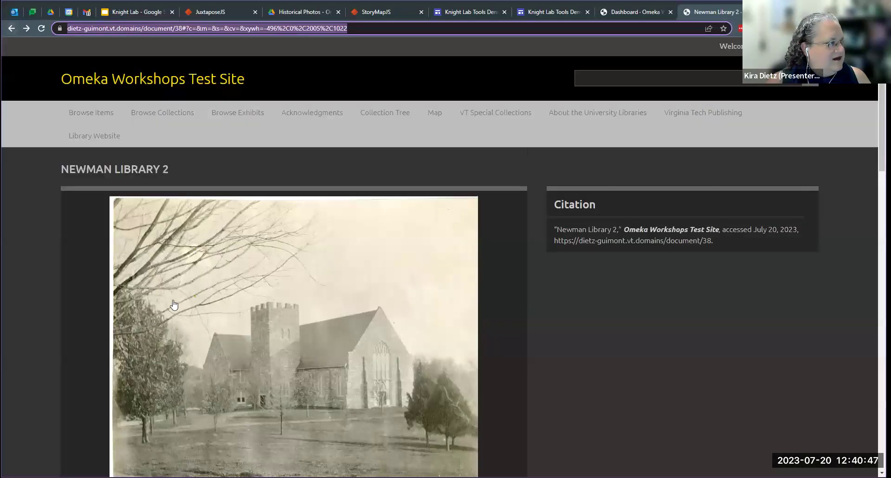
{"action": "key", "text": "alt+Left"}
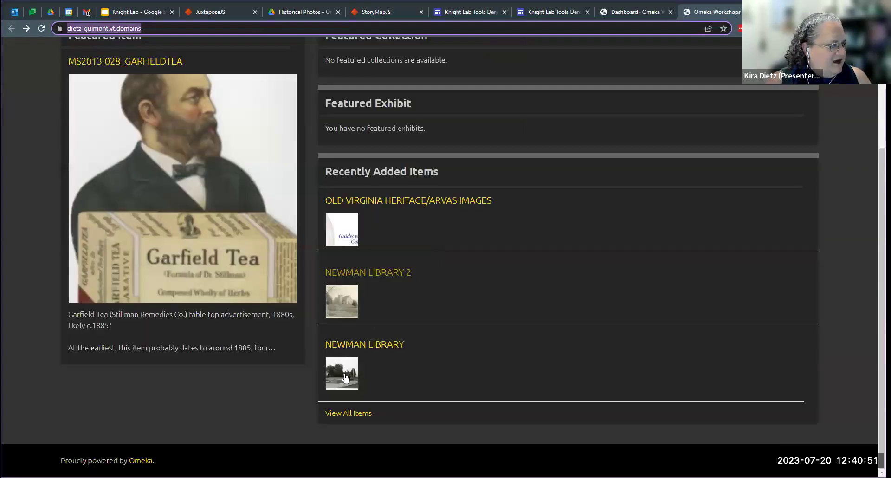
{"action": "left_click", "coordinate": [346, 377]}
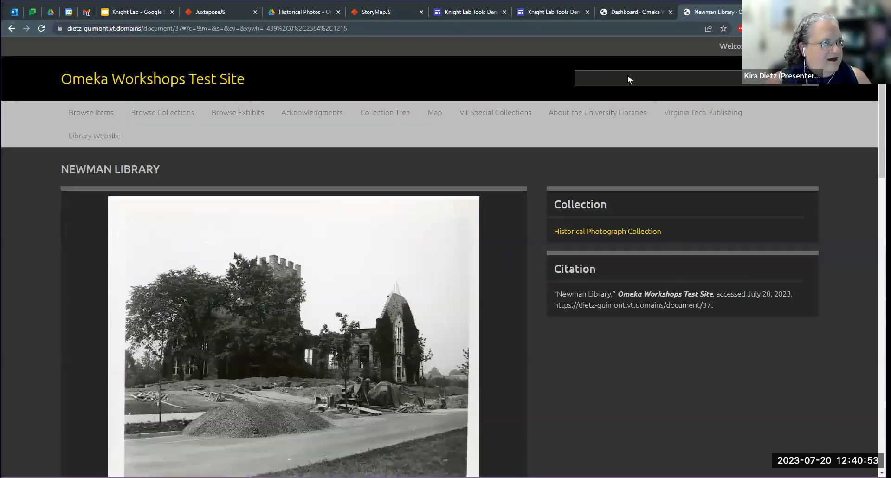
{"action": "left_click", "coordinate": [360, 343]}
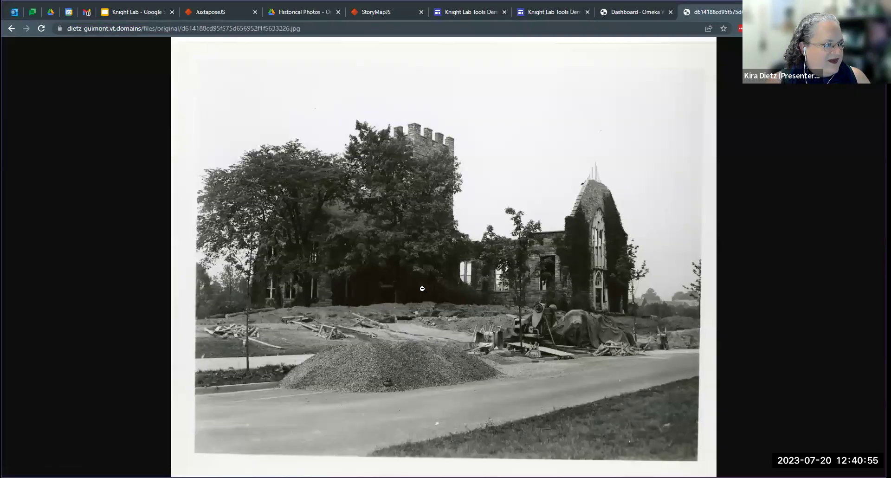
{"action": "left_click", "coordinate": [312, 30]}
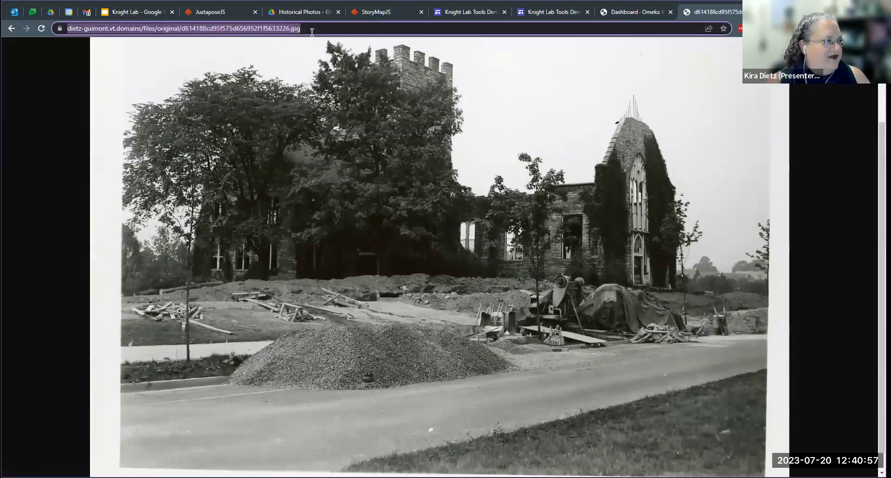
Replace the default Right Image URL with the Newman Library photo link.
{"action": "left_click", "coordinate": [200, 11]}
{"action": "left_click", "coordinate": [518, 272]}
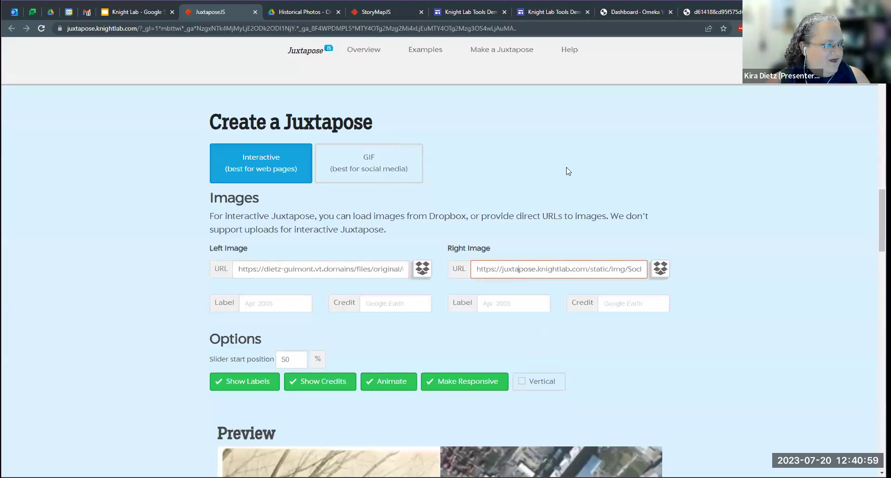
{"action": "left_click", "coordinate": [706, 9]}
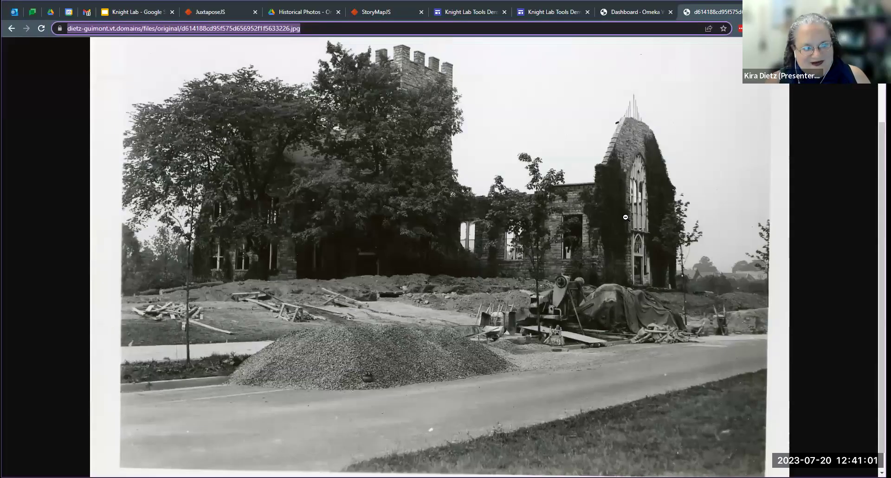
{"action": "left_click", "coordinate": [218, 13]}
{"action": "key", "text": "ctrl+a"}
{"action": "key", "text": "ctrl+v"}
{"action": "left_click", "coordinate": [796, 272]}
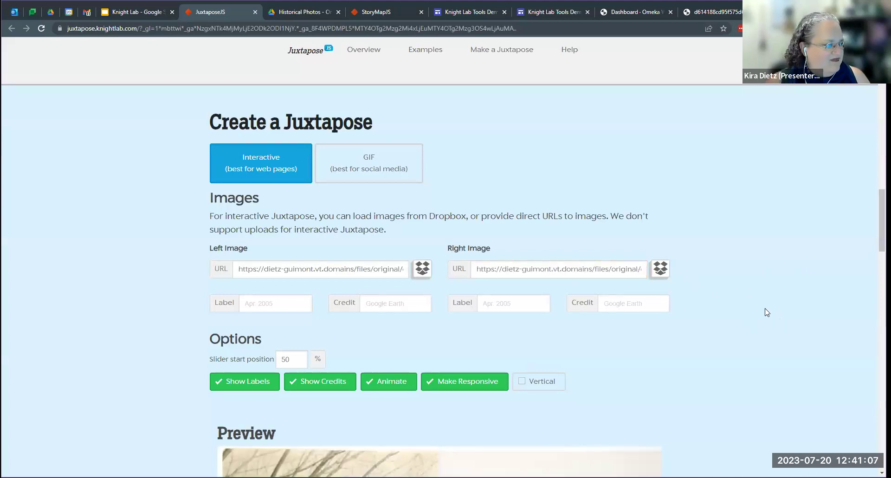
{"action": "scroll", "coordinate": [765, 310], "scroll_direction": "down", "scroll_amount": 1}
Label the left image 1950 and the right image 1952.
{"action": "left_click", "coordinate": [264, 262]}
{"action": "type", "text": "19"}
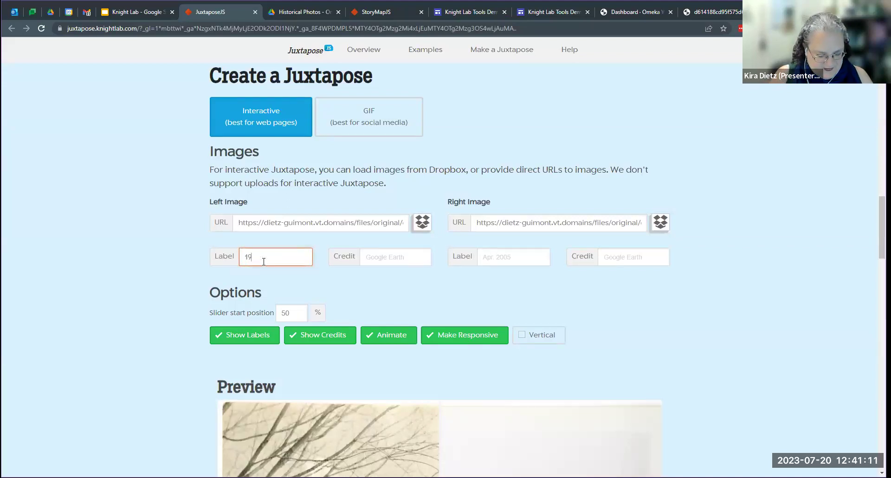
{"action": "type", "text": "50"}
{"action": "scroll", "coordinate": [403, 170], "scroll_direction": "down", "scroll_amount": 3}
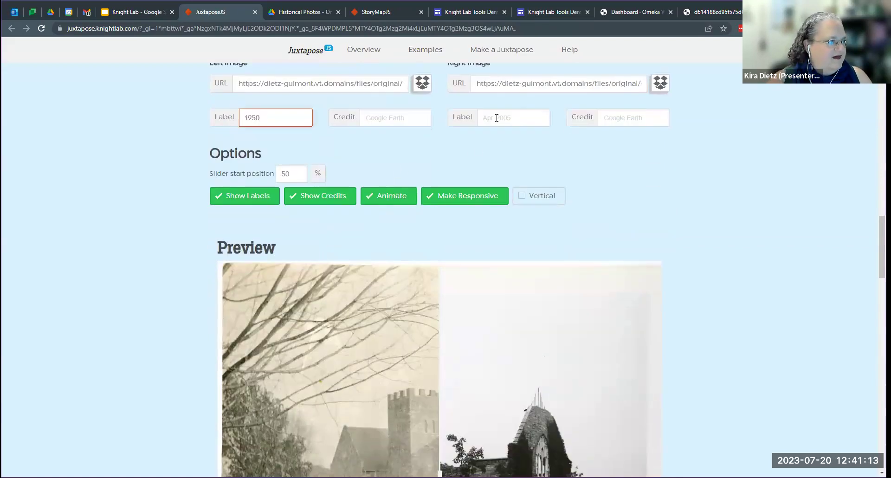
{"action": "left_click", "coordinate": [497, 118]}
{"action": "type", "text": "1952"}
{"action": "left_click", "coordinate": [649, 177]}
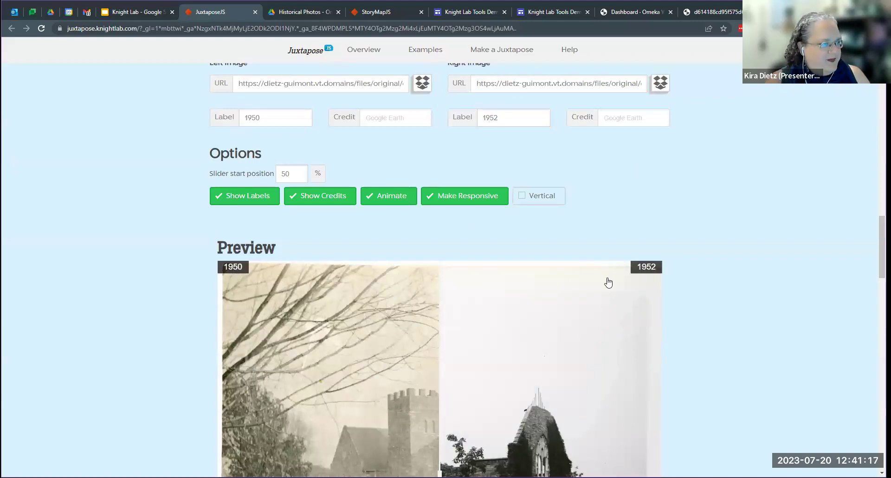
Enter the credit 'SCUA, Virginia Tech' for both the 1950 and 1952 photos.
{"action": "left_click", "coordinate": [399, 122]}
{"action": "type", "text": "Specia"}
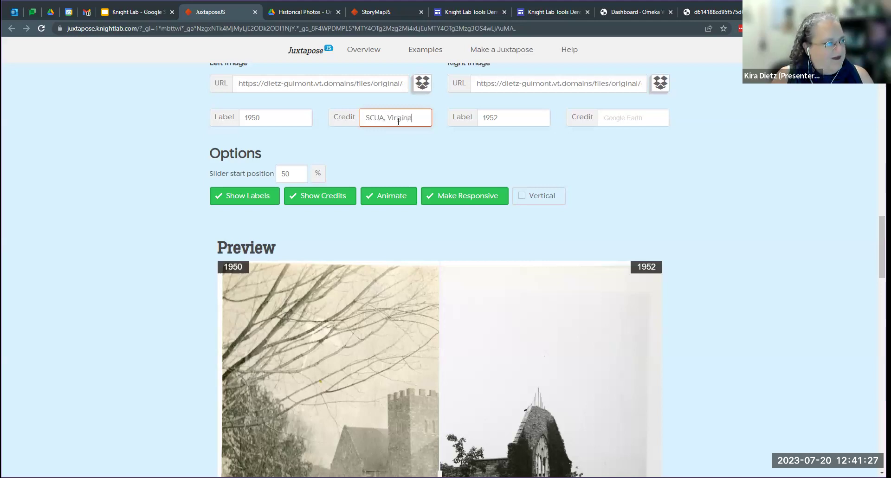
{"action": "type", "text": "ch"}
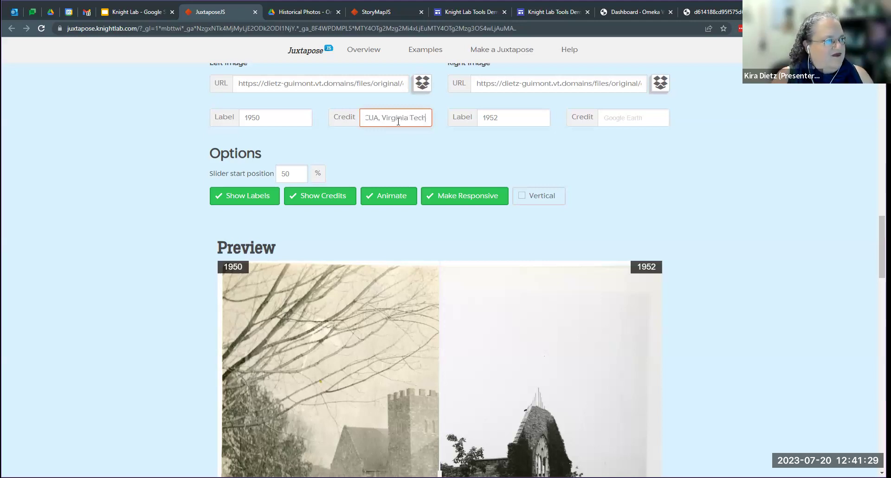
{"action": "left_click_drag", "start_coordinate": [426, 118], "coordinate": [328, 111]}
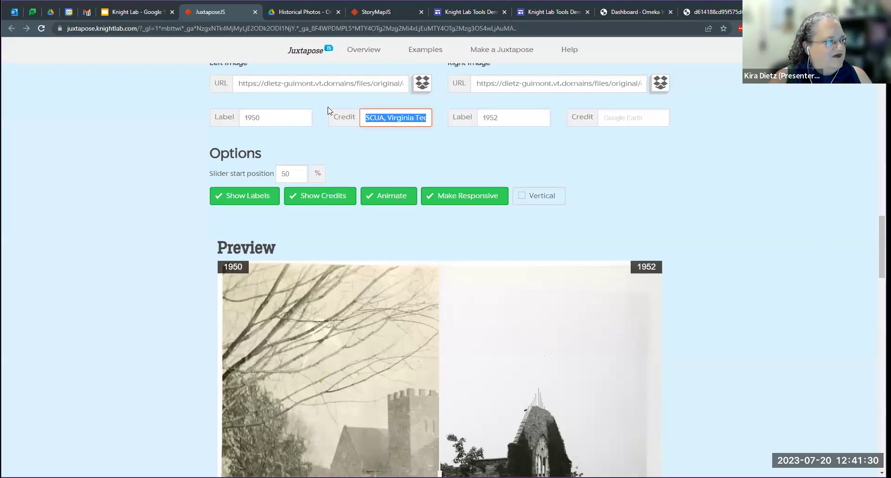
{"action": "key", "text": "ctrl+c"}
{"action": "left_click", "coordinate": [632, 115]}
{"action": "key", "text": "ctrl+v"}
{"action": "left_click", "coordinate": [173, 226]}
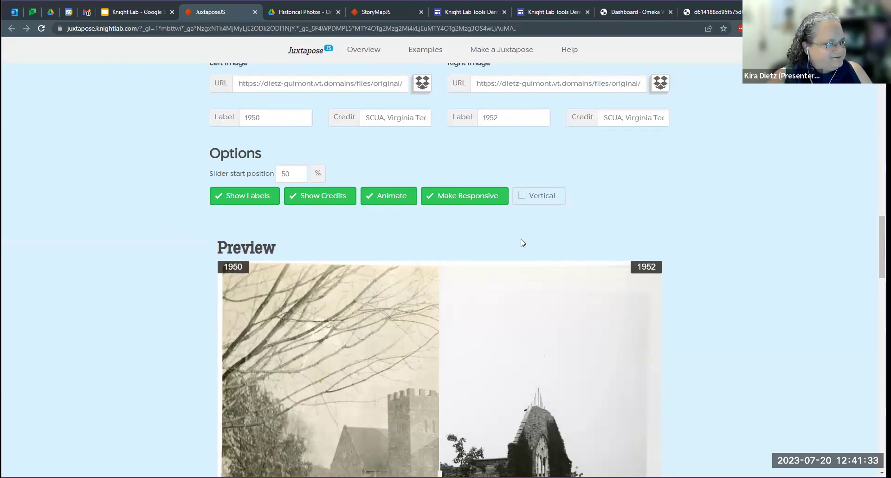
Toggle Show Labels and Animate off and back on, checking the preview divider.
{"action": "scroll", "coordinate": [716, 201], "scroll_direction": "up", "scroll_amount": 3}
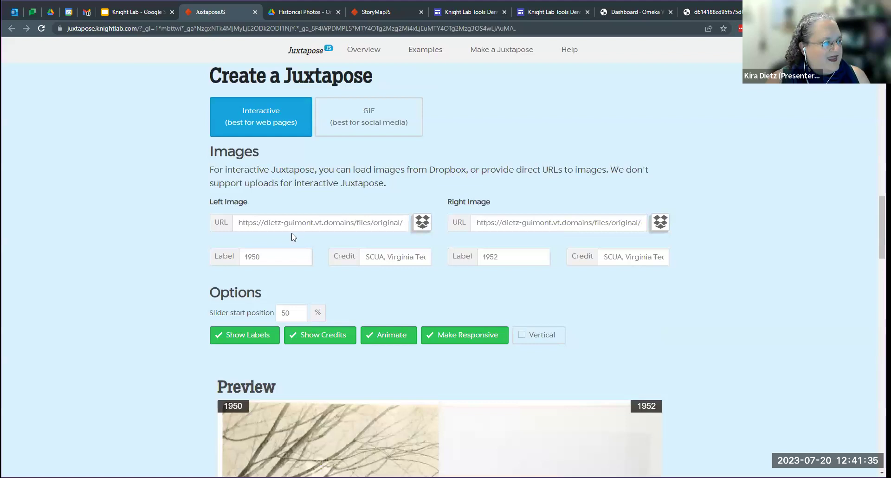
{"action": "scroll", "coordinate": [294, 170], "scroll_direction": "down", "scroll_amount": 1}
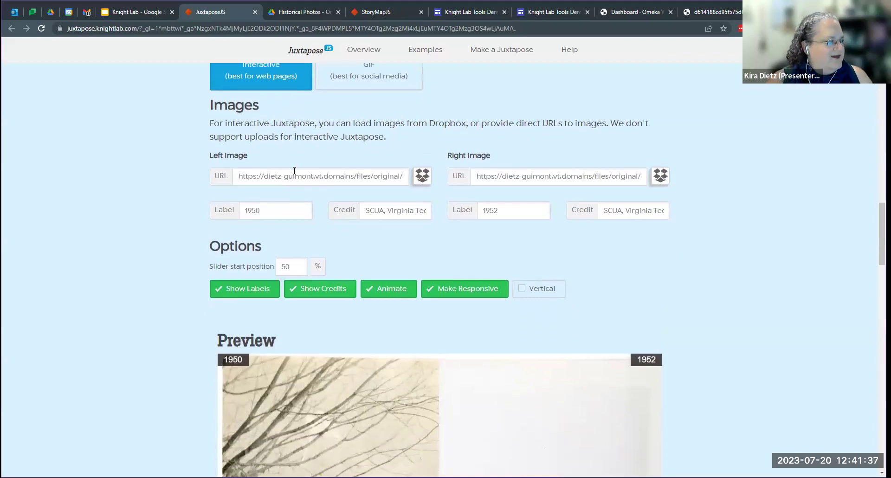
{"action": "scroll", "coordinate": [294, 170], "scroll_direction": "down", "scroll_amount": 2}
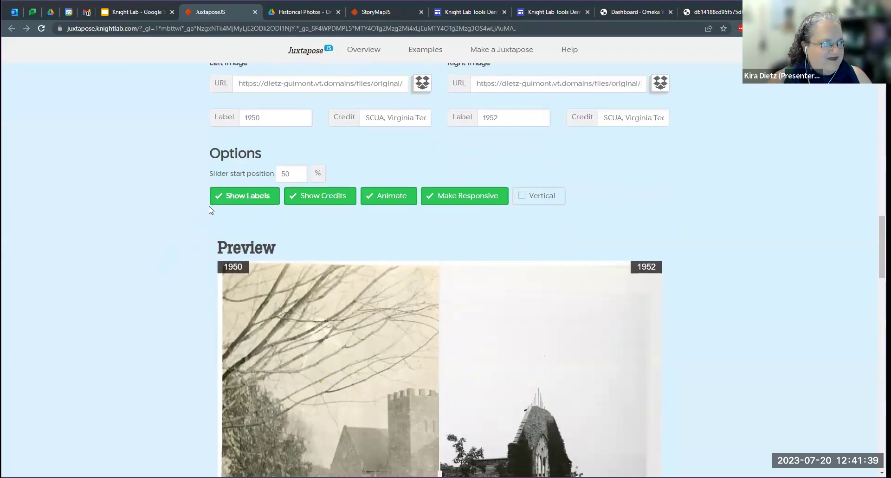
{"action": "left_click", "coordinate": [248, 202]}
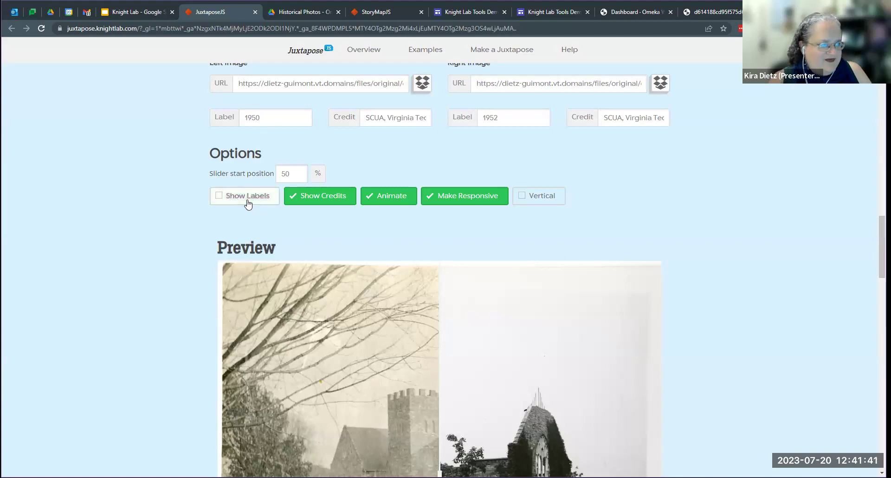
{"action": "left_click", "coordinate": [248, 203]}
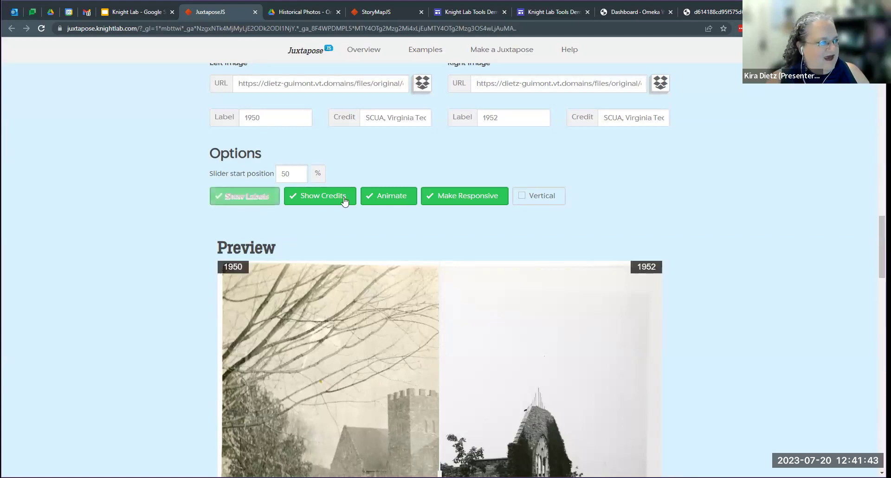
{"action": "scroll", "coordinate": [579, 297], "scroll_direction": "down", "scroll_amount": 7}
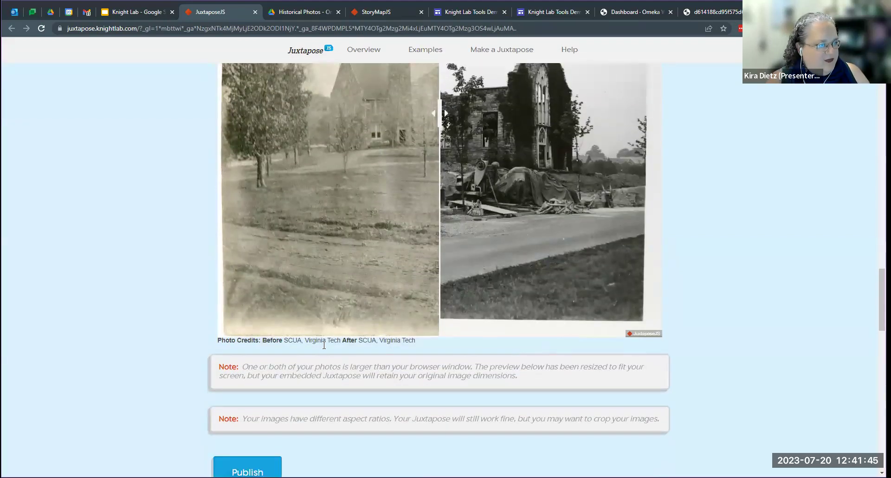
{"action": "scroll", "coordinate": [410, 342], "scroll_direction": "up", "scroll_amount": 6}
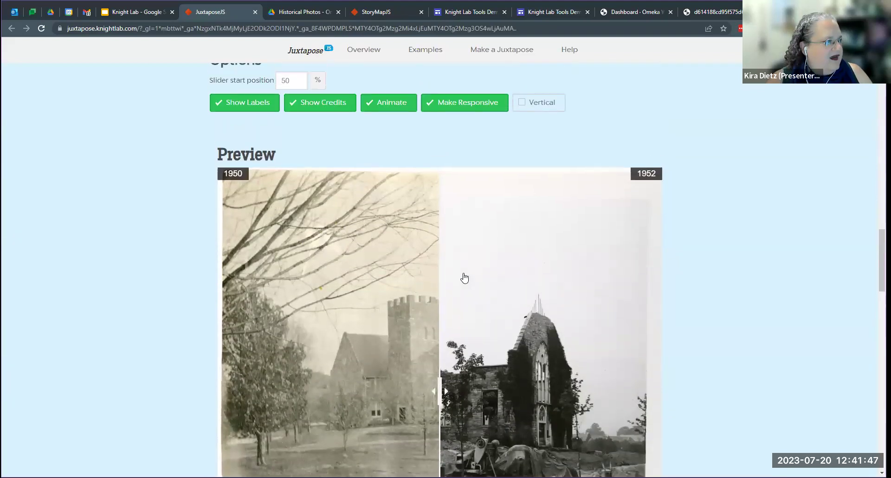
{"action": "left_click", "coordinate": [386, 196]}
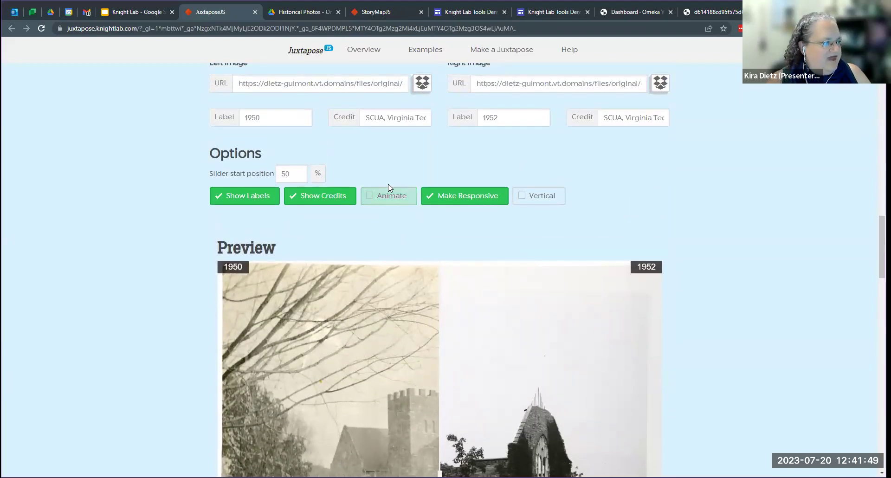
{"action": "left_click", "coordinate": [381, 193]}
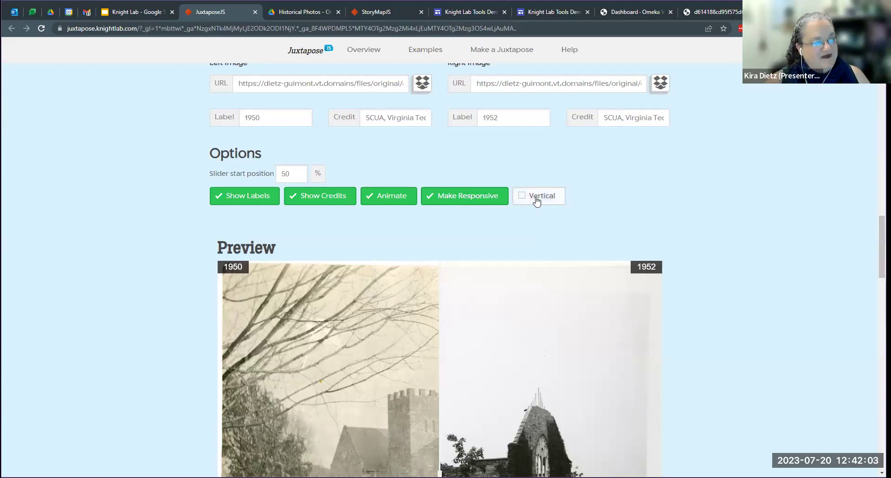
{"action": "scroll", "coordinate": [573, 251], "scroll_direction": "down", "scroll_amount": 3}
{"action": "left_click", "coordinate": [376, 345]}
Make the comparison vertical and test the top-and-bottom divider.
{"action": "left_click_drag", "start_coordinate": [382, 346], "coordinate": [483, 343]}
{"action": "scroll", "coordinate": [587, 145], "scroll_direction": "up", "scroll_amount": 2}
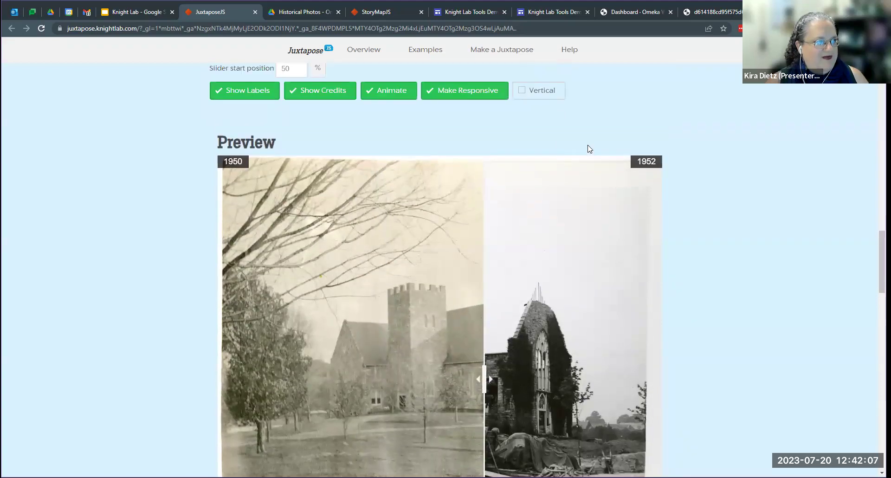
{"action": "left_click", "coordinate": [549, 156]}
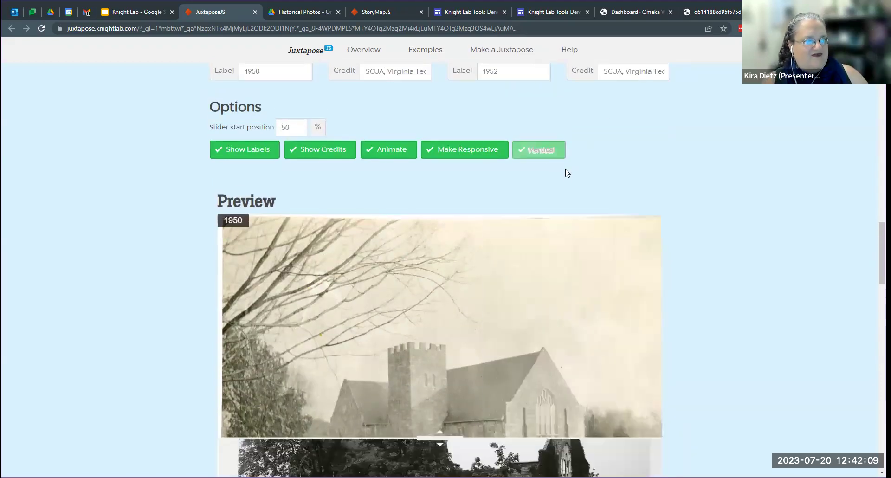
{"action": "scroll", "coordinate": [690, 251], "scroll_direction": "down", "scroll_amount": 3}
{"action": "left_click_drag", "start_coordinate": [436, 302], "coordinate": [437, 248]}
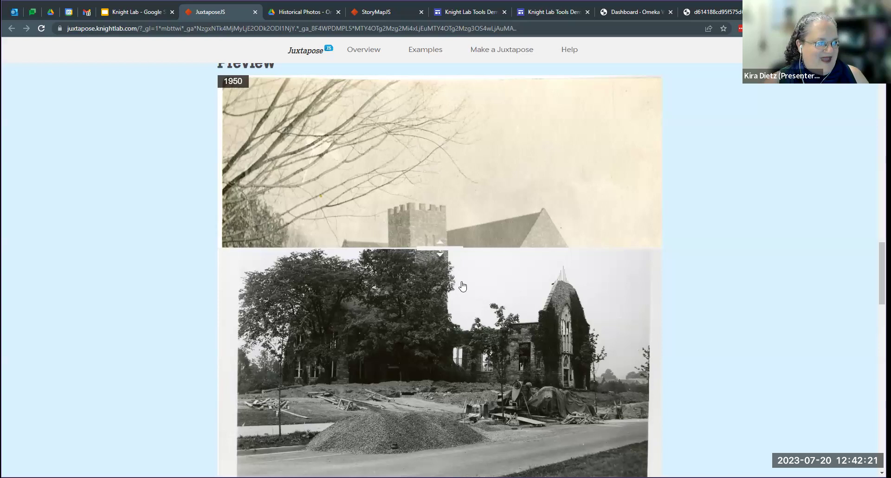
Set the slider start position to 15.
{"action": "scroll", "coordinate": [456, 286], "scroll_direction": "down", "scroll_amount": 3}
{"action": "scroll", "coordinate": [321, 265], "scroll_direction": "down", "scroll_amount": 2}
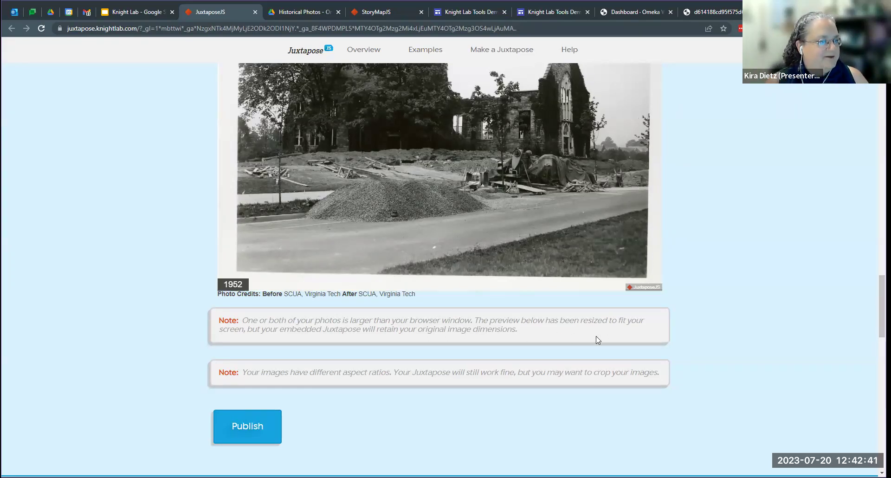
{"action": "scroll", "coordinate": [300, 337], "scroll_direction": "up", "scroll_amount": 10}
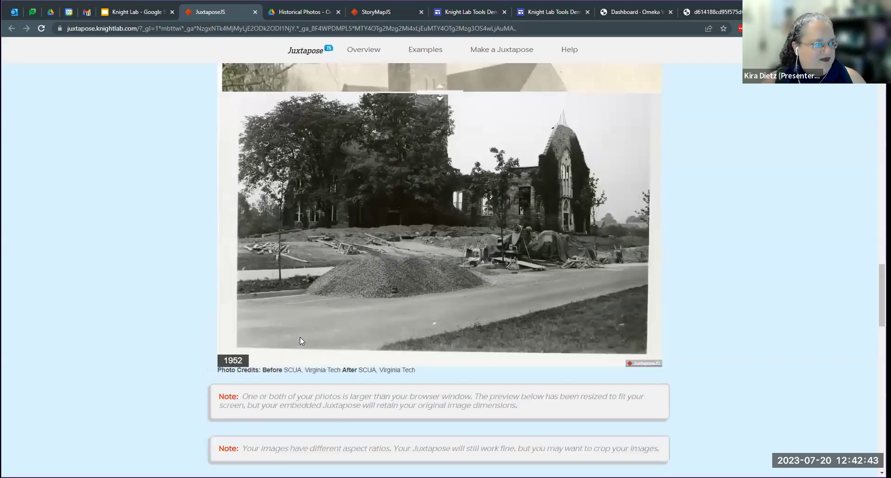
{"action": "scroll", "coordinate": [375, 377], "scroll_direction": "up", "scroll_amount": 1}
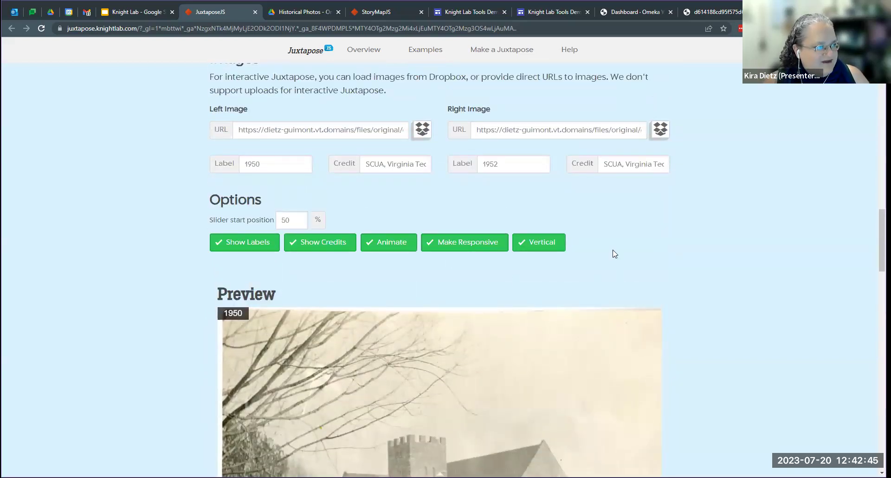
{"action": "double_click", "coordinate": [292, 219]}
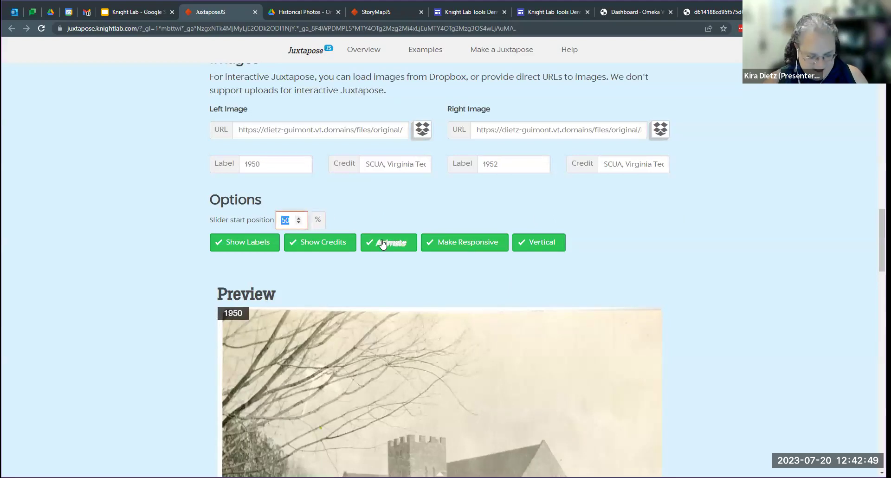
{"action": "type", "text": "15"}
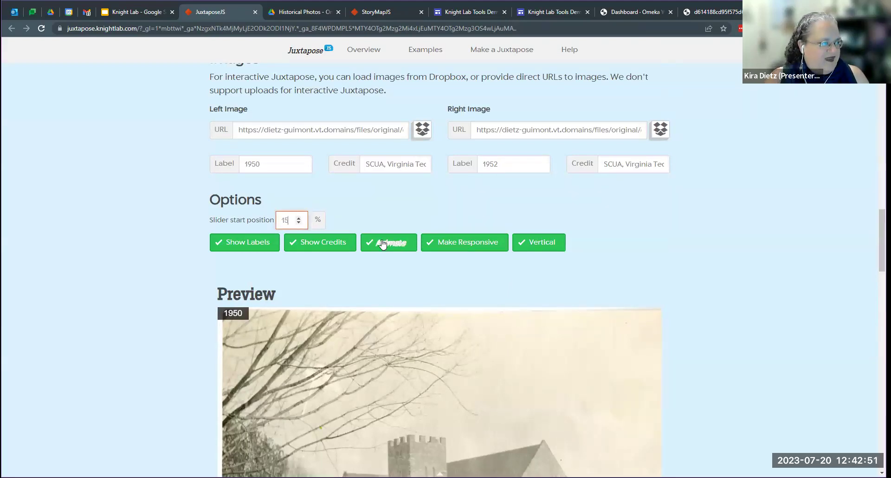
{"action": "left_click", "coordinate": [325, 273]}
Test the divider at 15, then set the start position back to 50.
{"action": "scroll", "coordinate": [278, 269], "scroll_direction": "down", "scroll_amount": 2}
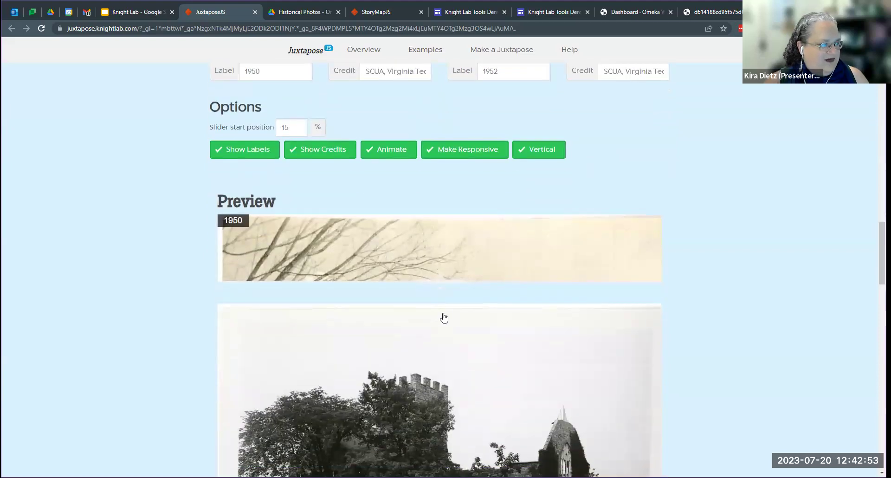
{"action": "left_click_drag", "start_coordinate": [447, 279], "coordinate": [449, 375]}
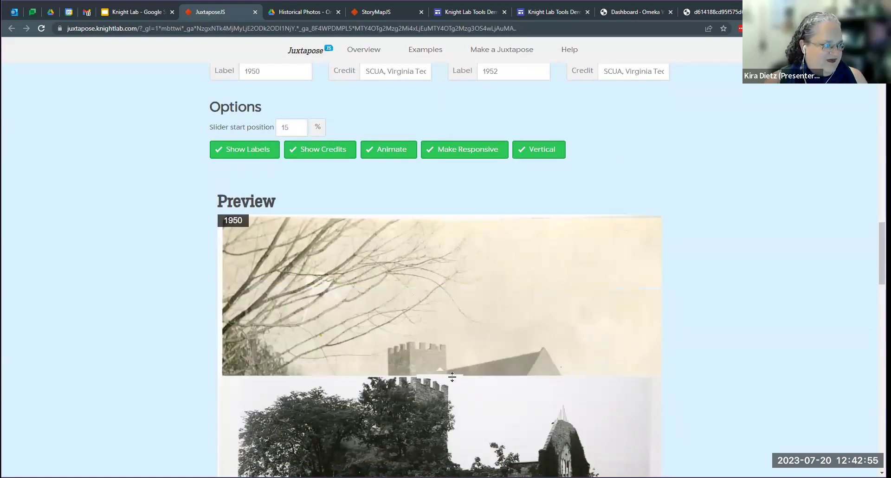
{"action": "left_click_drag", "start_coordinate": [294, 125], "coordinate": [268, 127]}
{"action": "type", "text": "50"}
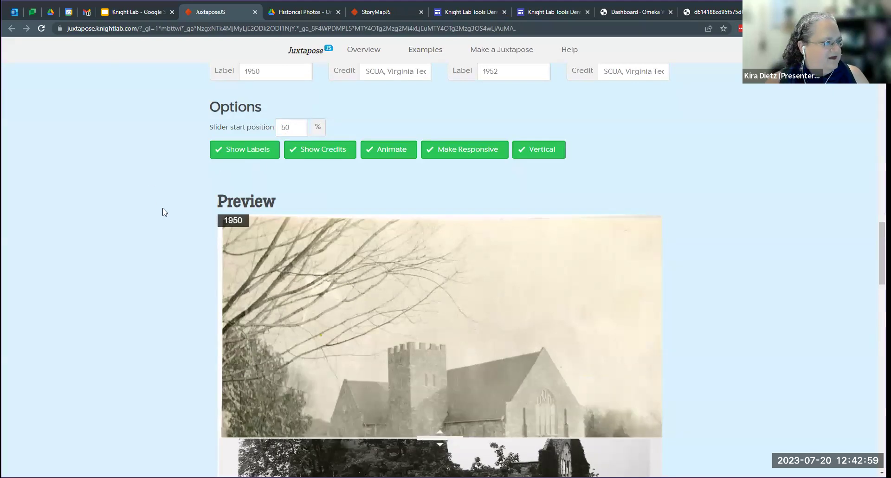
{"action": "scroll", "coordinate": [165, 211], "scroll_direction": "down", "scroll_amount": 5}
{"action": "scroll", "coordinate": [177, 227], "scroll_direction": "down", "scroll_amount": 7}
Publish the comparison and copy its full share link.
{"action": "left_click", "coordinate": [260, 192]}
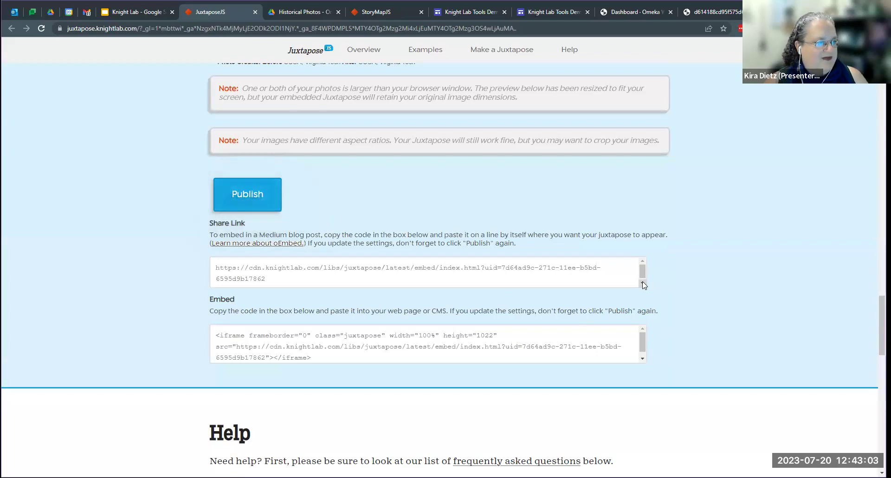
{"action": "left_click", "coordinate": [643, 282]}
{"action": "left_click_drag", "start_coordinate": [367, 285], "coordinate": [179, 256]}
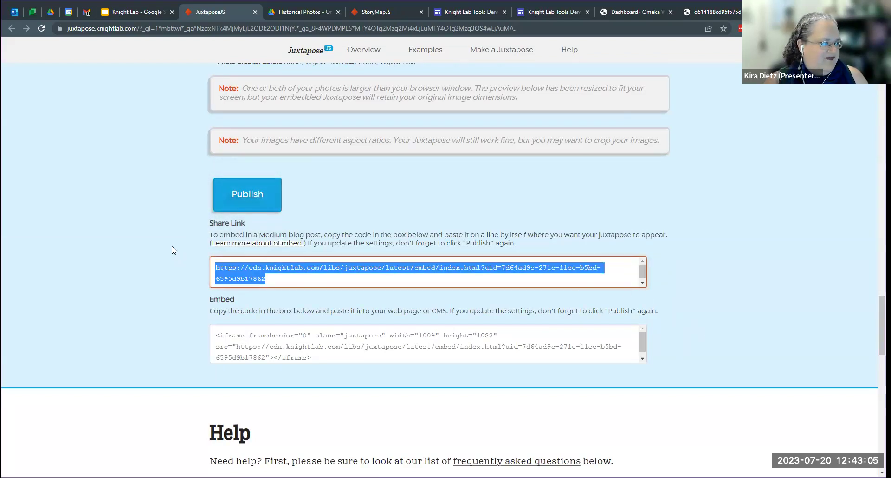
{"action": "key", "text": "alt+Tab"}
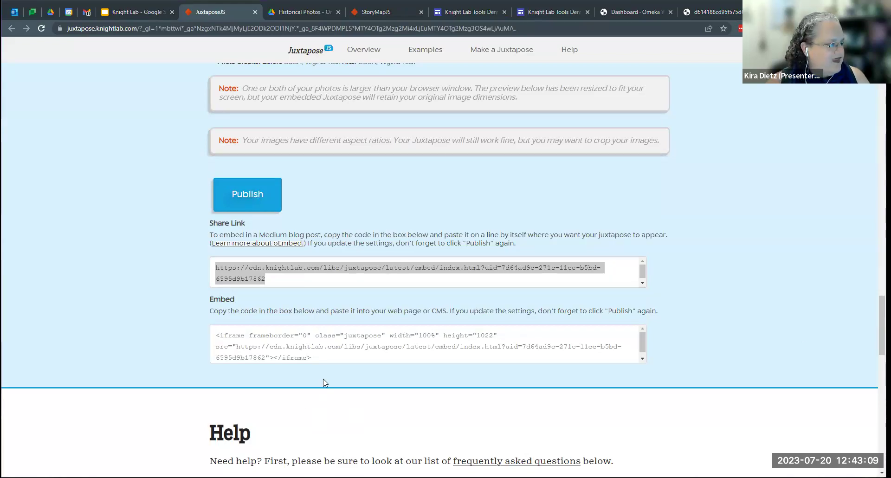
Copy the iframe embed code and return to the Juxtapose slide.
{"action": "left_click", "coordinate": [322, 362]}
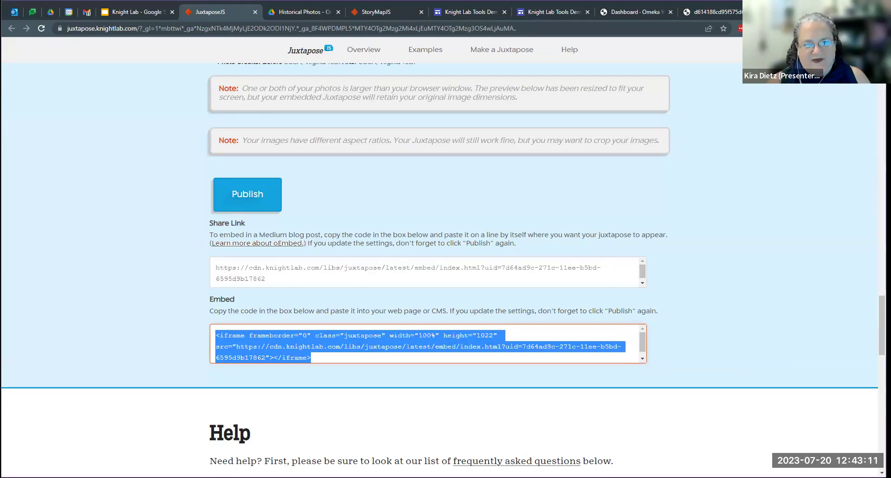
{"action": "key", "text": "alt+Tab"}
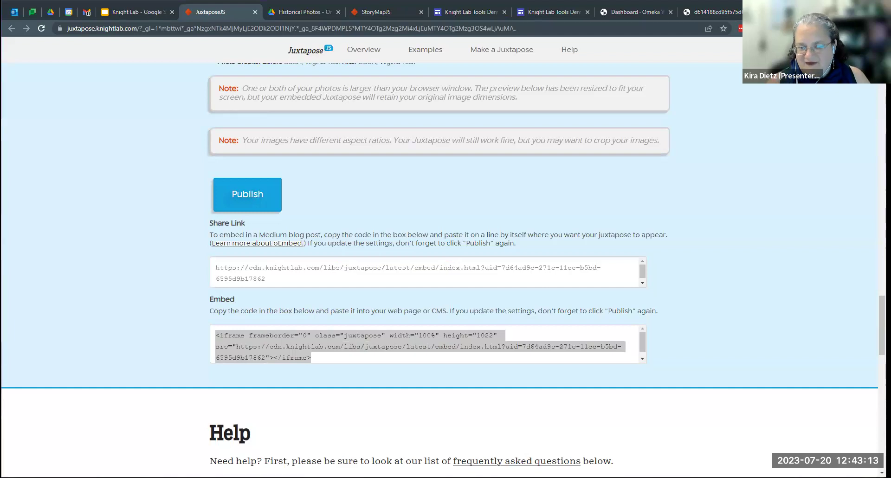
{"action": "left_click", "coordinate": [138, 11]}
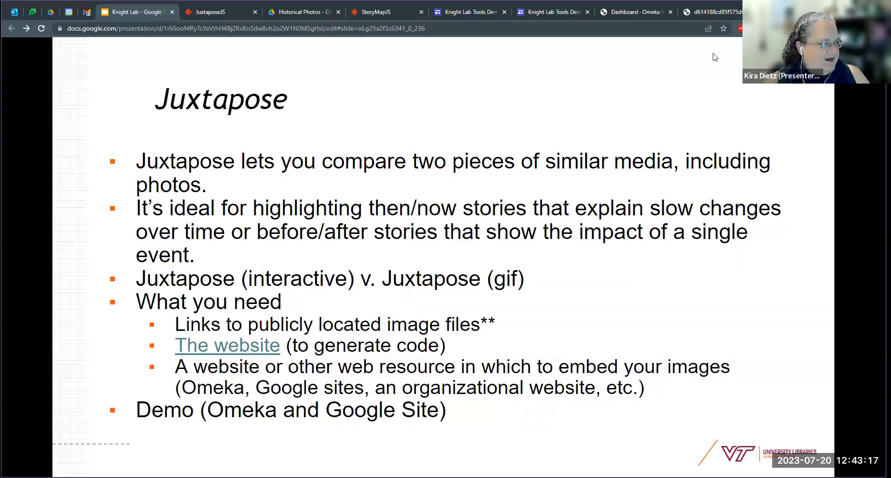
Go to the Juxtapose page of the Knight Lab Tools Demo site editor, closing the duplicate tab.
{"action": "left_click", "coordinate": [567, 12]}
{"action": "left_click", "coordinate": [588, 12]}
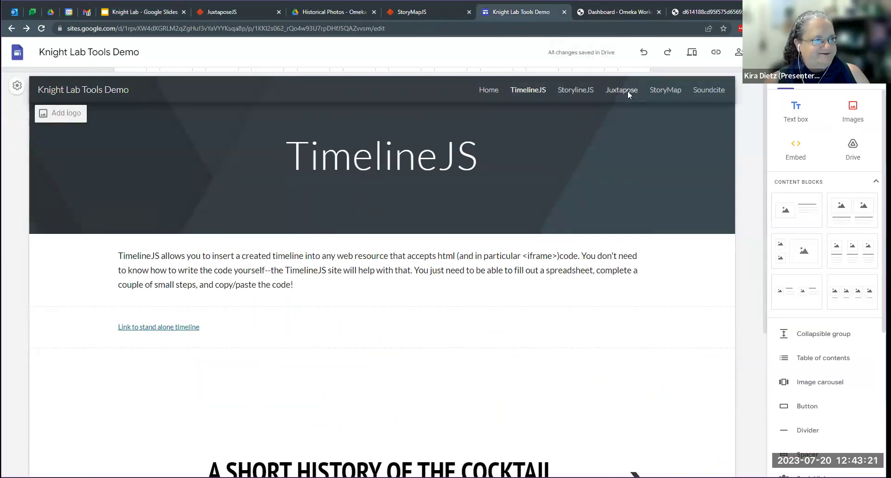
{"action": "left_click", "coordinate": [628, 91]}
{"action": "scroll", "coordinate": [173, 308], "scroll_direction": "down", "scroll_amount": 1}
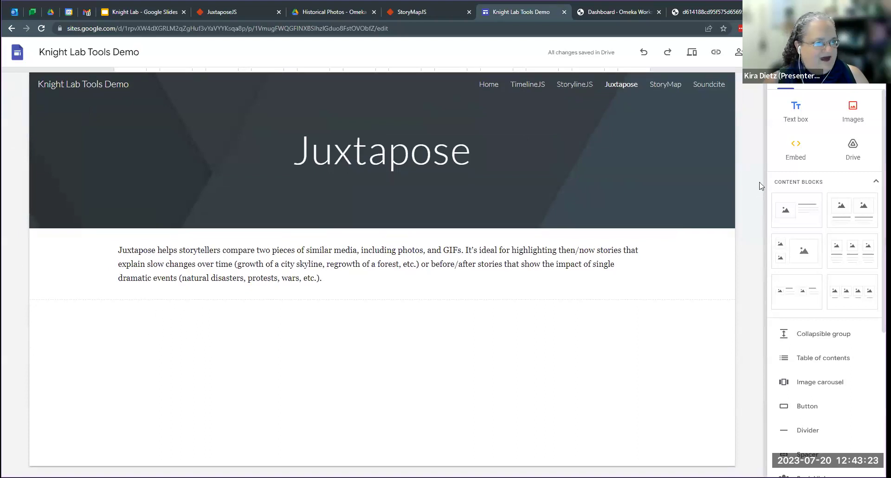
Embed the pasted Juxtapose iframe code below the intro and resize it to moderate width.
{"action": "left_click", "coordinate": [798, 153]}
{"action": "left_click", "coordinate": [379, 232]}
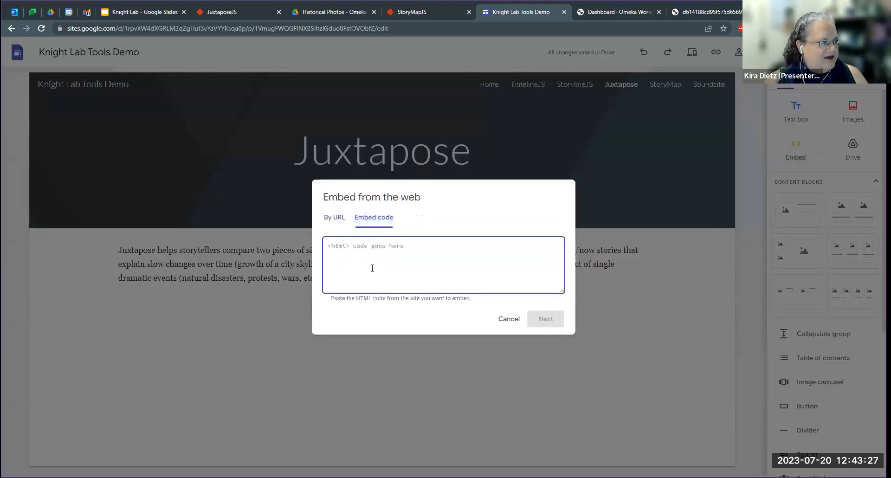
{"action": "type", "text": "<iframe frameborder=\"0\" class=\"juxtapose\" width=\"100%\" height=\"1022\" src=\"https://cdn.knightlab.com/libs/juxtapose/latest/embed/index.html?uid=7d14ad9c-271c-11ee-b5bd-6595d9b17862\"></iframe>"}
{"action": "left_click", "coordinate": [542, 320]}
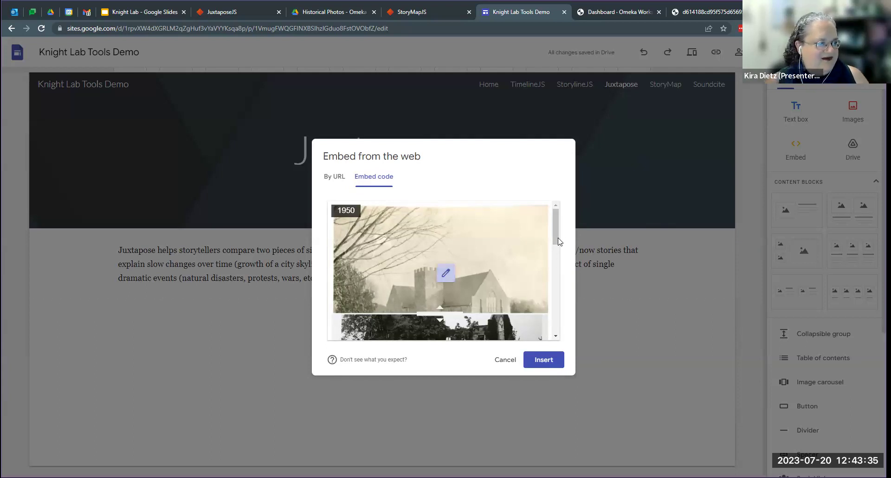
{"action": "left_click", "coordinate": [543, 362]}
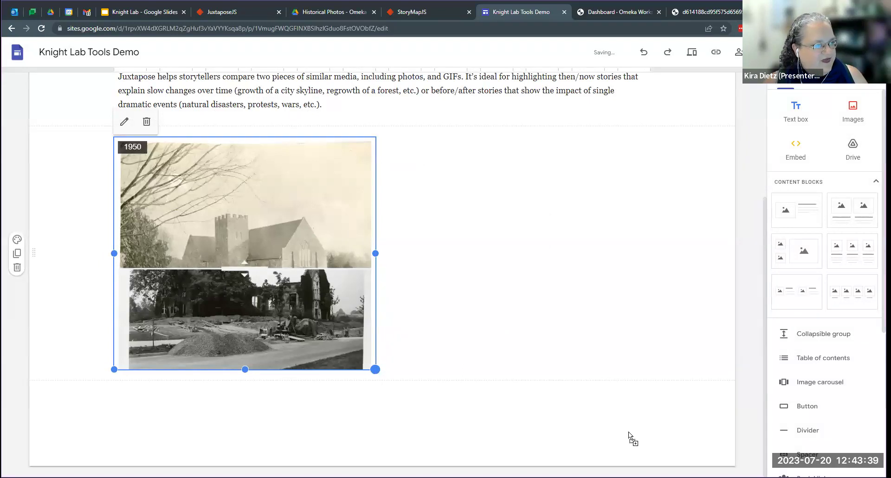
{"action": "left_click_drag", "start_coordinate": [649, 433], "coordinate": [650, 433]}
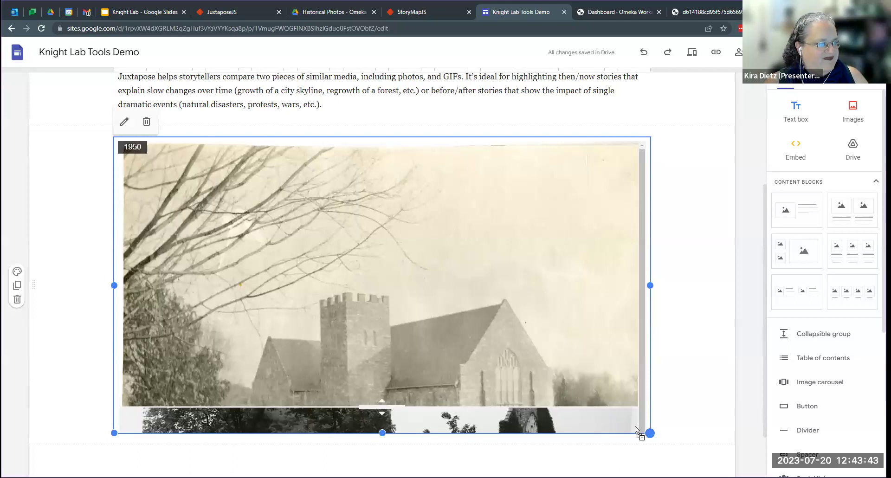
{"action": "left_click_drag", "start_coordinate": [637, 429], "coordinate": [559, 405]}
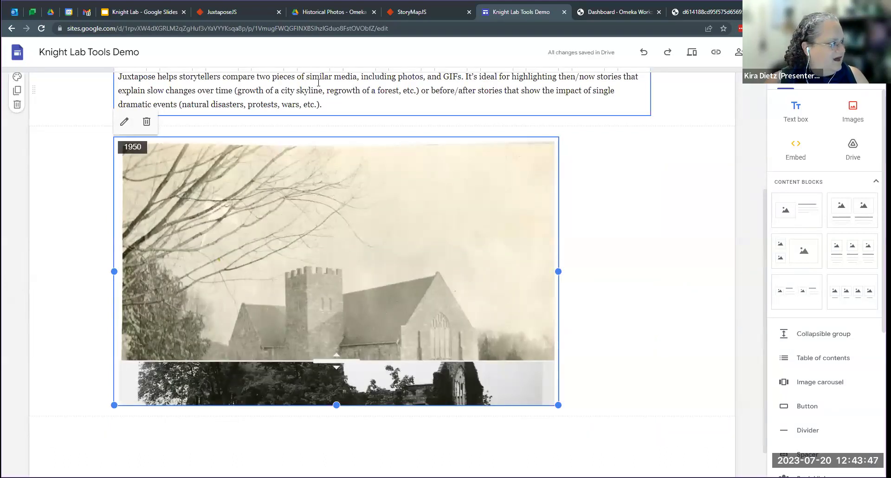
Add a 'Link to images' text line linked to the share URL, then publish the site.
{"action": "left_click", "coordinate": [796, 114]}
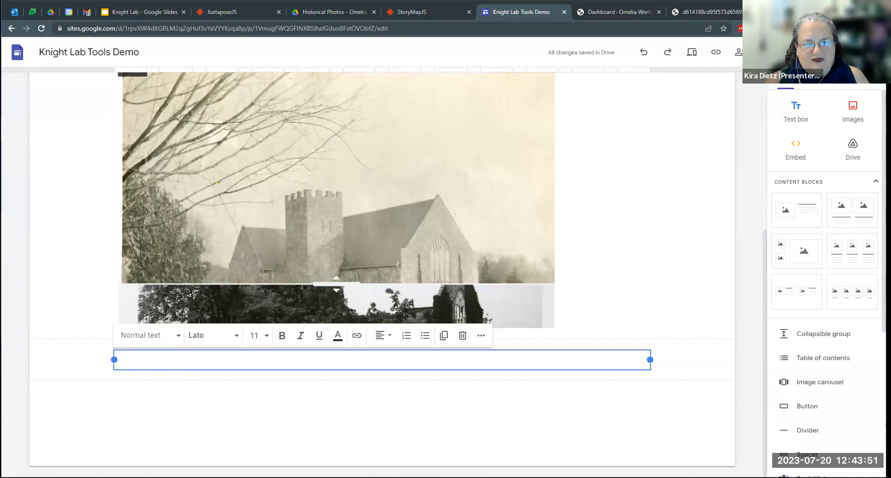
{"action": "type", "text": "Link"}
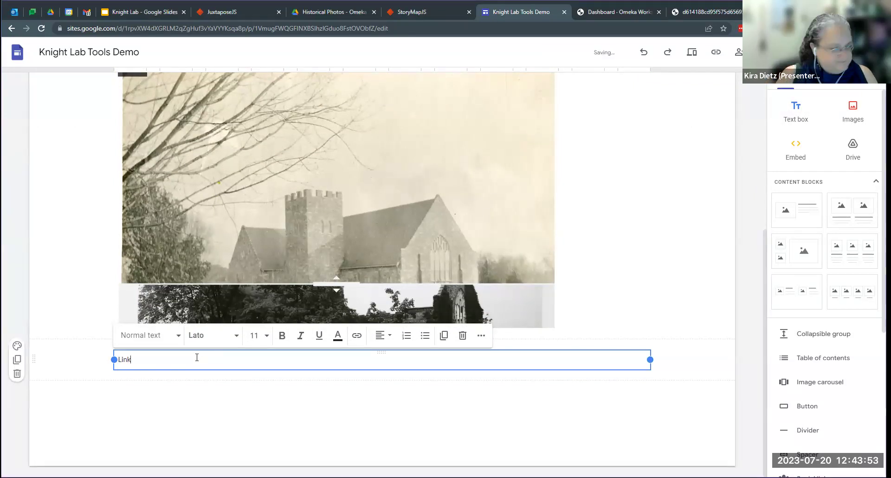
{"action": "type", "text": " to images"}
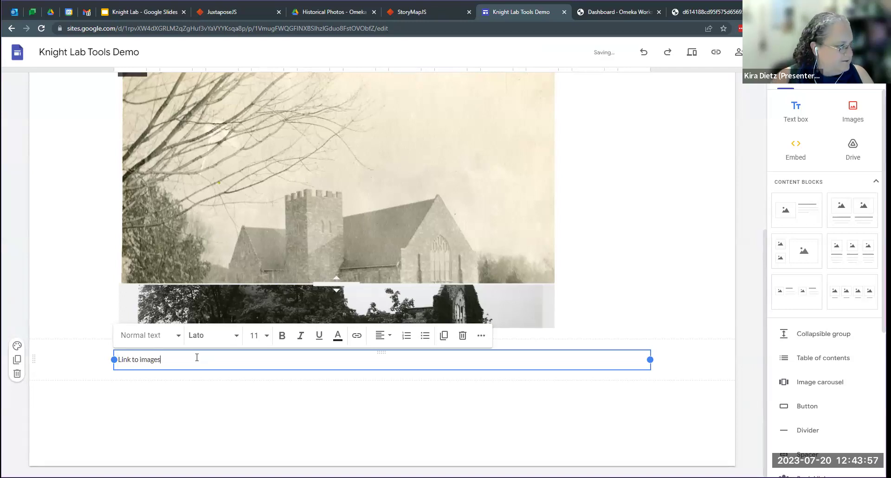
{"action": "left_click_drag", "start_coordinate": [197, 358], "coordinate": [116, 361]}
{"action": "key", "text": "ctrl+k"}
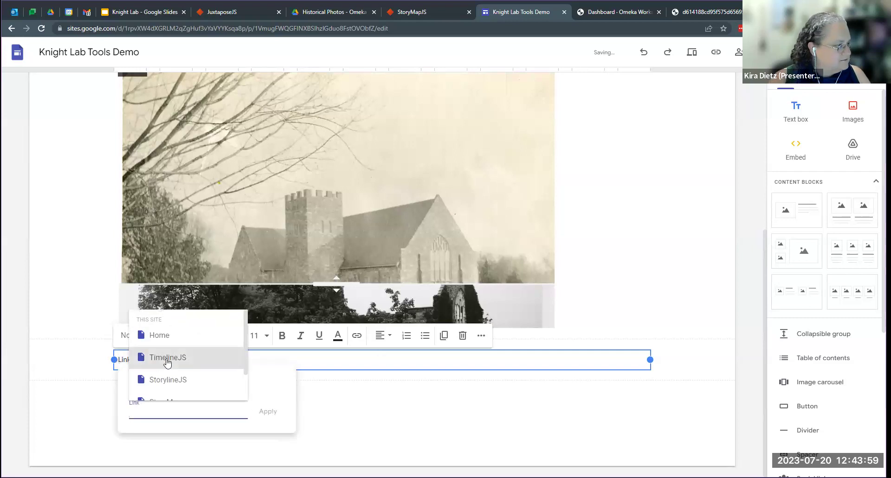
{"action": "key", "text": "ctrl+v"}
{"action": "left_click", "coordinate": [266, 411]}
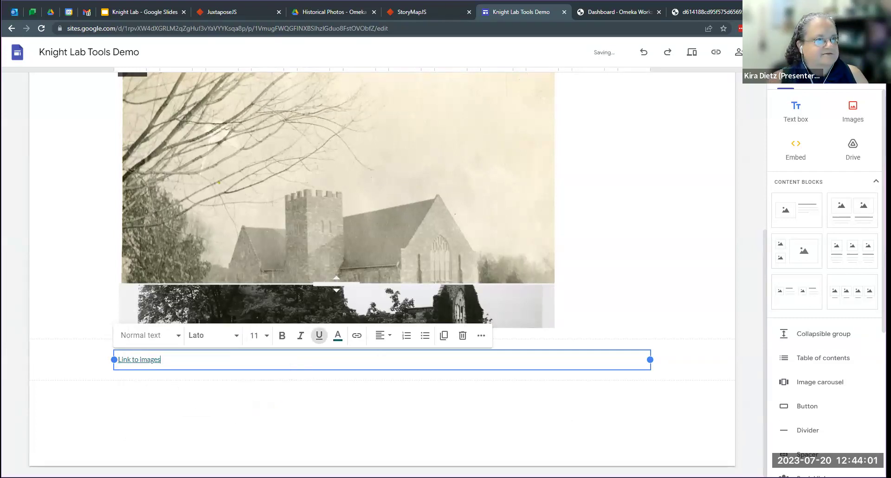
{"action": "left_click", "coordinate": [864, 52]}
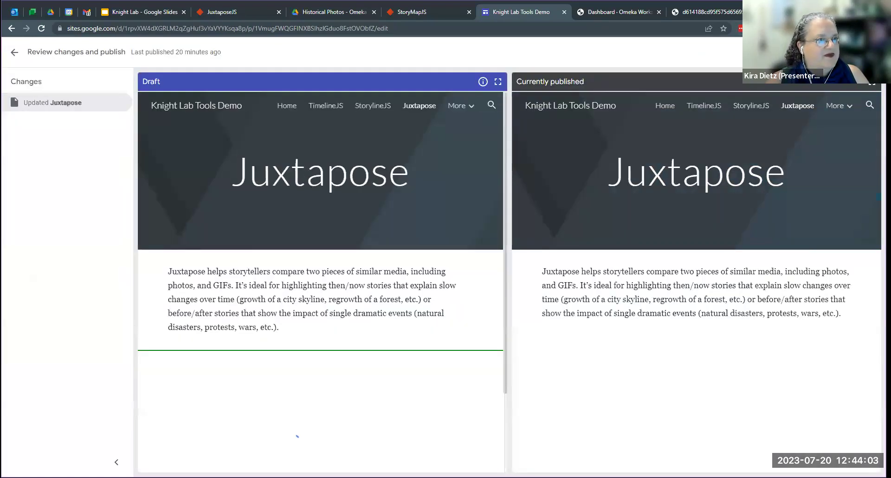
{"action": "left_click", "coordinate": [864, 52]}
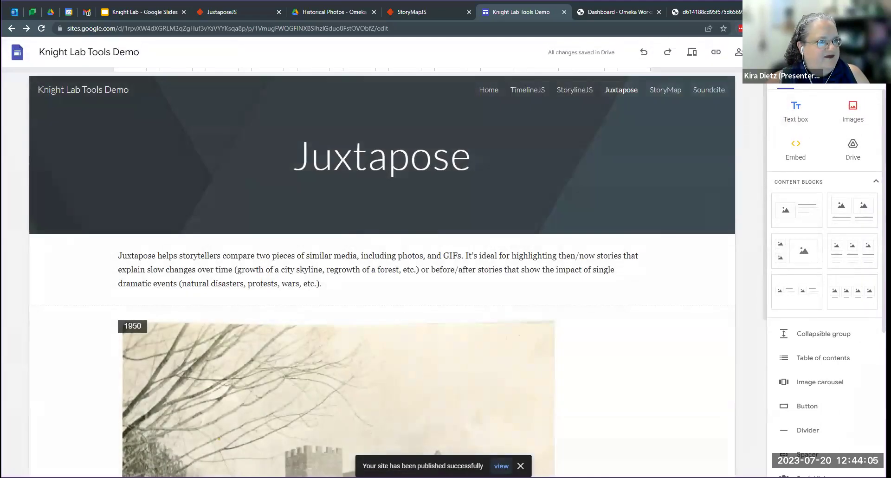
View the published site, drag the 1950/1952 divider, and open Link to images.
{"action": "left_click", "coordinate": [885, 52]}
{"action": "left_click", "coordinate": [775, 102]}
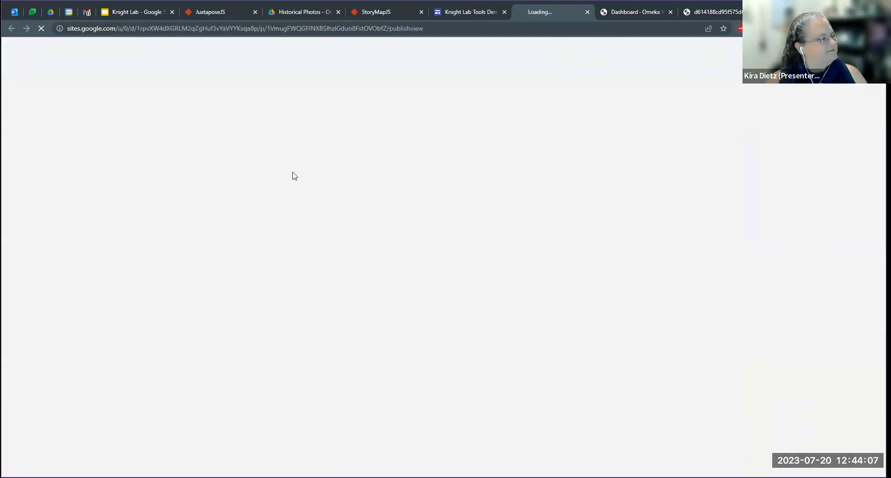
{"action": "scroll", "coordinate": [675, 227], "scroll_direction": "down", "scroll_amount": 3}
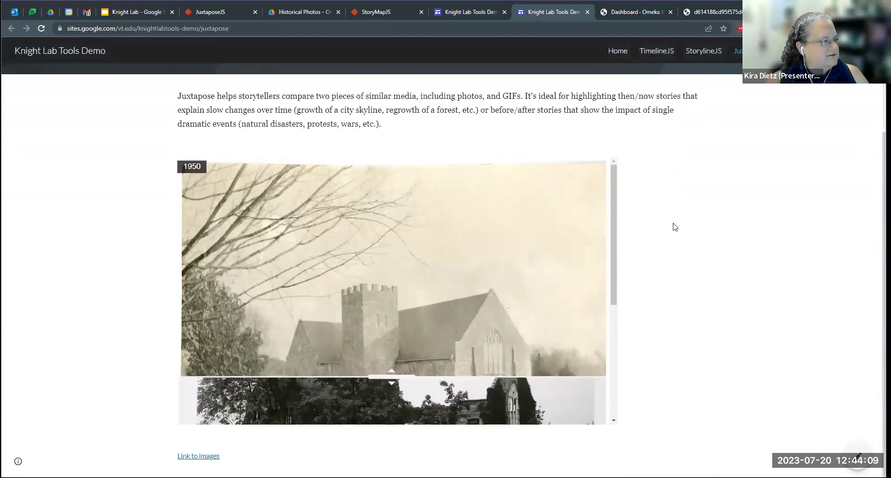
{"action": "mouse_move", "coordinate": [614, 224]}
{"action": "left_mouse_down"}
{"action": "mouse_move", "coordinate": [625, 337]}
{"action": "mouse_move", "coordinate": [618, 213]}
{"action": "left_mouse_up"}
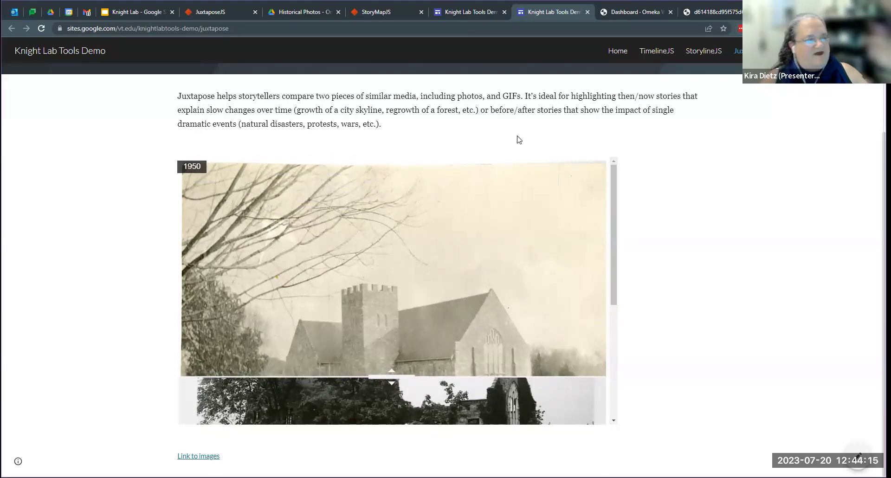
{"action": "left_click_drag", "start_coordinate": [617, 221], "coordinate": [624, 265]}
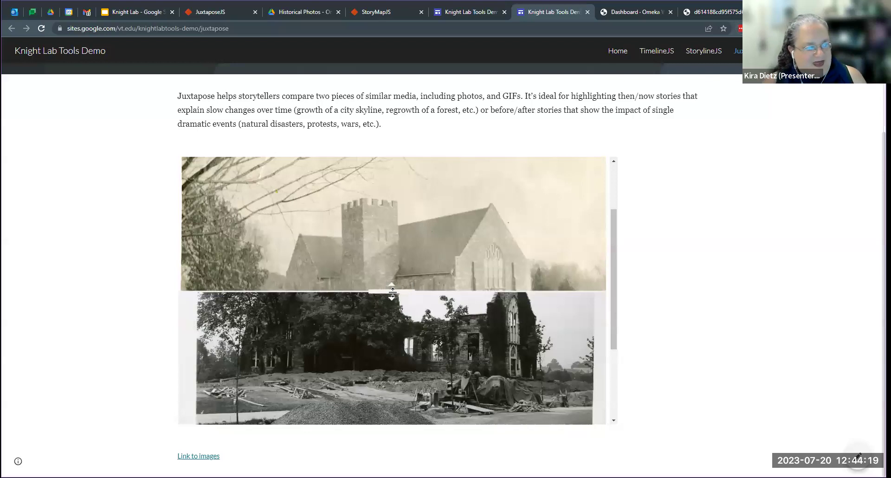
{"action": "mouse_move", "coordinate": [391, 296]}
{"action": "left_mouse_down"}
{"action": "mouse_move", "coordinate": [394, 405]}
{"action": "mouse_move", "coordinate": [392, 285]}
{"action": "left_mouse_up"}
{"action": "scroll", "coordinate": [538, 236], "scroll_direction": "down", "scroll_amount": 3}
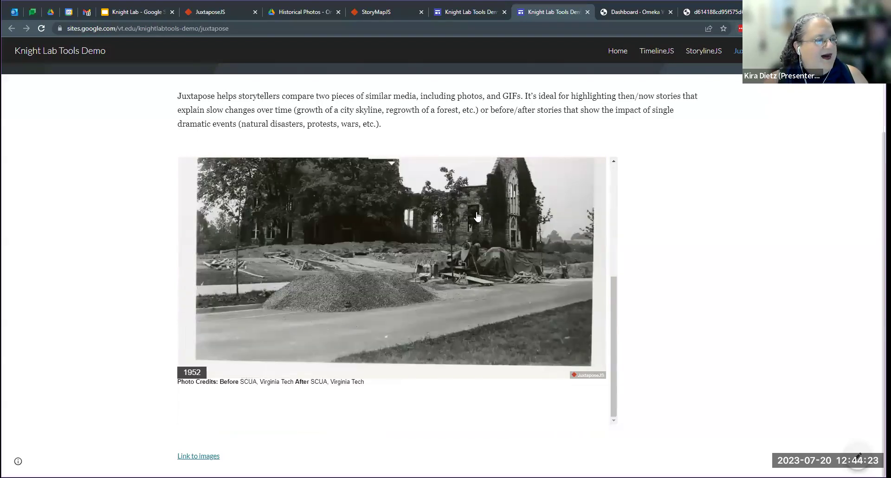
{"action": "left_click", "coordinate": [209, 458]}
{"action": "scroll", "coordinate": [318, 160], "scroll_direction": "down", "scroll_amount": 5}
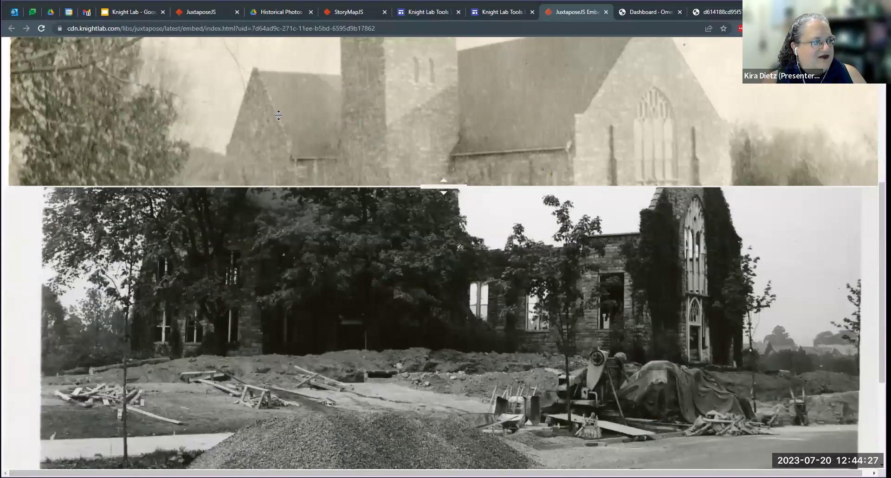
Drag the full-size slider's divider near the top to reveal most of the 1952 photo, then restore and re-maximize the browser.
{"action": "scroll", "coordinate": [279, 116], "scroll_direction": "down", "scroll_amount": 2}
{"action": "left_click_drag", "start_coordinate": [460, 110], "coordinate": [442, 153]}
{"action": "scroll", "coordinate": [483, 220], "scroll_direction": "up", "scroll_amount": 4}
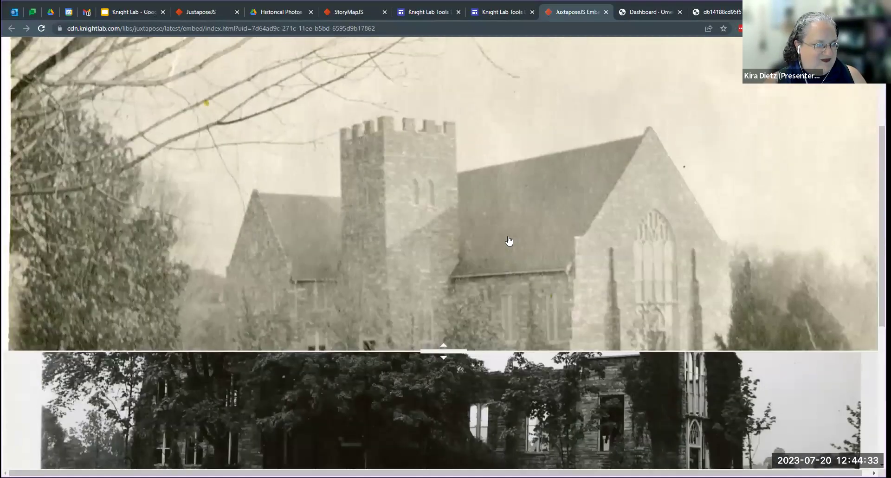
{"action": "scroll", "coordinate": [501, 222], "scroll_direction": "up", "scroll_amount": 4}
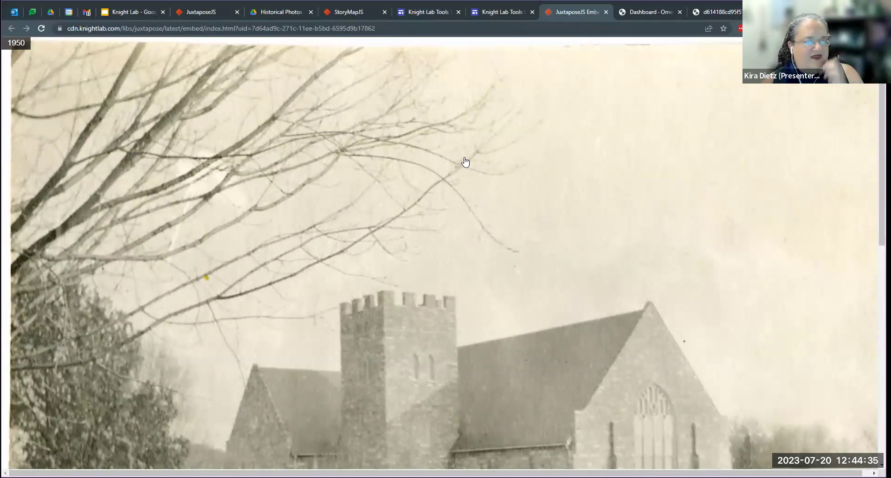
{"action": "scroll", "coordinate": [464, 159], "scroll_direction": "down", "scroll_amount": 5}
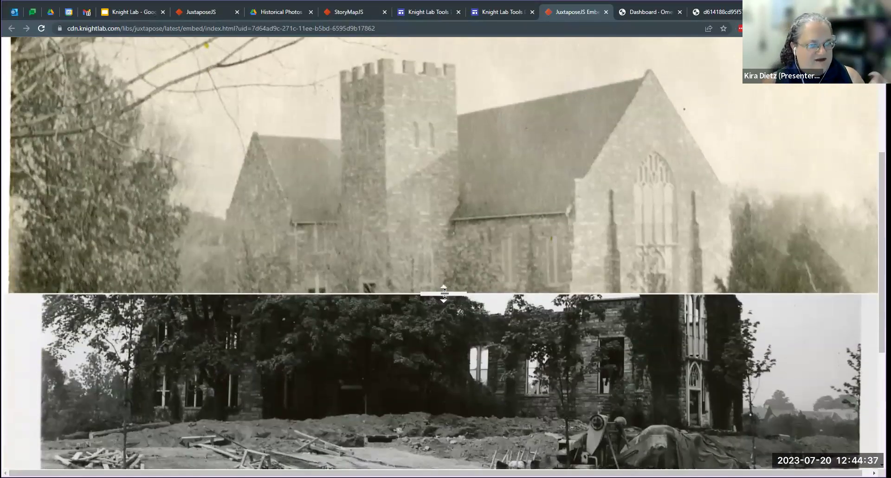
{"action": "left_click_drag", "start_coordinate": [444, 293], "coordinate": [444, 178]}
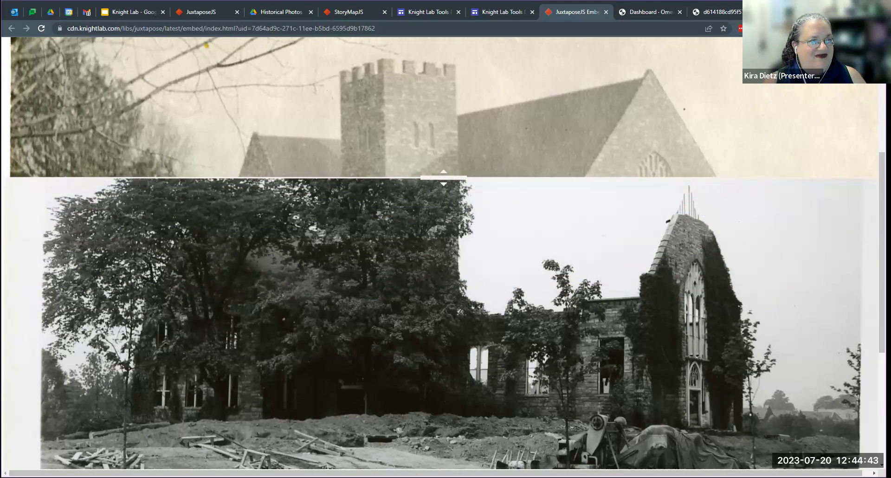
{"action": "key", "text": "super+Down"}
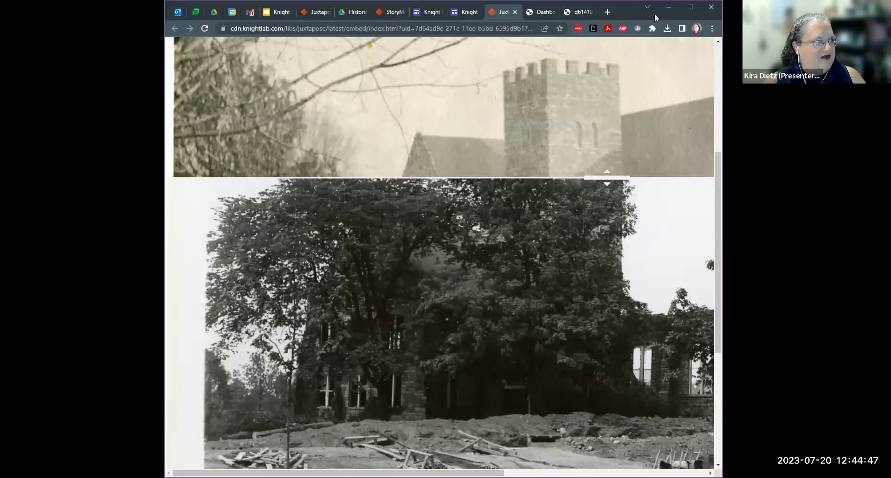
{"action": "key", "text": "super+Up"}
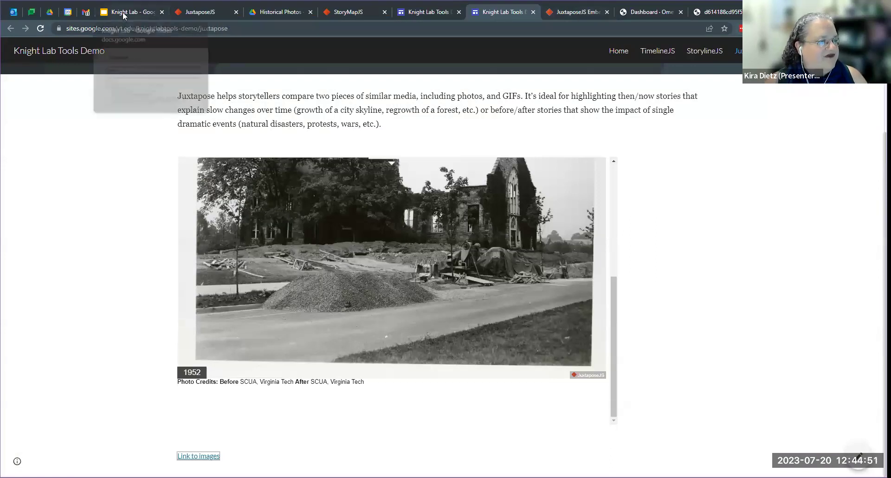
Switch the Create a Juxtapose form to GIF (best for social media) mode, with both image slots empty.
{"action": "key", "text": "ctrl+7"}
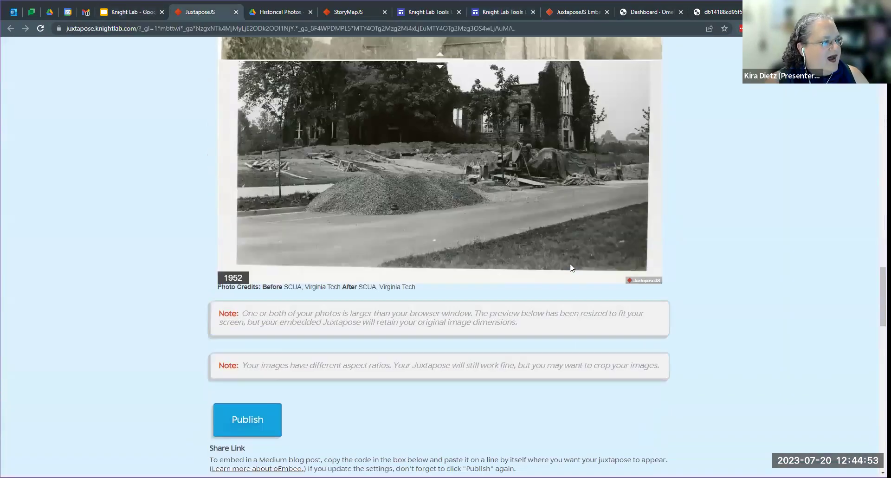
{"action": "scroll", "coordinate": [571, 263], "scroll_direction": "up", "scroll_amount": 15}
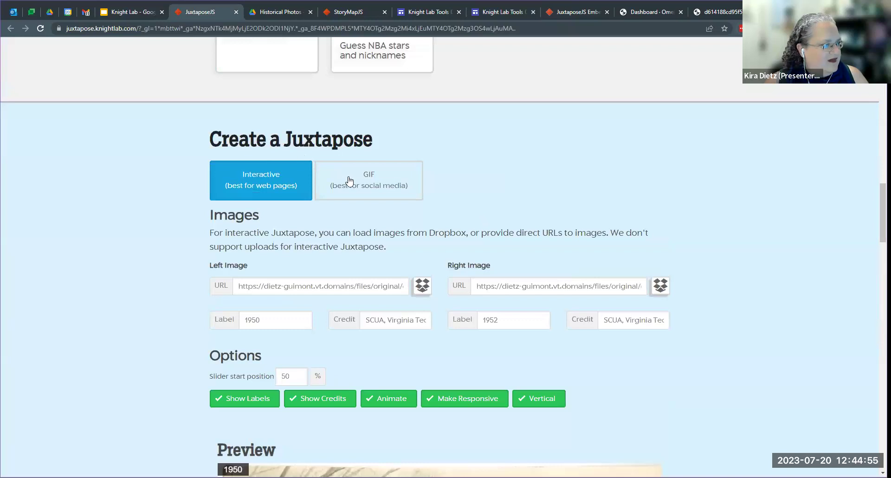
{"action": "left_click", "coordinate": [349, 181]}
{"action": "scroll", "coordinate": [500, 189], "scroll_direction": "down", "scroll_amount": 3}
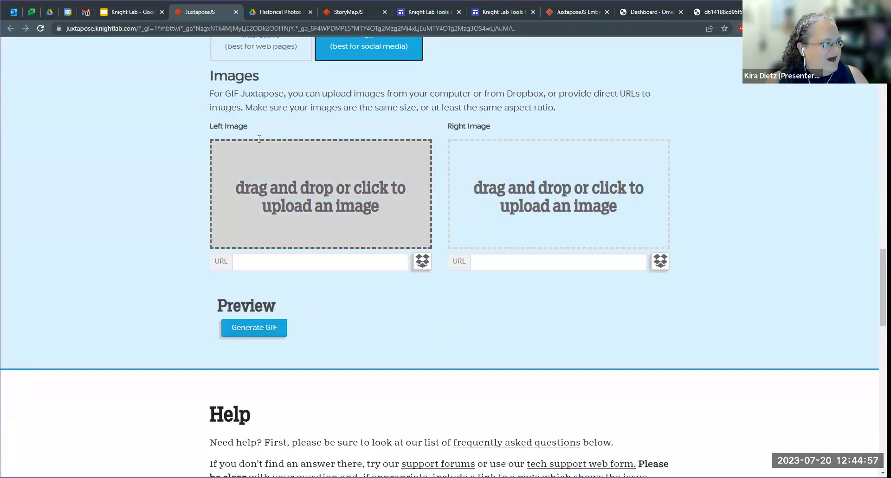
{"action": "scroll", "coordinate": [514, 131], "scroll_direction": "up", "scroll_amount": 3}
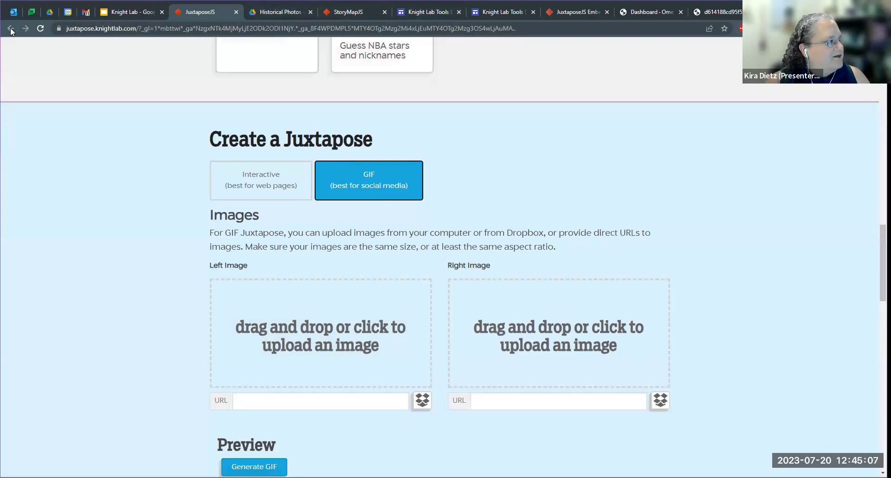
{"action": "scroll", "coordinate": [360, 215], "scroll_direction": "down", "scroll_amount": 3}
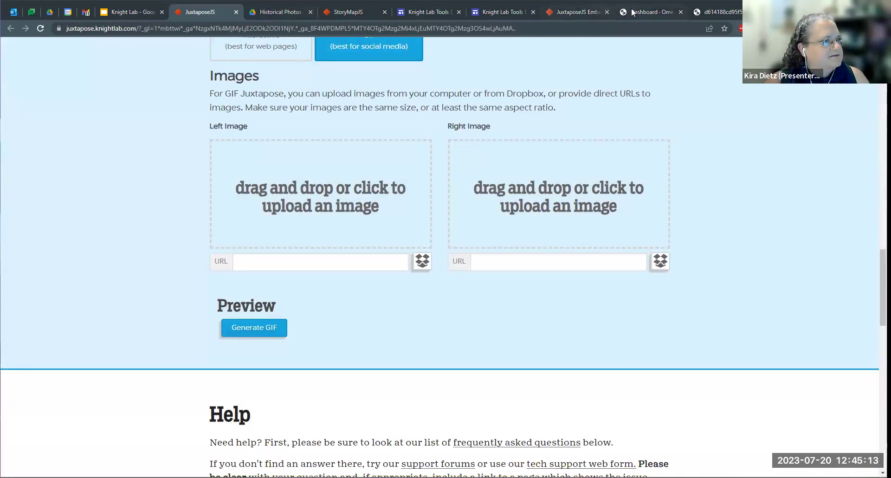
Paste the full-size 1952 Newman Library photo link as the right image.
{"action": "left_click", "coordinate": [720, 11]}
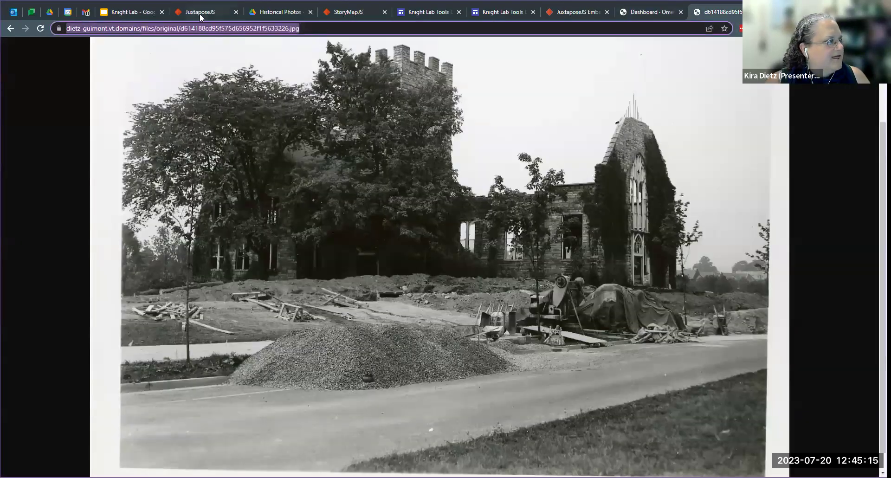
{"action": "left_click", "coordinate": [200, 13]}
{"action": "left_click", "coordinate": [503, 258]}
{"action": "type", "text": "https://dietz-guimont.vt.domains/files/original/d614188cd95f575d656952f1f5633226.jpg"}
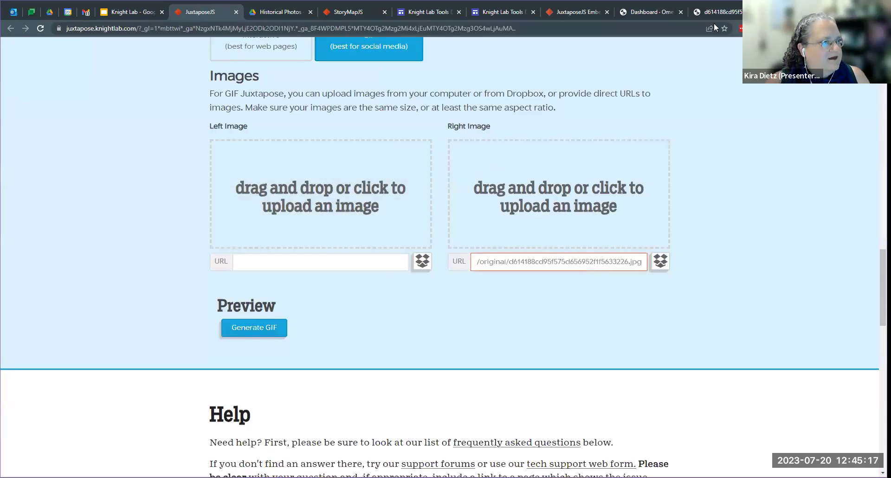
In Omeka, open the full-size Newman Library 2 photo and select its web address.
{"action": "left_click", "coordinate": [720, 12]}
{"action": "left_click", "coordinate": [10, 29]}
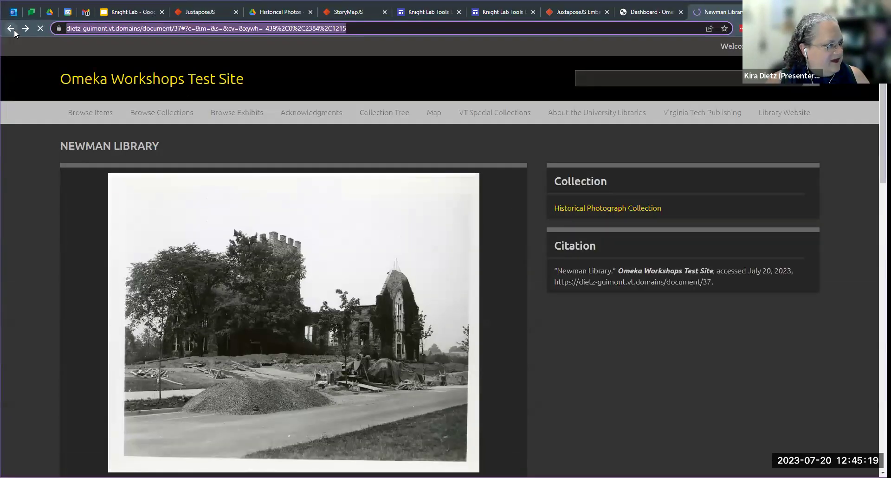
{"action": "left_click", "coordinate": [12, 29]}
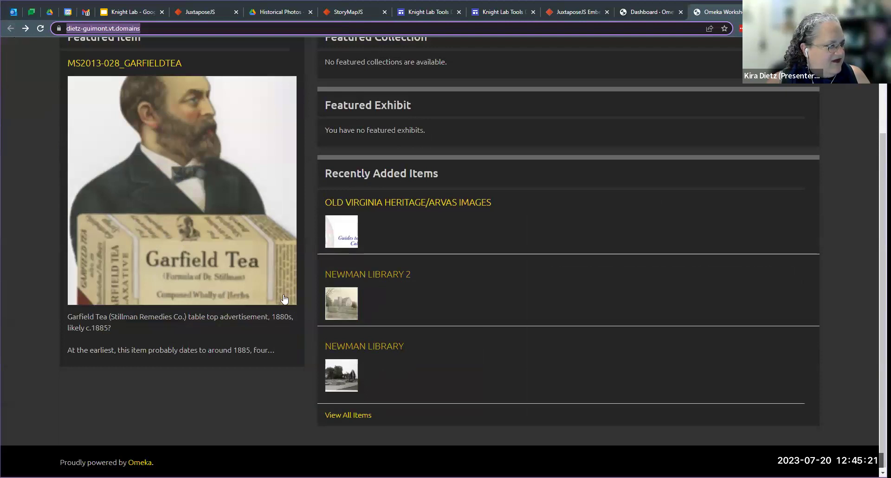
{"action": "left_click", "coordinate": [324, 304]}
{"action": "left_click", "coordinate": [342, 304]}
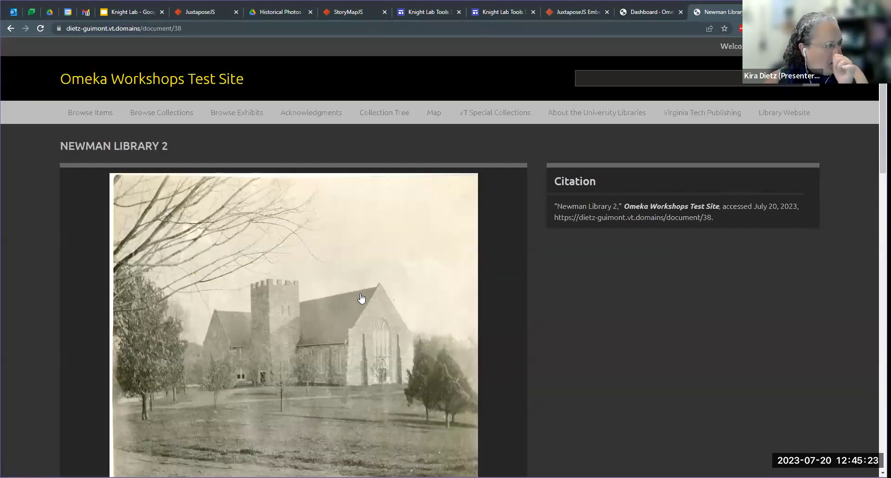
{"action": "scroll", "coordinate": [159, 352], "scroll_direction": "down", "scroll_amount": 5}
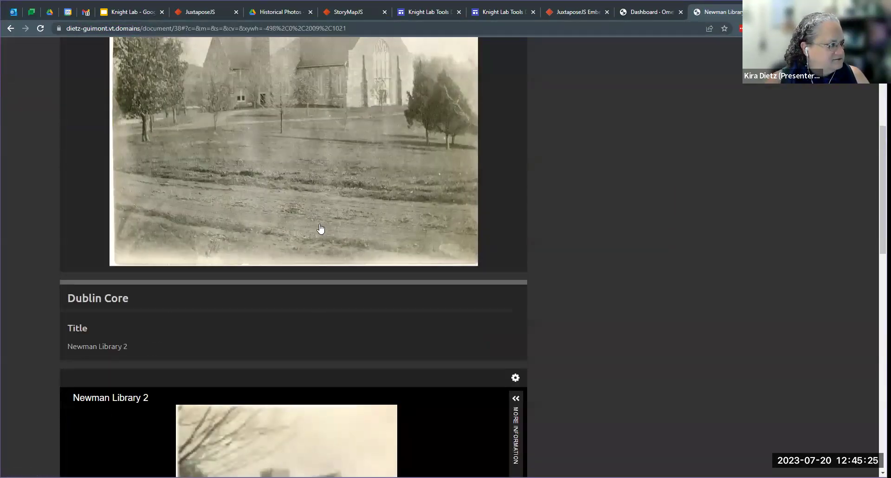
{"action": "scroll", "coordinate": [325, 227], "scroll_direction": "up", "scroll_amount": 5}
{"action": "left_click", "coordinate": [395, 182]}
{"action": "left_click", "coordinate": [185, 27]}
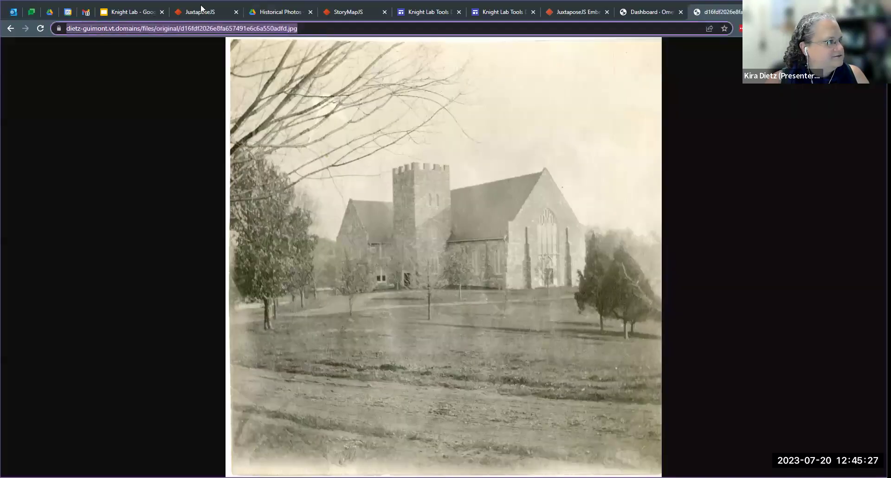
Paste the Newman Library 2 (1950) photo link as the left image and load it.
{"action": "left_click", "coordinate": [199, 12]}
{"action": "left_click", "coordinate": [309, 257]}
{"action": "key", "text": "ctrl+v"}
{"action": "left_click", "coordinate": [372, 369]}
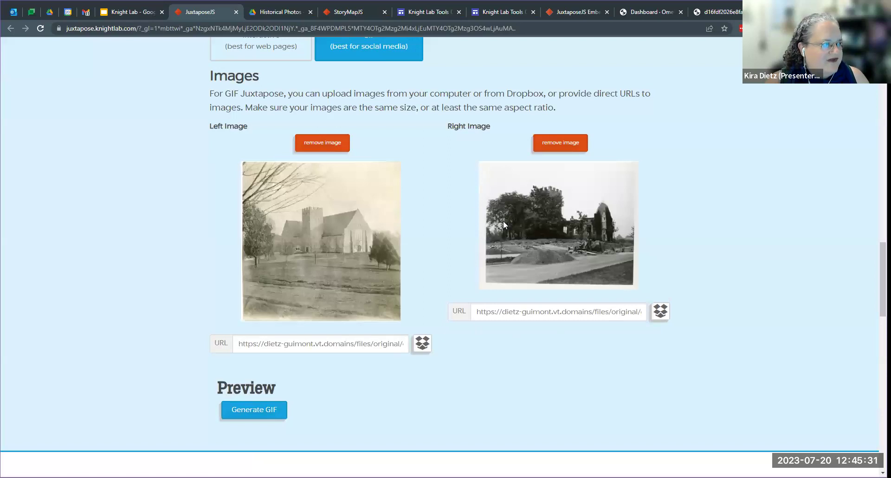
Generate the animated Newman Library comparison GIF, watch its preview, then return to the Google Slides Juxtapose slide.
{"action": "scroll", "coordinate": [437, 206], "scroll_direction": "up", "scroll_amount": 3}
{"action": "scroll", "coordinate": [537, 255], "scroll_direction": "down", "scroll_amount": 3}
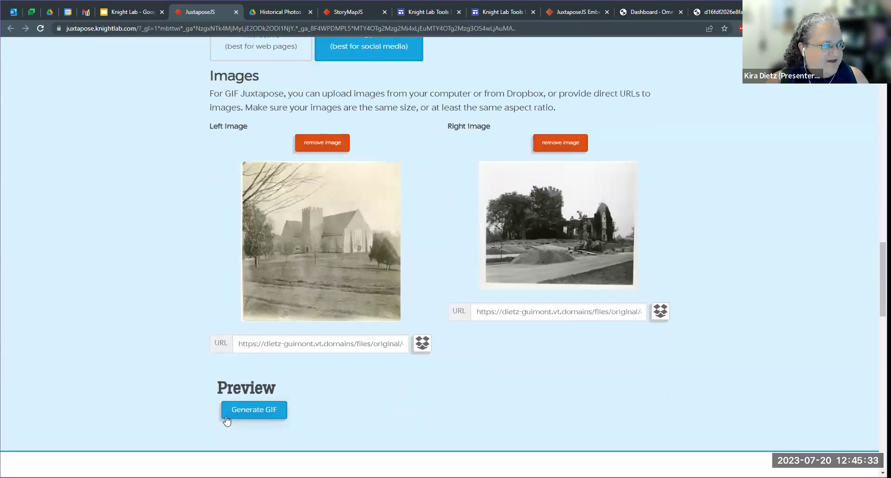
{"action": "left_click", "coordinate": [267, 415]}
{"action": "scroll", "coordinate": [730, 215], "scroll_direction": "down", "scroll_amount": 4}
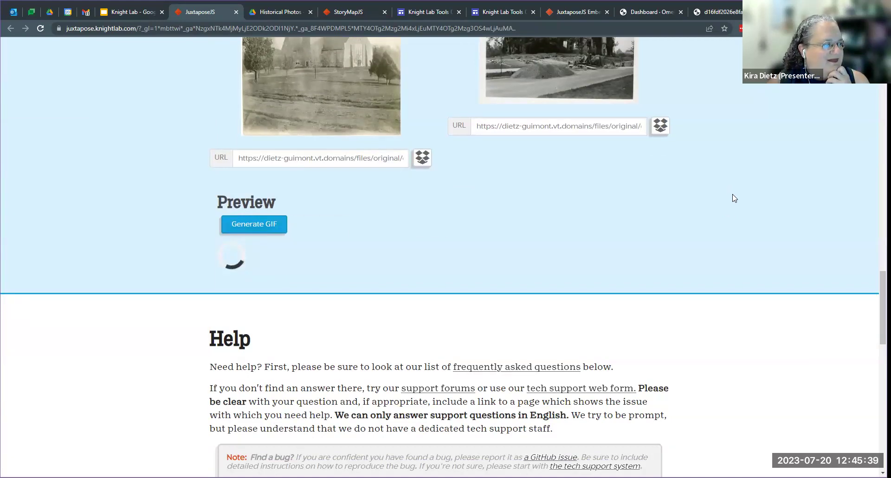
{"action": "scroll", "coordinate": [620, 243], "scroll_direction": "down", "scroll_amount": 2}
{"action": "scroll", "coordinate": [619, 242], "scroll_direction": "up", "scroll_amount": 1}
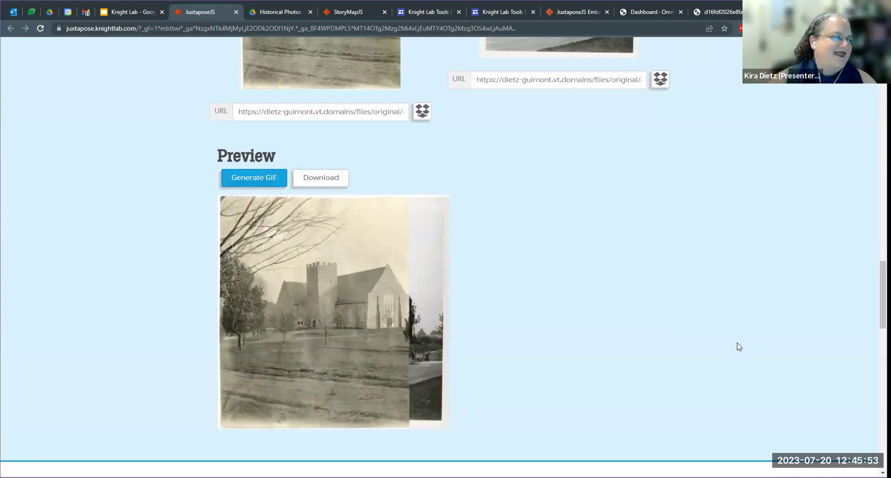
{"action": "scroll", "coordinate": [648, 293], "scroll_direction": "down", "scroll_amount": 1}
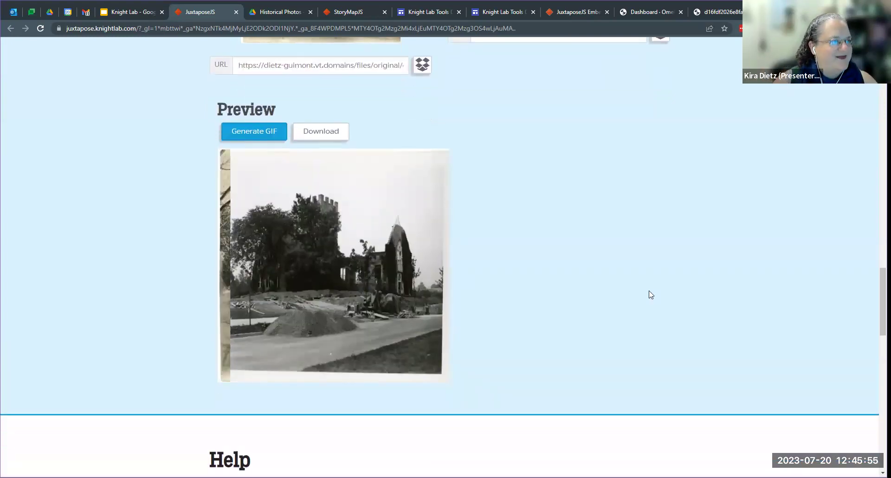
{"action": "scroll", "coordinate": [651, 295], "scroll_direction": "up", "scroll_amount": 1}
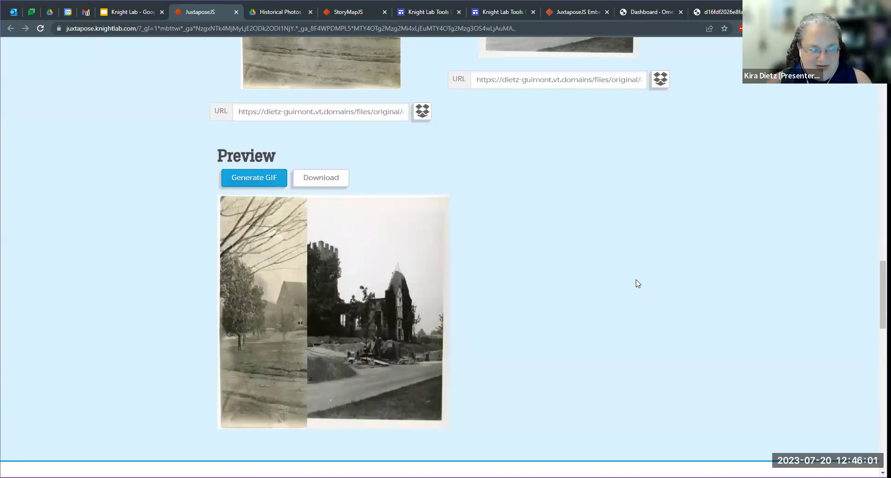
{"action": "scroll", "coordinate": [636, 283], "scroll_direction": "up", "scroll_amount": 6}
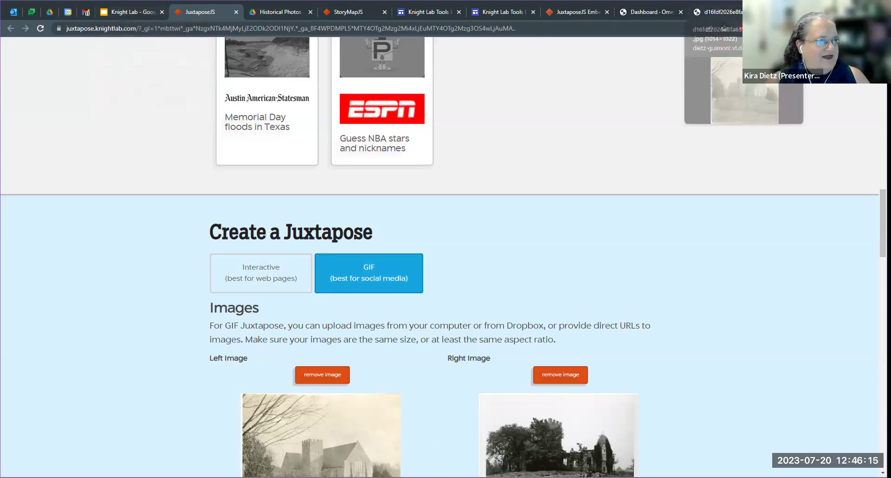
{"action": "left_click", "coordinate": [119, 13]}
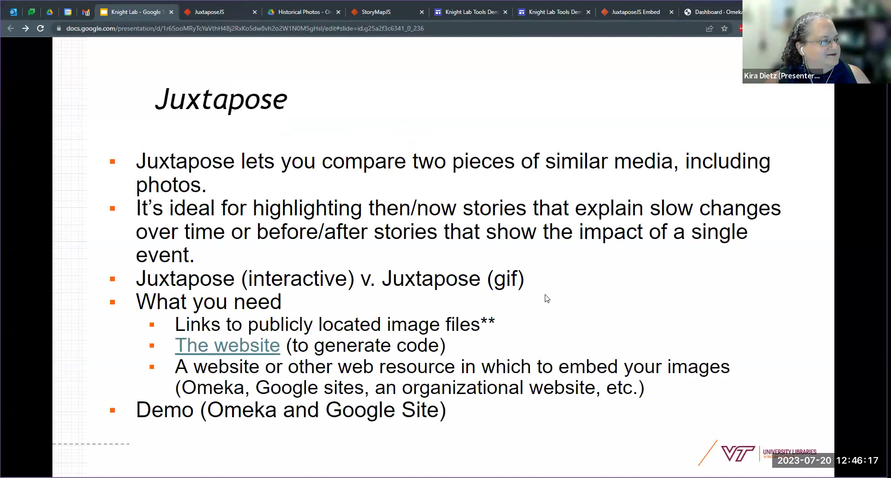
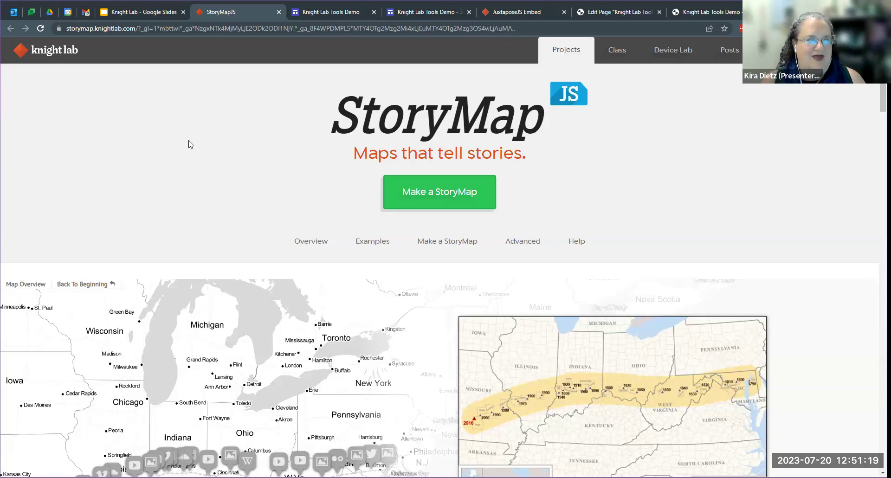
Close the leftover JuxtaposeJS and duplicate Tools Demo tabs and return to the StoryMapJS tab.
{"action": "scroll", "coordinate": [188, 144], "scroll_direction": "down", "scroll_amount": 3}
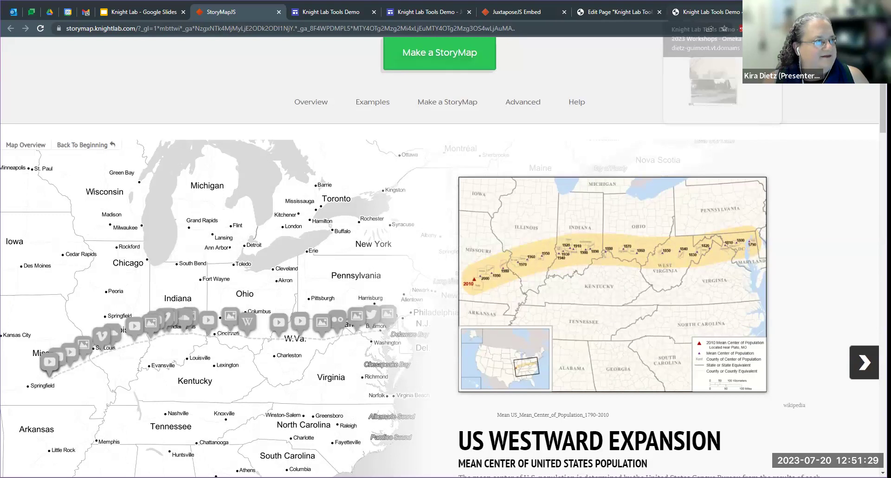
{"action": "left_click", "coordinate": [565, 12]}
{"action": "left_click", "coordinate": [659, 12]}
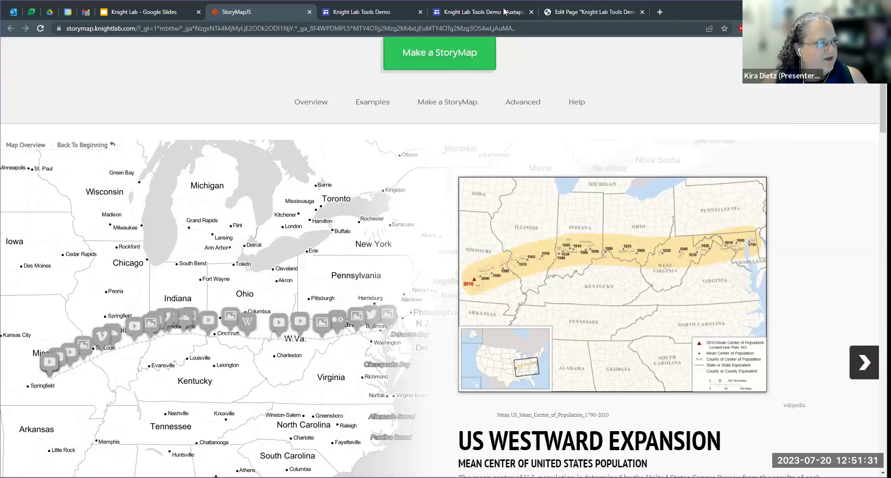
{"action": "left_click", "coordinate": [531, 14]}
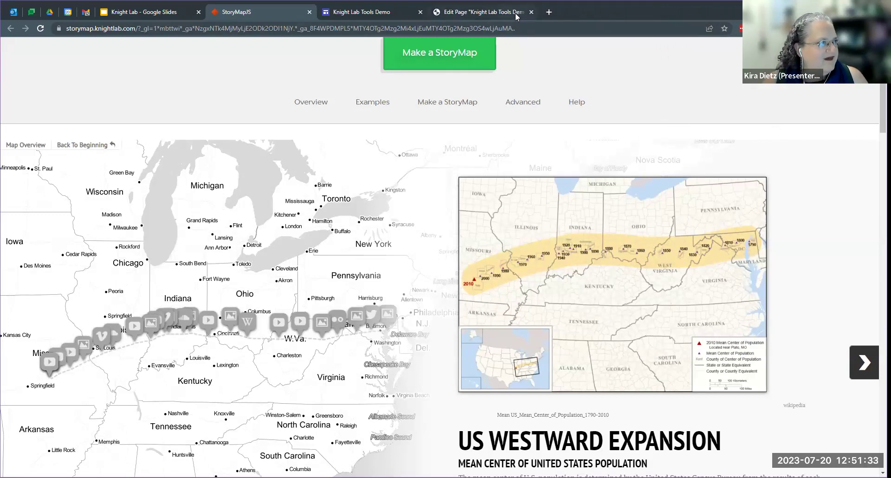
{"action": "left_click", "coordinate": [504, 13]}
{"action": "left_click", "coordinate": [160, 12]}
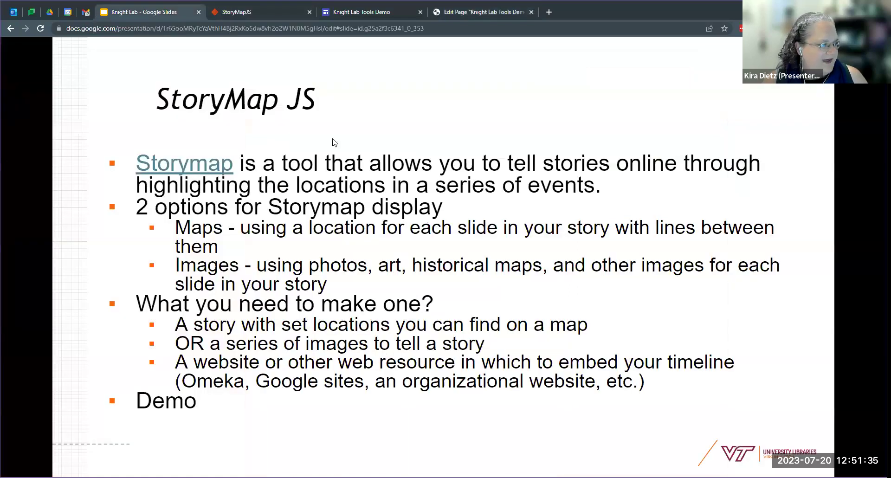
{"action": "left_click", "coordinate": [234, 13]}
Scroll through the StoryMapJS home page's Overview, Examples and Help sections.
{"action": "scroll", "coordinate": [473, 224], "scroll_direction": "down", "scroll_amount": 5}
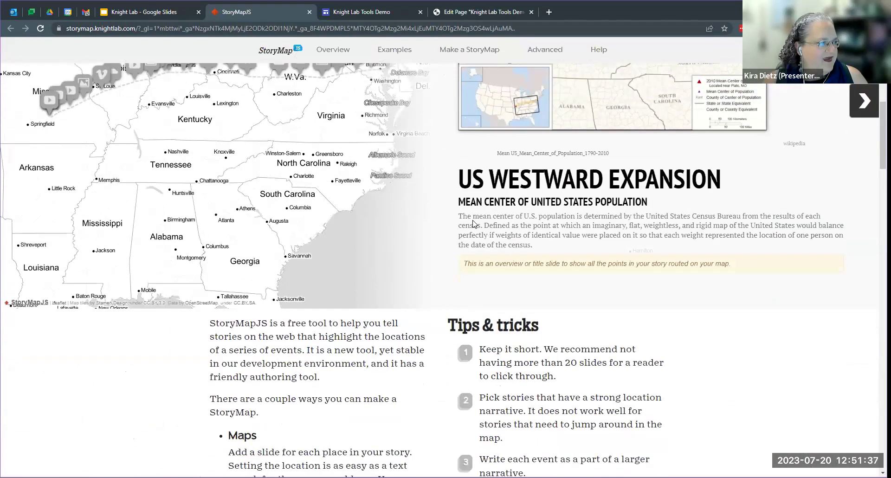
{"action": "scroll", "coordinate": [474, 224], "scroll_direction": "down", "scroll_amount": 4}
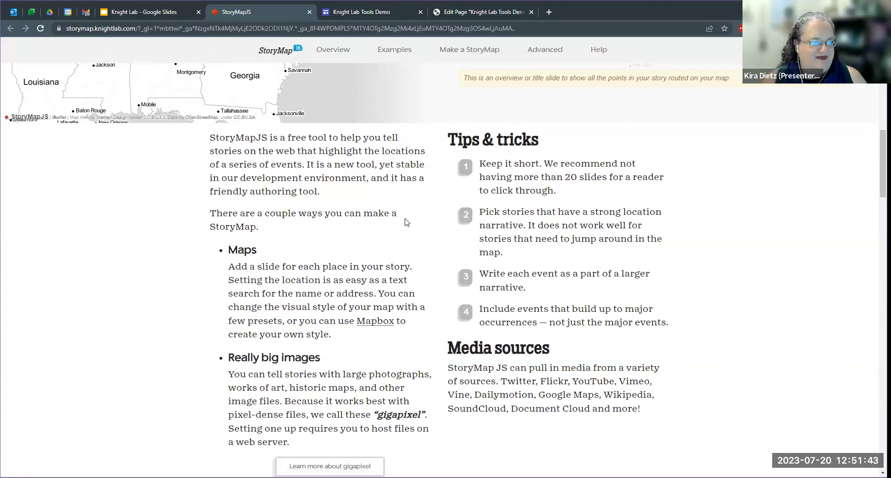
{"action": "scroll", "coordinate": [405, 223], "scroll_direction": "up", "scroll_amount": 7}
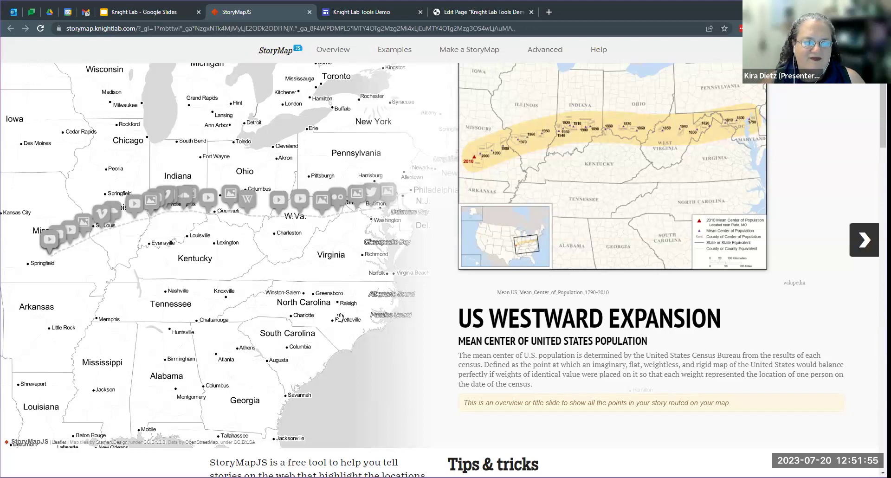
{"action": "scroll", "coordinate": [341, 318], "scroll_direction": "down", "scroll_amount": 4}
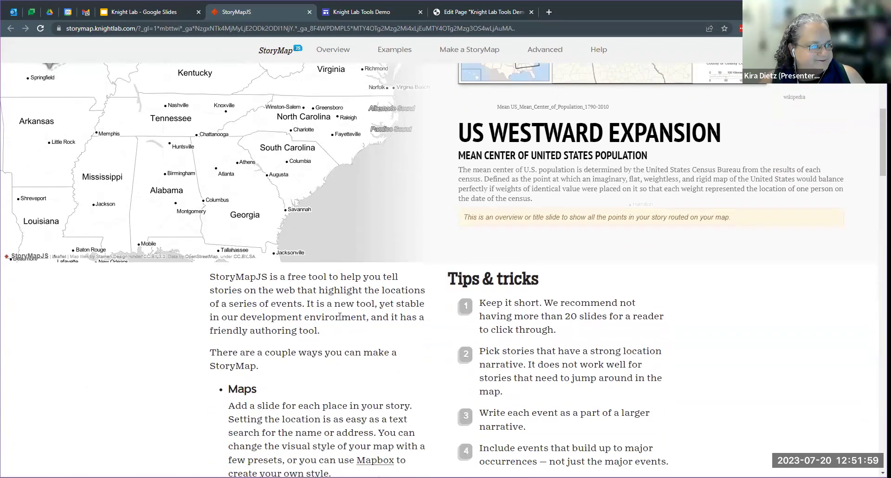
{"action": "scroll", "coordinate": [340, 317], "scroll_direction": "down", "scroll_amount": 2}
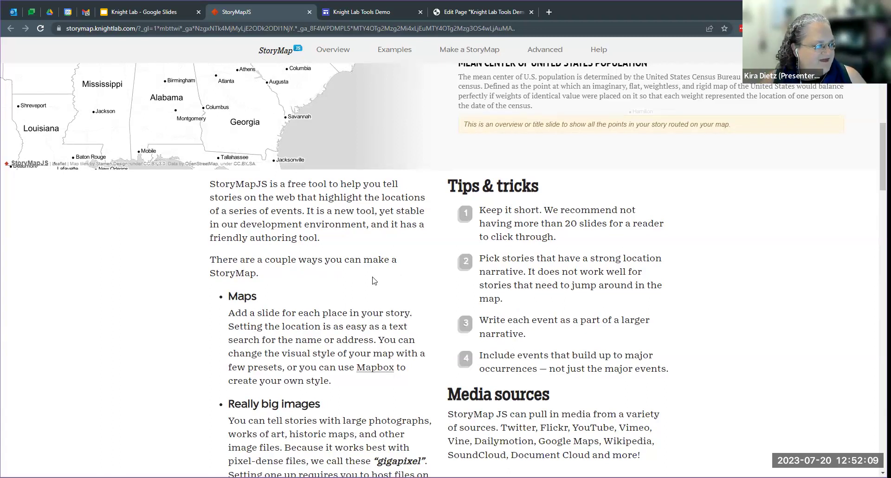
{"action": "scroll", "coordinate": [375, 281], "scroll_direction": "down", "scroll_amount": 2}
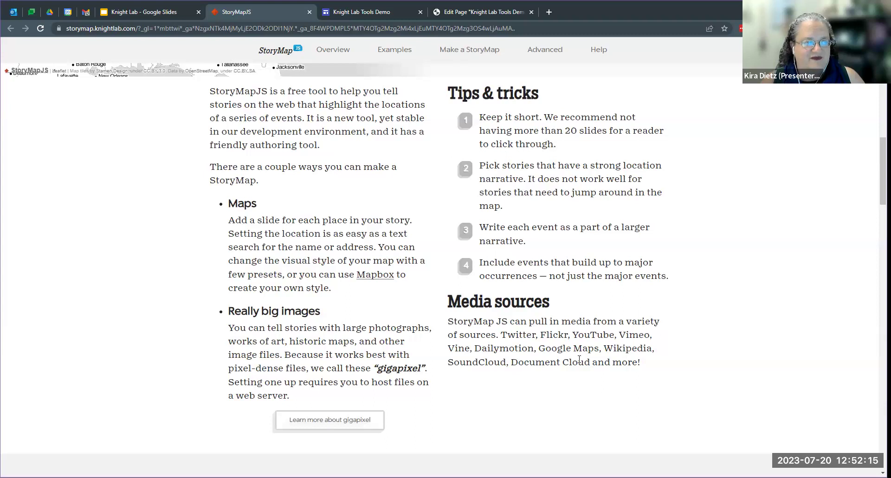
{"action": "scroll", "coordinate": [581, 360], "scroll_direction": "down", "scroll_amount": 9}
{"action": "scroll", "coordinate": [191, 268], "scroll_direction": "down", "scroll_amount": 7}
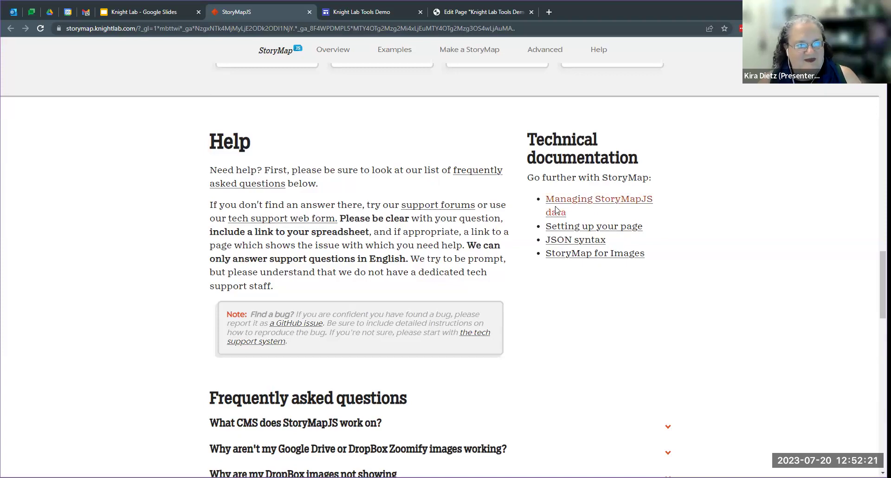
{"action": "scroll", "coordinate": [525, 205], "scroll_direction": "up", "scroll_amount": 9}
{"action": "scroll", "coordinate": [517, 191], "scroll_direction": "up", "scroll_amount": 15}
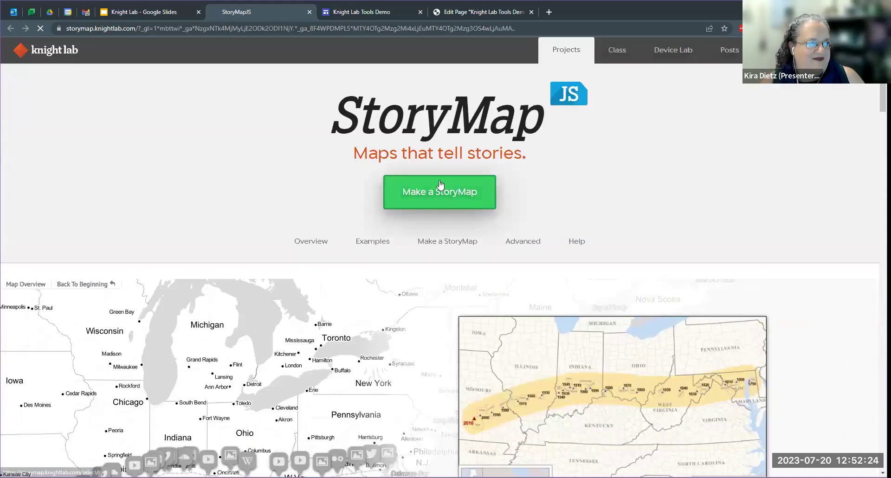
Start making a StoryMap and sign in with a Google account.
{"action": "left_click", "coordinate": [453, 194]}
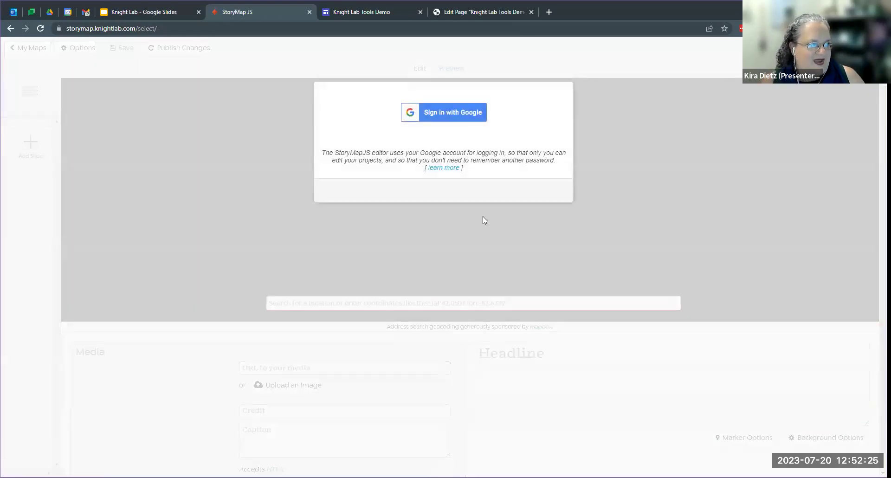
{"action": "left_click", "coordinate": [452, 113]}
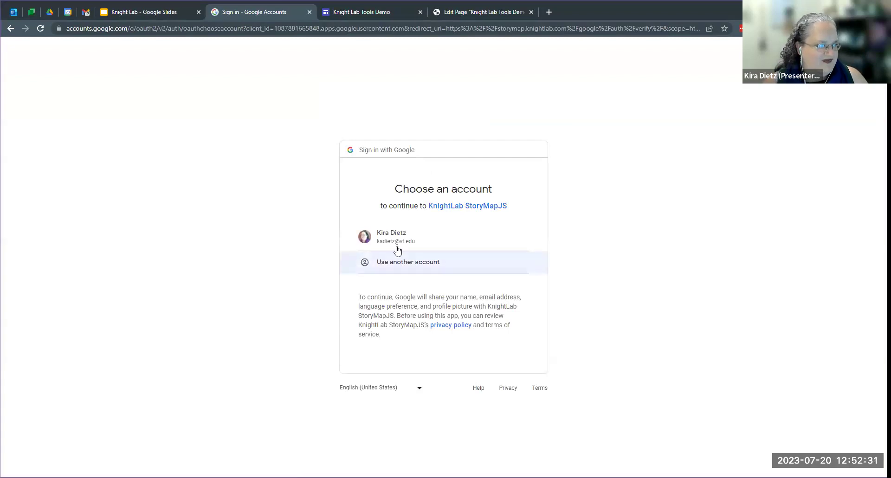
{"action": "left_click", "coordinate": [398, 247]}
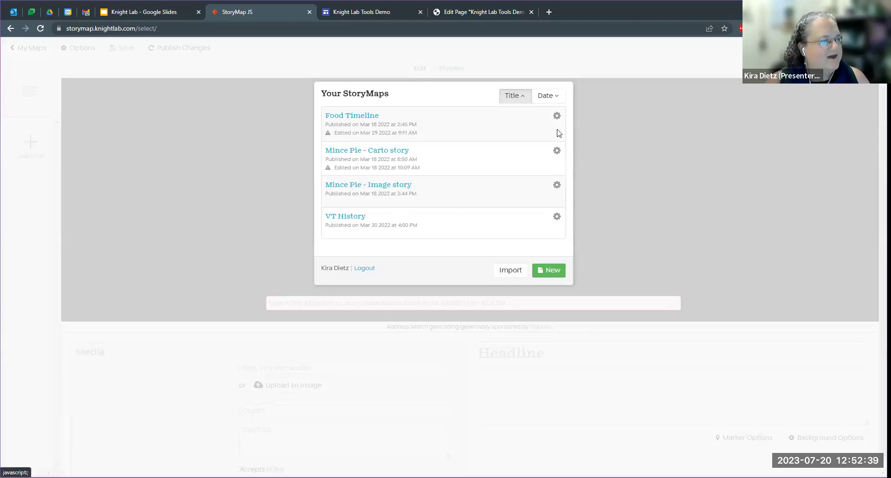
Create a new StoryMap named 'Cocktail History'.
{"action": "left_click", "coordinate": [547, 271]}
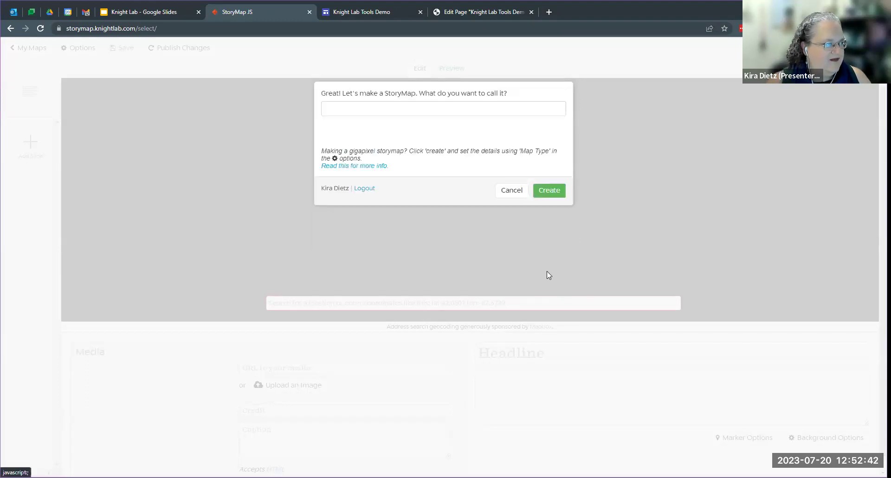
{"action": "left_click", "coordinate": [387, 107]}
{"action": "type", "text": "Cocktail History"}
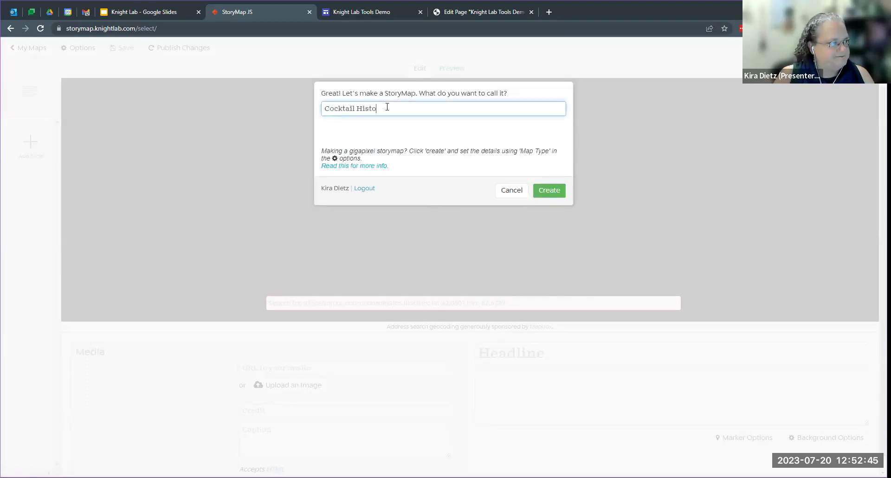
{"action": "left_click", "coordinate": [559, 191]}
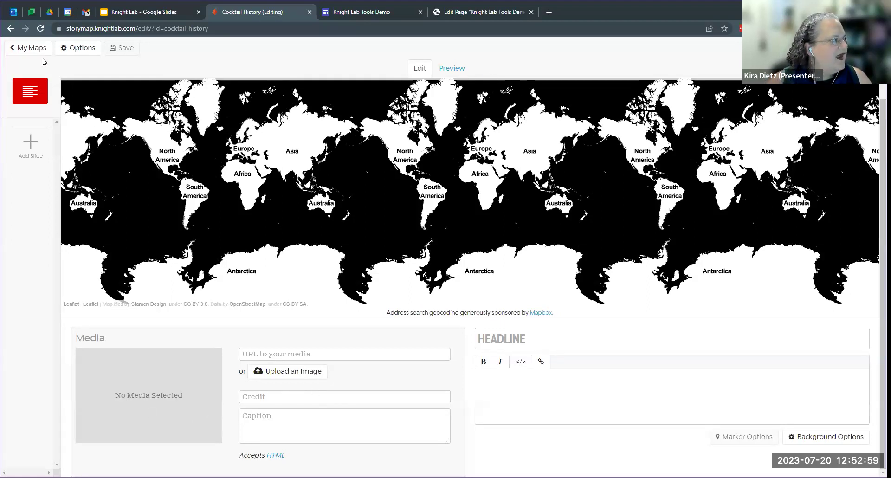
Keep the story as Cartography and set its map type to Stamen Maps: Watercolor.
{"action": "left_click", "coordinate": [73, 52]}
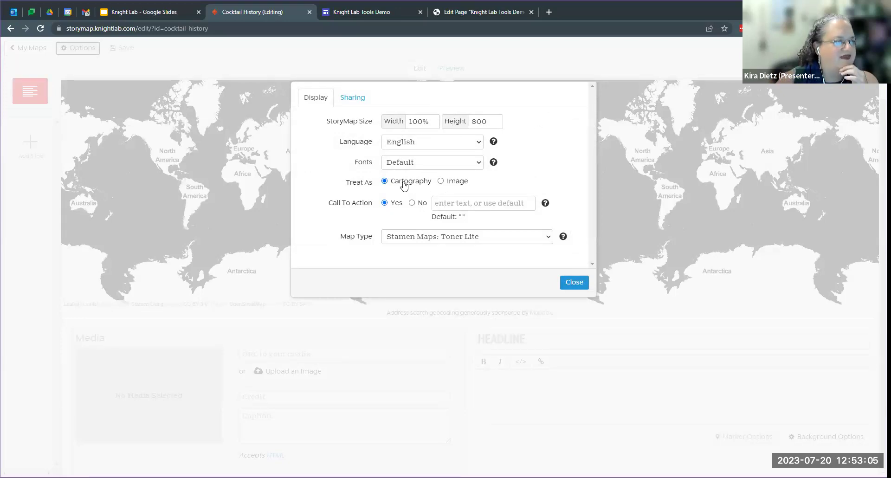
{"action": "left_click", "coordinate": [440, 182]}
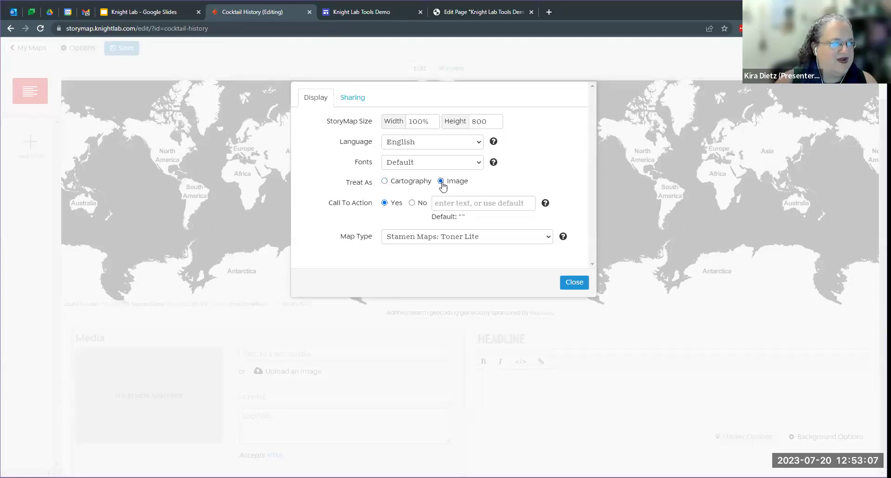
{"action": "left_click", "coordinate": [384, 181]}
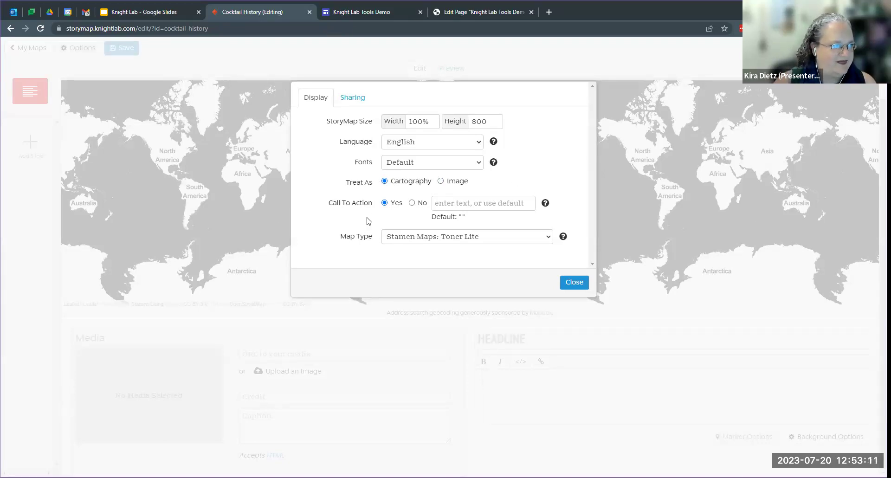
{"action": "mouse_move", "coordinate": [548, 204]}
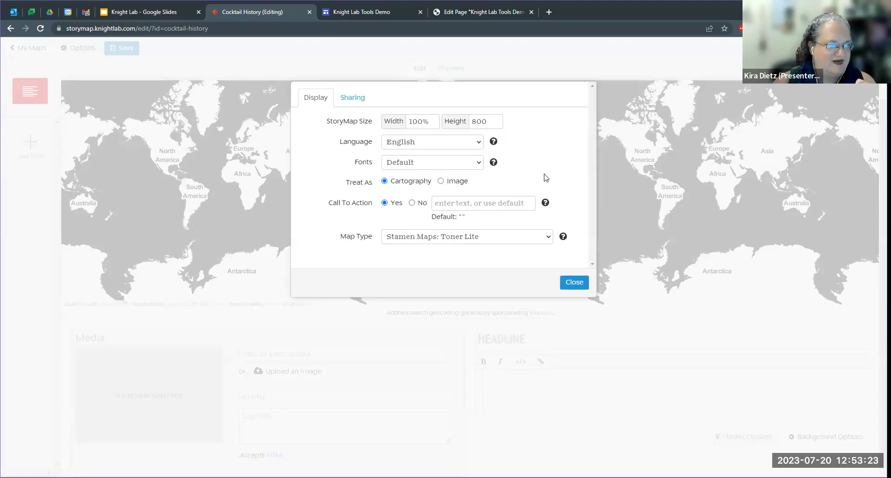
{"action": "left_click", "coordinate": [469, 238]}
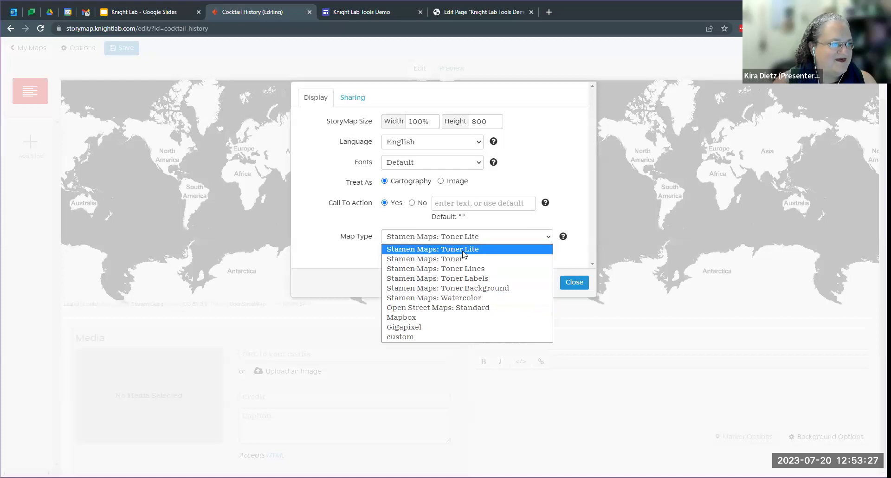
{"action": "left_click", "coordinate": [462, 298]}
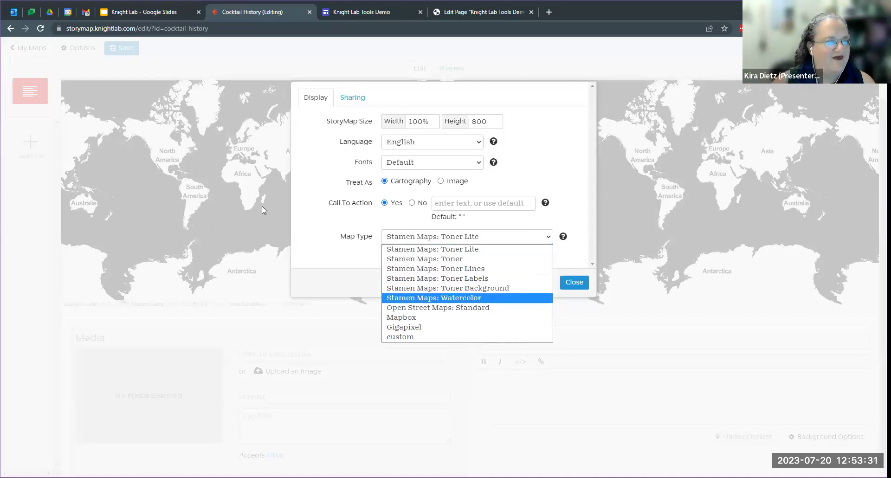
{"action": "left_click", "coordinate": [427, 236]}
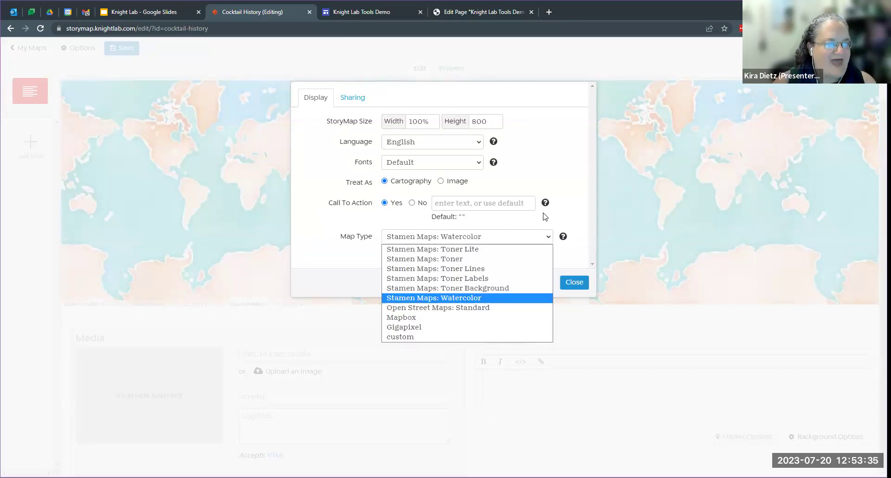
{"action": "left_click", "coordinate": [576, 162]}
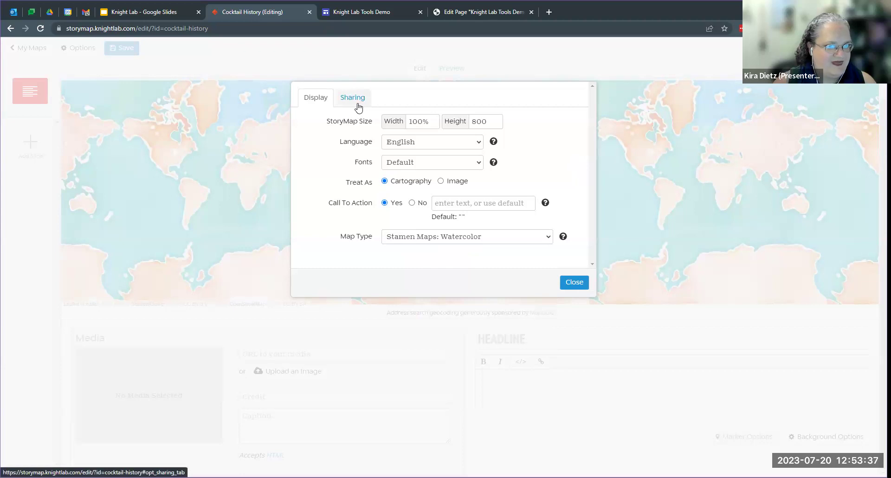
Choose the Georgia & Helvetica font pair and close the options.
{"action": "left_click", "coordinate": [353, 98]}
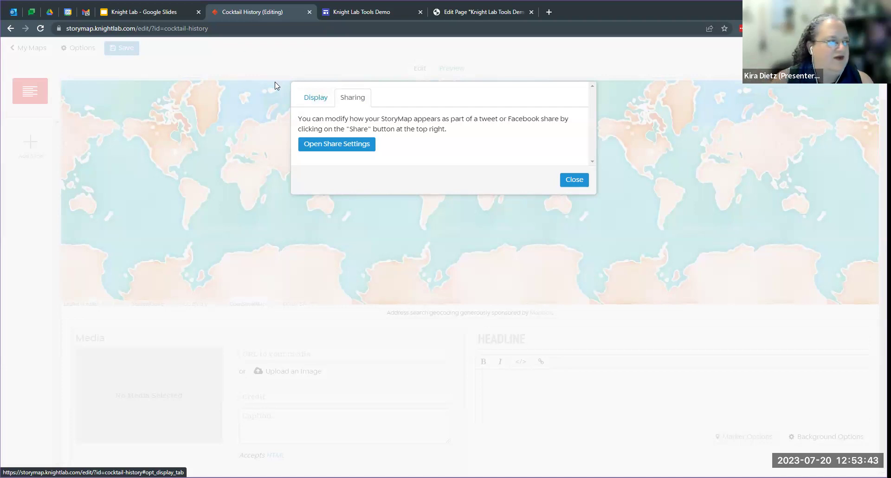
{"action": "left_click", "coordinate": [314, 105]}
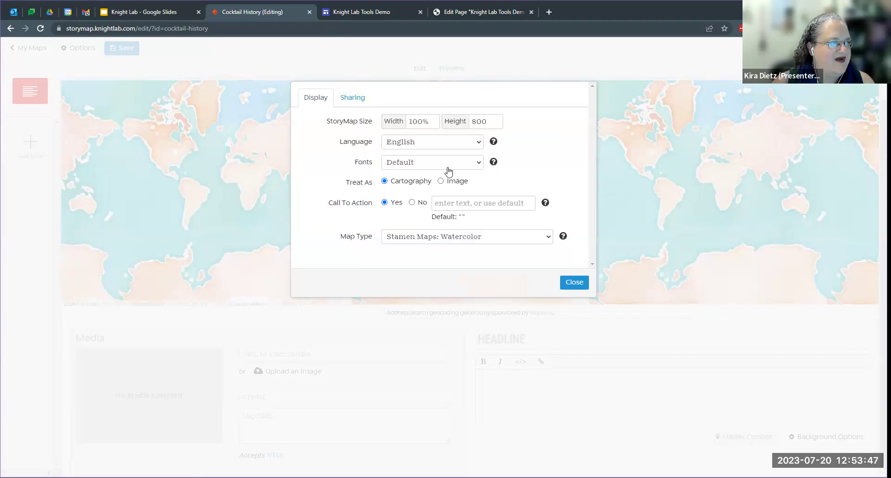
{"action": "left_click", "coordinate": [418, 170]}
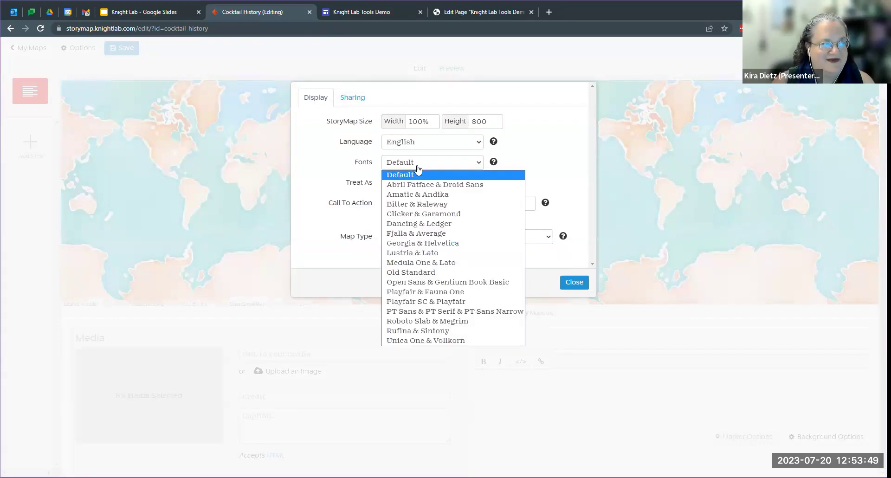
{"action": "left_click", "coordinate": [441, 243]}
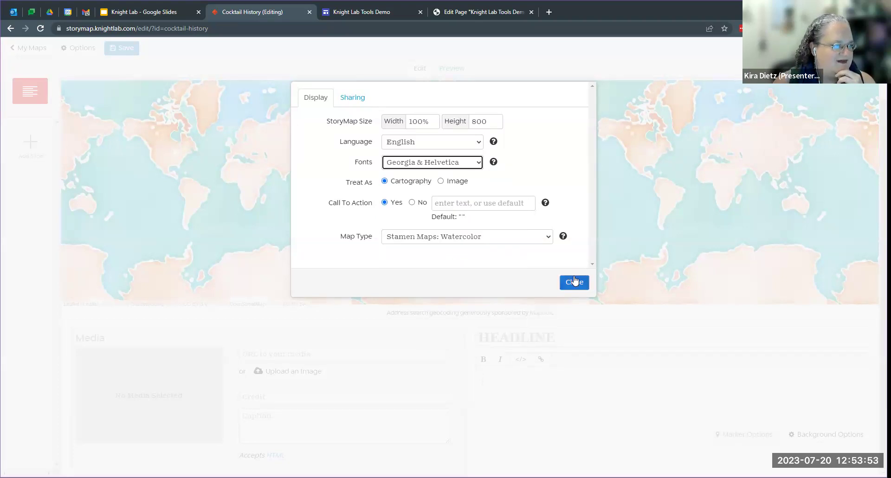
{"action": "left_click", "coordinate": [574, 282]}
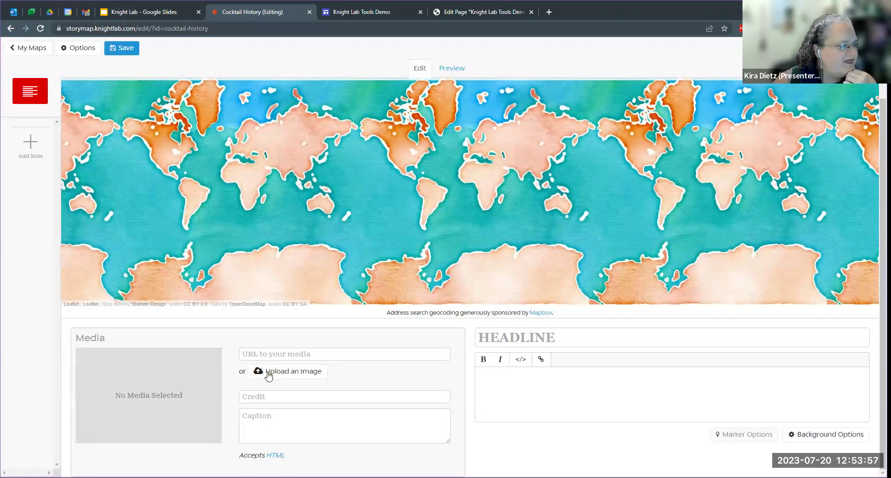
Enter the title slide headline 'A SHORT HISTORY OF THE AMERICAN COCKTAIL'.
{"action": "left_click", "coordinate": [535, 339]}
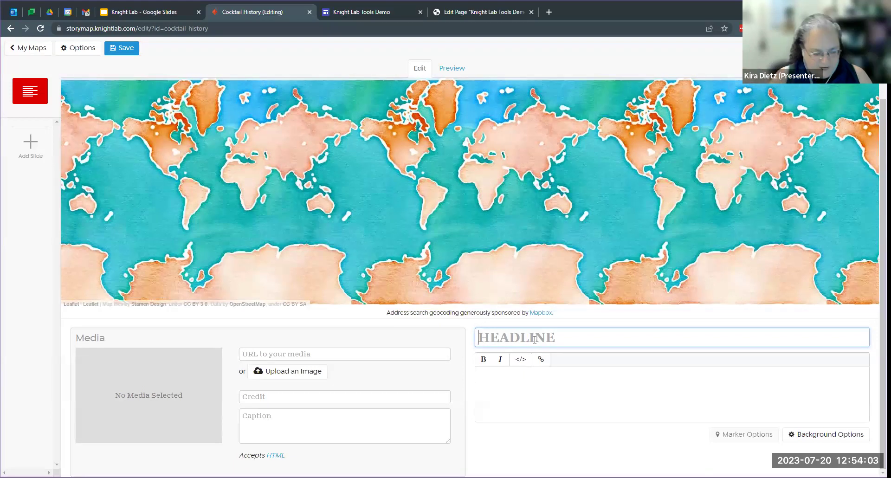
{"action": "type", "text": "A SHORT "}
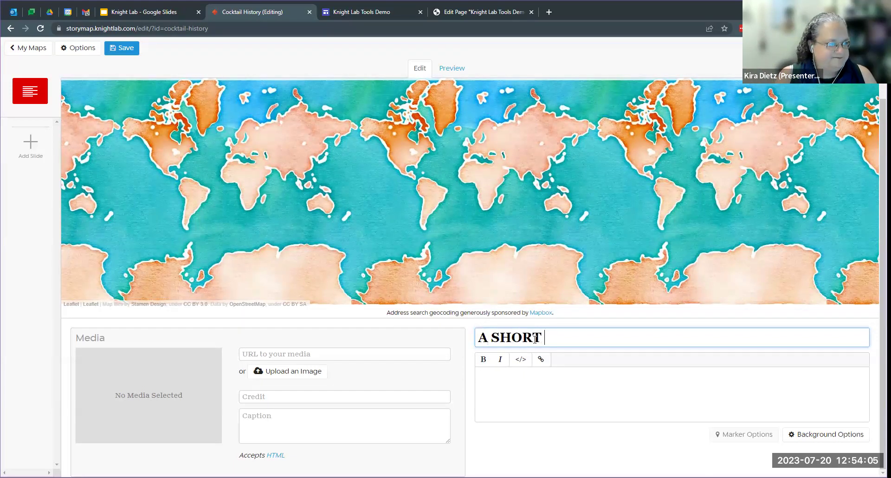
{"action": "type", "text": "HISTORY OF THE AMERICAN OCK"}
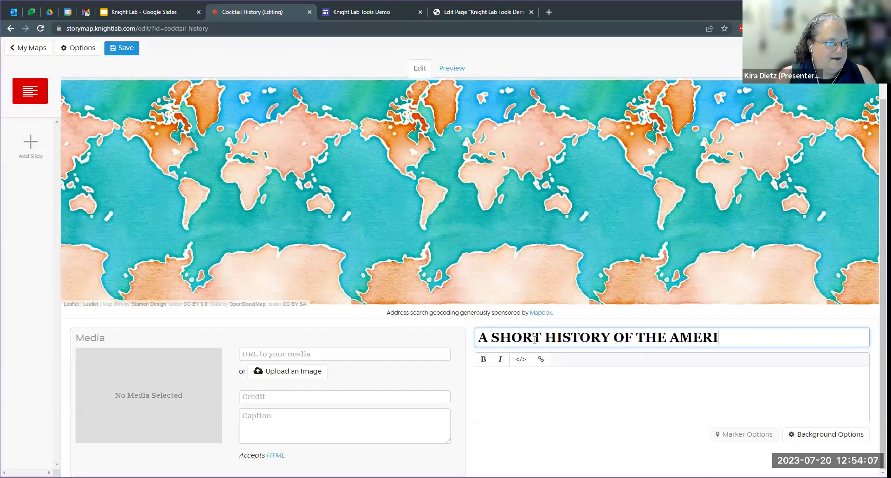
{"action": "key", "text": "BackSpace"}
{"action": "key", "text": "BackSpace"}
{"action": "key", "text": "BackSpace"}
{"action": "type", "text": "COCKTAI"}
{"action": "key", "text": "BackSpace"}
{"action": "type", "text": "IL"}
Add the description 'This timeline covers some early cocktail history in America.'.
{"action": "key", "text": "Tab"}
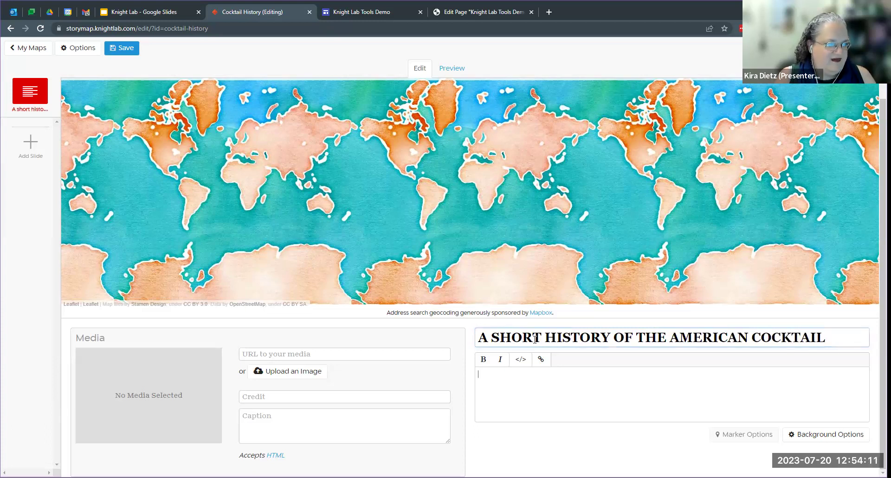
{"action": "type", "text": "This timeline covers some early cocktail i"}
{"action": "type", "text": "istory in Amerca."}
{"action": "key", "text": "BackSpace"}
{"action": "key", "text": "BackSpace"}
{"action": "type", "text": "i"}
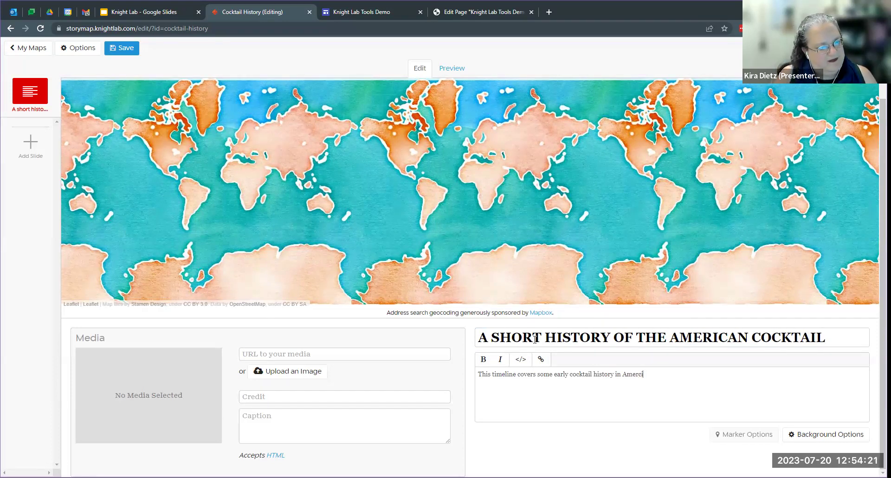
{"action": "key", "text": "BackSpace"}
{"action": "key", "text": "BackSpace"}
{"action": "type", "text": "ica."}
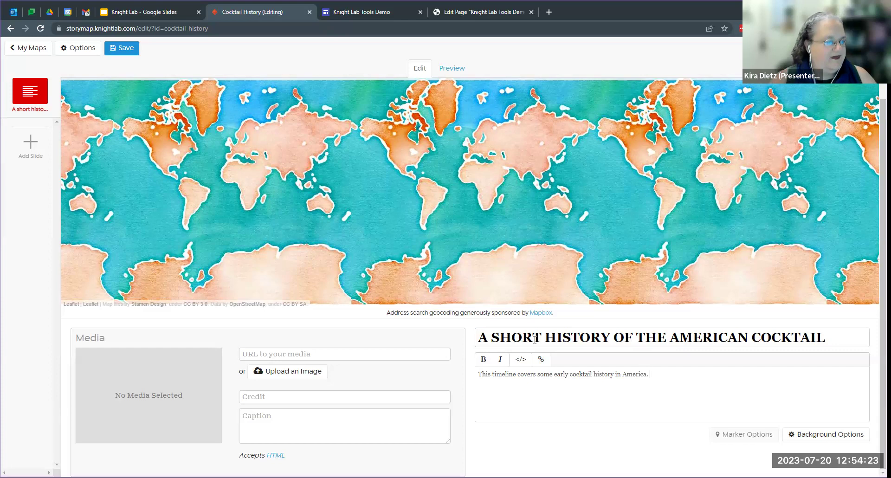
{"action": "mouse_move", "coordinate": [645, 374]}
{"action": "left_mouse_down"}
{"action": "mouse_move", "coordinate": [572, 374]}
{"action": "mouse_move", "coordinate": [646, 375]}
{"action": "left_mouse_up"}
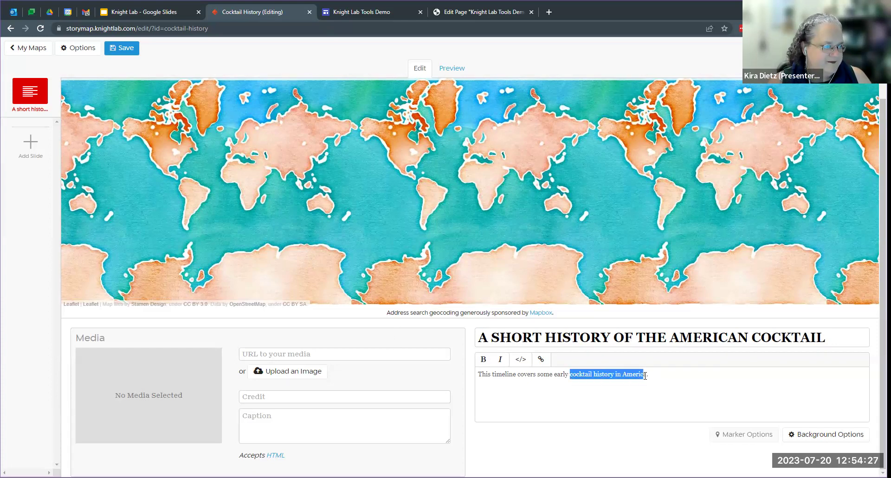
{"action": "left_click", "coordinate": [677, 372]}
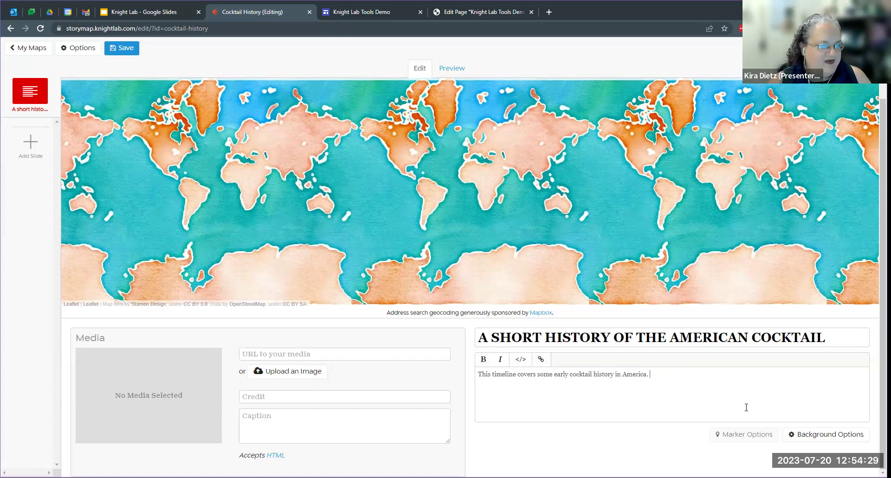
Show the title slide's background settings, currently color #ffffff with no image.
{"action": "left_click", "coordinate": [815, 437]}
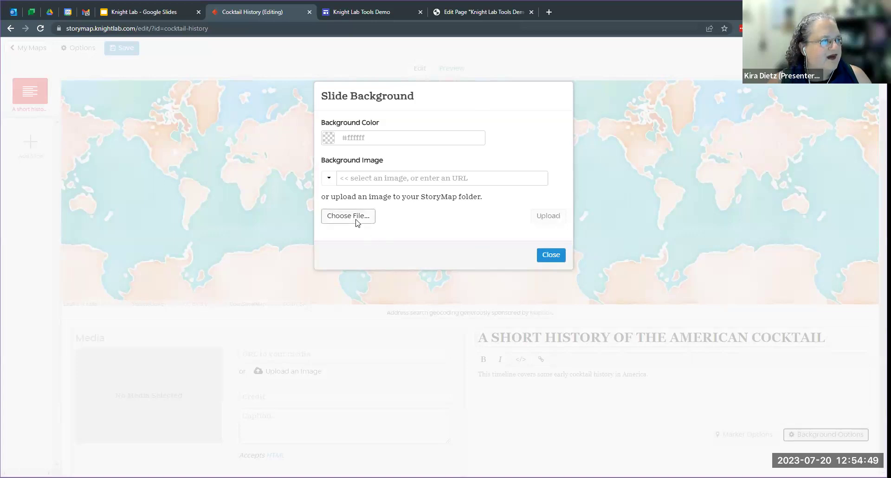
Open the Newman Library 2 item's image on its own in the public Omeka site.
{"action": "left_click", "coordinate": [466, 9]}
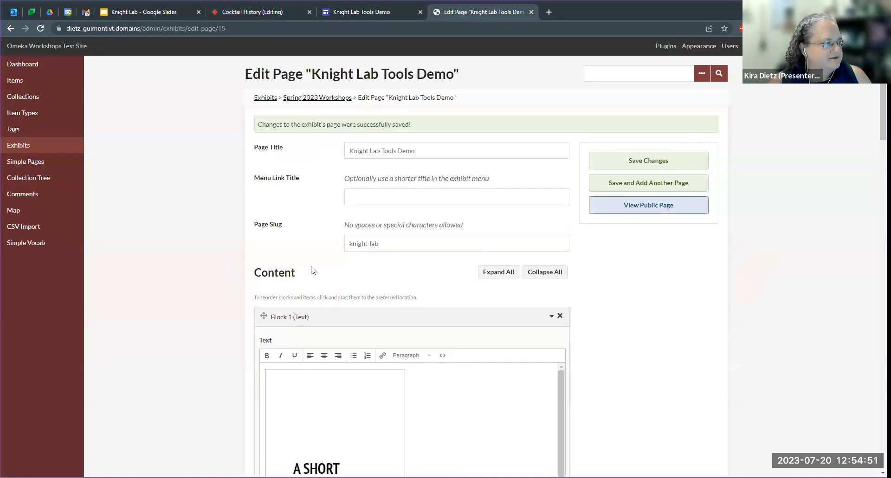
{"action": "left_click", "coordinate": [16, 80]}
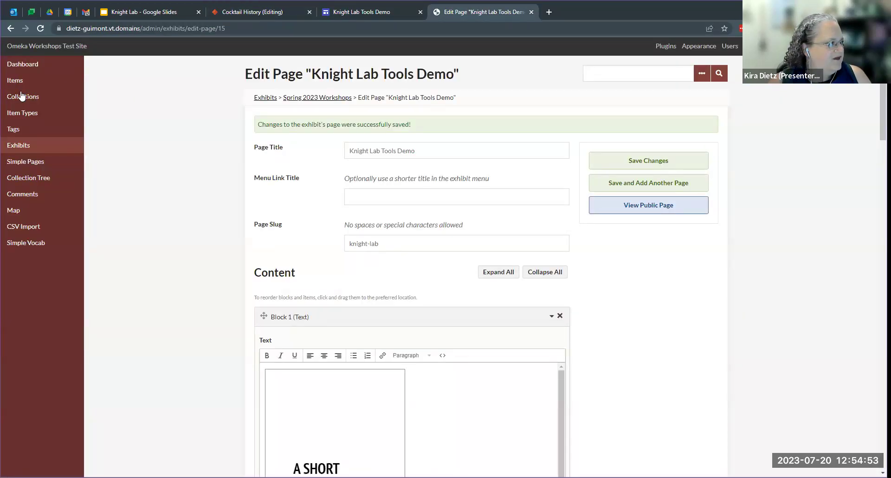
{"action": "left_click", "coordinate": [33, 46]}
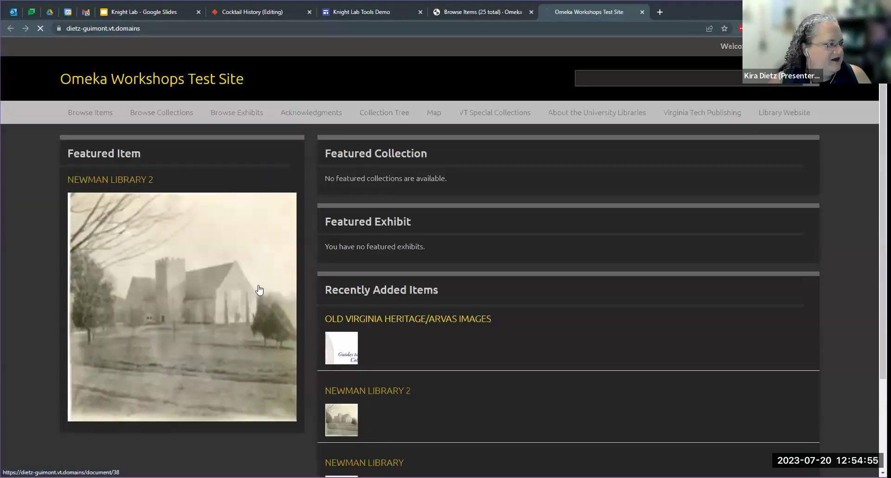
{"action": "left_click", "coordinate": [258, 293]}
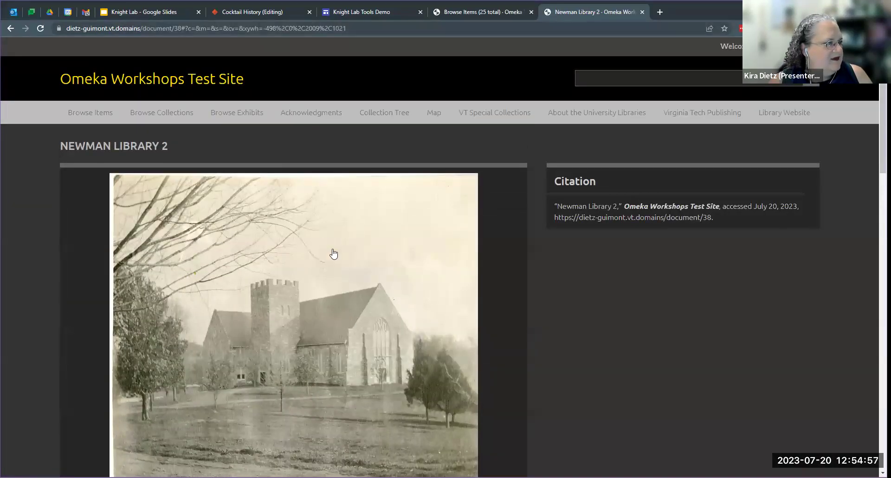
{"action": "left_click", "coordinate": [310, 230]}
{"action": "left_click", "coordinate": [485, 12]}
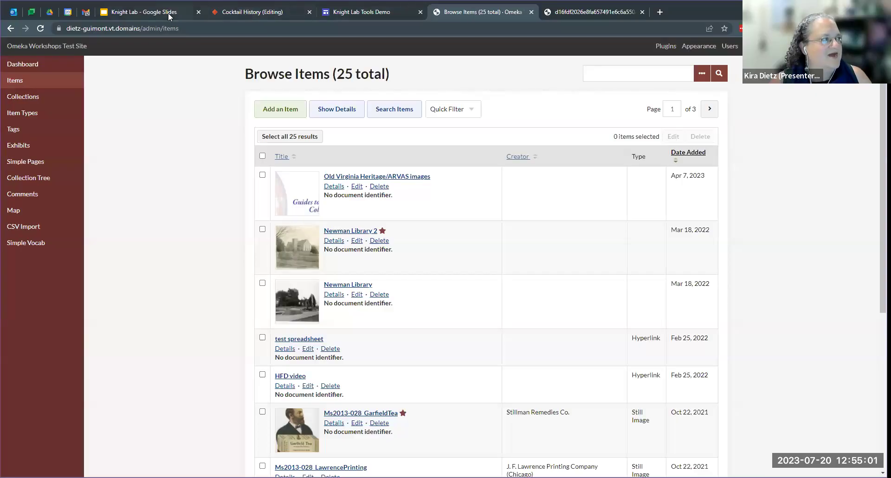
Paste the image address as the title slide's background image and close the settings.
{"action": "left_click", "coordinate": [168, 13]}
{"action": "left_click", "coordinate": [227, 12]}
{"action": "left_click", "coordinate": [394, 179]}
{"action": "key", "text": "ctrl+v"}
{"action": "left_click", "coordinate": [552, 254]}
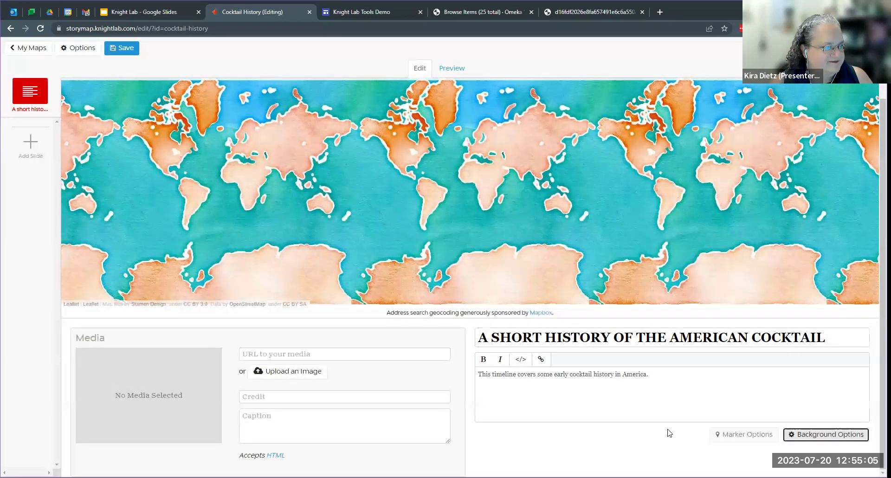
Add a new untitled slide after the title slide.
{"action": "left_click", "coordinate": [295, 354]}
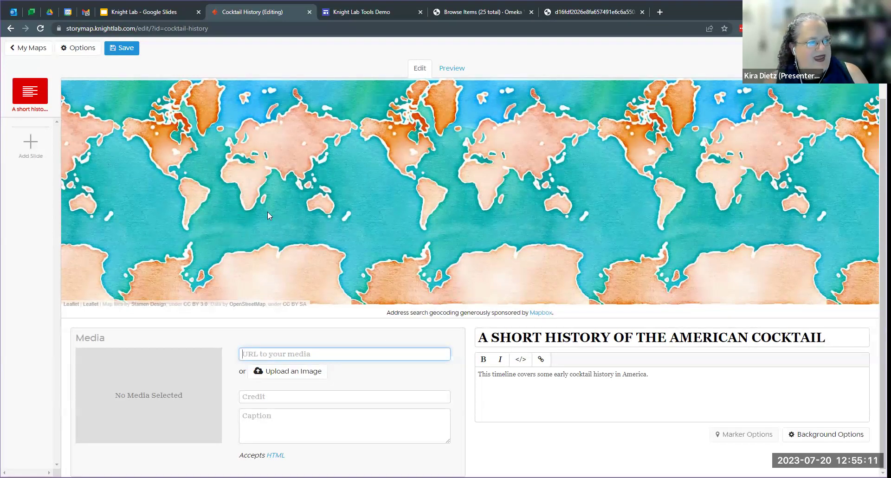
{"action": "left_click", "coordinate": [31, 142]}
{"action": "left_click", "coordinate": [40, 100]}
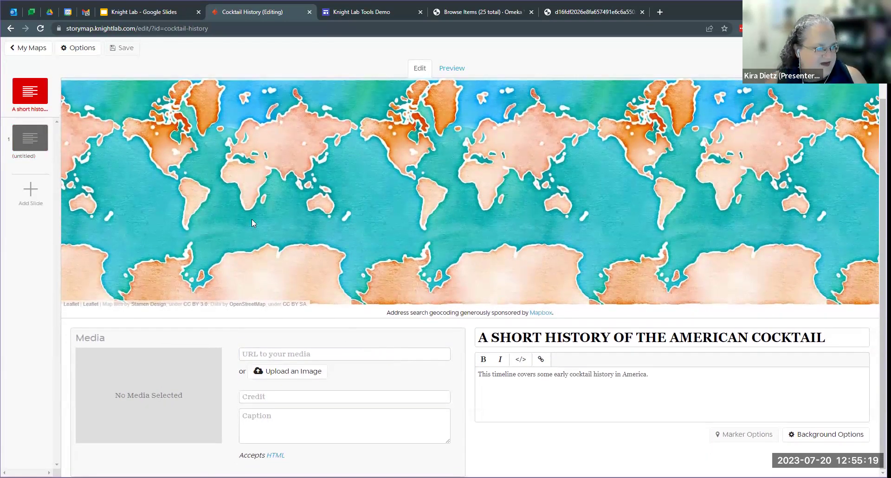
{"action": "left_click", "coordinate": [30, 138]}
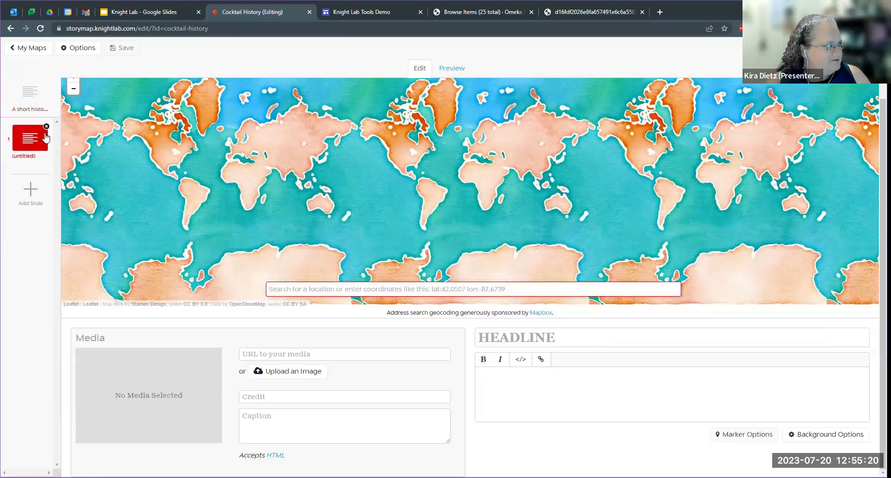
Headline the new slide 'FIRST BARTENDER'S GUIDE PUBLISHED'.
{"action": "left_click", "coordinate": [557, 336]}
{"action": "type", "text": "198"}
{"action": "key", "text": "BackSpace"}
{"action": "key", "text": "BackSpace"}
{"action": "key", "text": "BackSpace"}
{"action": "type", "text": "COCK"}
{"action": "key", "text": "BackSpace"}
{"action": "key", "text": "BackSpace"}
{"action": "key", "text": "BackSpace"}
{"action": "key", "text": "BackSpace"}
{"action": "type", "text": "FIRST BART"}
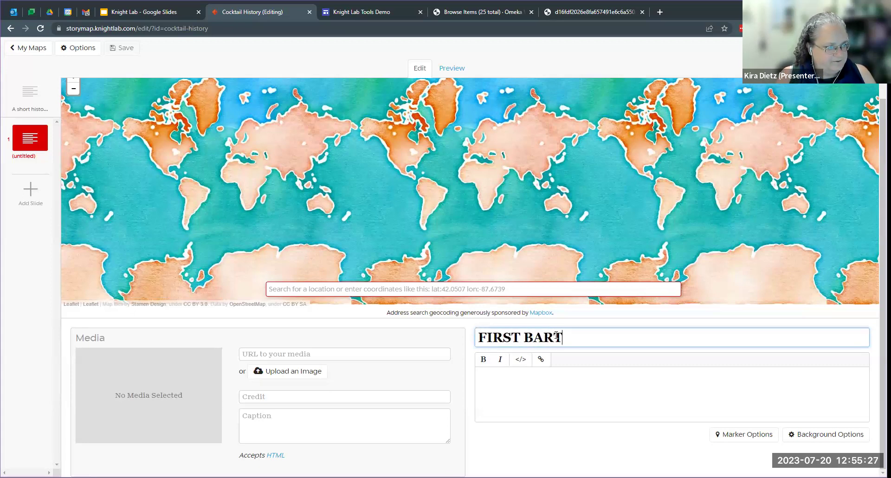
{"action": "type", "text": "ENDER'S GUIDE PUBLISHED"}
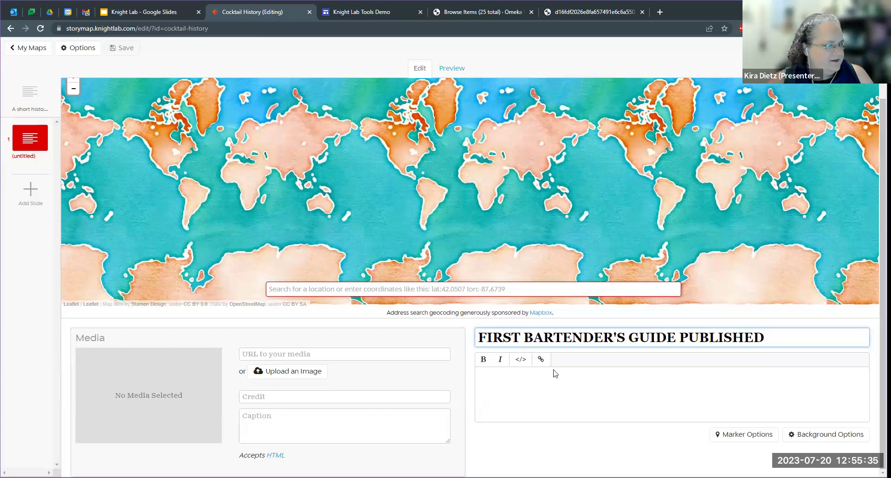
{"action": "left_click", "coordinate": [695, 392]}
Check the slide's marker settings, then return to the Omeka items list.
{"action": "left_click", "coordinate": [756, 435]}
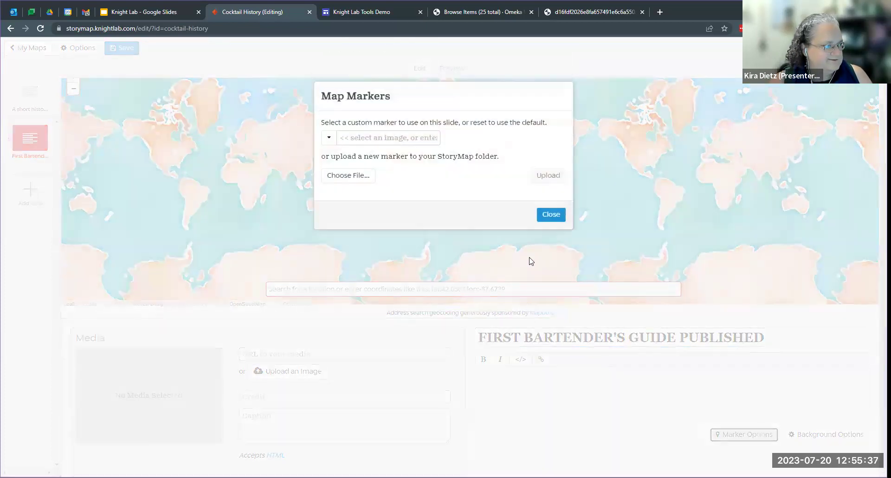
{"action": "left_click", "coordinate": [560, 219]}
{"action": "left_click", "coordinate": [574, 393]}
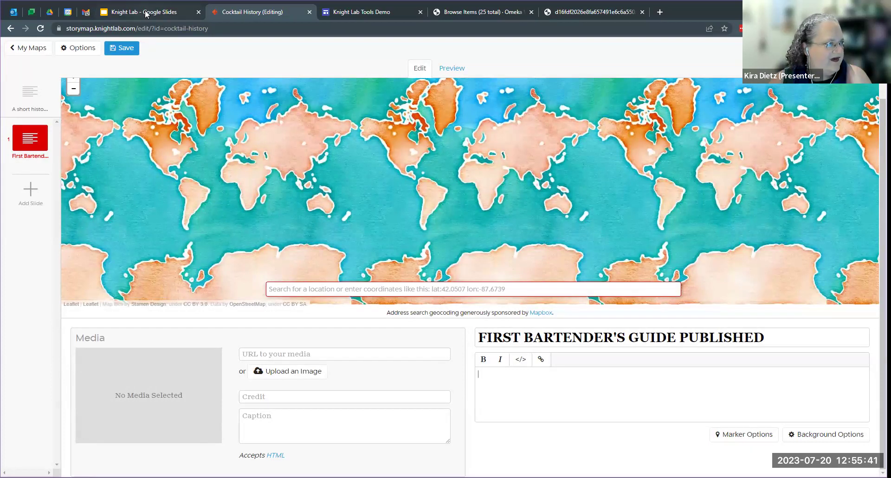
{"action": "left_click", "coordinate": [462, 8]}
{"action": "left_click", "coordinate": [660, 12]}
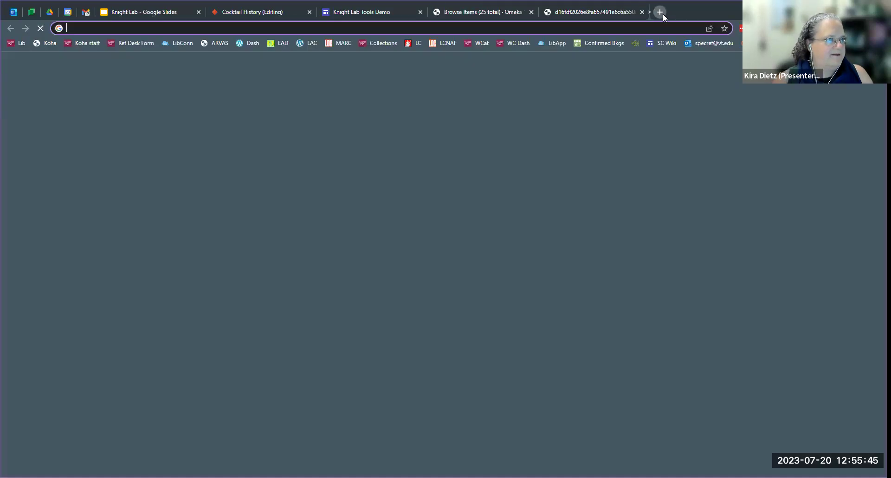
{"action": "type", "text": "wh"}
{"action": "key", "text": "Return"}
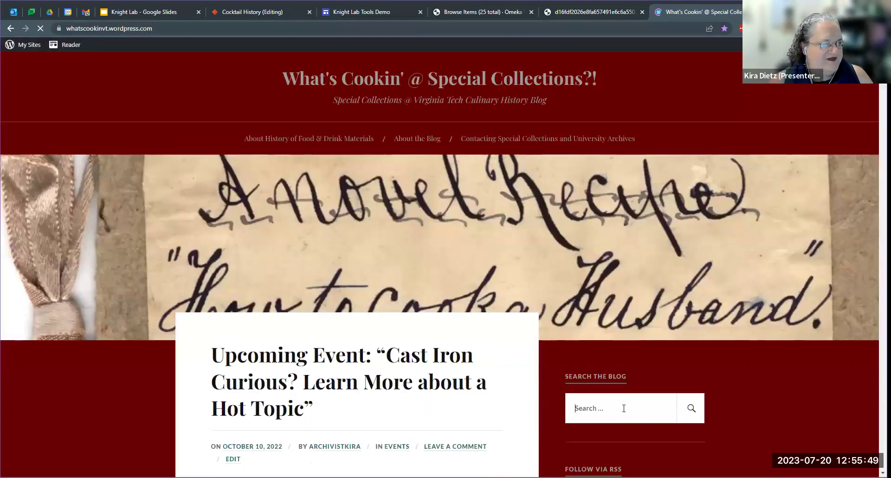
{"action": "left_click", "coordinate": [624, 409]}
{"action": "type", "text": "jerry thomas"}
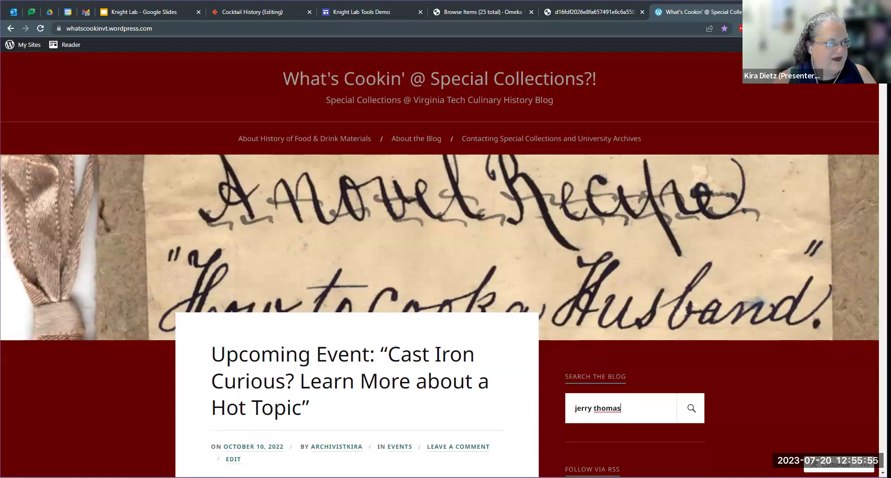
{"action": "key", "text": "ctrl+w"}
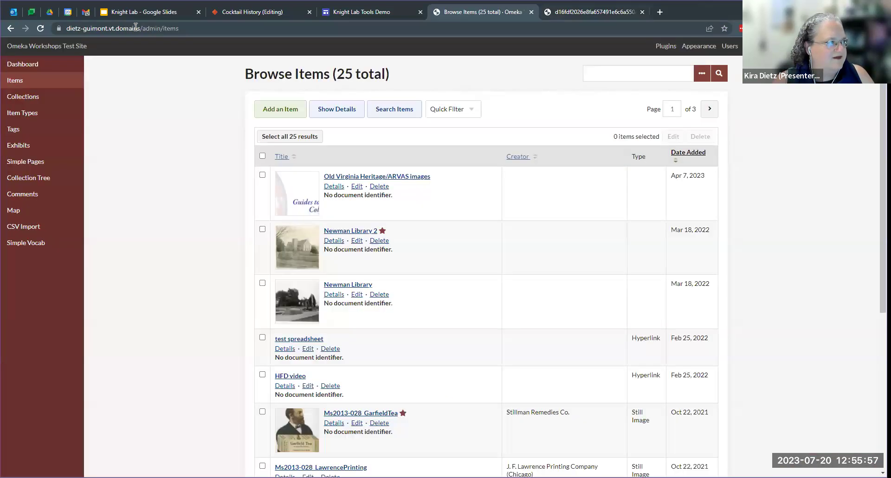
{"action": "left_click", "coordinate": [140, 13]}
Use the Newman Library 2 image as slide media and place the slide at New York, New York.
{"action": "left_click", "coordinate": [217, 13]}
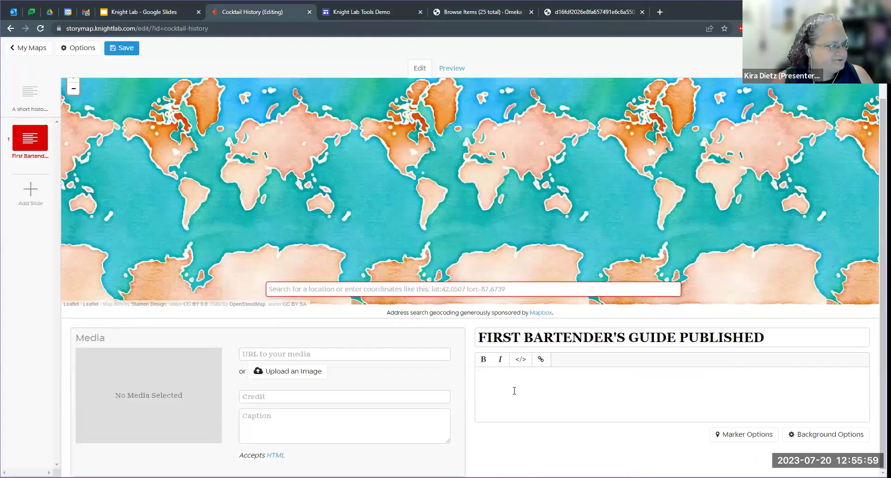
{"action": "left_click", "coordinate": [334, 354]}
{"action": "key", "text": "ctrl+v"}
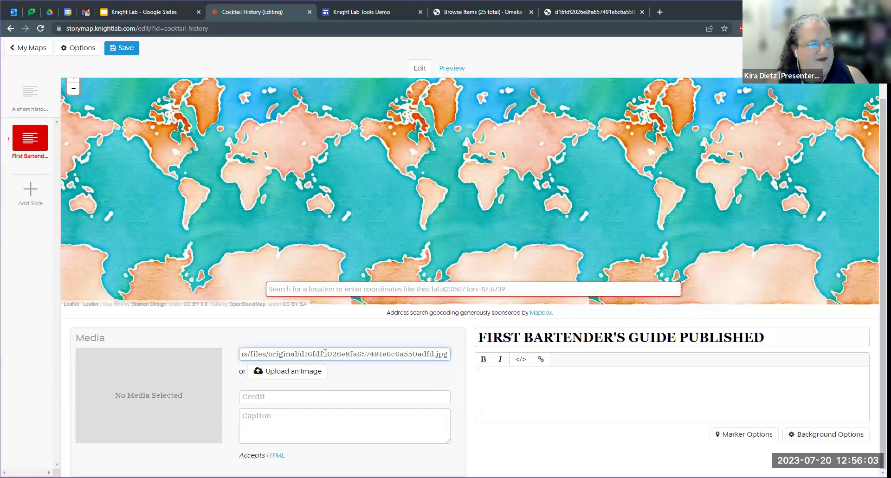
{"action": "left_click", "coordinate": [303, 292]}
{"action": "type", "text": "new"}
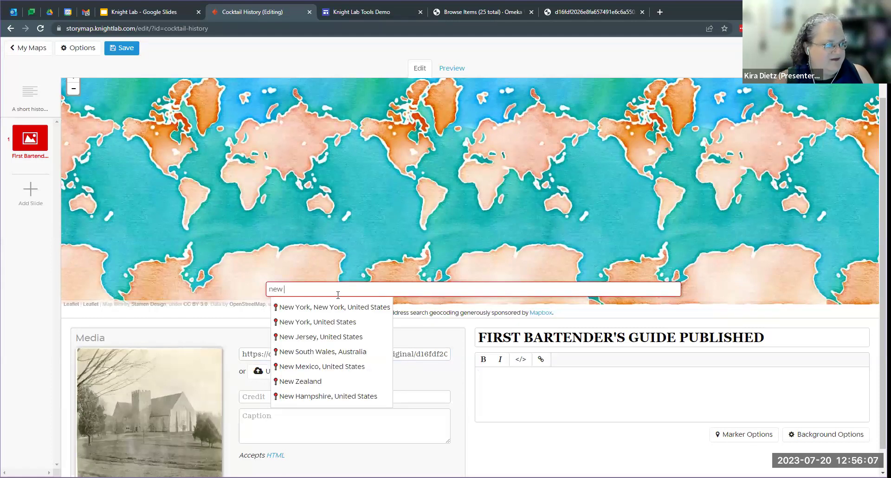
{"action": "left_click", "coordinate": [328, 307]}
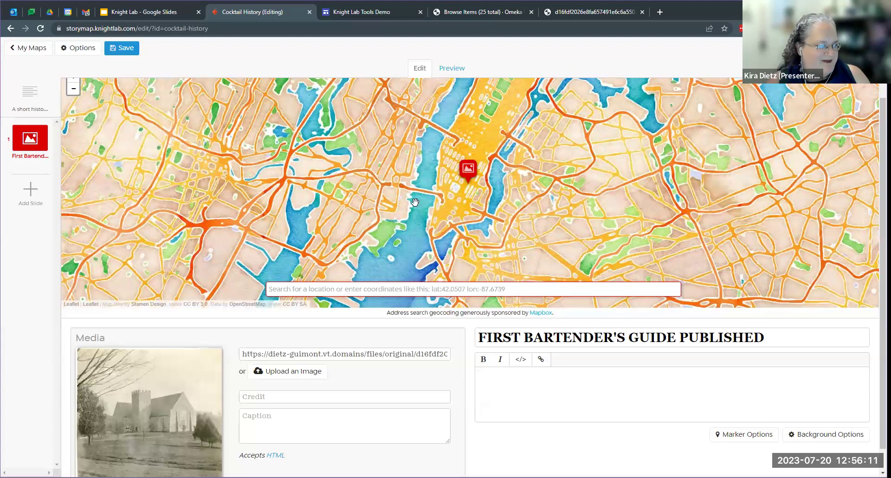
{"action": "scroll", "coordinate": [347, 320], "scroll_direction": "down", "scroll_amount": 1}
Credit the media to 'SCUA, Virginia' with the caption 'Newman Library'.
{"action": "left_click", "coordinate": [279, 375]}
{"action": "type", "text": "SCUA, Virginia"}
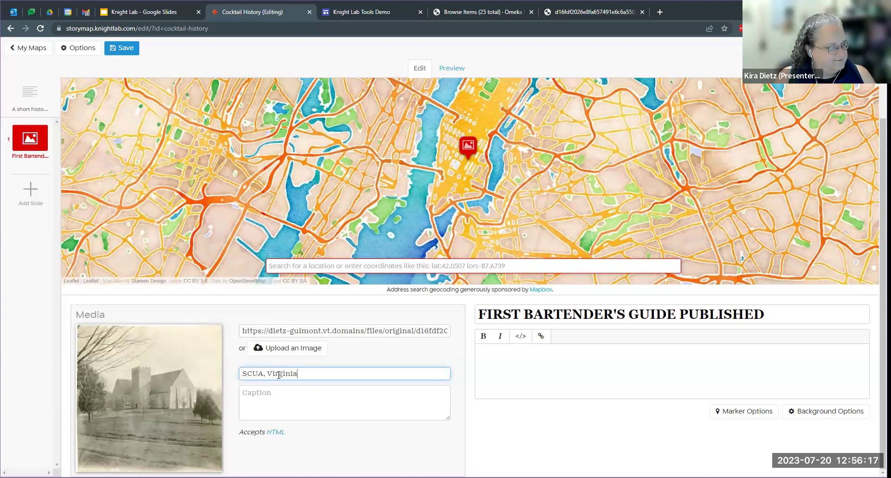
{"action": "left_click", "coordinate": [261, 410]}
{"action": "type", "text": "newman"}
{"action": "key", "text": "BackSpace"}
{"action": "key", "text": "BackSpace"}
{"action": "key", "text": "BackSpace"}
{"action": "type", "text": "ew"}
{"action": "key", "text": "BackSpace"}
{"action": "key", "text": "BackSpace"}
{"action": "type", "text": "Enwm"}
{"action": "key", "text": "BackSpace"}
{"action": "key", "text": "BackSpace"}
{"action": "key", "text": "BackSpace"}
{"action": "key", "text": "BackSpace"}
{"action": "type", "text": "Newman Library"}
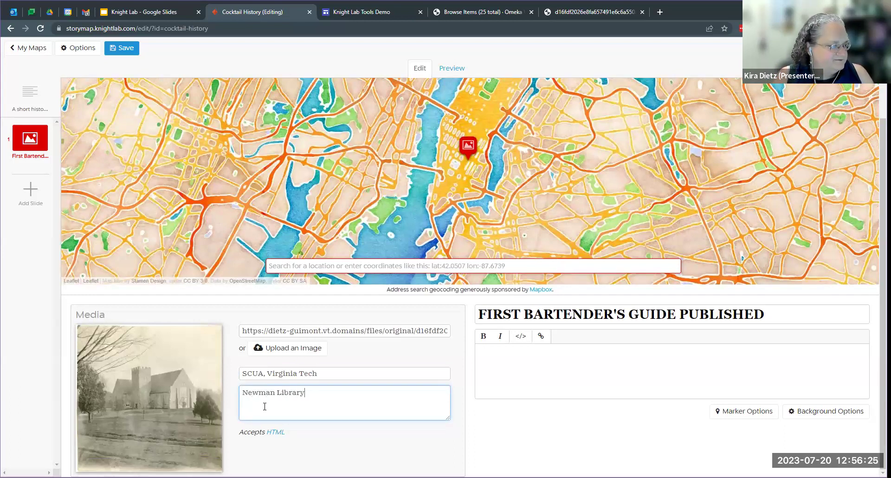
Check the marker settings, type 'By' as the description, and add another slide.
{"action": "left_click", "coordinate": [746, 412]}
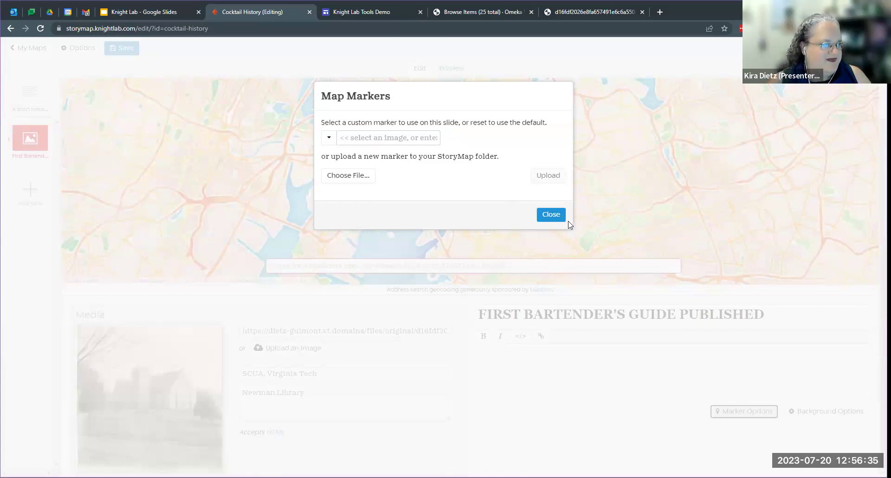
{"action": "left_click", "coordinate": [554, 222]}
{"action": "left_click", "coordinate": [558, 382]}
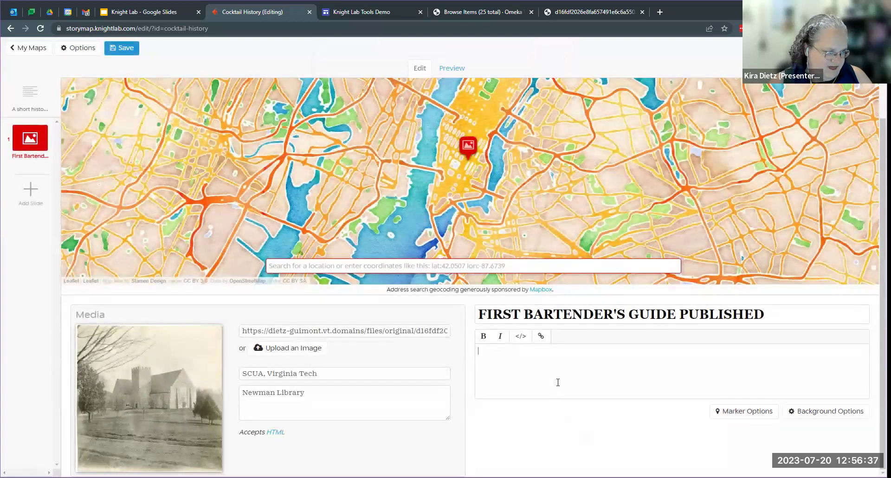
{"action": "type", "text": "By Jerry Thomas"}
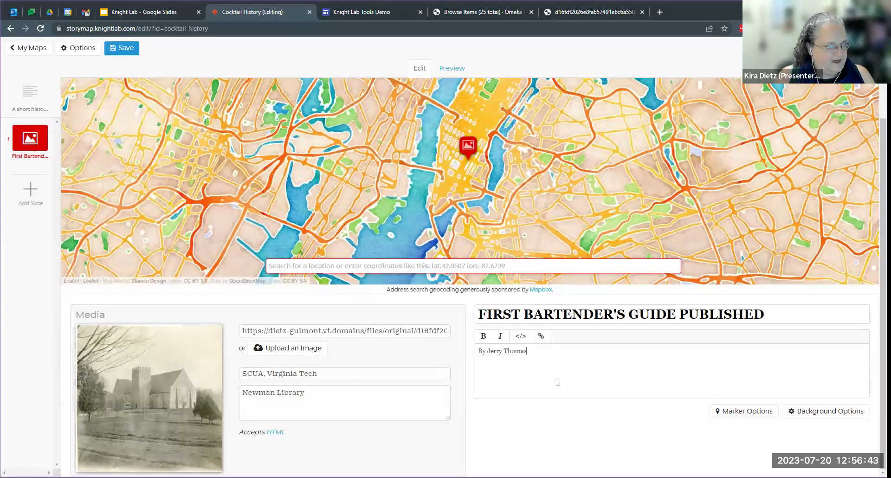
{"action": "left_click", "coordinate": [37, 190]}
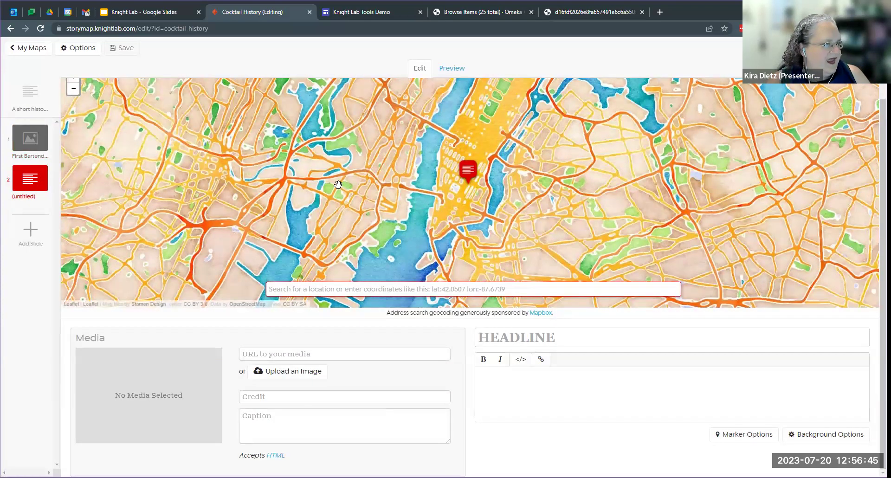
Place the slide at New Orleans, Louisiana and headline it 'PEYCHAUD'S BITTERS INVENTED'.
{"action": "left_click", "coordinate": [327, 289]}
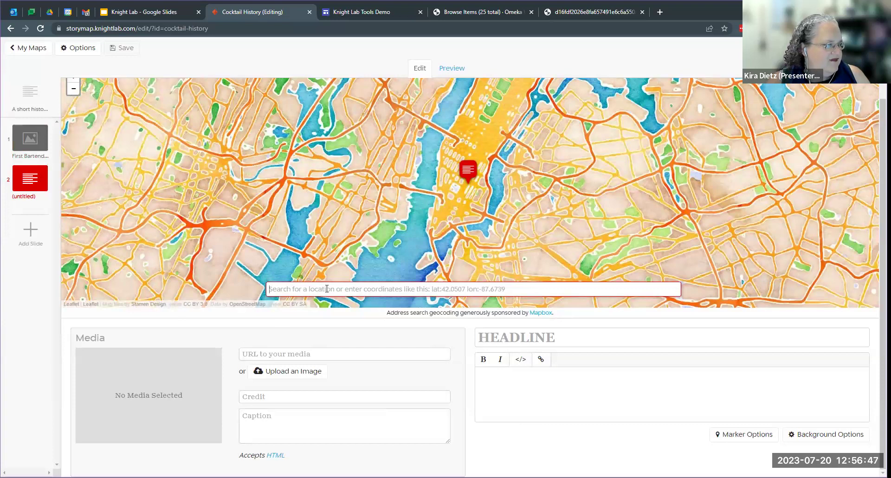
{"action": "type", "text": "New Orleans"}
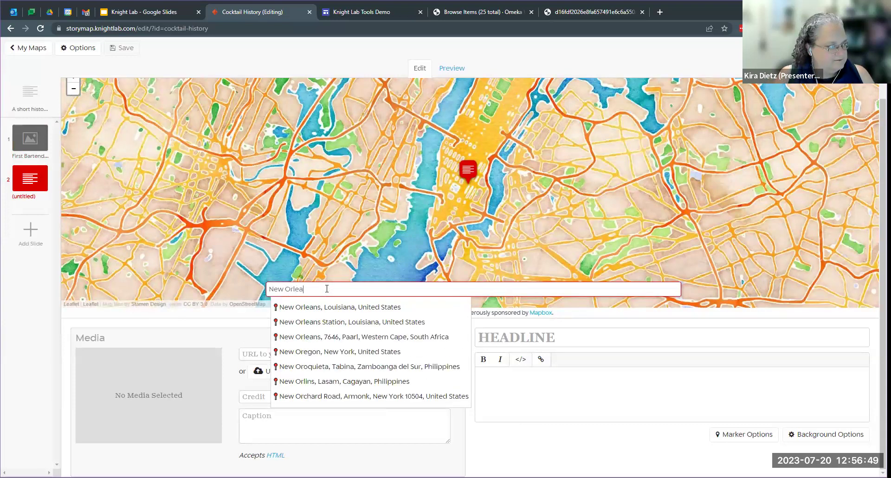
{"action": "left_click", "coordinate": [313, 307]}
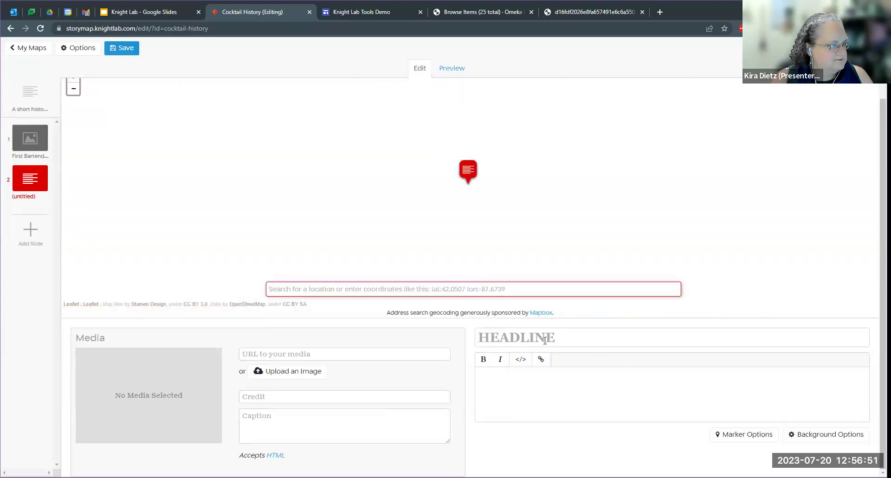
{"action": "type", "text": "PEYCHAUR"}
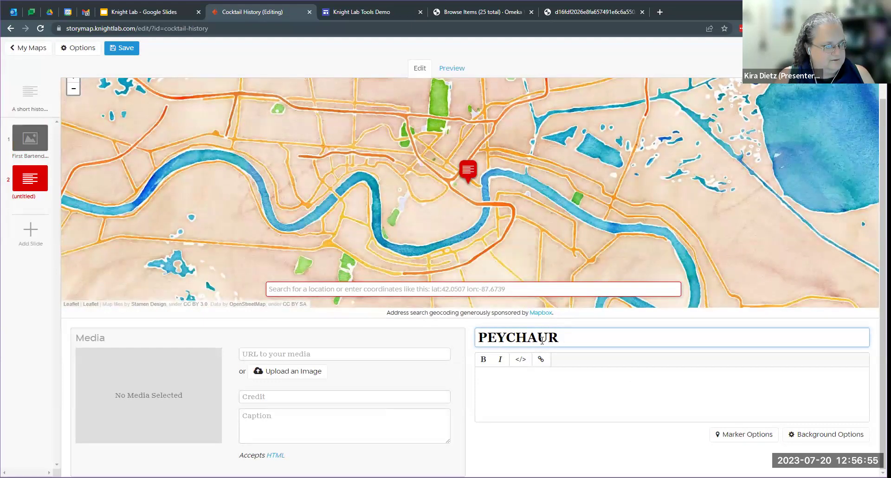
{"action": "key", "text": "BackSpace"}
{"action": "type", "text": "D'S BITTERS"}
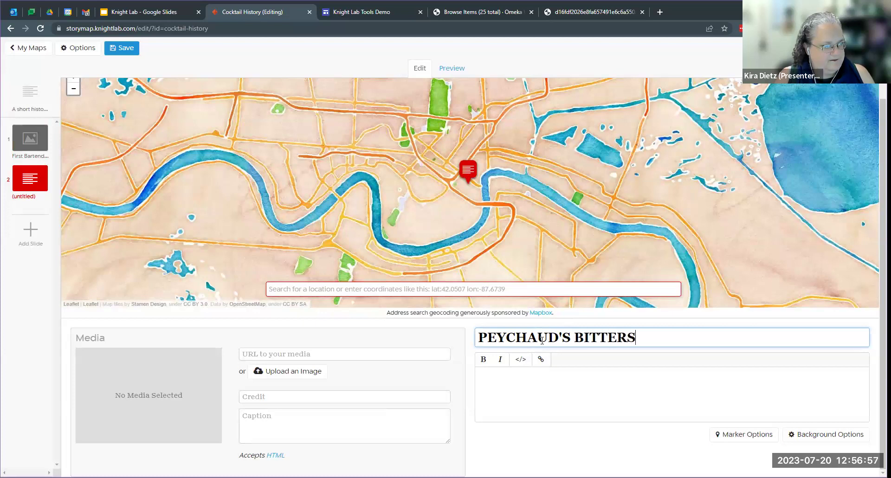
{"action": "type", "text": " INVEN"}
{"action": "key", "text": "BackSpace"}
{"action": "type", "text": "V"}
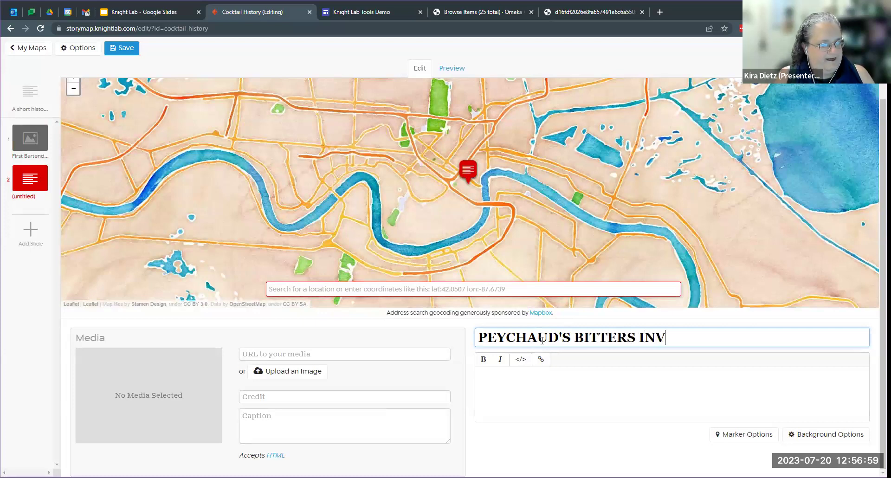
{"action": "type", "text": "ENTED"}
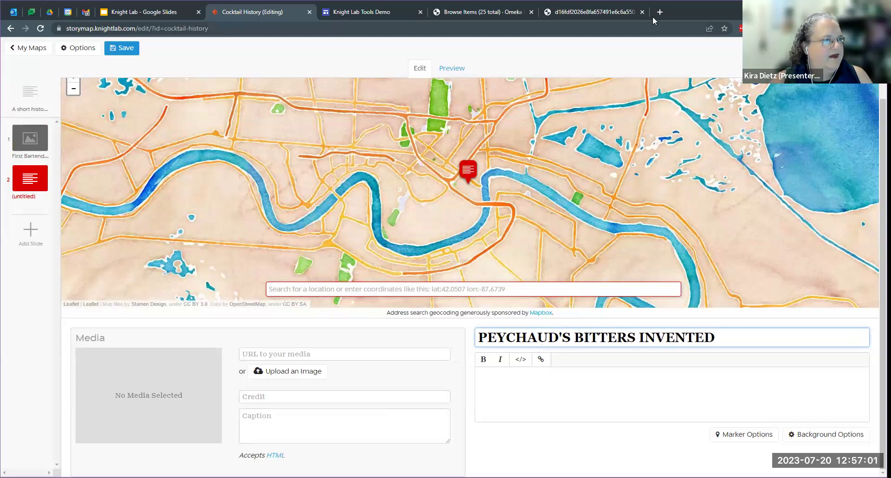
Load youtube.com in a new browser tab.
{"action": "left_click", "coordinate": [661, 12]}
{"action": "type", "text": "you"}
{"action": "key", "text": "Return"}
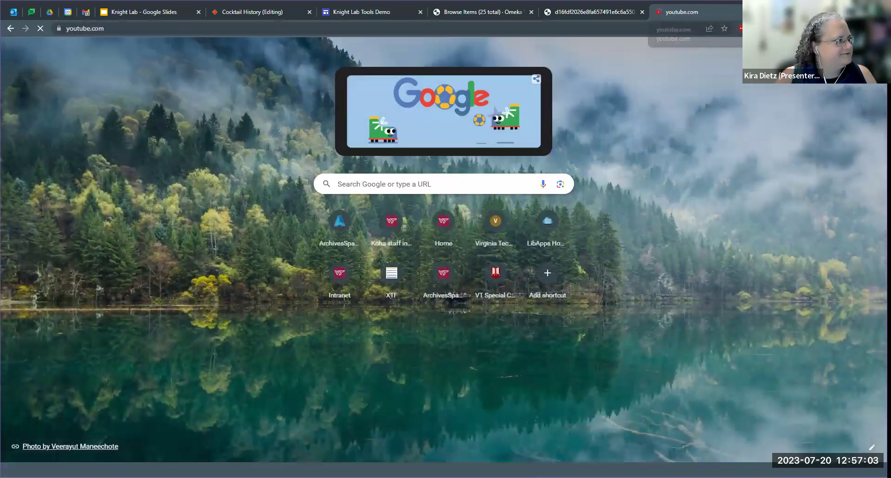
Find the 'Elevate Your Cocktail Game' Blue Blazer video on YouTube, then close its tab.
{"action": "left_click", "coordinate": [345, 49]}
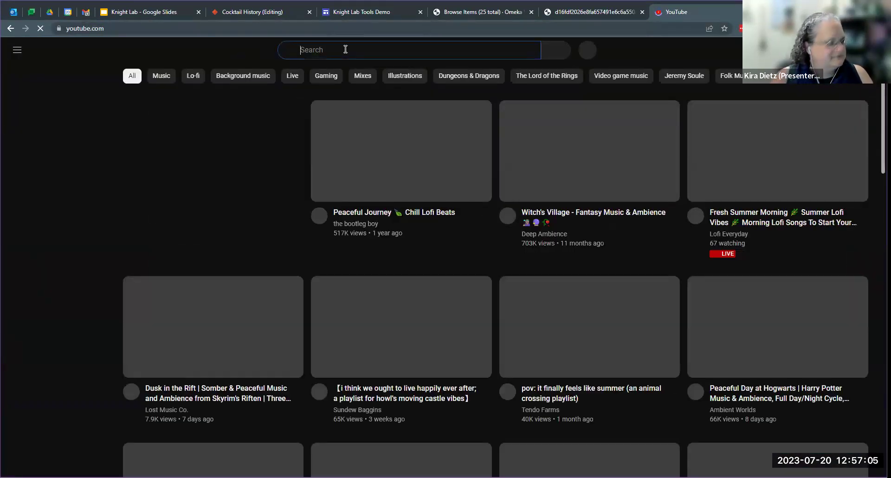
{"action": "type", "text": "blue blazer cocktail"}
{"action": "key", "text": "Return"}
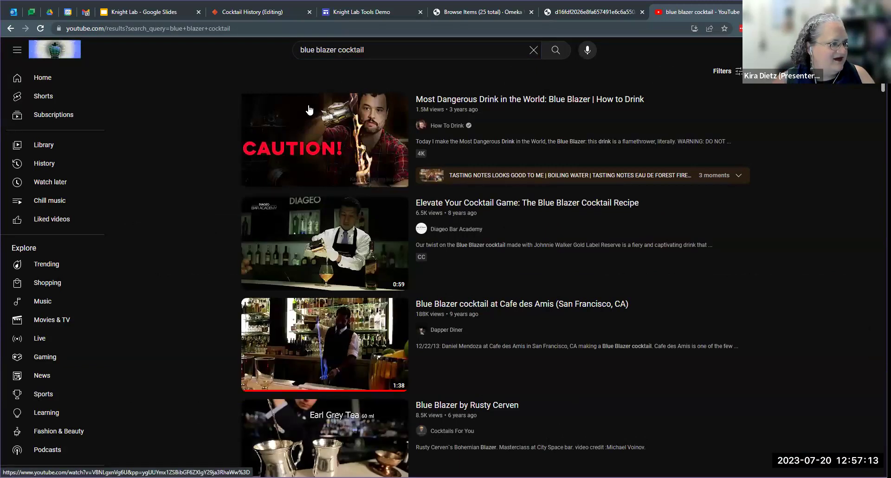
{"action": "mouse_move", "coordinate": [306, 112]}
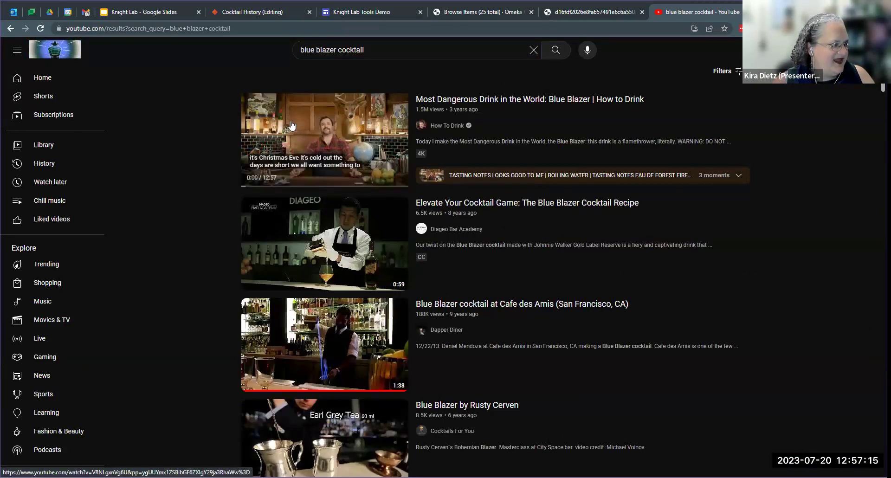
{"action": "left_click", "coordinate": [316, 251]}
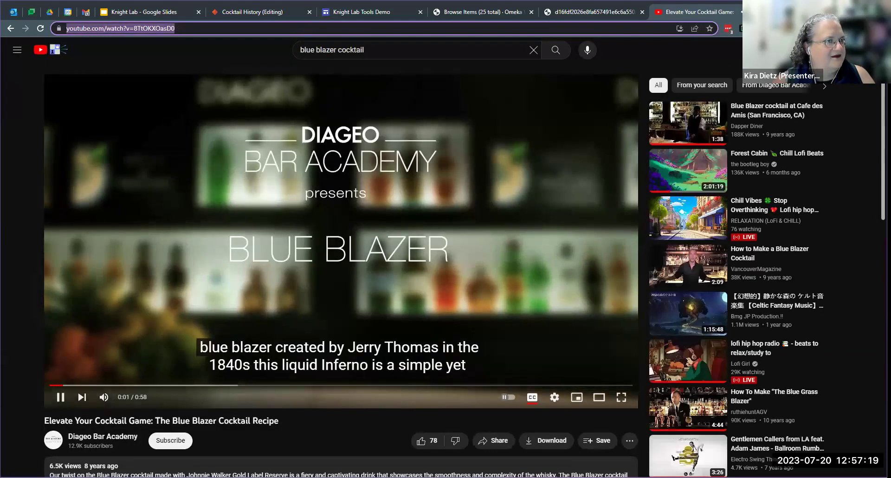
{"action": "key", "text": "ctrl+w"}
{"action": "left_click", "coordinate": [353, 354]}
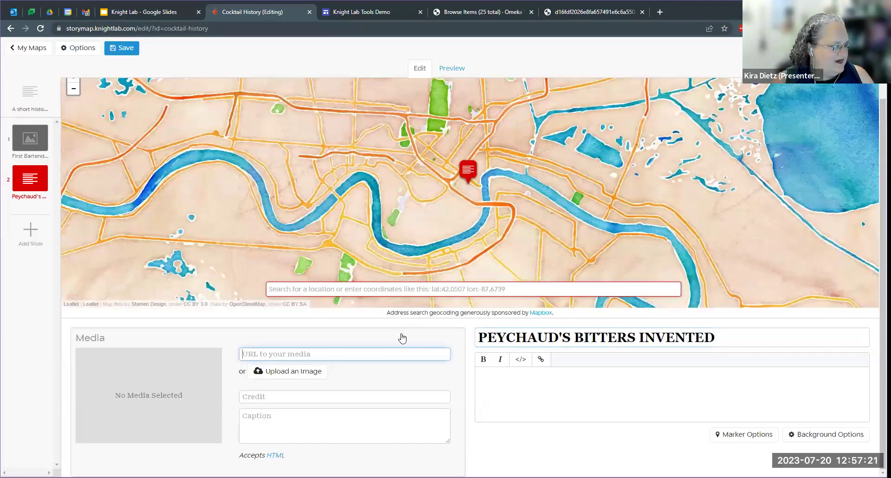
Paste the Blue Blazer YouTube URL as slide 2's media and credit it 'YouTube'.
{"action": "type", "text": "https://www.youtube.com/watch?v=8TtOKXOasD0"}
{"action": "left_click", "coordinate": [542, 412]}
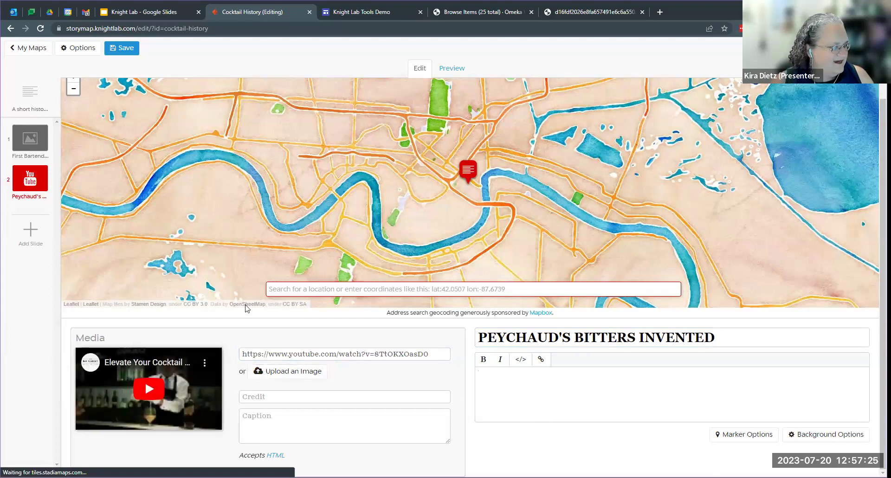
{"action": "left_click", "coordinate": [278, 396]}
{"action": "type", "text": "YouTube"}
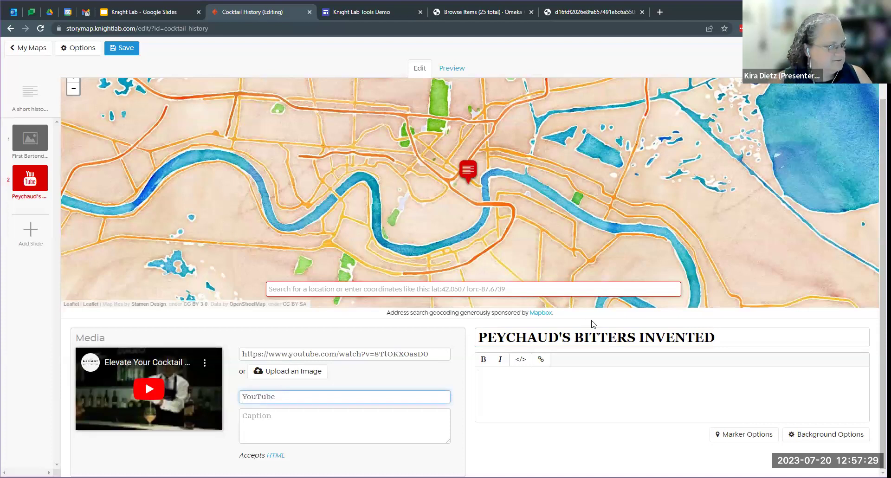
{"action": "left_click", "coordinate": [726, 433]}
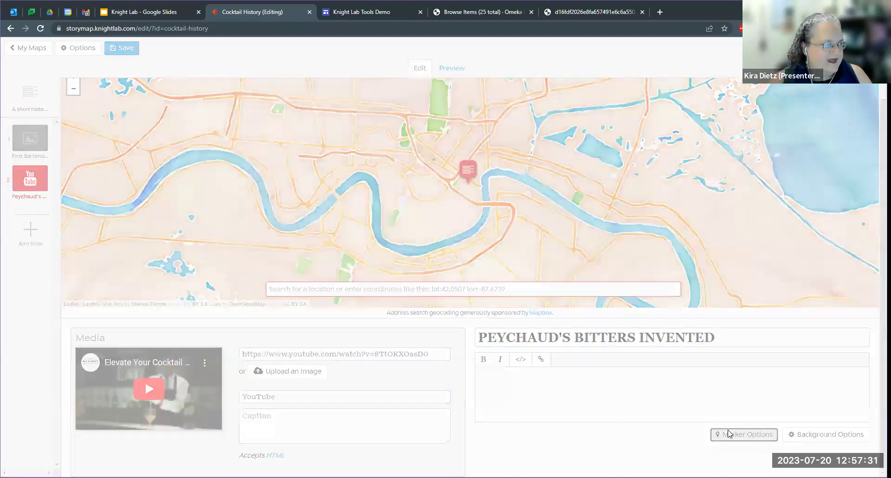
{"action": "left_click", "coordinate": [564, 220]}
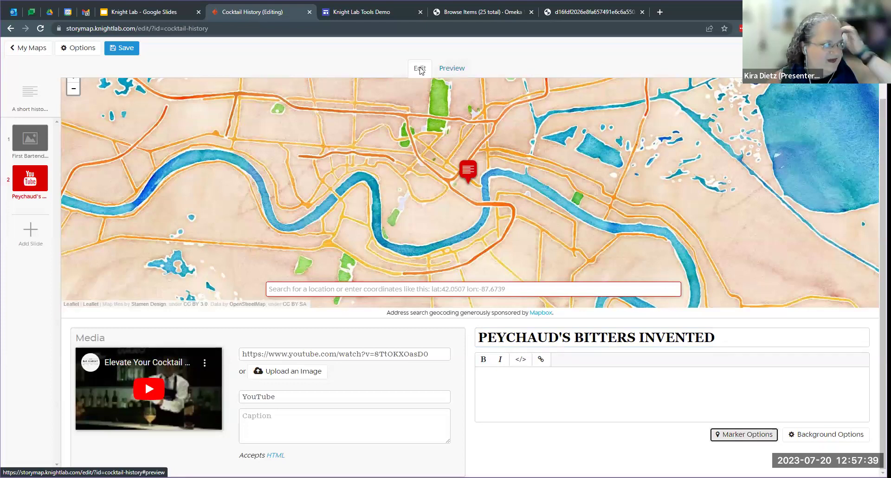
Preview Cocktail History from its title slide through to the Peychaud's Bitters slide.
{"action": "left_click", "coordinate": [464, 74]}
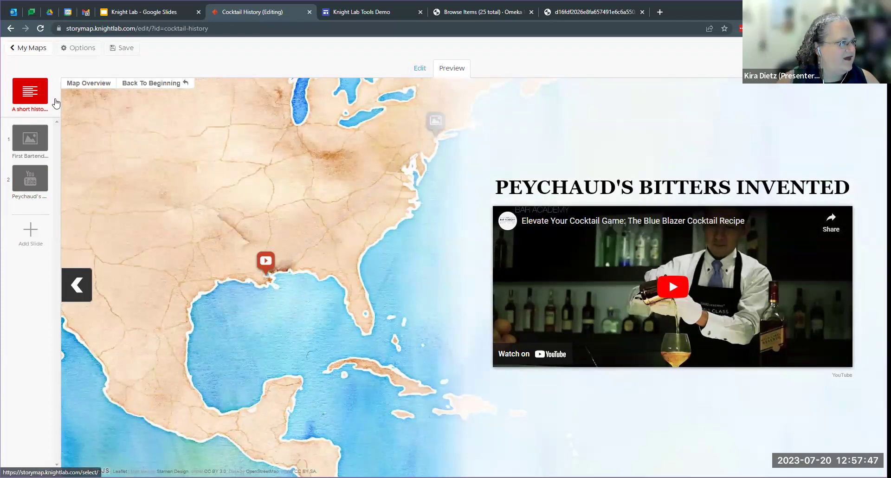
{"action": "left_click", "coordinate": [25, 90]}
{"action": "left_click", "coordinate": [452, 68]}
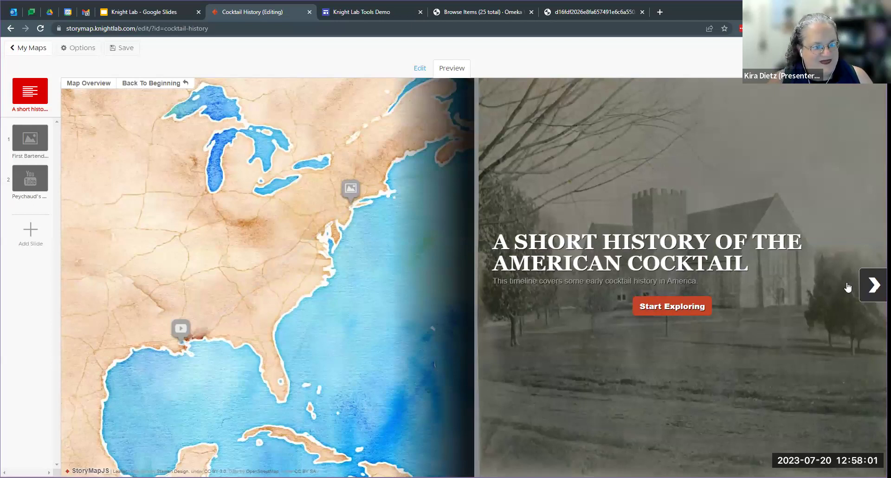
{"action": "left_click", "coordinate": [685, 312]}
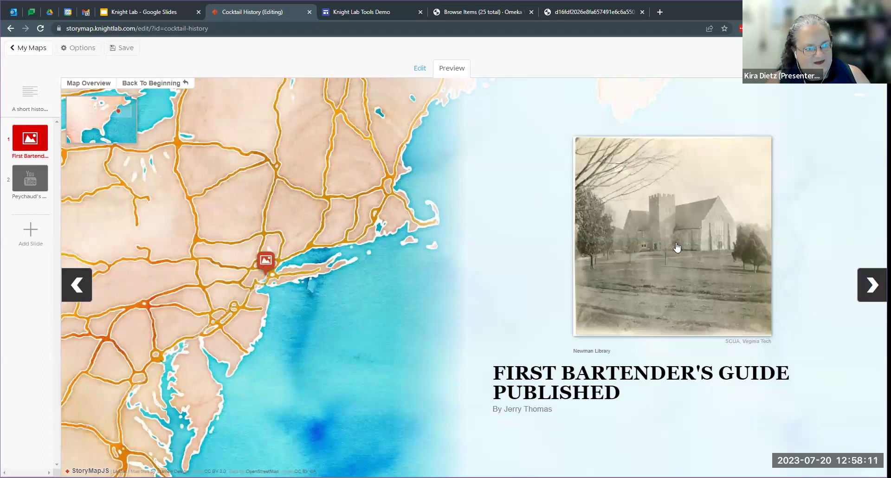
{"action": "left_click", "coordinate": [872, 285]}
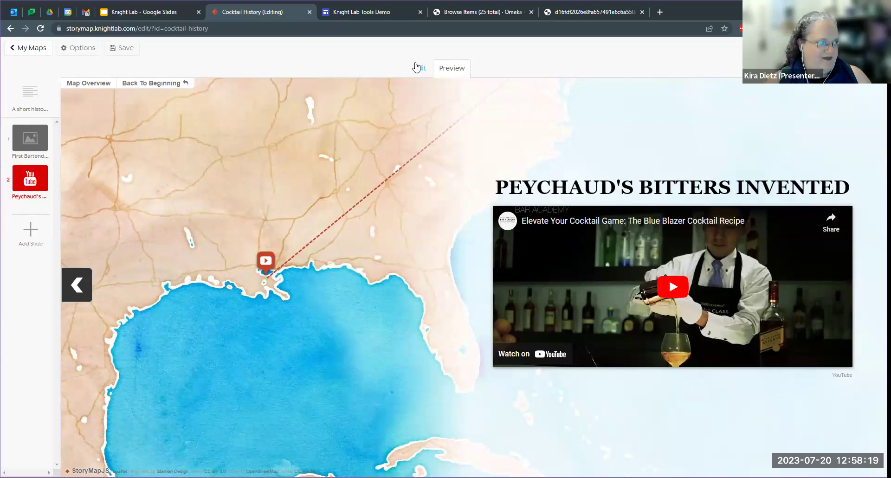
Jump back to the title slide, view the map overview, then return to My Maps.
{"action": "left_click", "coordinate": [160, 85]}
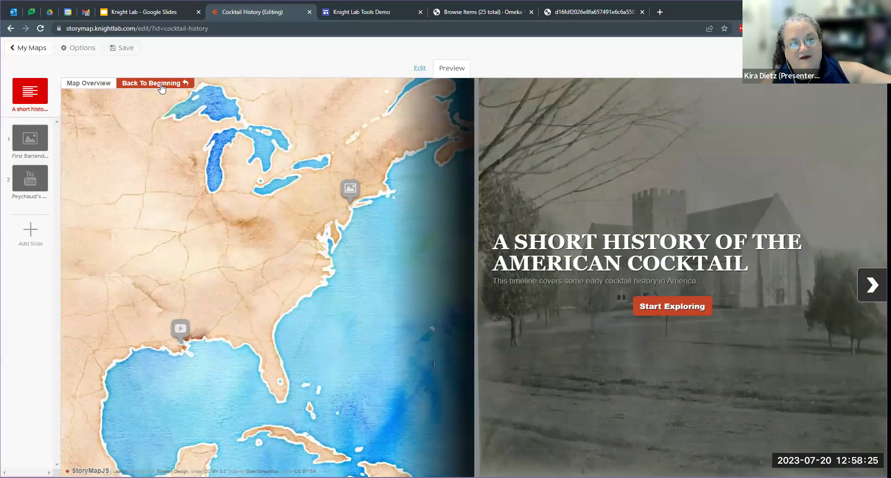
{"action": "key", "text": "Right"}
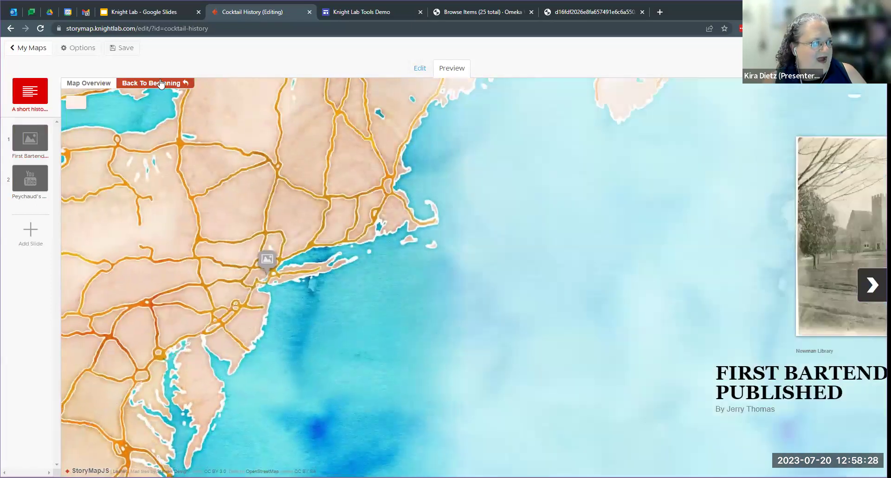
{"action": "left_click", "coordinate": [160, 84]}
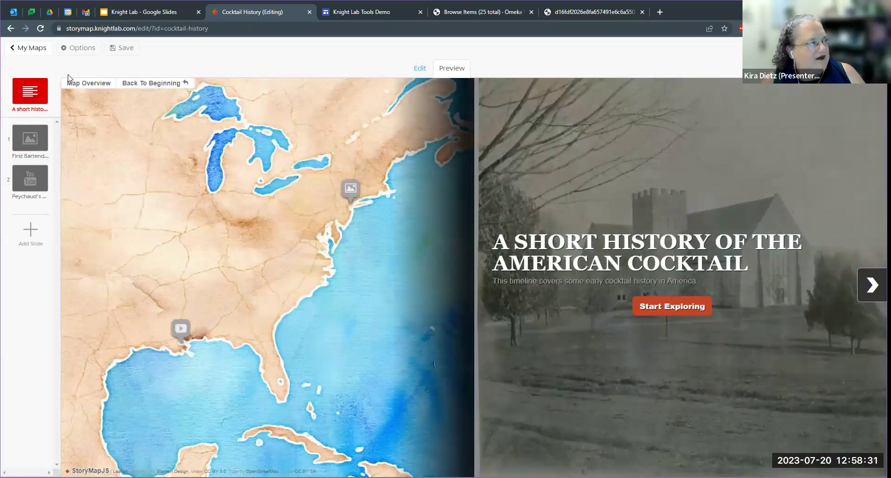
{"action": "left_click", "coordinate": [151, 84]}
{"action": "left_click", "coordinate": [679, 306]}
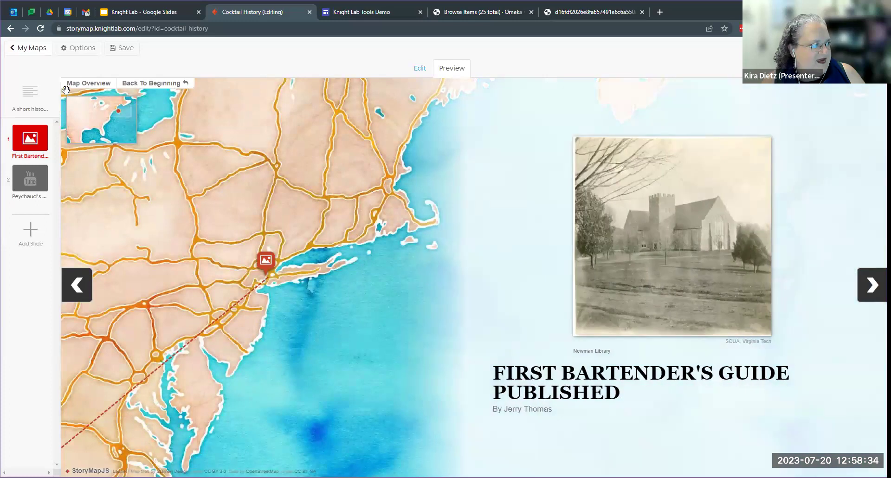
{"action": "left_click", "coordinate": [72, 90]}
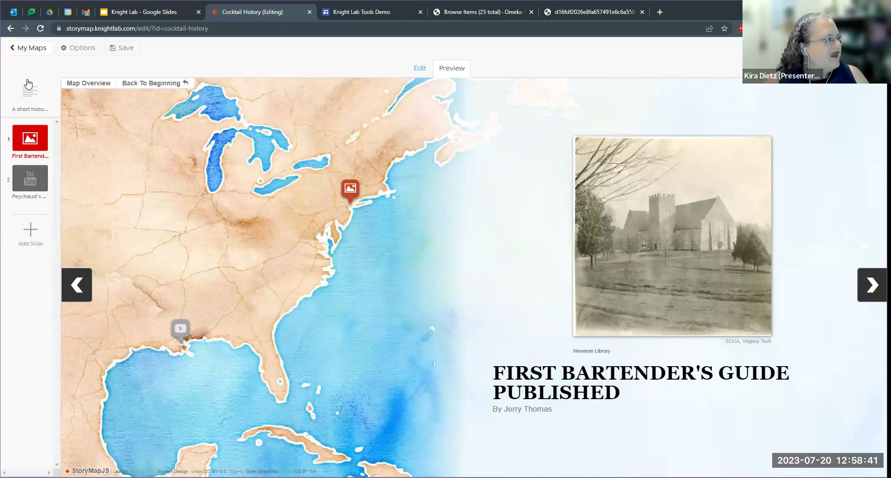
{"action": "left_click", "coordinate": [28, 47]}
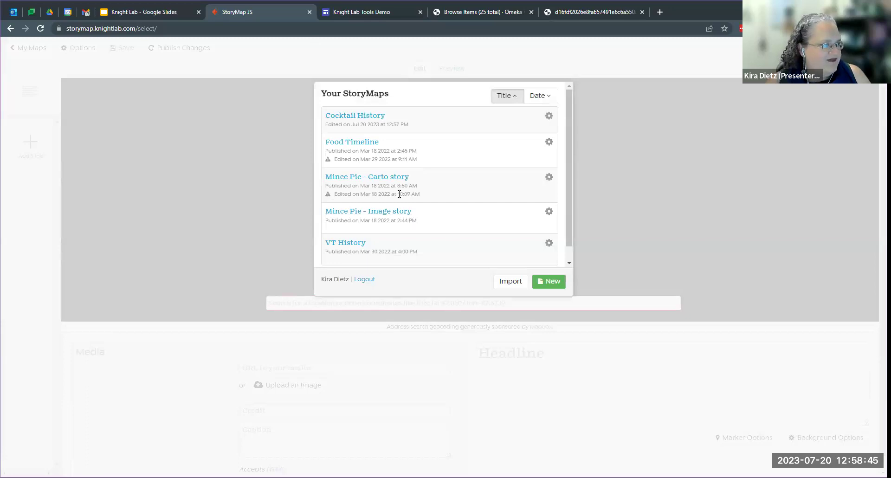
Preview Mince Pie – Carto through the 14th Century, 1635, 1870 and 1916 slides, then return to My Maps.
{"action": "left_click", "coordinate": [368, 177]}
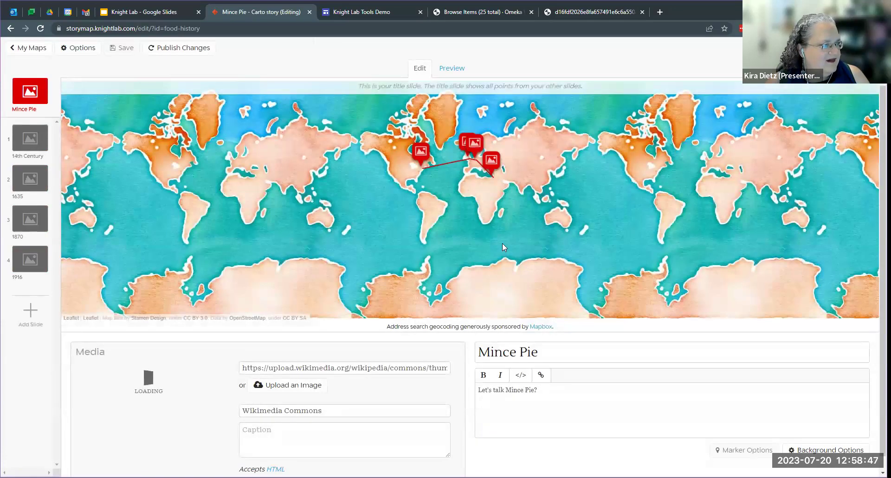
{"action": "left_click", "coordinate": [437, 71]}
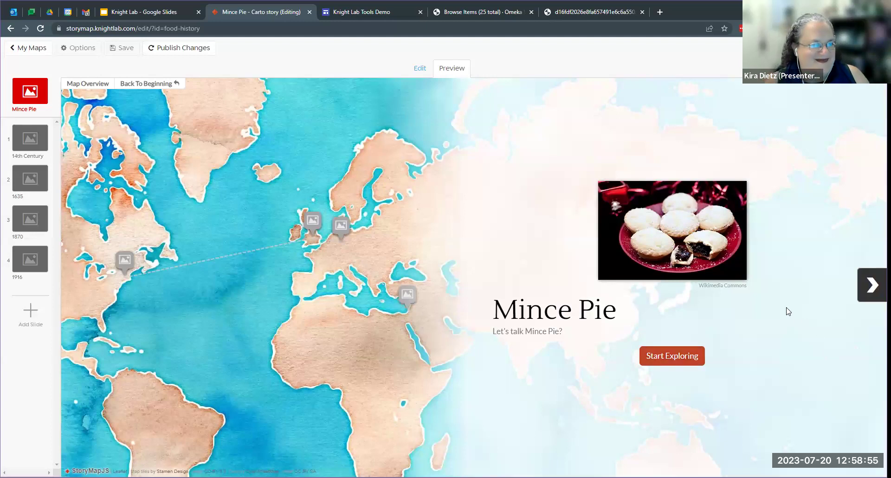
{"action": "left_click", "coordinate": [866, 287]}
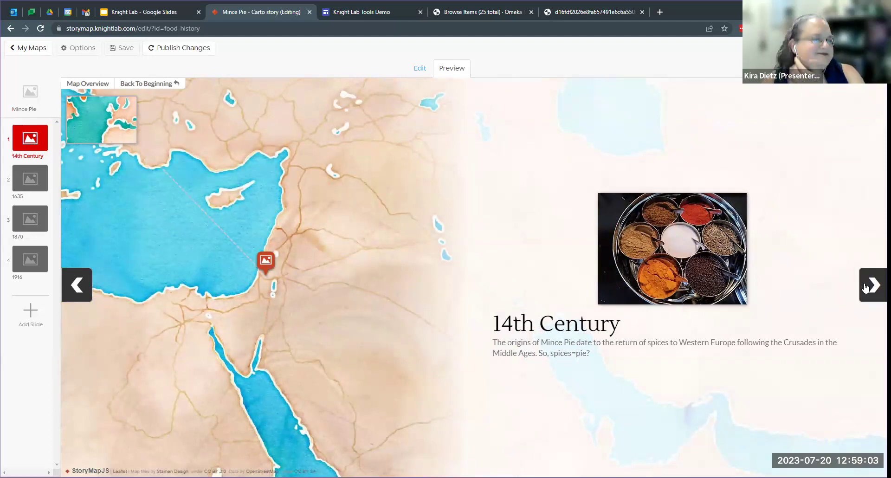
{"action": "left_click", "coordinate": [867, 287]}
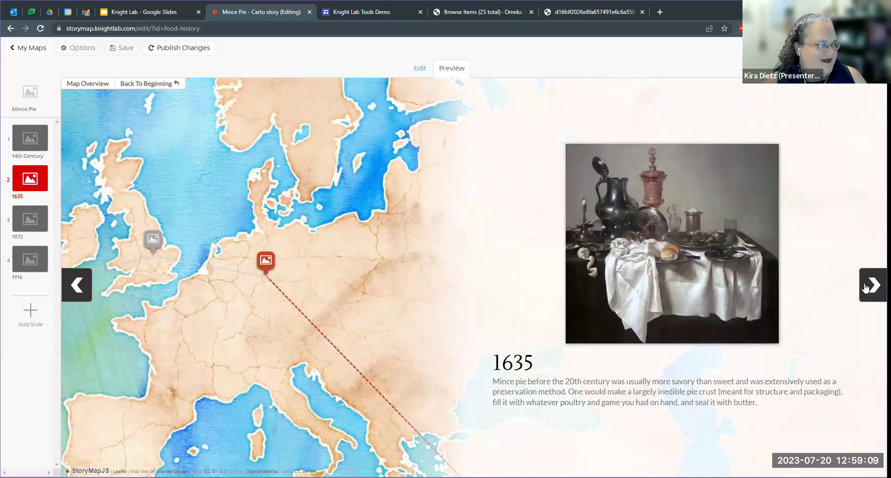
{"action": "left_click", "coordinate": [867, 287]}
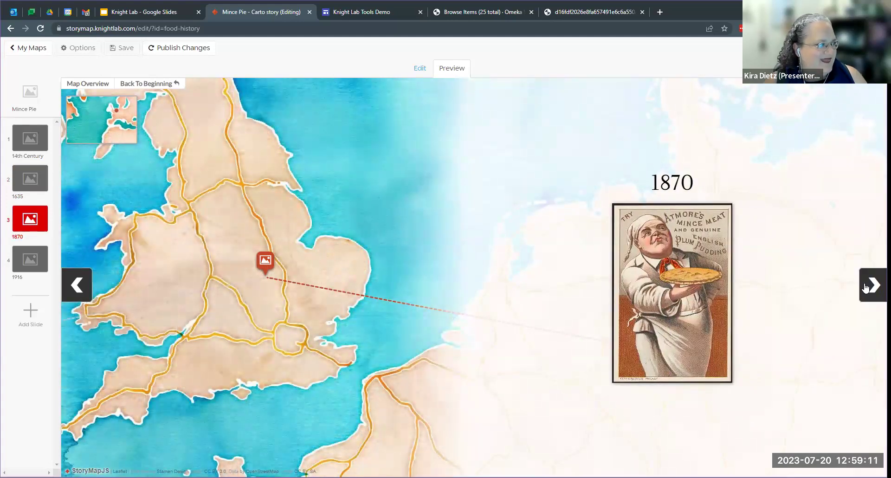
{"action": "left_click", "coordinate": [866, 287]}
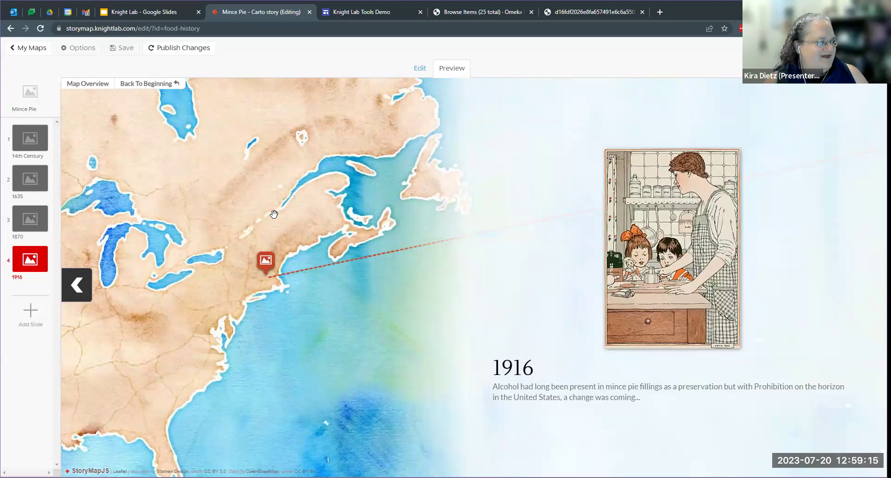
{"action": "left_click", "coordinate": [13, 46]}
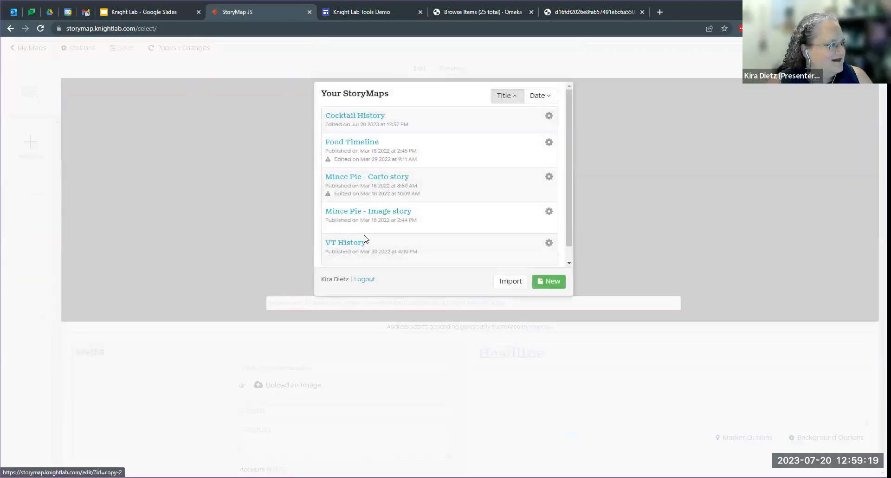
Preview Food Timeline through its Bread, coffee, Snack Cakes and Oysters? slides, then open Options.
{"action": "left_click", "coordinate": [362, 244]}
{"action": "left_click", "coordinate": [369, 143]}
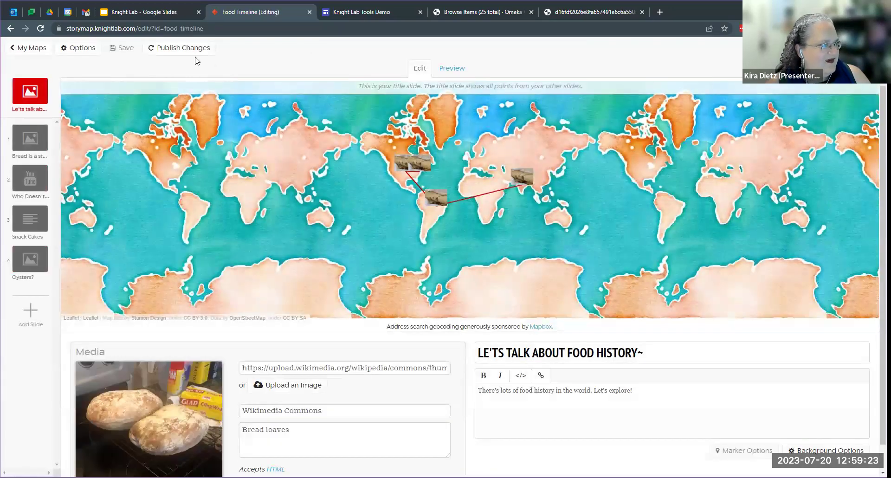
{"action": "left_click", "coordinate": [460, 71]}
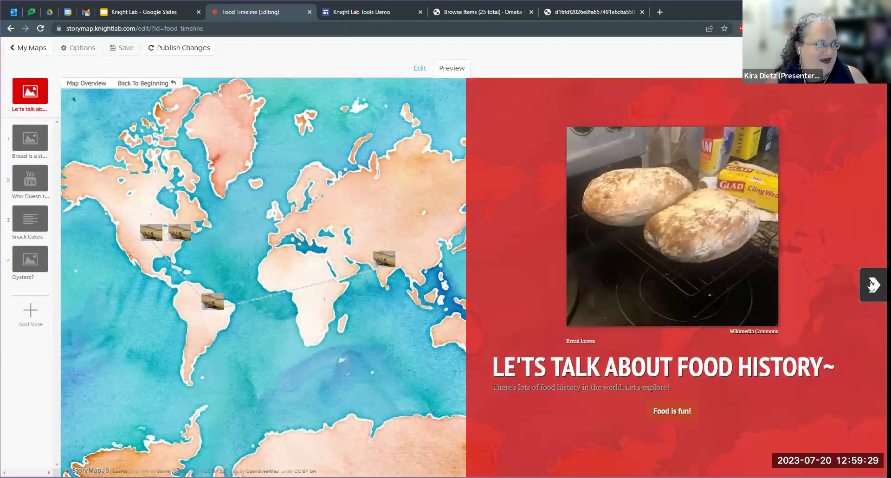
{"action": "left_click", "coordinate": [872, 285]}
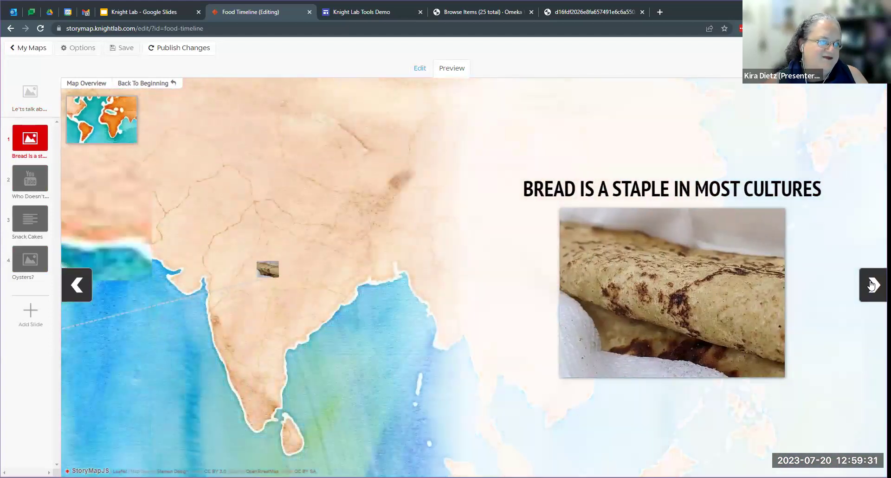
{"action": "left_click", "coordinate": [872, 285]}
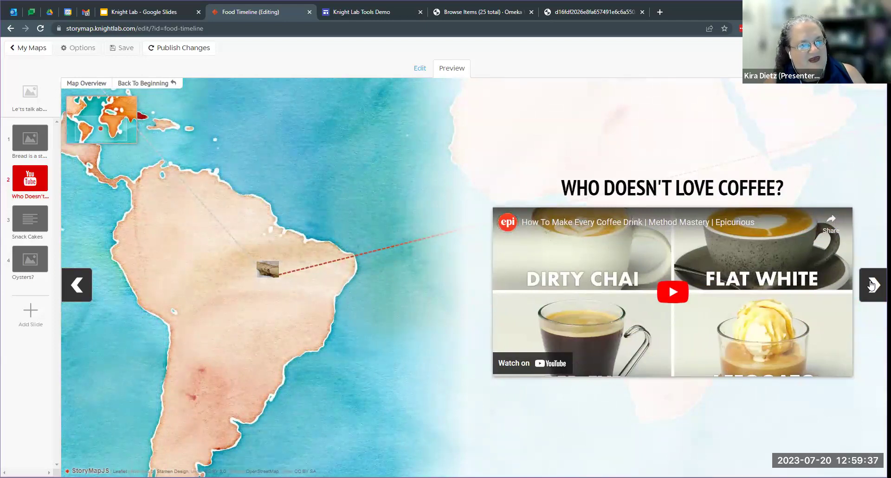
{"action": "left_click", "coordinate": [872, 285]}
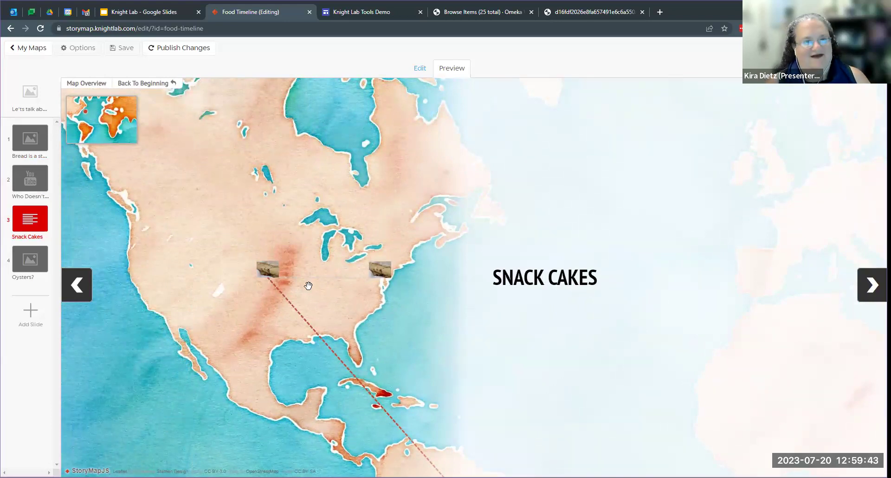
{"action": "left_click", "coordinate": [872, 292]}
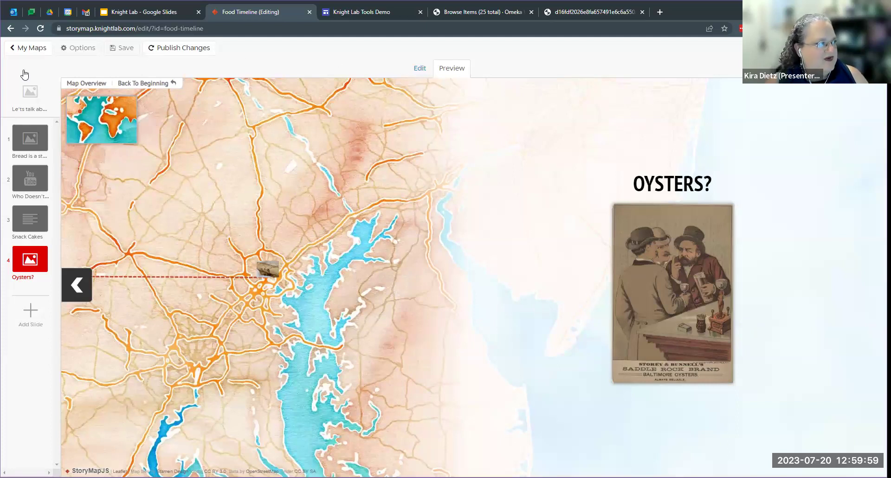
{"action": "left_click", "coordinate": [77, 48]}
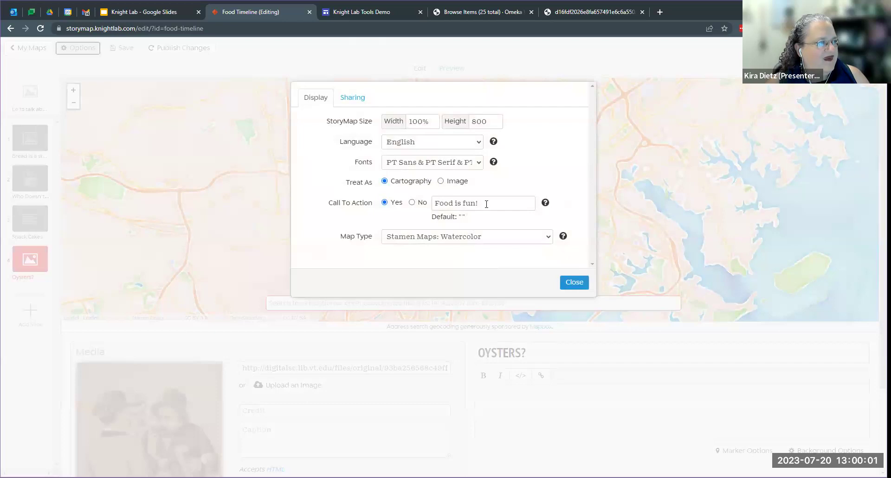
Check the Fonts and Map Type lists without changes, close Options, and open Share.
{"action": "left_click", "coordinate": [444, 168]}
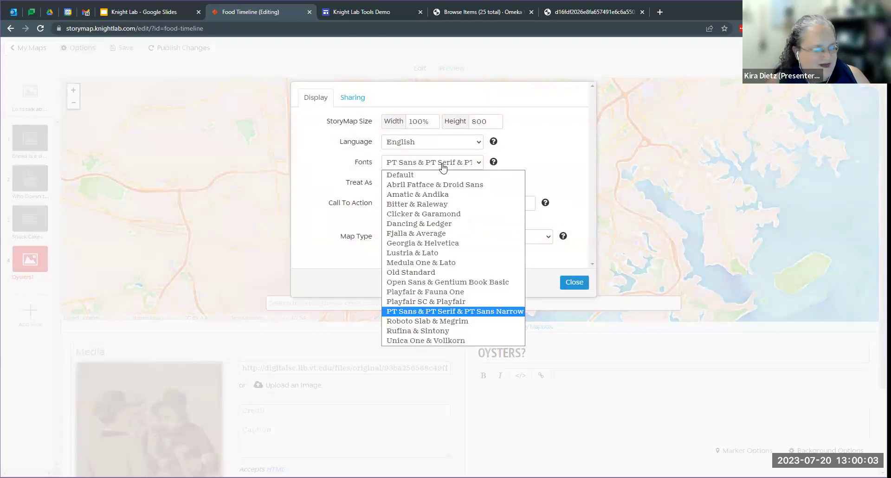
{"action": "key", "text": "Escape"}
{"action": "left_click", "coordinate": [447, 242]}
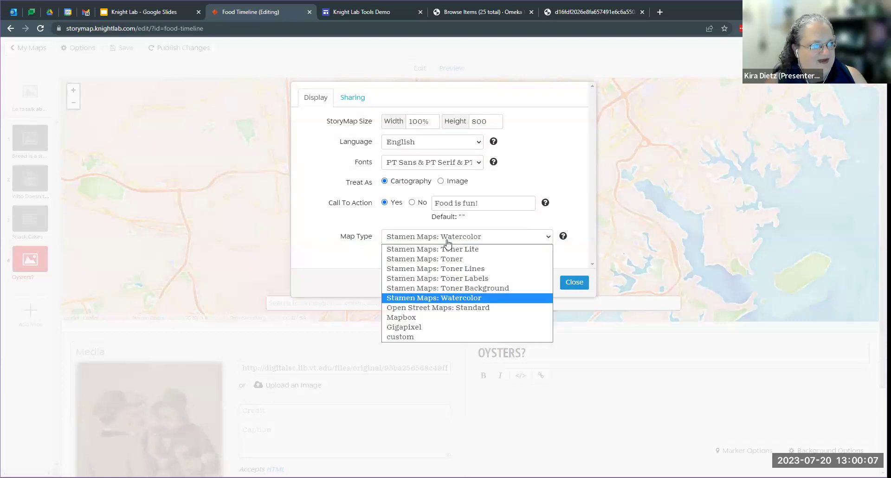
{"action": "left_click", "coordinate": [478, 121]}
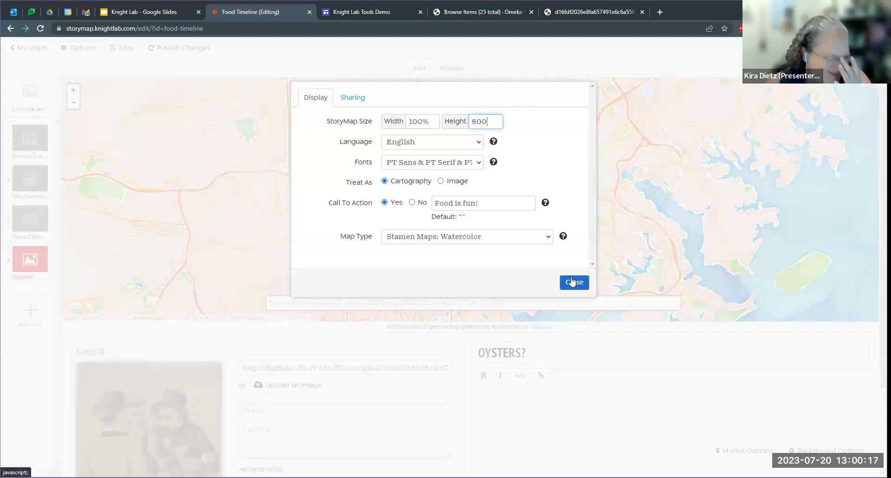
{"action": "left_click", "coordinate": [574, 282]}
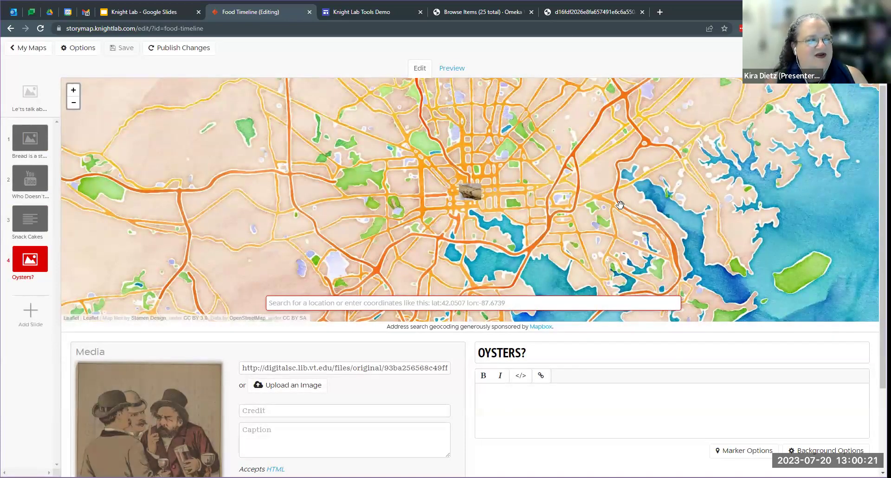
{"action": "left_click", "coordinate": [761, 47]}
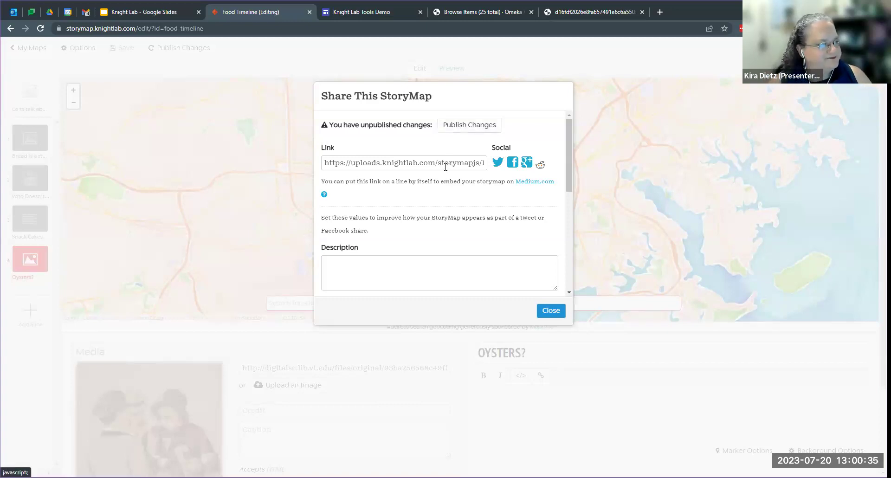
Reopen share settings via Options > Sharing and select the entire share link.
{"action": "left_click", "coordinate": [556, 311]}
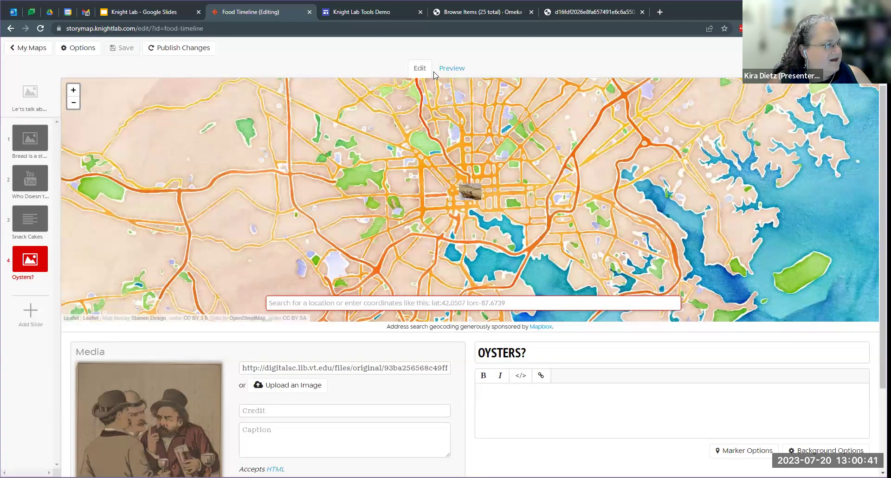
{"action": "scroll", "coordinate": [213, 285], "scroll_direction": "down", "scroll_amount": 2}
{"action": "scroll", "coordinate": [482, 309], "scroll_direction": "up", "scroll_amount": 2}
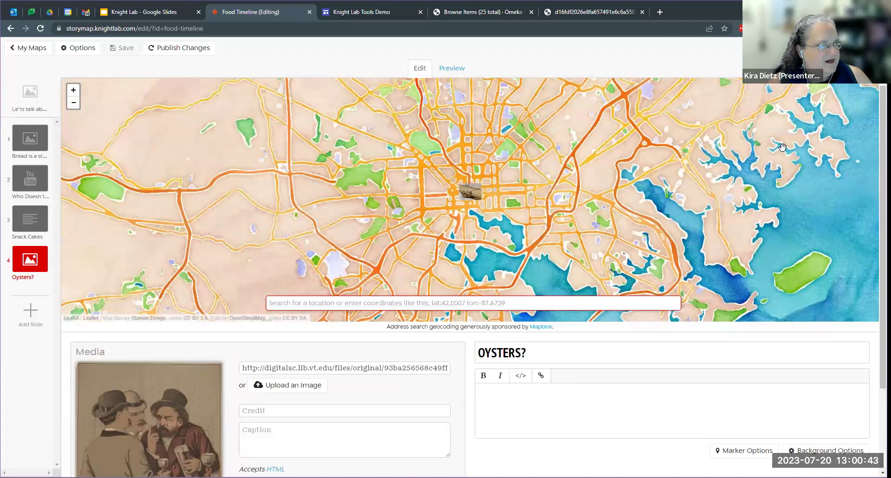
{"action": "left_click", "coordinate": [79, 50]}
{"action": "left_click", "coordinate": [353, 98]}
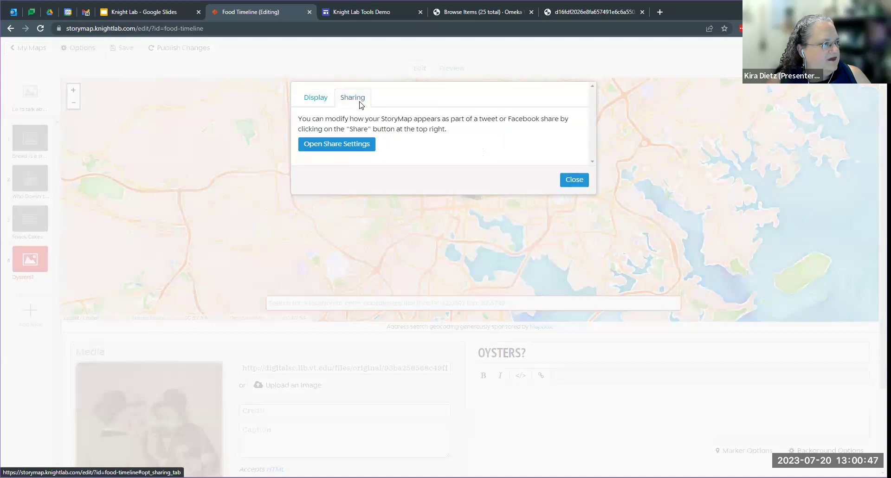
{"action": "left_click", "coordinate": [353, 139]}
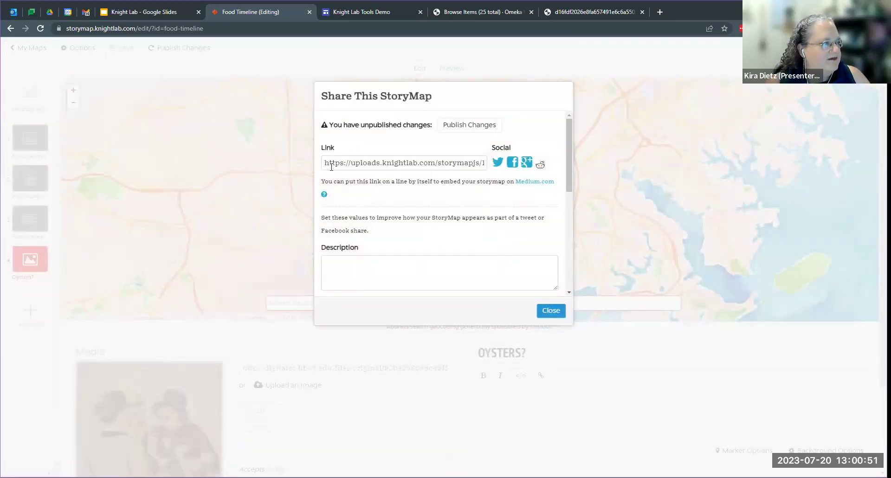
{"action": "left_click", "coordinate": [324, 194]}
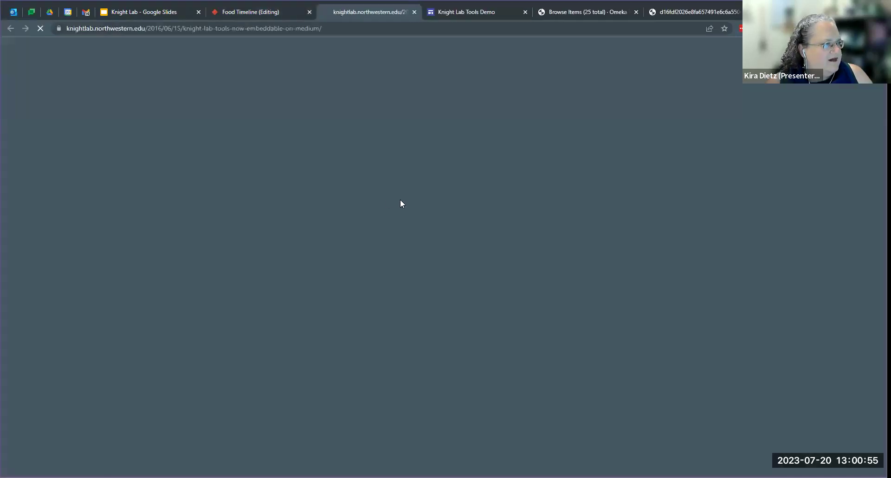
{"action": "left_click", "coordinate": [420, 12]}
{"action": "left_click", "coordinate": [334, 162]}
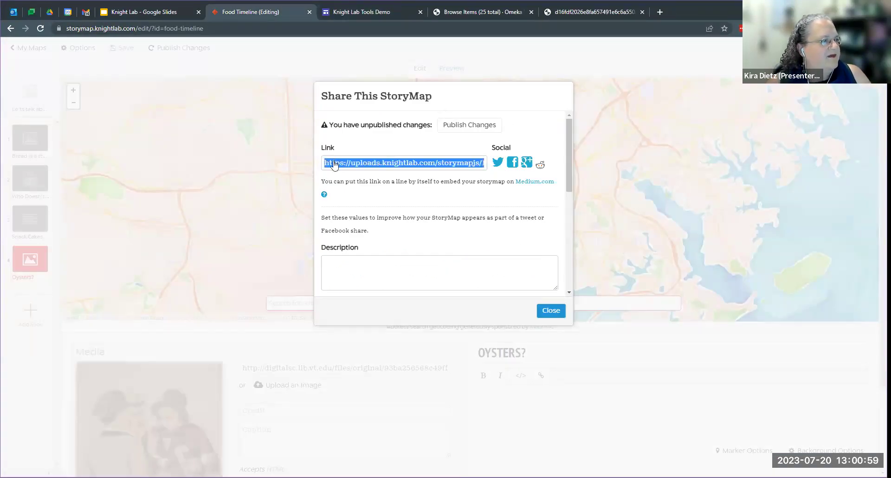
{"action": "left_click", "coordinate": [334, 163]}
{"action": "triple_click", "coordinate": [326, 162]}
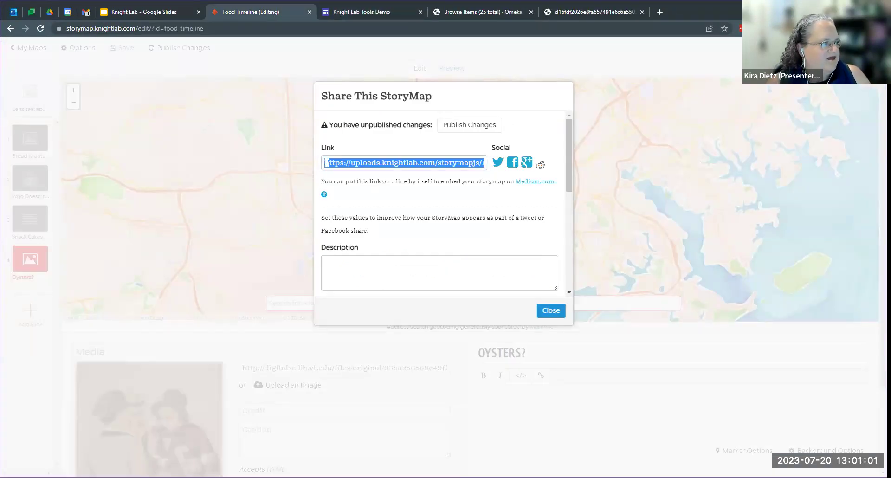
Move across the browser tabs to the Knight Lab Tools Demo site editor.
{"action": "left_click", "coordinate": [569, 13]}
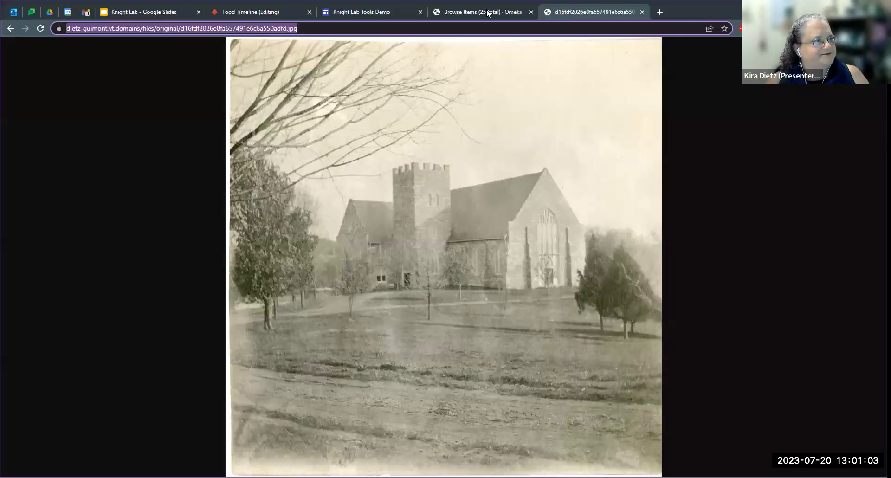
{"action": "left_click", "coordinate": [459, 4]}
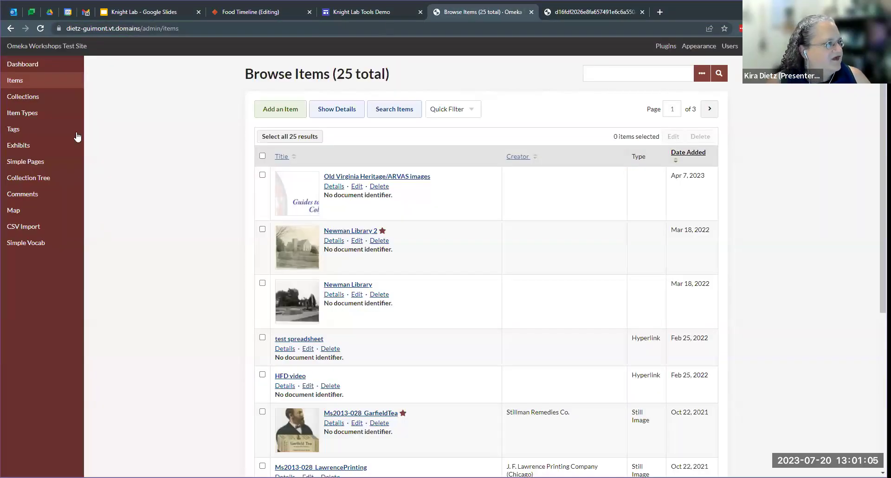
{"action": "left_click", "coordinate": [389, 19]}
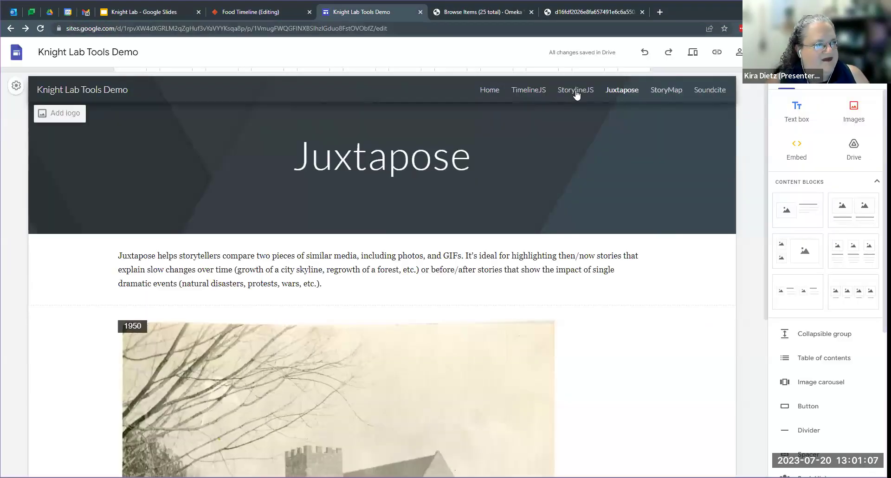
Open the StoryMap page with its Best Donuts embed, then view the published site.
{"action": "left_click", "coordinate": [678, 96]}
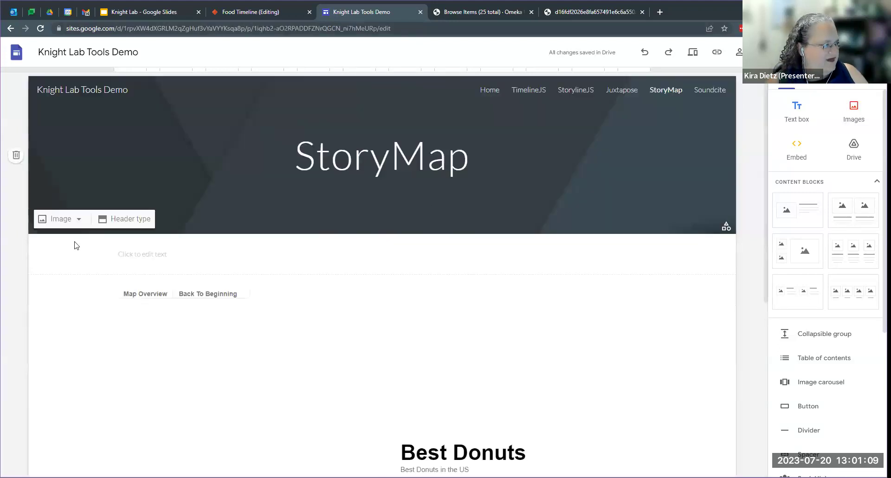
{"action": "scroll", "coordinate": [676, 264], "scroll_direction": "down", "scroll_amount": 3}
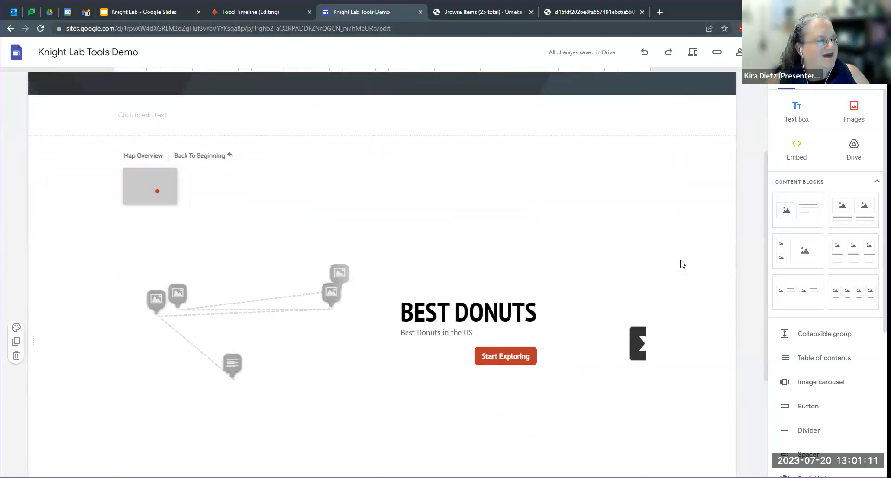
{"action": "scroll", "coordinate": [683, 264], "scroll_direction": "down", "scroll_amount": 2}
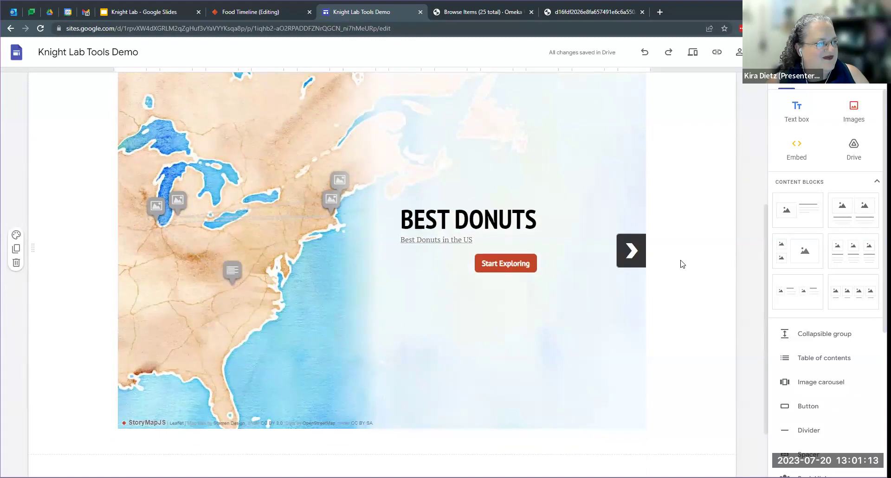
{"action": "scroll", "coordinate": [682, 264], "scroll_direction": "up", "scroll_amount": 1}
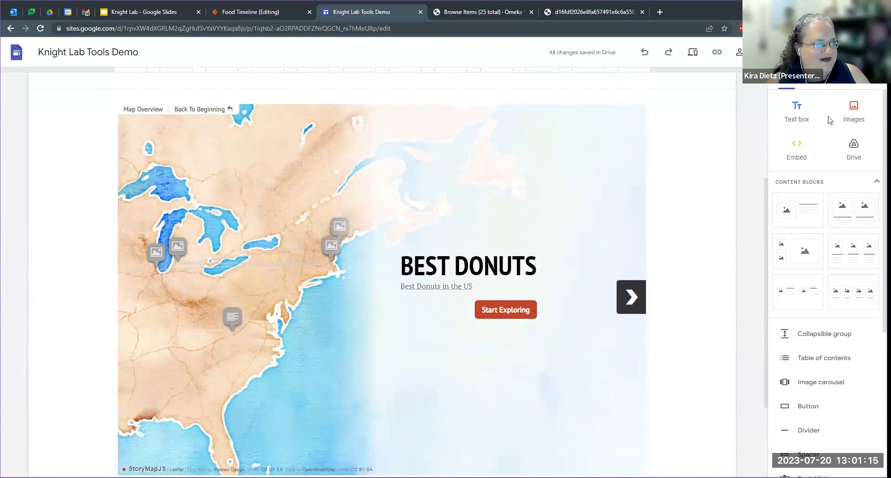
{"action": "left_click", "coordinate": [861, 52]}
{"action": "left_click", "coordinate": [752, 100]}
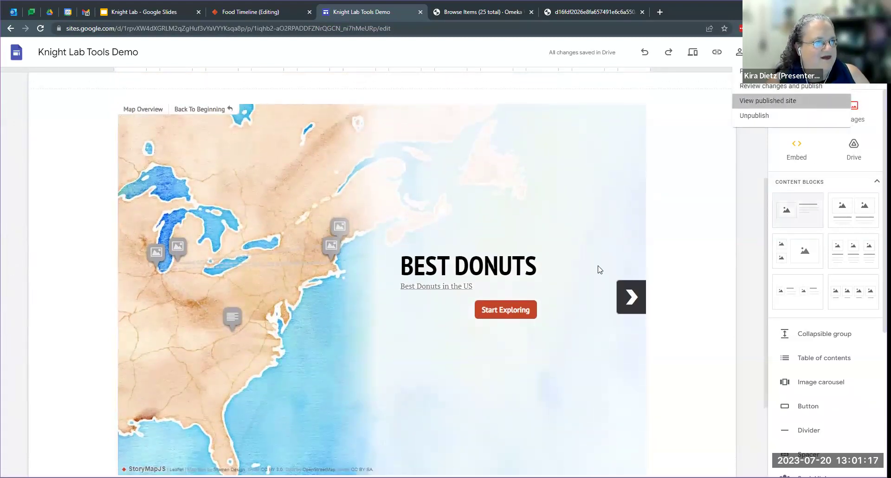
{"action": "scroll", "coordinate": [582, 272], "scroll_direction": "down", "scroll_amount": 3}
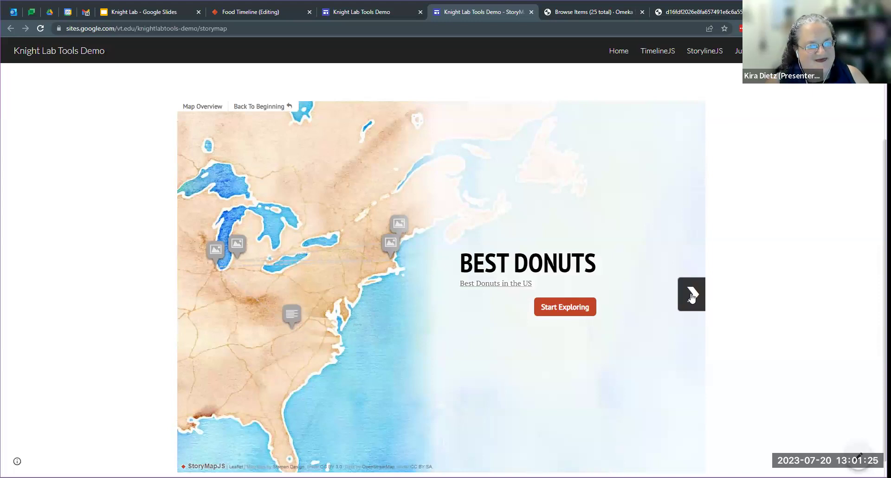
{"action": "left_click", "coordinate": [692, 295]}
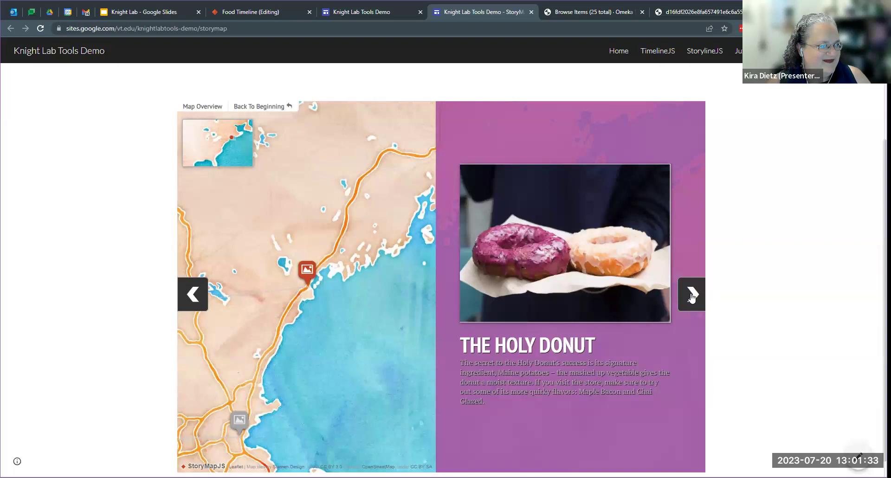
{"action": "left_click", "coordinate": [692, 296]}
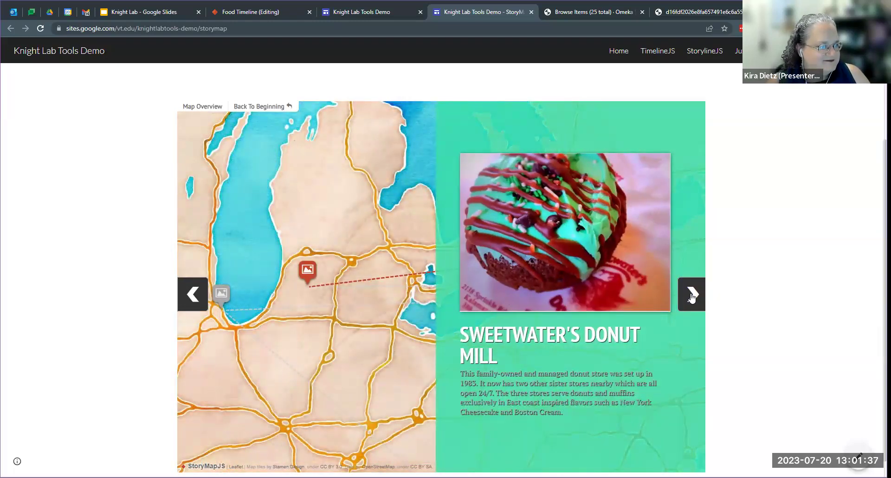
{"action": "left_click", "coordinate": [691, 295]}
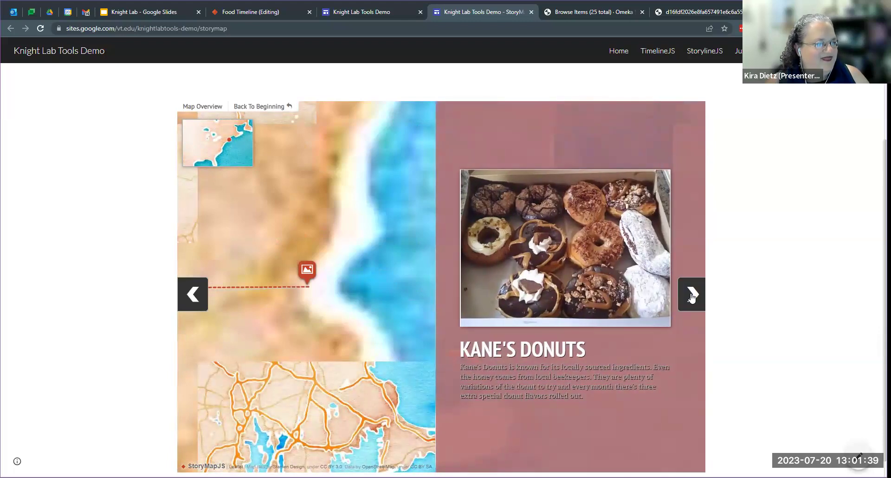
{"action": "left_click", "coordinate": [692, 296]}
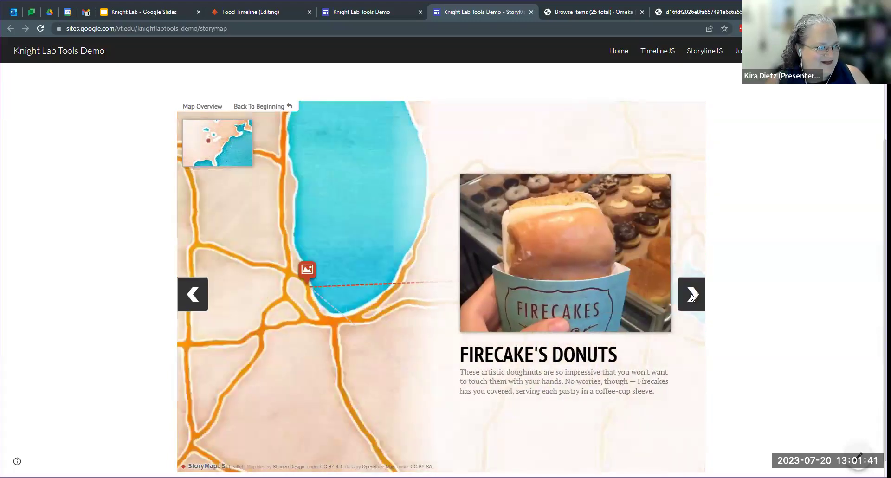
{"action": "left_click", "coordinate": [692, 295]}
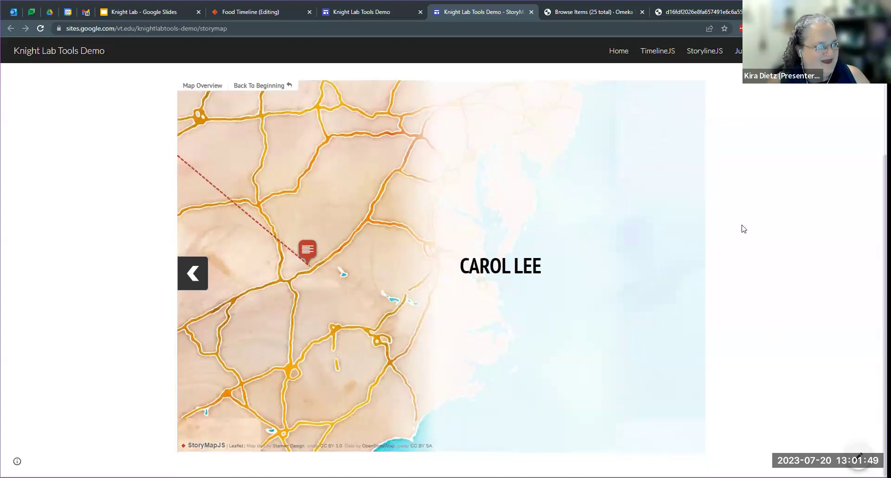
{"action": "scroll", "coordinate": [566, 55], "scroll_direction": "up", "scroll_amount": 3}
{"action": "scroll", "coordinate": [429, 247], "scroll_direction": "down", "scroll_amount": 3}
{"action": "scroll", "coordinate": [558, 237], "scroll_direction": "up", "scroll_amount": 3}
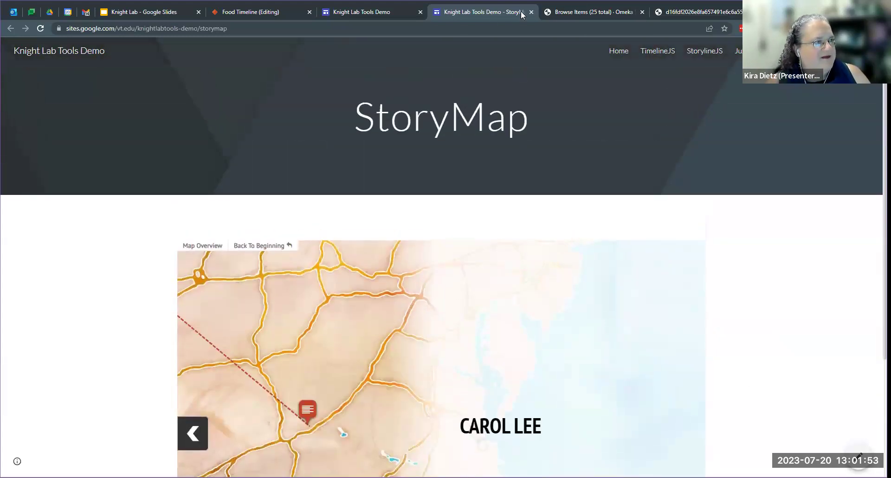
{"action": "key", "text": "ctrl+w"}
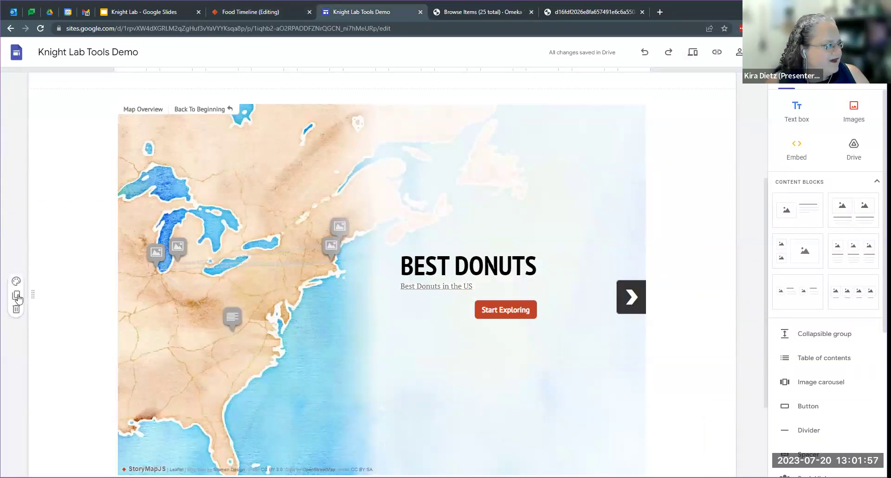
Insert an empty text box above the Best Donuts embed, then return to the Food Timeline tab.
{"action": "scroll", "coordinate": [702, 226], "scroll_direction": "down", "scroll_amount": 3}
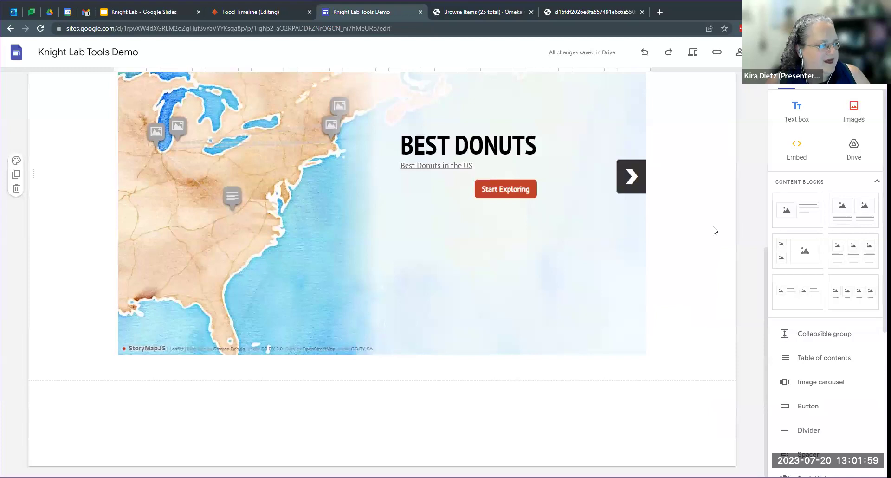
{"action": "scroll", "coordinate": [715, 230], "scroll_direction": "up", "scroll_amount": 5}
{"action": "left_click", "coordinate": [796, 114]}
{"action": "type", "text": "https://uploads.knightlab.com/storymapjs/145a3e164dcd9279154c1df69678887c/food-timeline/draft.html"}
{"action": "key", "text": "ctrl+z"}
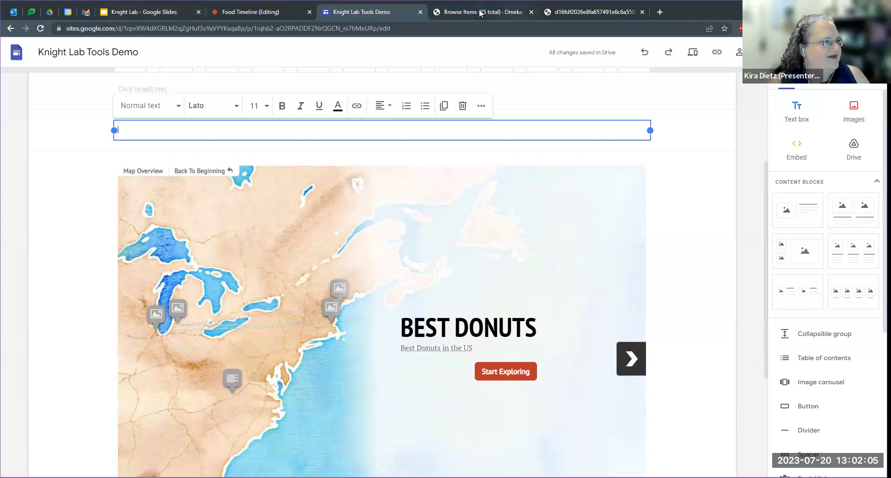
{"action": "left_click", "coordinate": [230, 12]}
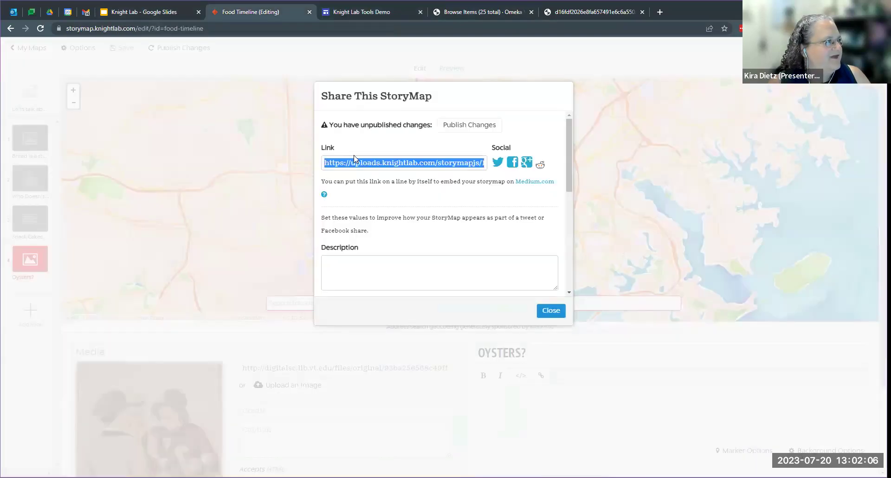
Publish the Food Timeline's pending changes and look over the share dialog's Embed section.
{"action": "left_click", "coordinate": [452, 124]}
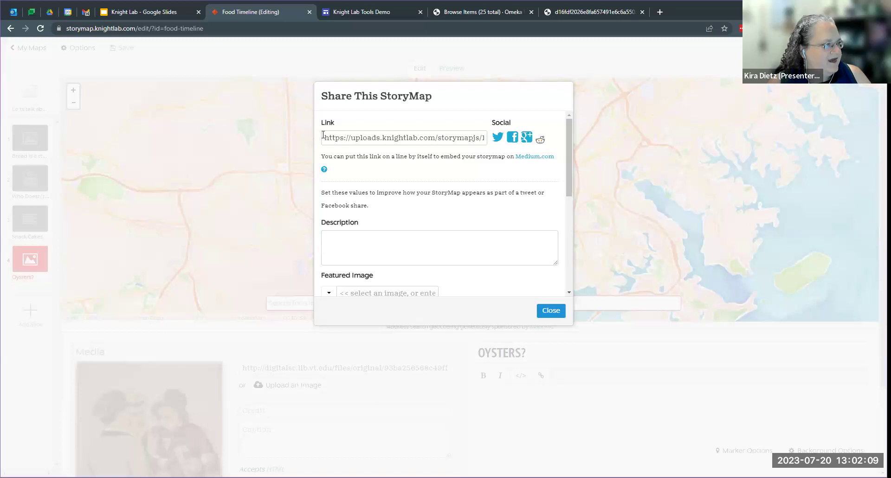
{"action": "scroll", "coordinate": [423, 234], "scroll_direction": "down", "scroll_amount": 3}
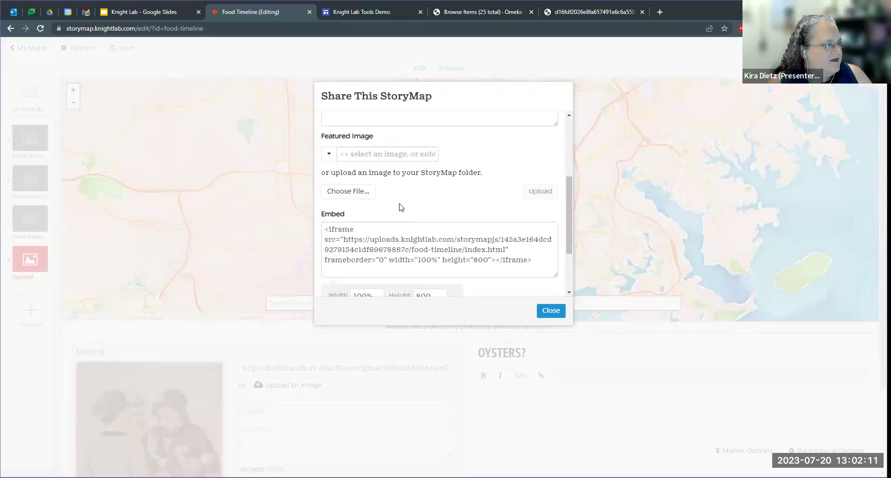
{"action": "scroll", "coordinate": [401, 207], "scroll_direction": "up", "scroll_amount": 3}
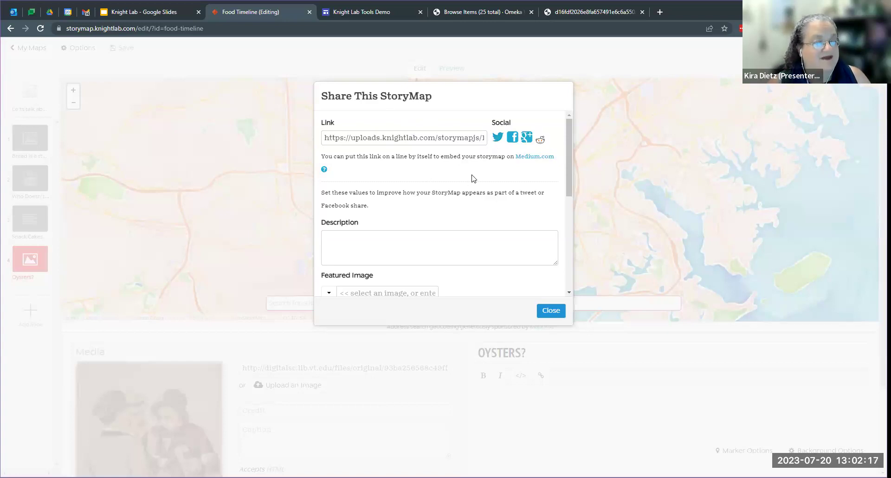
{"action": "scroll", "coordinate": [462, 183], "scroll_direction": "down", "scroll_amount": 2}
{"action": "scroll", "coordinate": [462, 193], "scroll_direction": "down", "scroll_amount": 1}
{"action": "scroll", "coordinate": [486, 198], "scroll_direction": "up", "scroll_amount": 1}
{"action": "scroll", "coordinate": [485, 197], "scroll_direction": "up", "scroll_amount": 2}
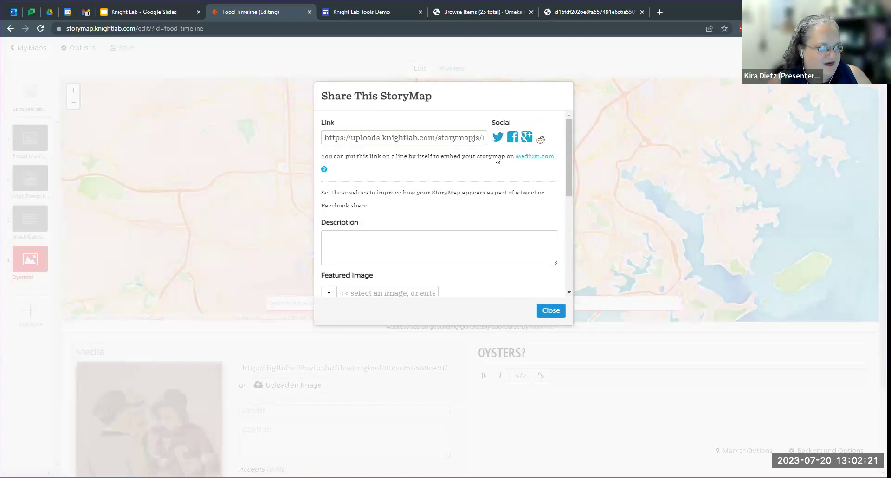
{"action": "scroll", "coordinate": [428, 213], "scroll_direction": "down", "scroll_amount": 2}
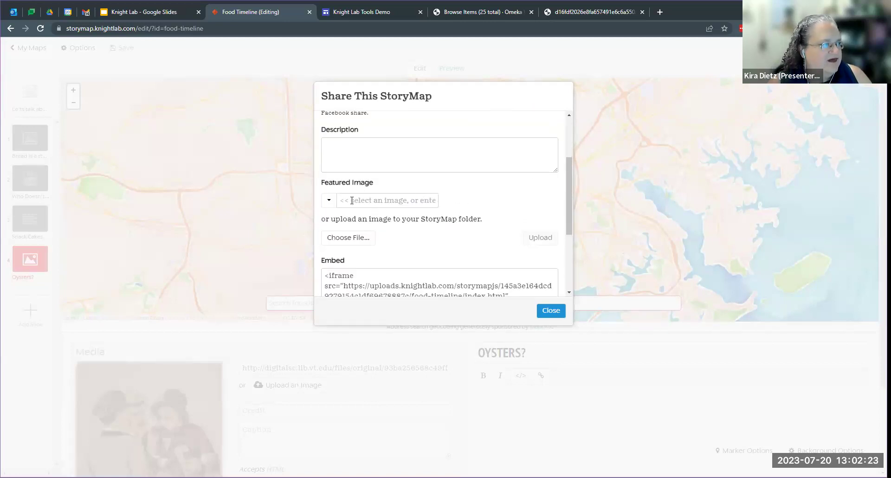
{"action": "left_click", "coordinate": [378, 199]}
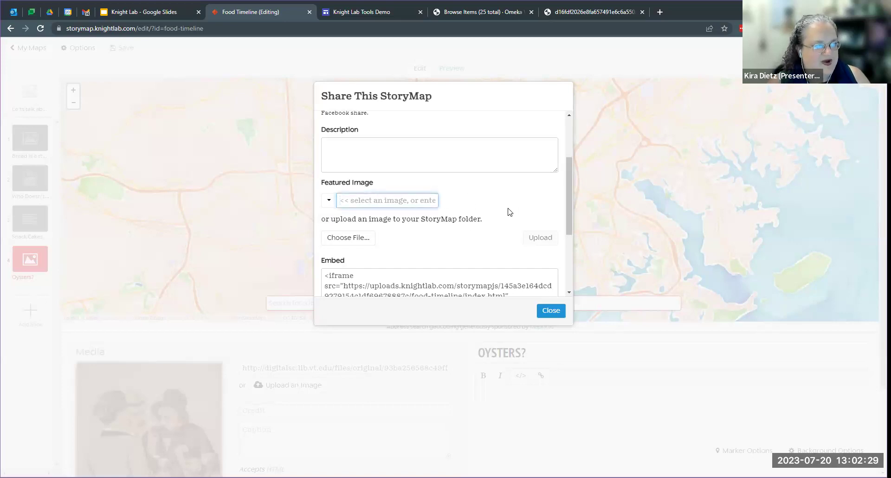
{"action": "scroll", "coordinate": [510, 212], "scroll_direction": "down", "scroll_amount": 3}
{"action": "scroll", "coordinate": [367, 188], "scroll_direction": "up", "scroll_amount": 2}
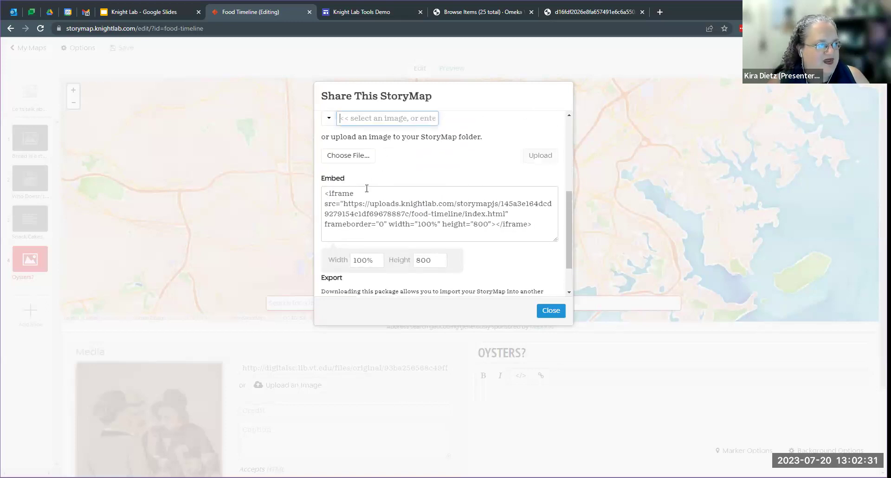
Select and copy the 100% by 800 iframe embed code.
{"action": "left_click", "coordinate": [532, 224]}
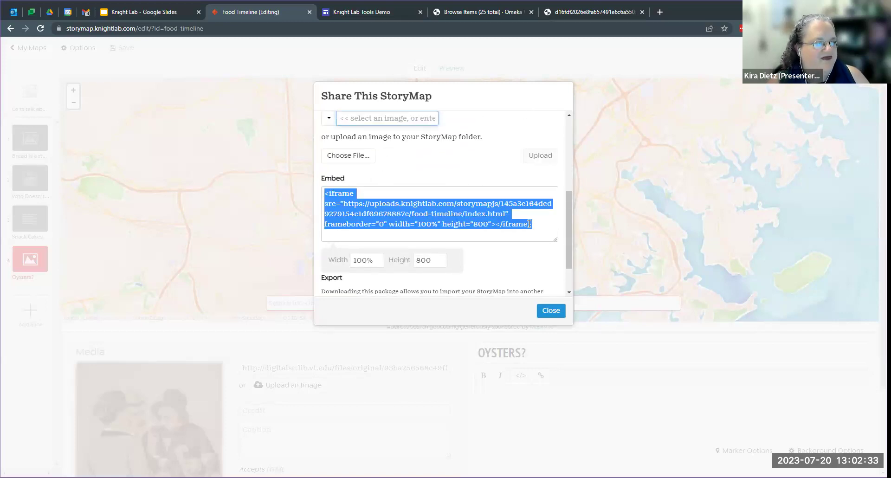
{"action": "left_click", "coordinate": [536, 223]}
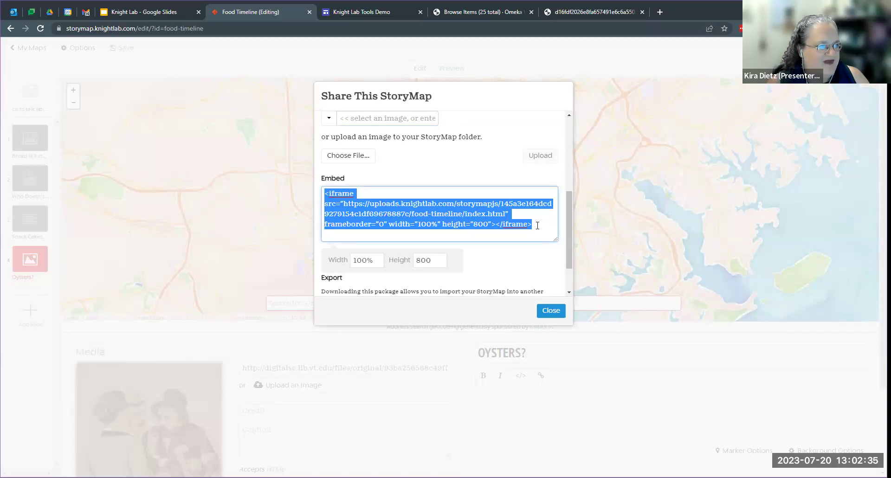
{"action": "left_click", "coordinate": [551, 310]}
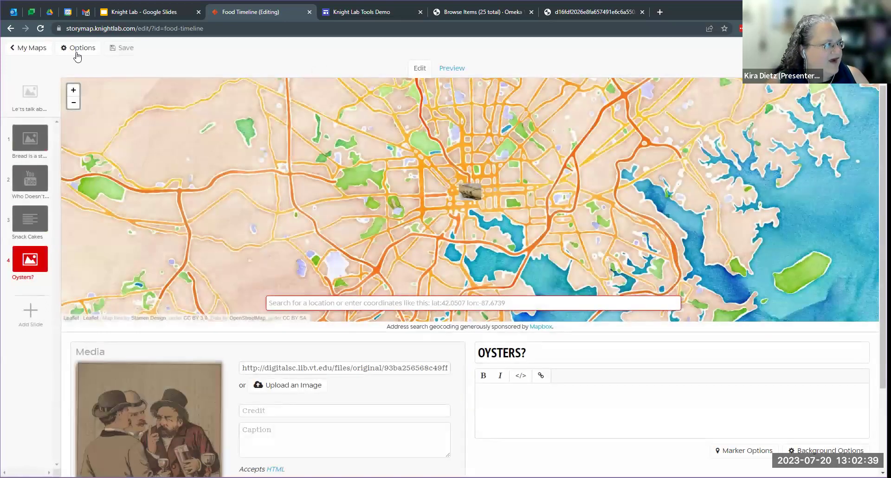
{"action": "left_click", "coordinate": [864, 48]}
{"action": "scroll", "coordinate": [428, 215], "scroll_direction": "down", "scroll_amount": 1}
{"action": "left_click", "coordinate": [538, 173]}
{"action": "key", "text": "ctrl+c"}
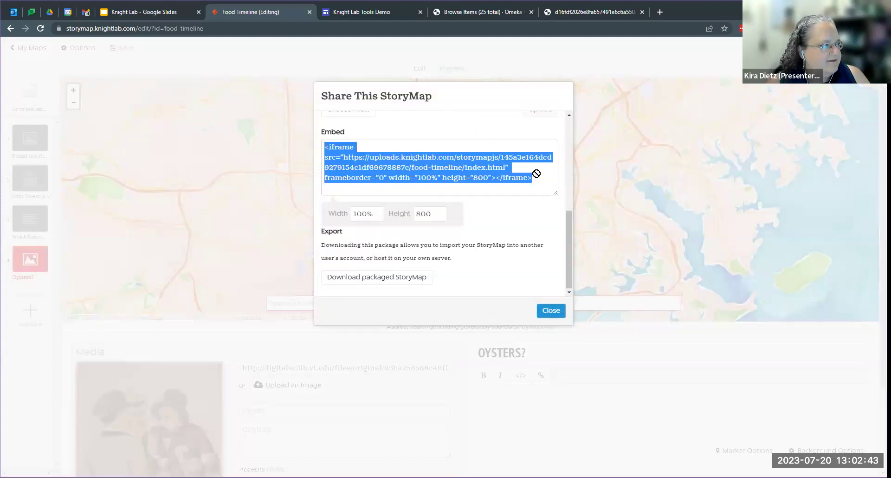
Insert the copied Food Timeline iframe as embed code above Best Donuts, then publish the site.
{"action": "left_click", "coordinate": [368, 12]}
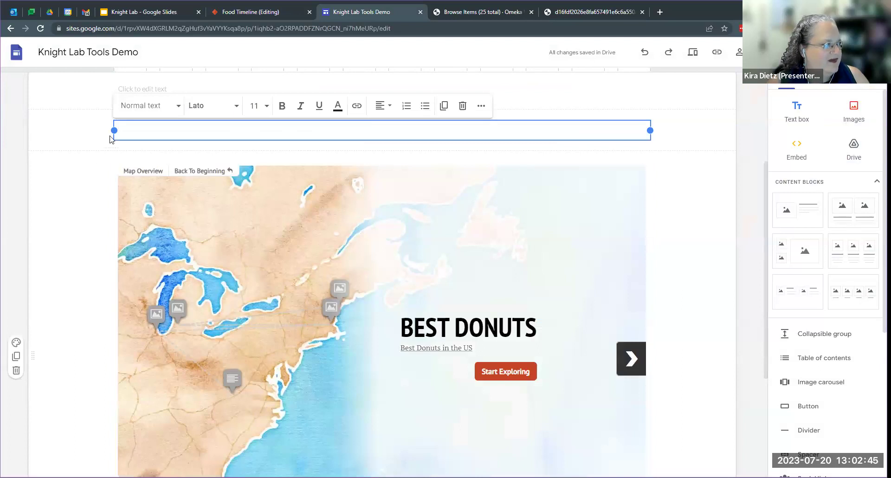
{"action": "key", "text": "ctrl+v"}
{"action": "key", "text": "ctrl+z"}
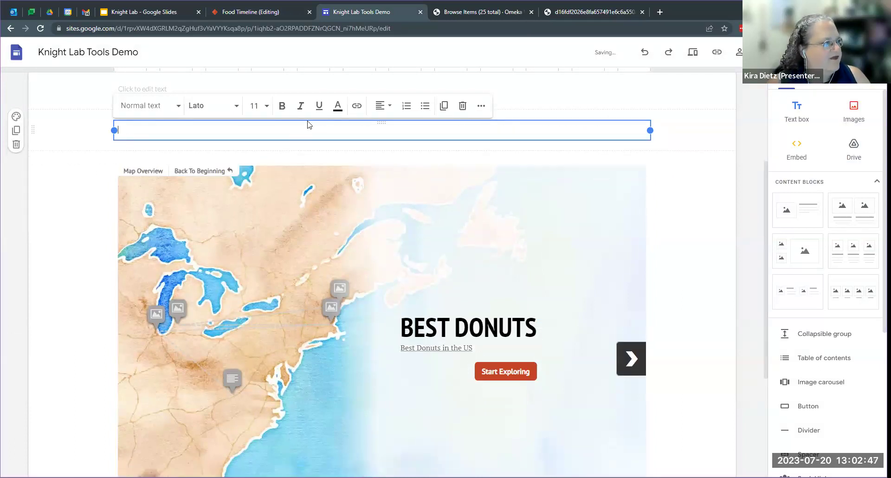
{"action": "left_click", "coordinate": [797, 148]}
{"action": "key", "text": "ctrl+v"}
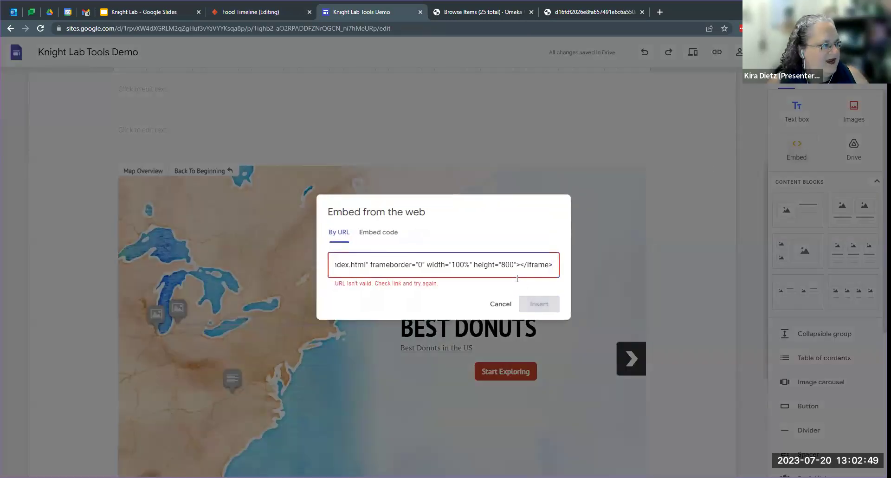
{"action": "left_click", "coordinate": [380, 233]}
{"action": "key", "text": "ctrl+v"}
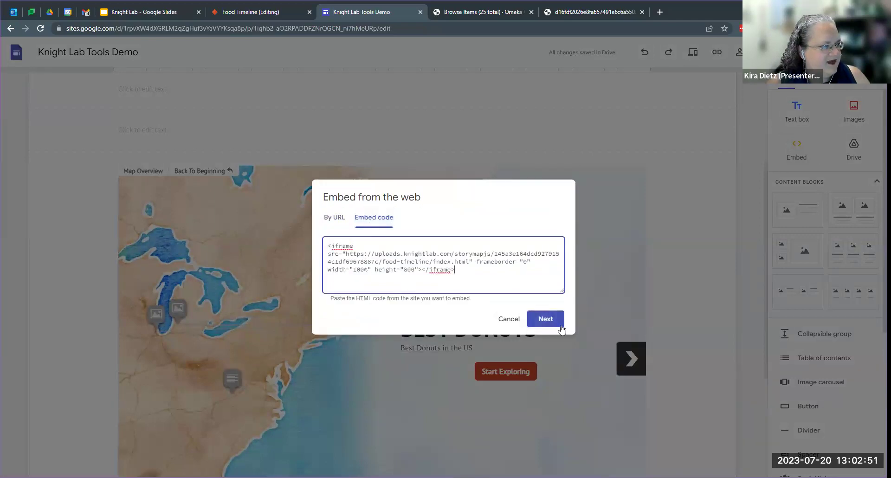
{"action": "left_click", "coordinate": [545, 318]}
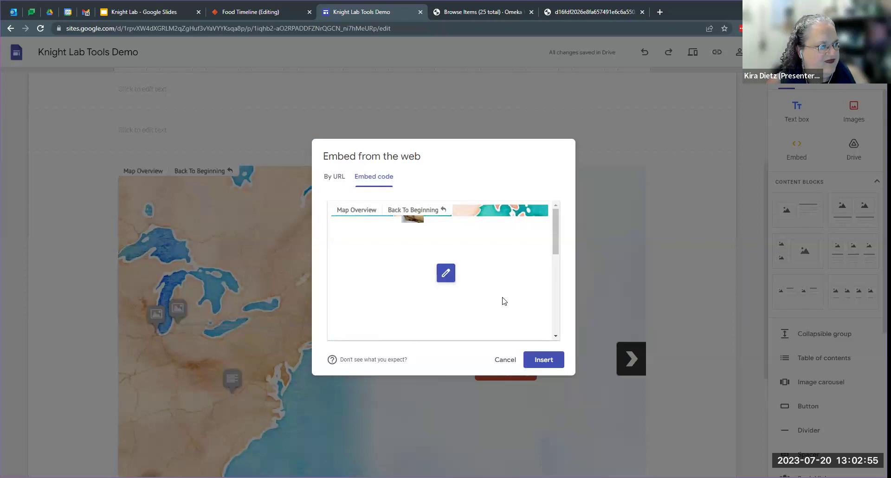
{"action": "left_click", "coordinate": [544, 360]}
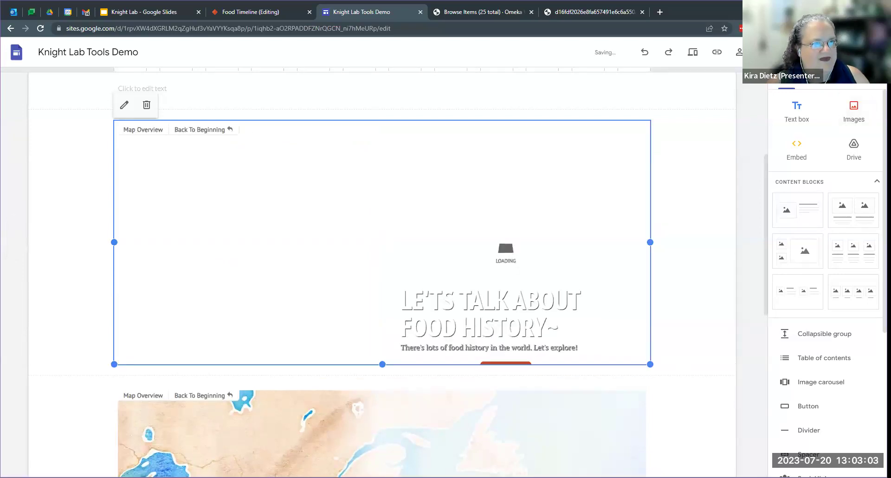
{"action": "left_click", "coordinate": [863, 52]}
{"action": "left_click", "coordinate": [863, 52]}
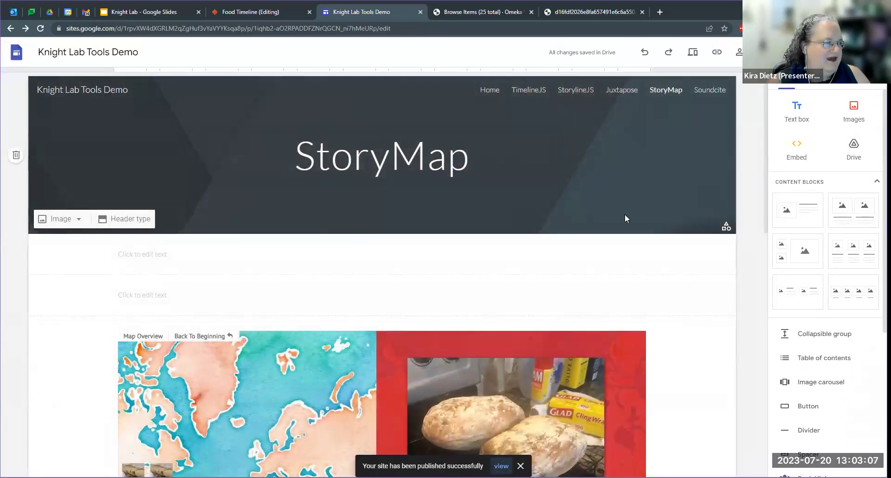
Open the newly published Google Site from its publishing options.
{"action": "scroll", "coordinate": [681, 204], "scroll_direction": "down", "scroll_amount": 3}
{"action": "left_click", "coordinate": [882, 52]}
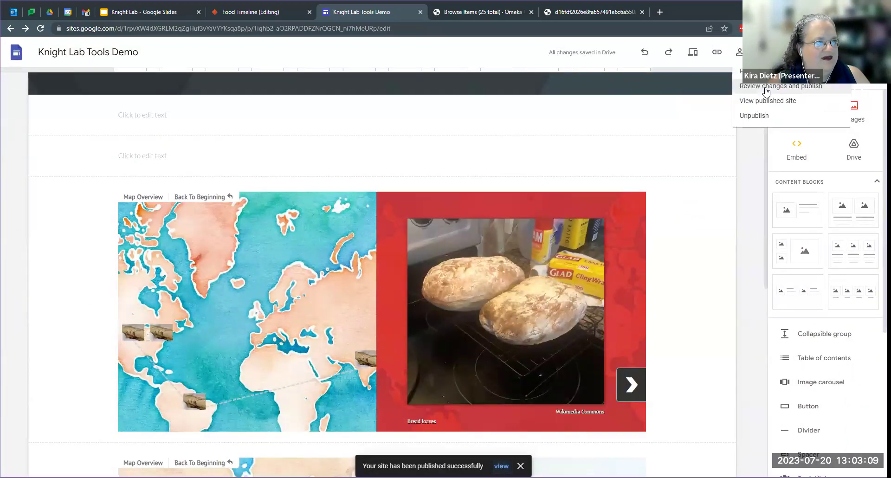
{"action": "left_click", "coordinate": [769, 101]}
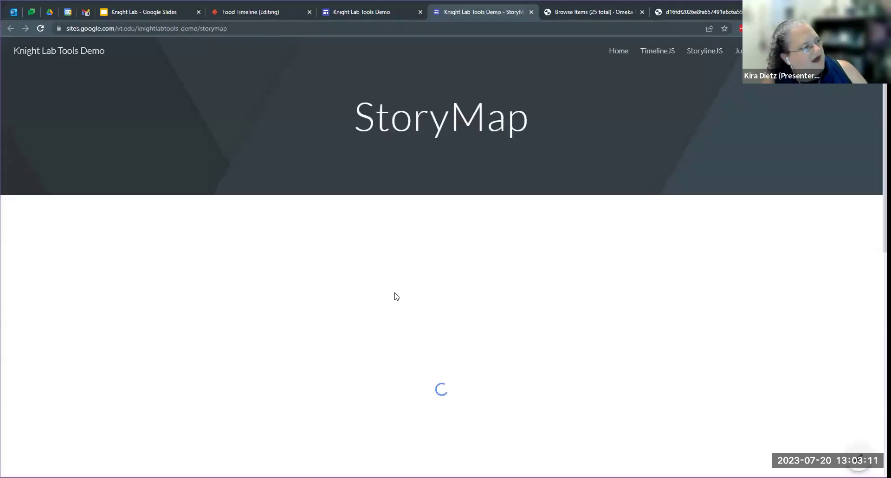
Advance the embedded StoryMap two slides to the coffee slide, then switch to the Omeka items list.
{"action": "scroll", "coordinate": [742, 186], "scroll_direction": "down", "scroll_amount": 4}
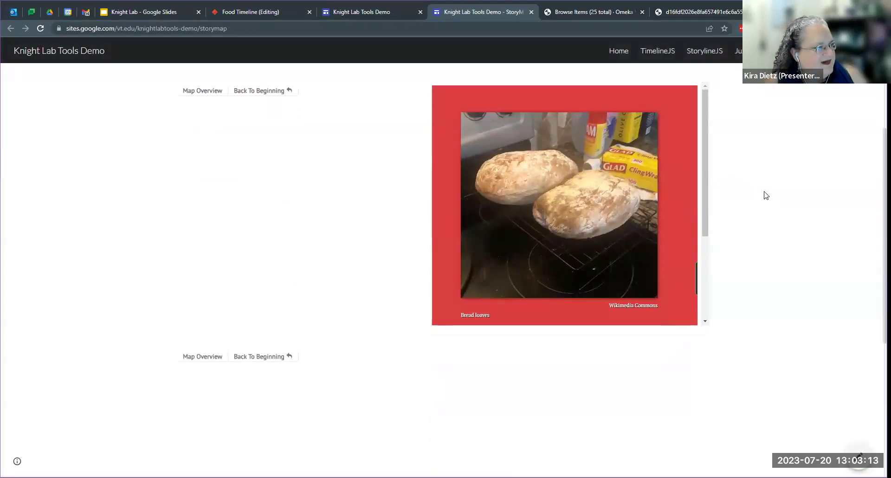
{"action": "left_click", "coordinate": [684, 279]}
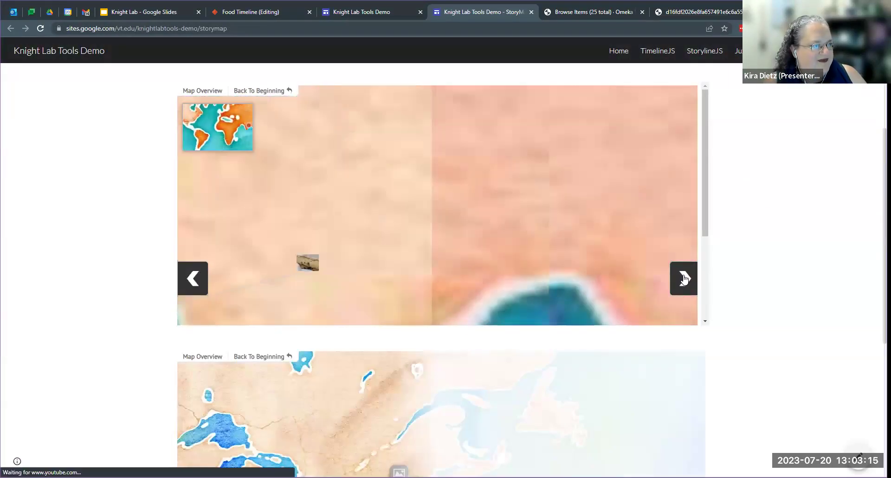
{"action": "left_click", "coordinate": [685, 279]}
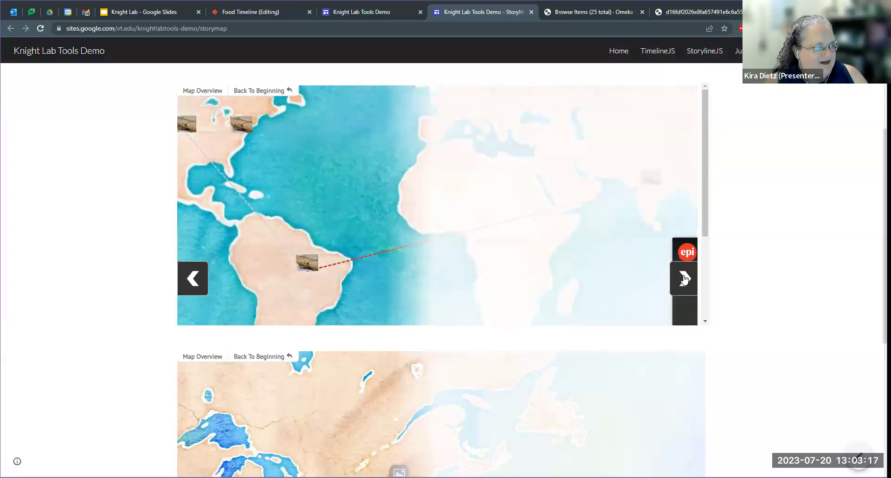
{"action": "scroll", "coordinate": [724, 278], "scroll_direction": "up", "scroll_amount": 4}
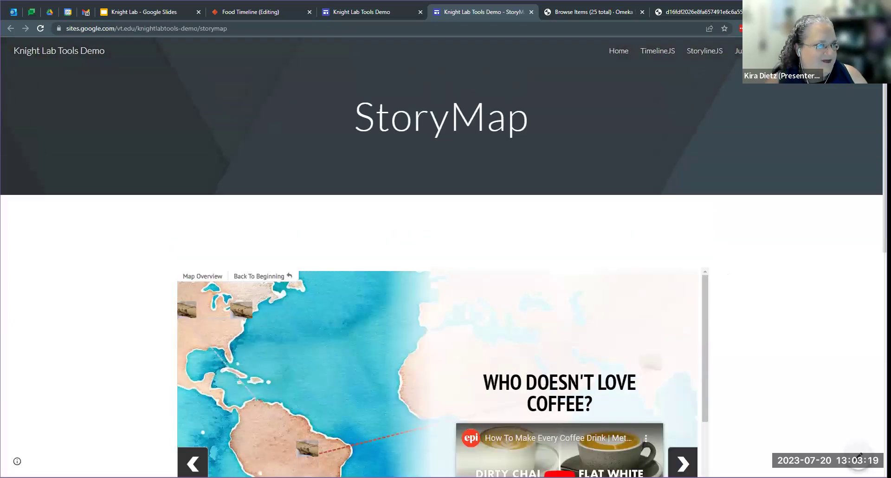
{"action": "left_click", "coordinate": [573, 14]}
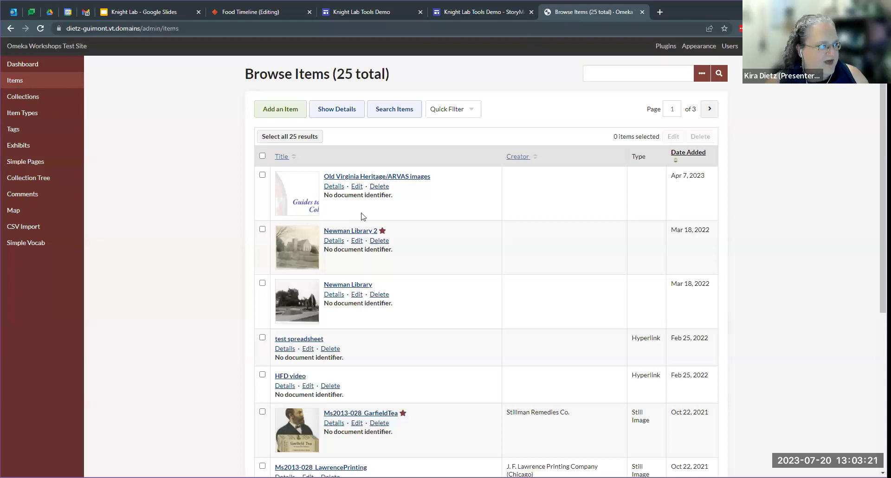
Edit the Spring 2023 Workshops exhibit and open its Knight Lab Tools Demo page, reviewing the embedded blocks.
{"action": "left_click", "coordinate": [19, 147]}
{"action": "left_click", "coordinate": [299, 230]}
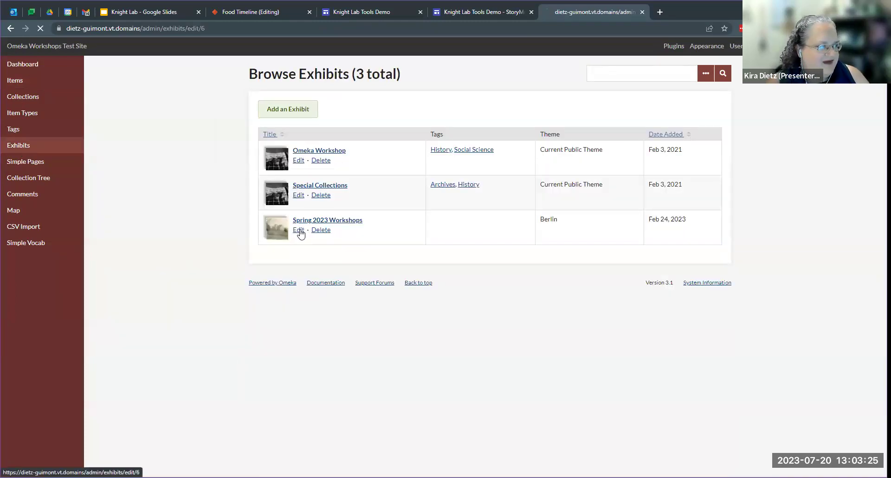
{"action": "scroll", "coordinate": [445, 260], "scroll_direction": "down", "scroll_amount": 3}
{"action": "scroll", "coordinate": [445, 260], "scroll_direction": "down", "scroll_amount": 3}
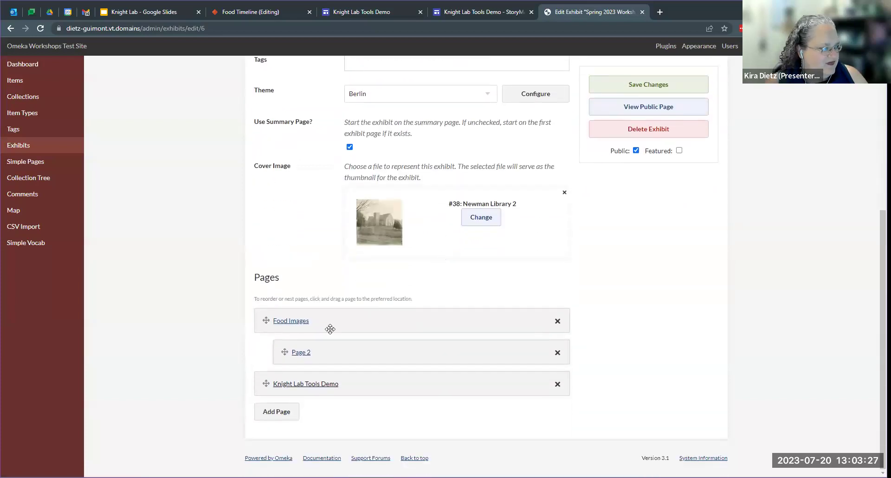
{"action": "left_click", "coordinate": [327, 385]}
{"action": "scroll", "coordinate": [469, 325], "scroll_direction": "down", "scroll_amount": 2}
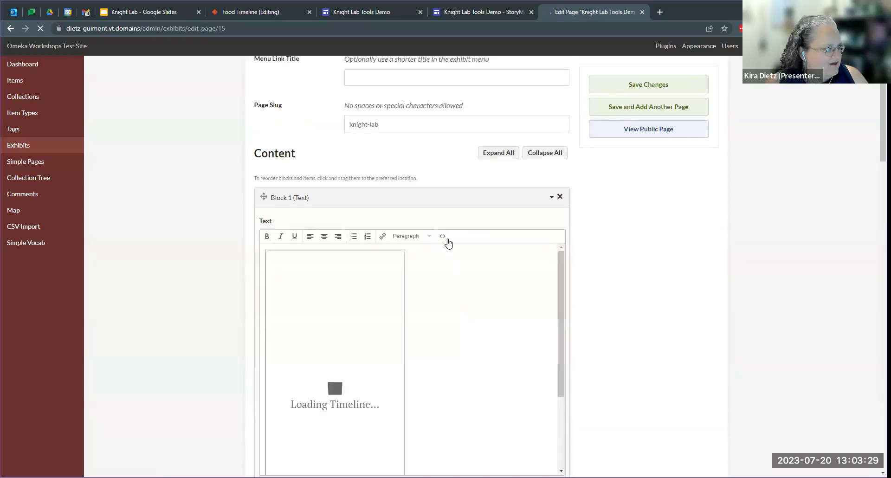
{"action": "scroll", "coordinate": [449, 239], "scroll_direction": "down", "scroll_amount": 5}
{"action": "scroll", "coordinate": [447, 237], "scroll_direction": "down", "scroll_amount": 3}
{"action": "scroll", "coordinate": [605, 264], "scroll_direction": "down", "scroll_amount": 10}
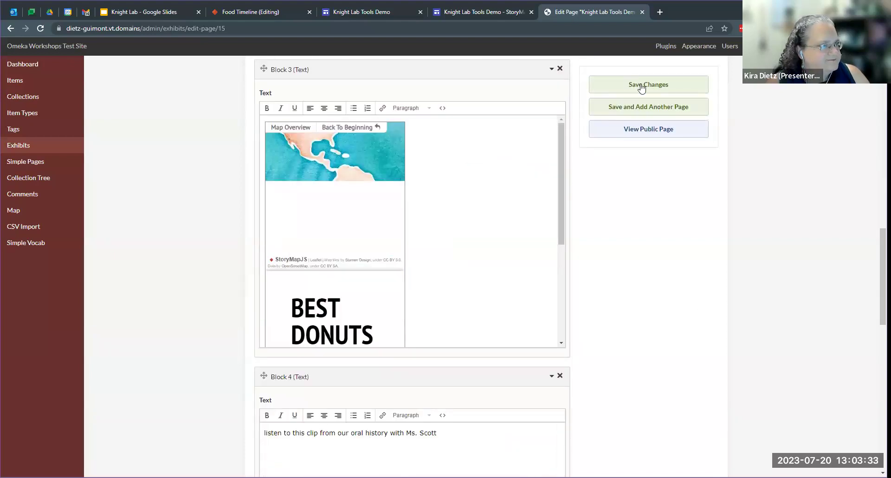
View the public exhibit page and step the donut StoryMap to Sweetwater's Donut Mill.
{"action": "left_click", "coordinate": [612, 128]}
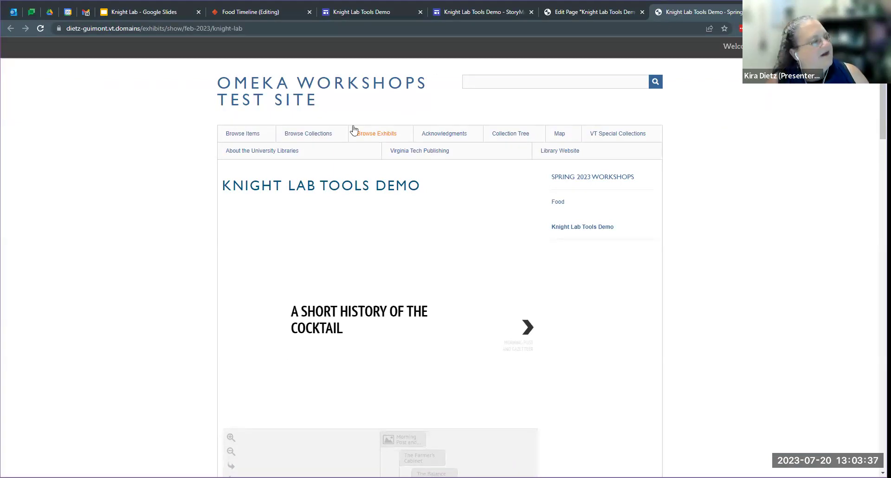
{"action": "scroll", "coordinate": [601, 294], "scroll_direction": "down", "scroll_amount": 15}
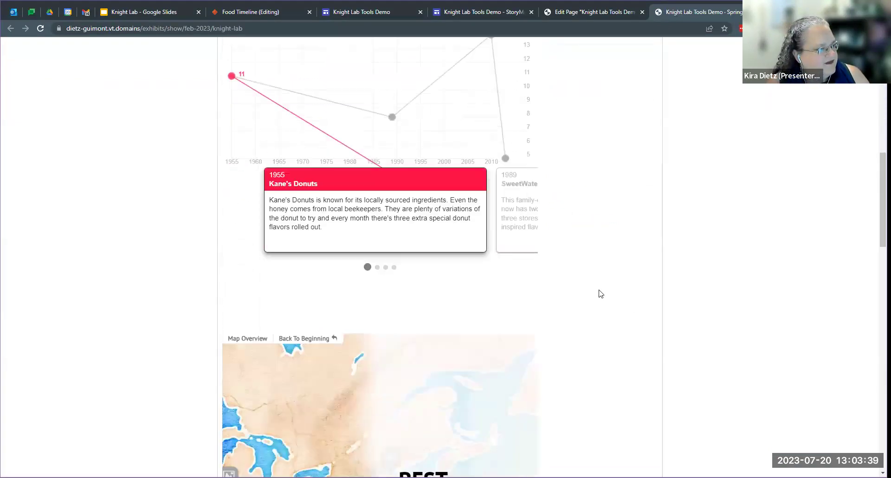
{"action": "left_click", "coordinate": [537, 333]}
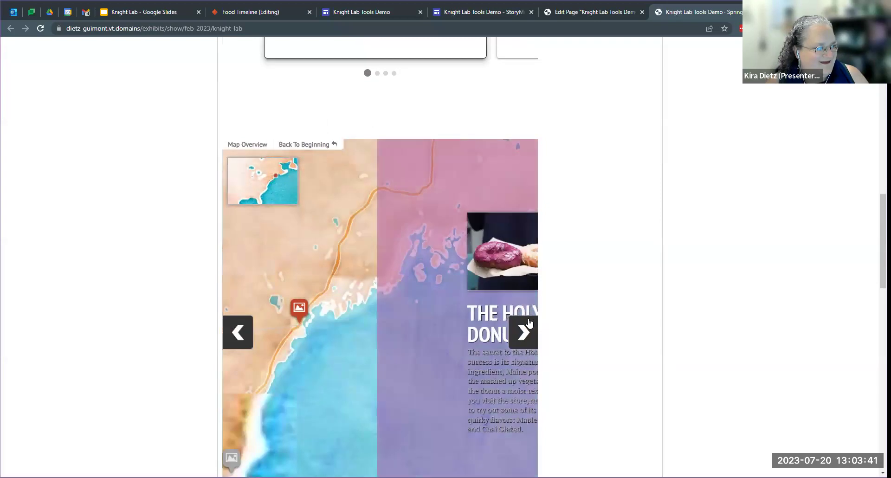
{"action": "left_click", "coordinate": [528, 341]}
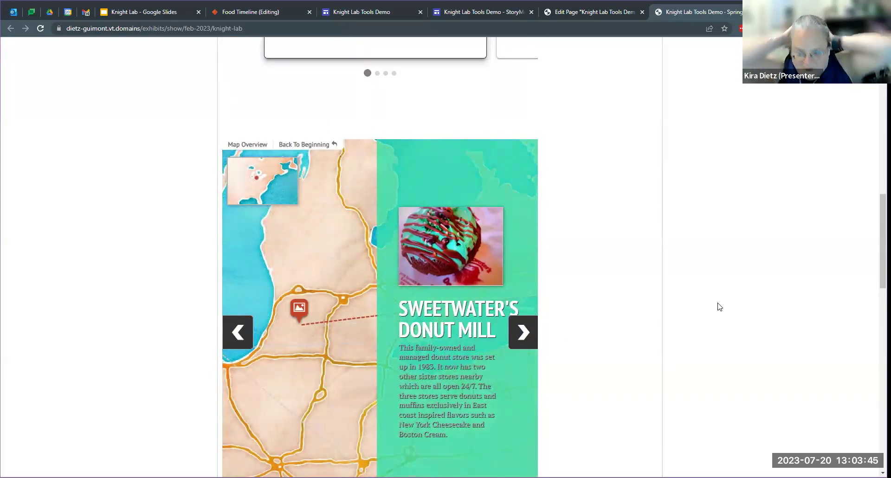
Return to the Food Timeline StoryMap editor with the sharing dialog closed.
{"action": "left_click", "coordinate": [147, 13]}
{"action": "left_click", "coordinate": [247, 13]}
{"action": "left_click", "coordinate": [551, 311]}
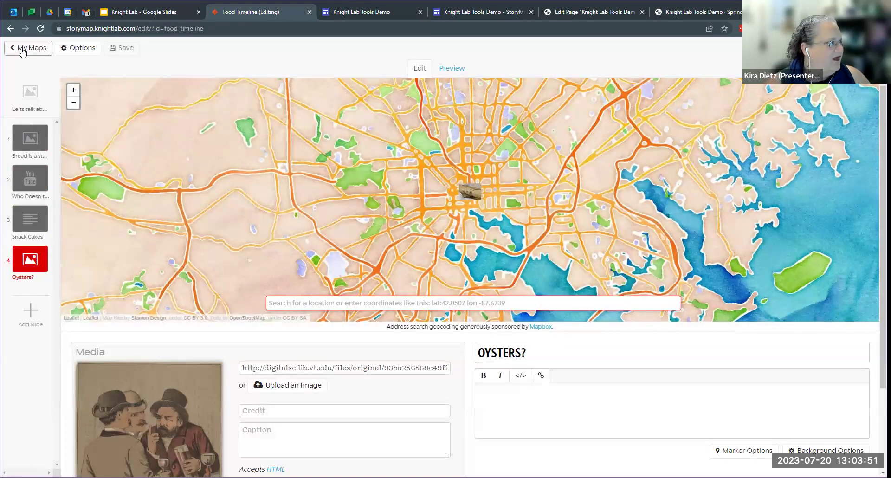
Open the VT History StoryMap and browse its Step 1 and Step 2 slides.
{"action": "left_click", "coordinate": [21, 48]}
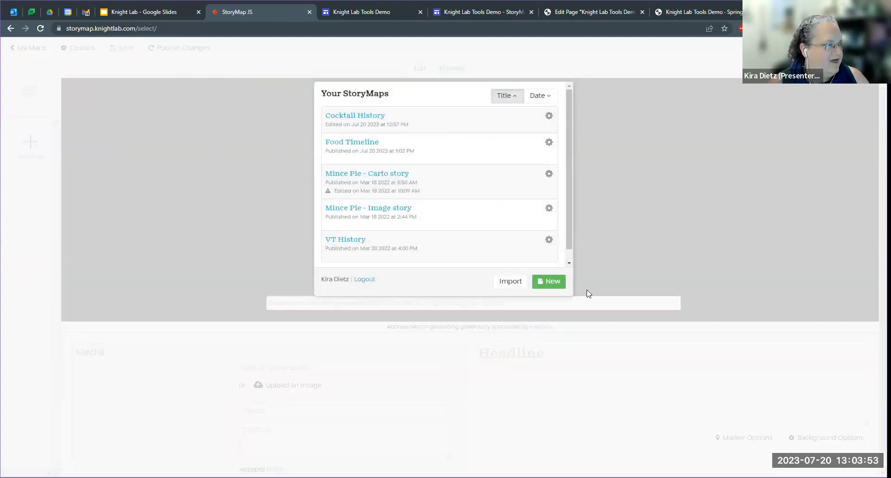
{"action": "left_click", "coordinate": [355, 241]}
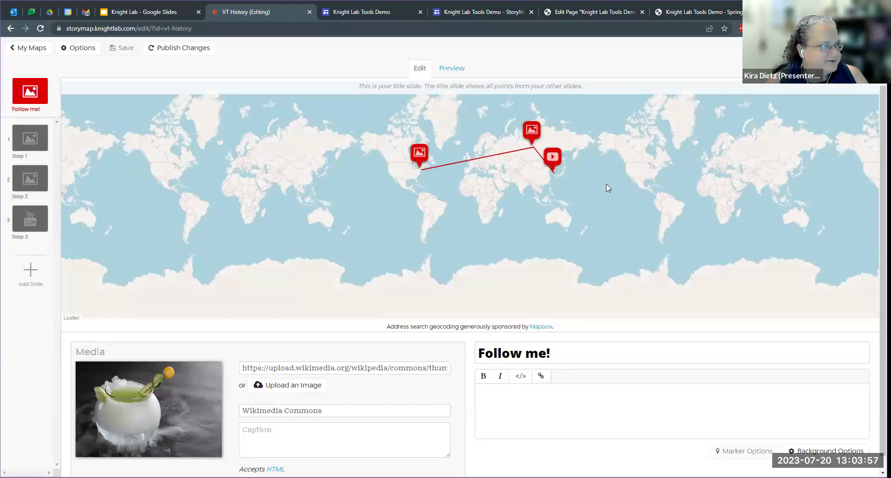
{"action": "left_click", "coordinate": [29, 138]}
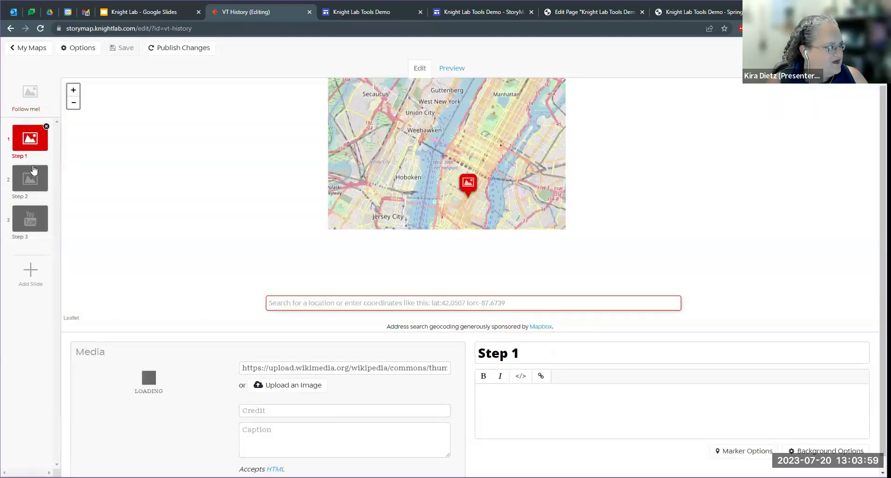
{"action": "left_click", "coordinate": [32, 181]}
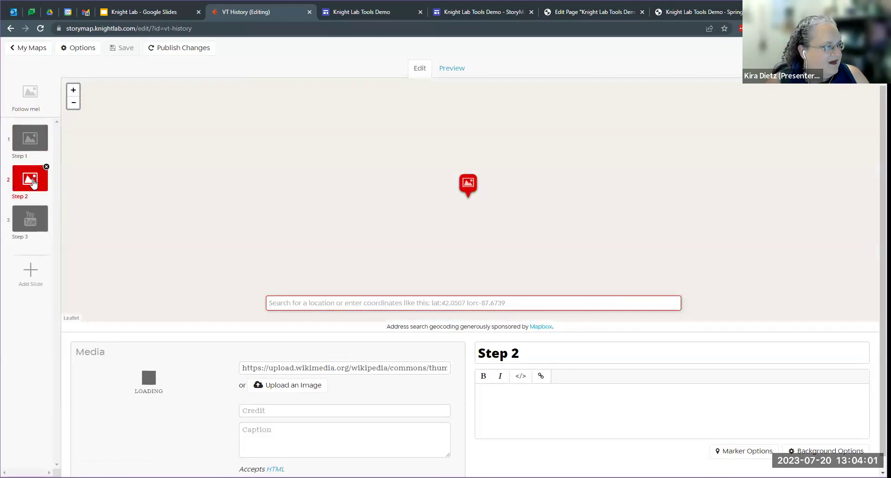
{"action": "left_click", "coordinate": [26, 137]}
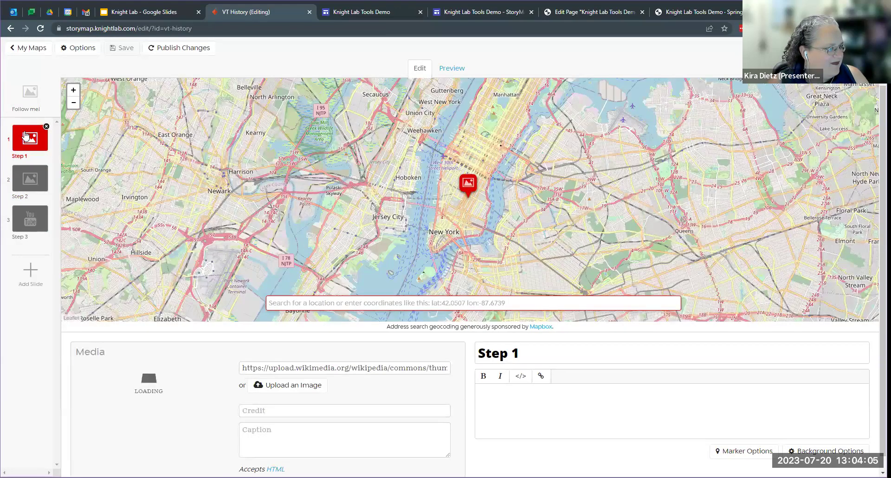
Create a new StoryMap named Blacksburg from the My Maps list.
{"action": "left_click", "coordinate": [12, 48]}
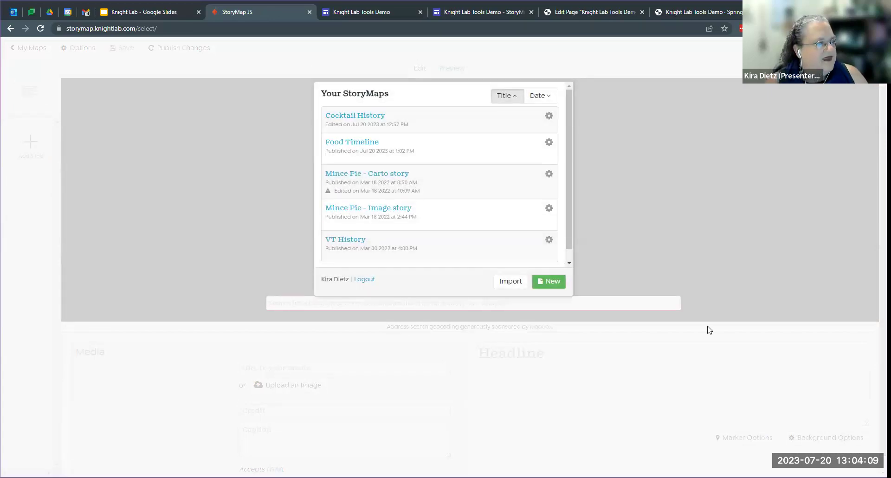
{"action": "left_click", "coordinate": [549, 282]}
{"action": "left_click", "coordinate": [385, 109]}
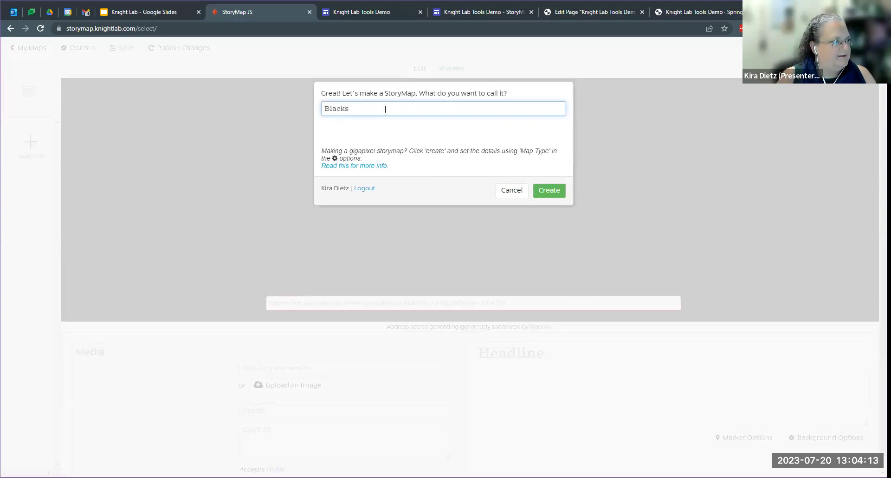
{"action": "left_click", "coordinate": [549, 190]}
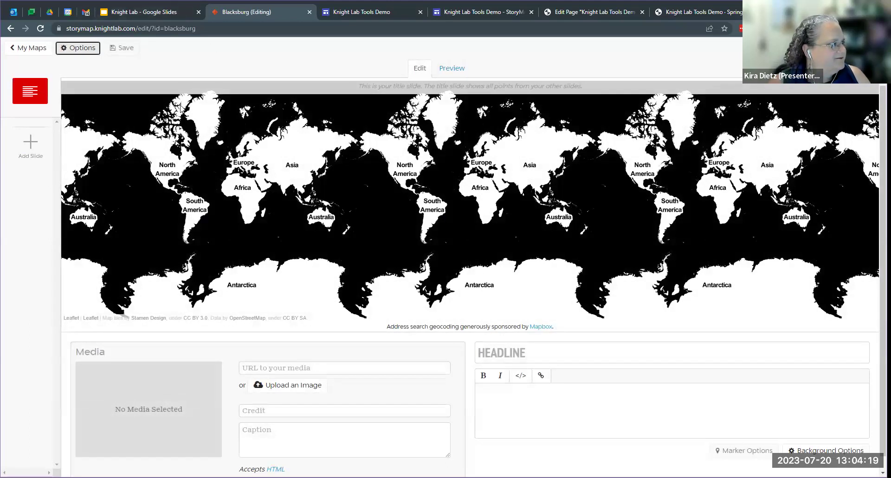
Set the Blacksburg map type to Open Street Maps: Standard in Options.
{"action": "left_click", "coordinate": [78, 48]}
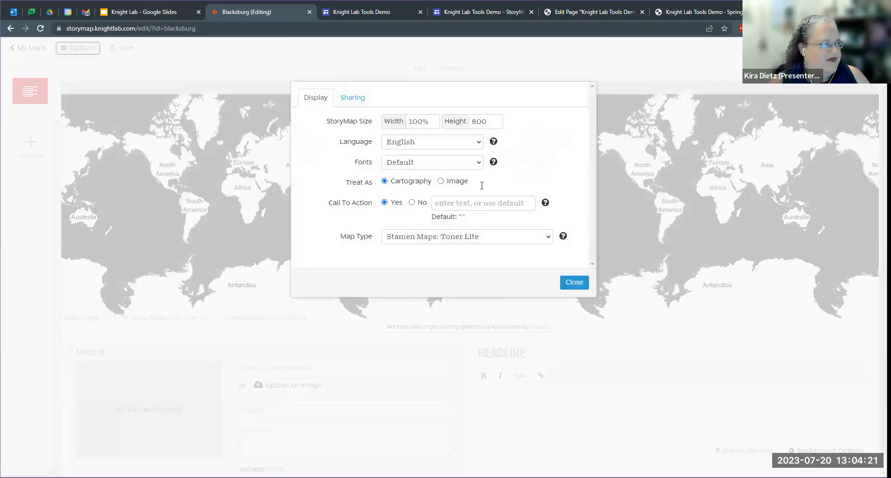
{"action": "left_click", "coordinate": [434, 238]}
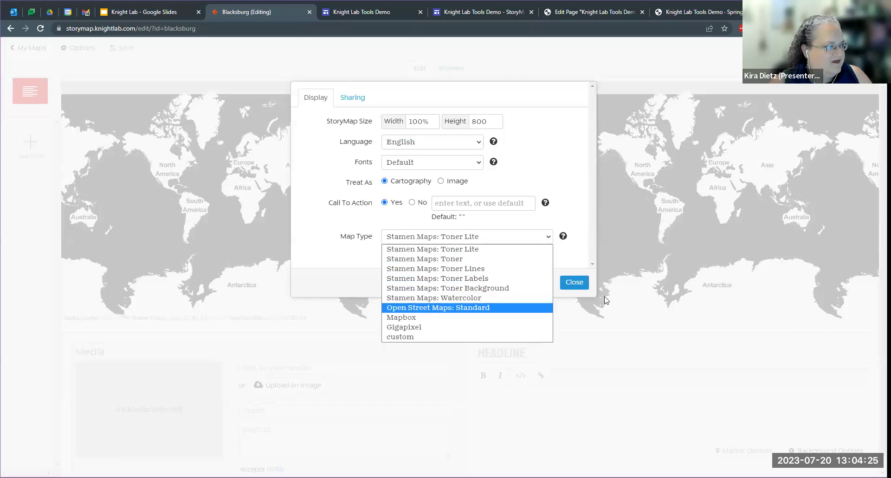
{"action": "key", "text": "Return"}
{"action": "left_click", "coordinate": [575, 283]}
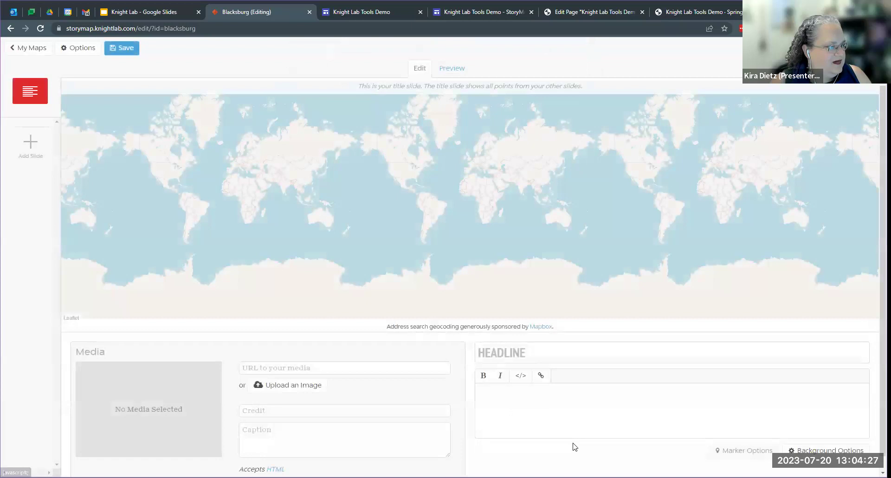
Give the title slide the headline 'VIRGINIA TECH HISTORY'.
{"action": "left_click", "coordinate": [519, 348]}
{"action": "type", "text": "VIGINIA TEC"}
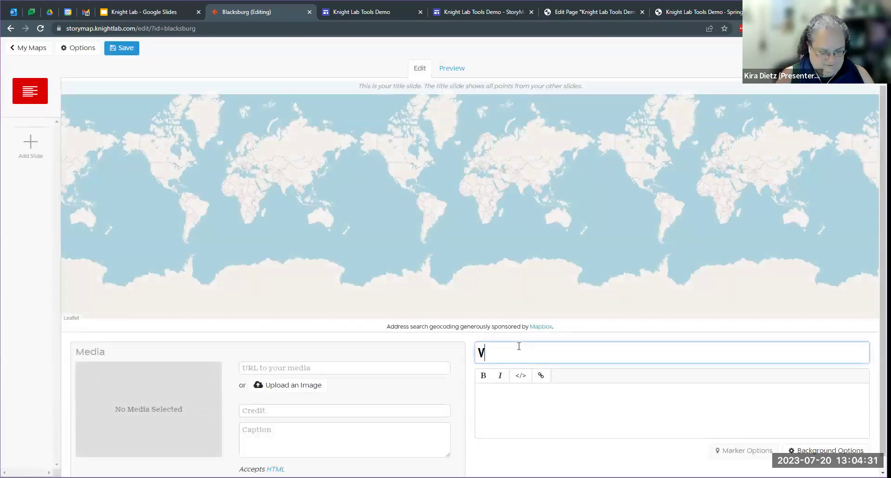
{"action": "key", "text": "BackSpace"}
{"action": "key", "text": "BackSpace"}
{"action": "key", "text": "BackSpace"}
{"action": "key", "text": "BackSpace"}
{"action": "type", "text": "RGINIA TECH HISTORY"}
{"action": "left_click", "coordinate": [589, 412]}
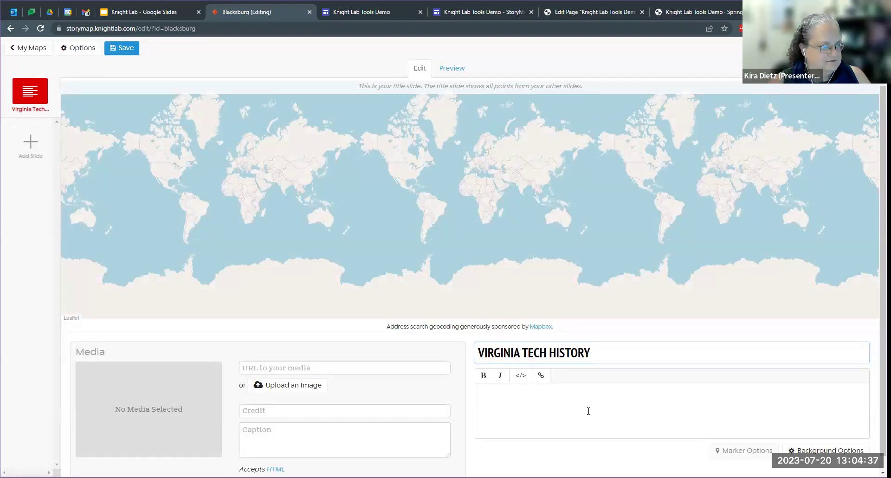
Add a slide and place it at 560 Drillfield Drive, Blacksburg via location search.
{"action": "left_click", "coordinate": [29, 142]}
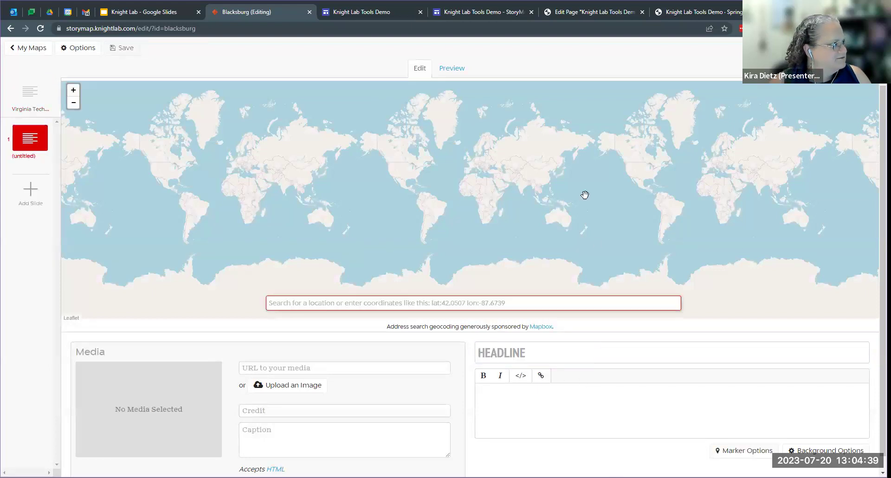
{"action": "type", "text": "newman library"}
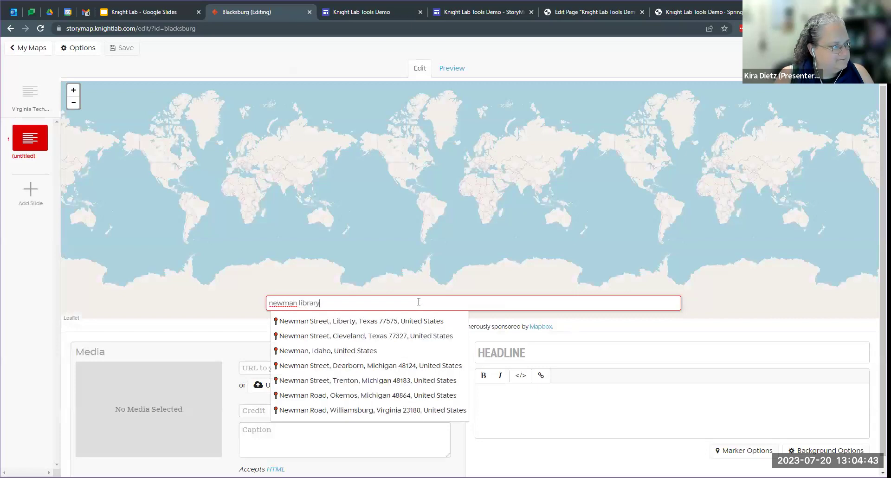
{"action": "type", "text": ", bl"}
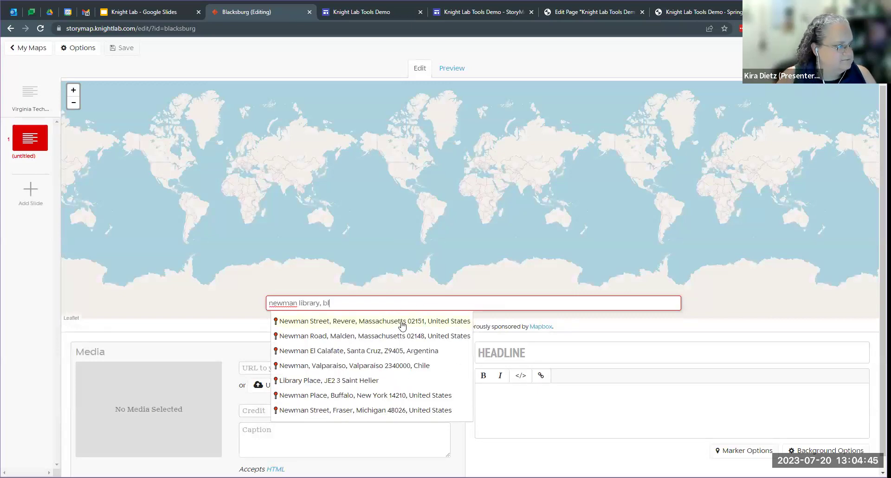
{"action": "type", "text": "ackburg"}
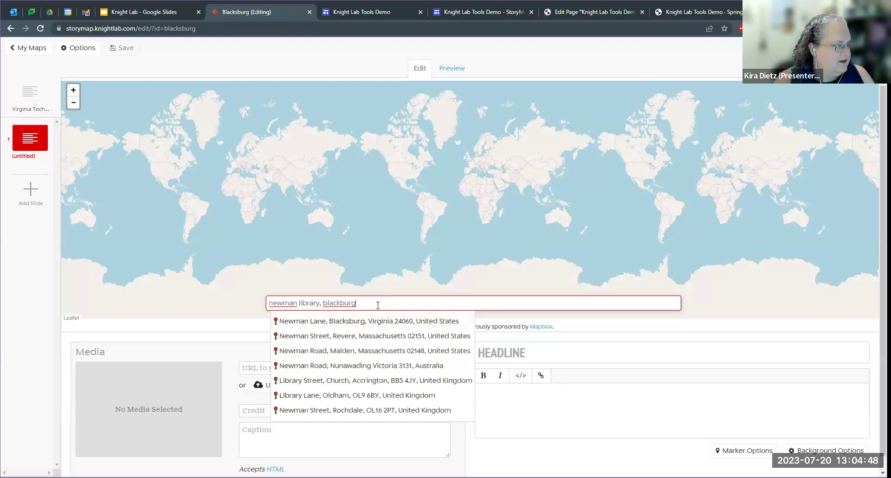
{"action": "key", "text": "ctrl+a"}
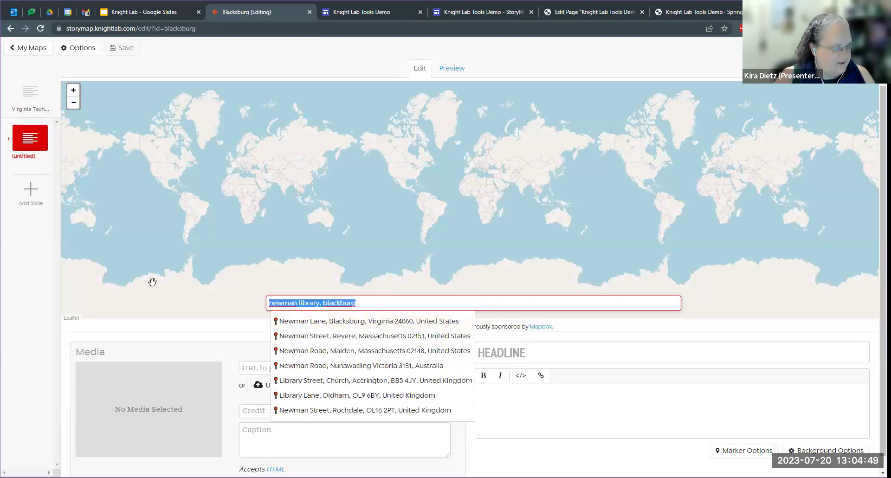
{"action": "type", "text": "560 "}
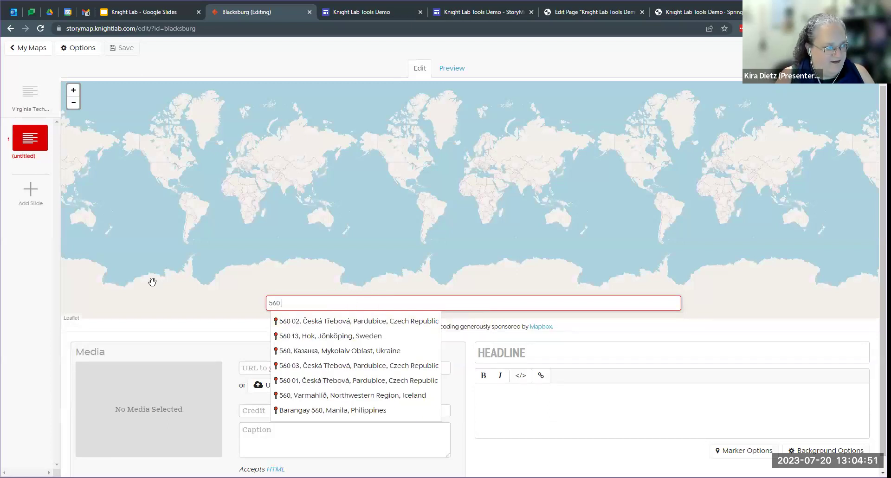
{"action": "type", "text": "drillifield"}
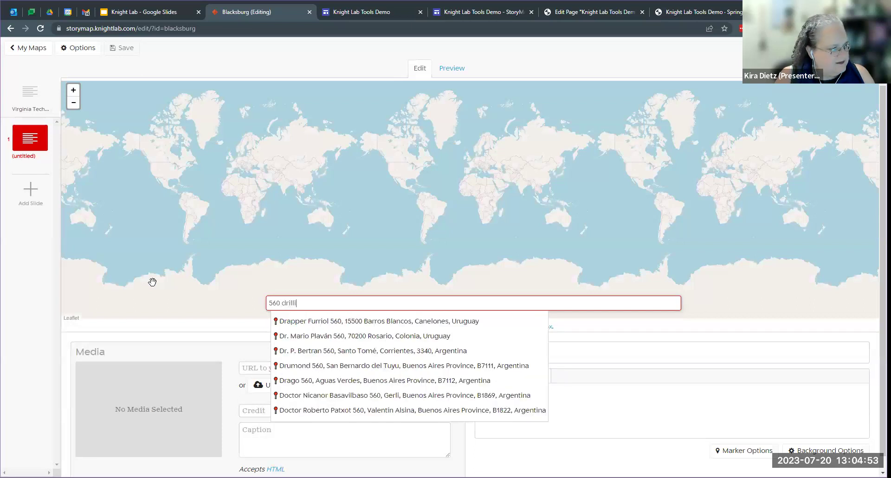
{"action": "type", "text": " dri"}
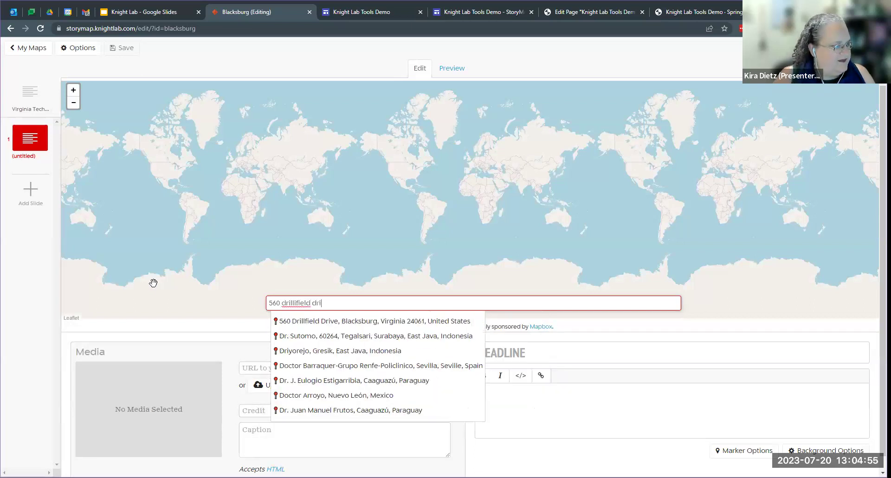
{"action": "left_click", "coordinate": [310, 325]}
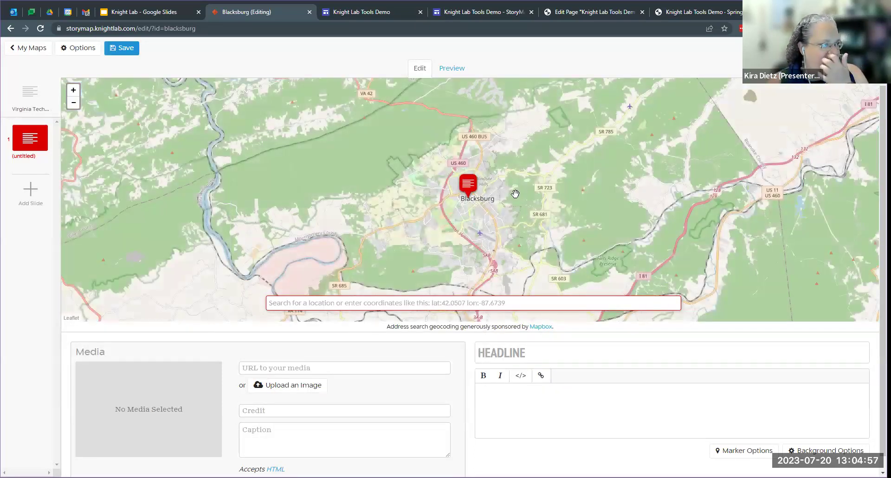
Headline the slide 'NEWMAN LIBRARY' and add another blank slide after it.
{"action": "left_click", "coordinate": [529, 352]}
{"action": "type", "text": "NEWM"}
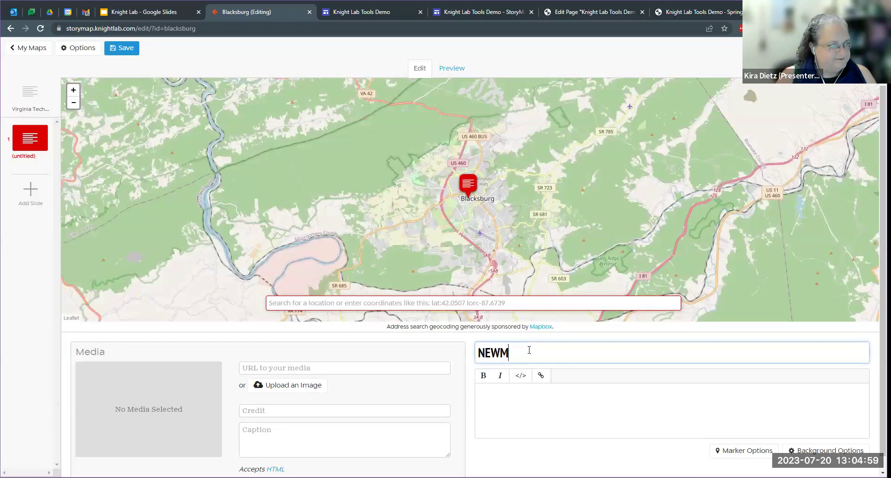
{"action": "type", "text": "AN LIBRARY"}
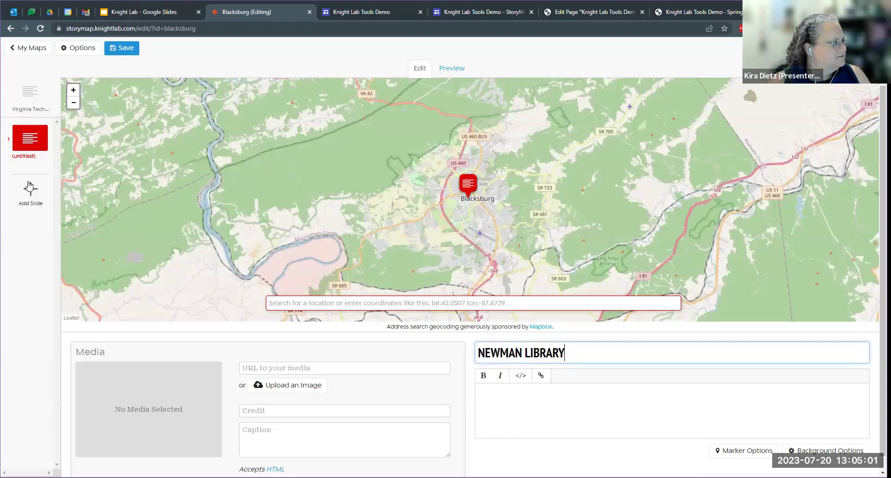
{"action": "left_click", "coordinate": [29, 186]}
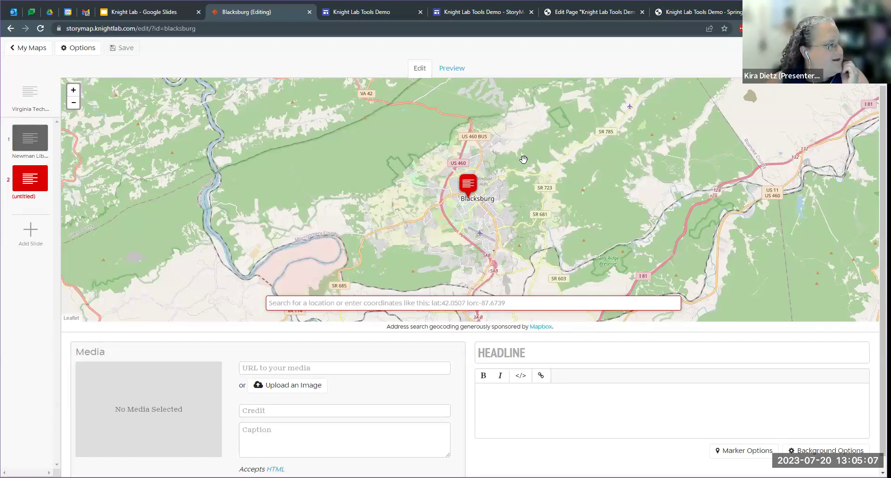
Zoom the second slide's map in six levels on Blacksburg's campus area.
{"action": "left_click", "coordinate": [349, 305]}
{"action": "type", "text": "D"}
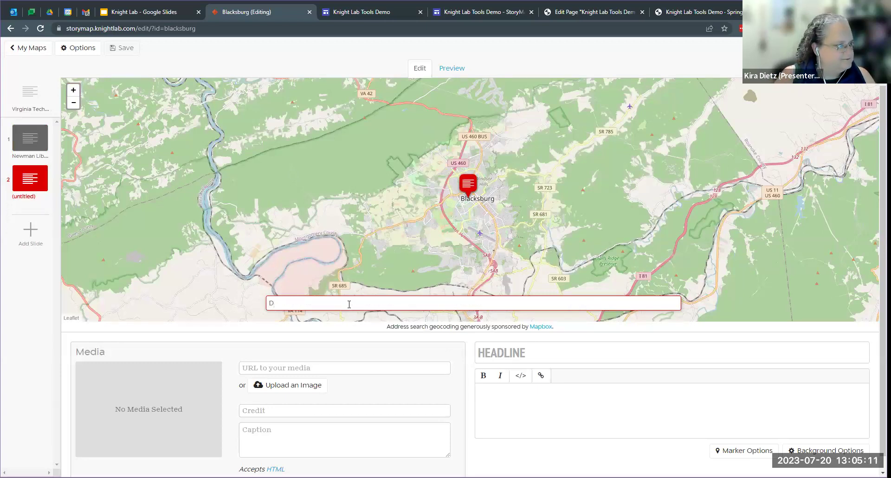
{"action": "left_click_drag", "start_coordinate": [447, 239], "coordinate": [458, 217]}
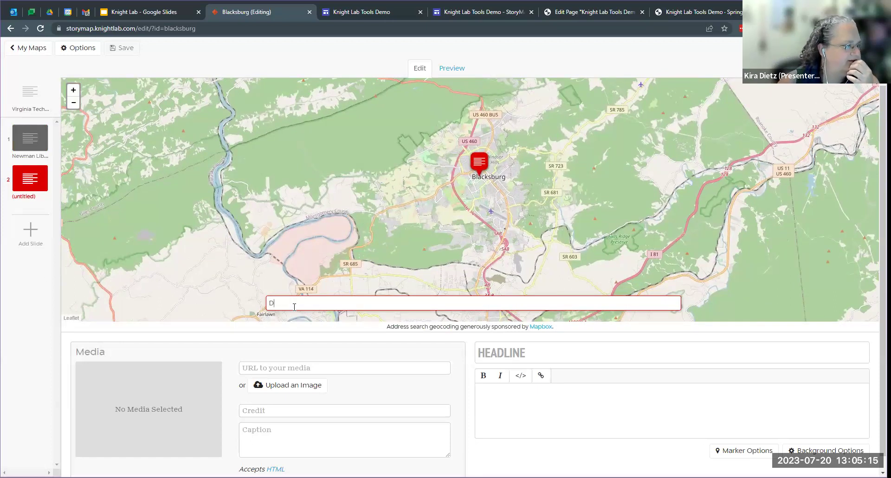
{"action": "key", "text": "BackSpace"}
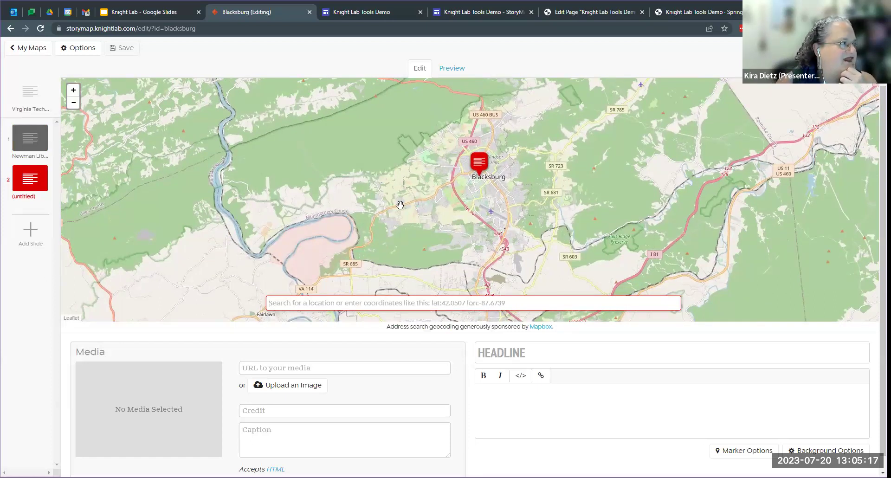
{"action": "left_click", "coordinate": [73, 92]}
{"action": "left_click", "coordinate": [74, 93]}
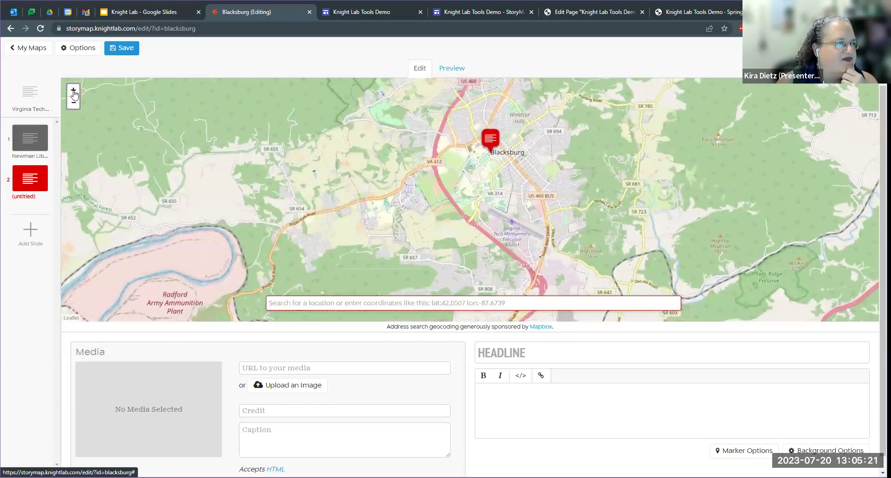
{"action": "left_click", "coordinate": [73, 92]}
{"action": "left_click", "coordinate": [73, 92]}
{"action": "left_click", "coordinate": [73, 92]}
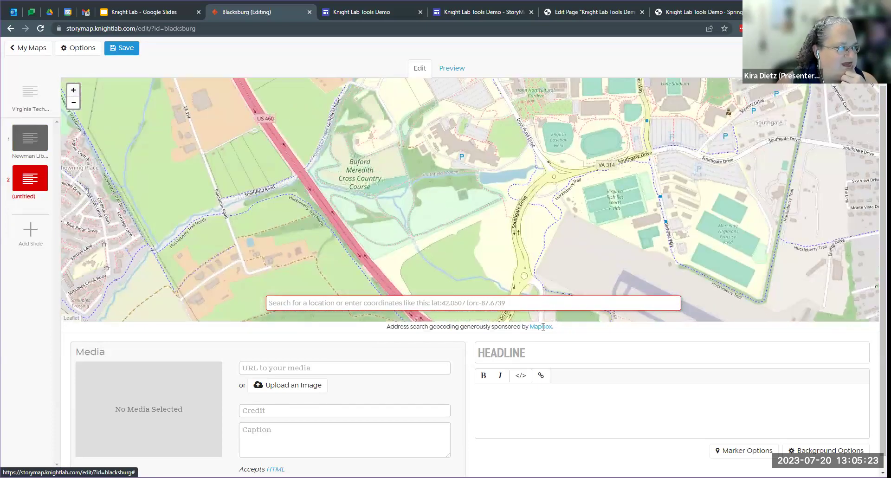
{"action": "left_click", "coordinate": [74, 90]}
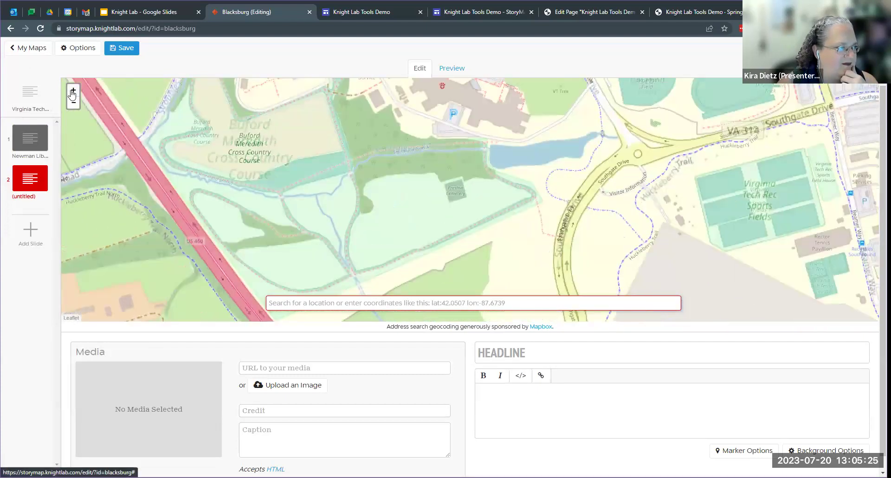
Pan the map to center on the campus near Southgate Drive and the VT Tree.
{"action": "left_click_drag", "start_coordinate": [275, 242], "coordinate": [783, 184]}
{"action": "left_click_drag", "start_coordinate": [403, 129], "coordinate": [438, 127]}
{"action": "left_click_drag", "start_coordinate": [243, 255], "coordinate": [354, 256]}
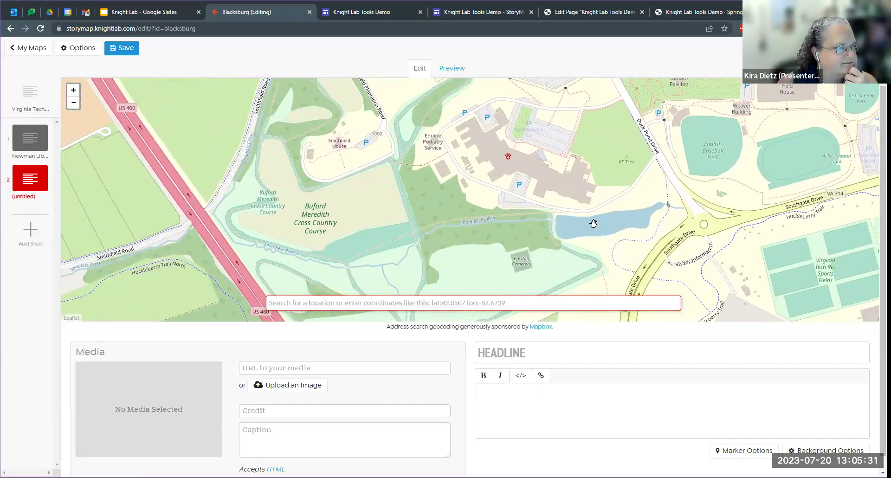
{"action": "left_click_drag", "start_coordinate": [593, 224], "coordinate": [497, 199]}
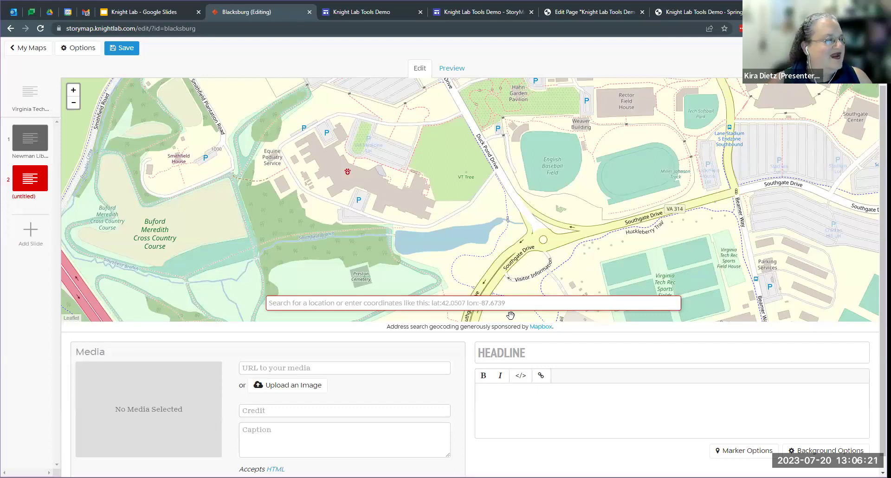
Type 'vet m' into the location search and clear it again.
{"action": "left_click", "coordinate": [360, 305]}
{"action": "type", "text": "vet m"}
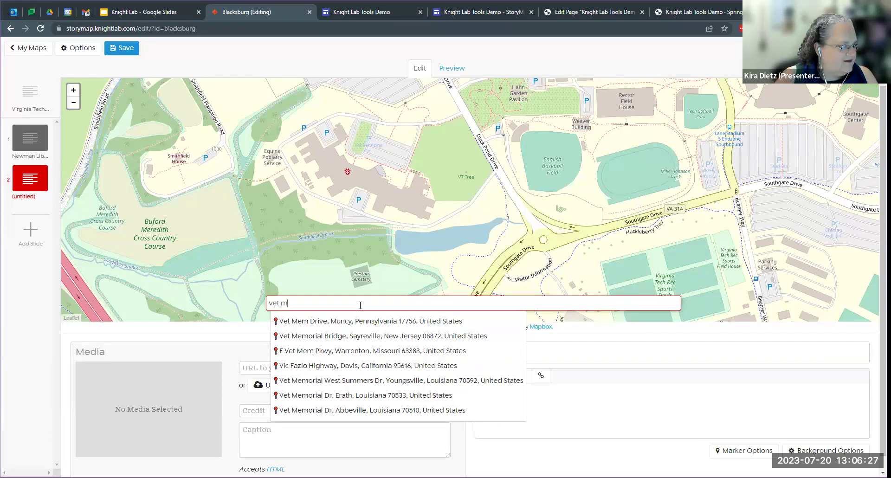
{"action": "key", "text": "BackSpace"}
{"action": "key", "text": "BackSpace"}
{"action": "key", "text": "BackSpace"}
{"action": "key", "text": "BackSpace"}
{"action": "key", "text": "BackSpace"}
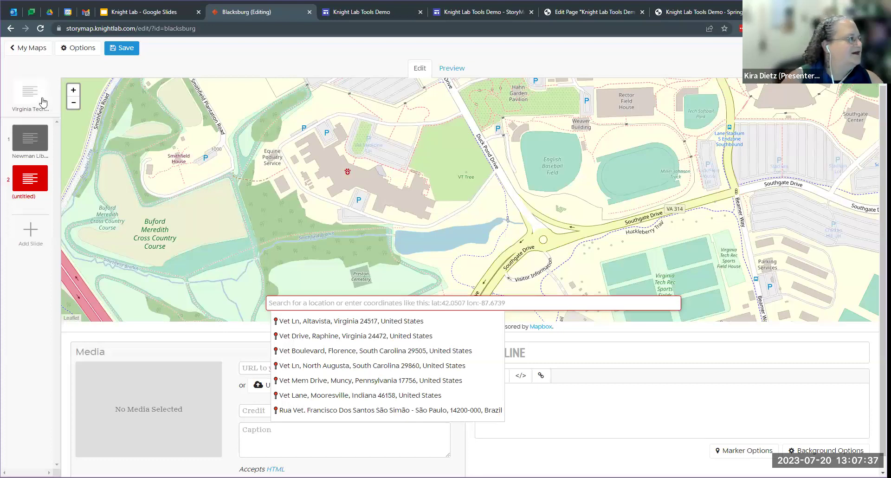
Leave the Blacksburg editor without saving and return to the My Maps list.
{"action": "left_click", "coordinate": [31, 49]}
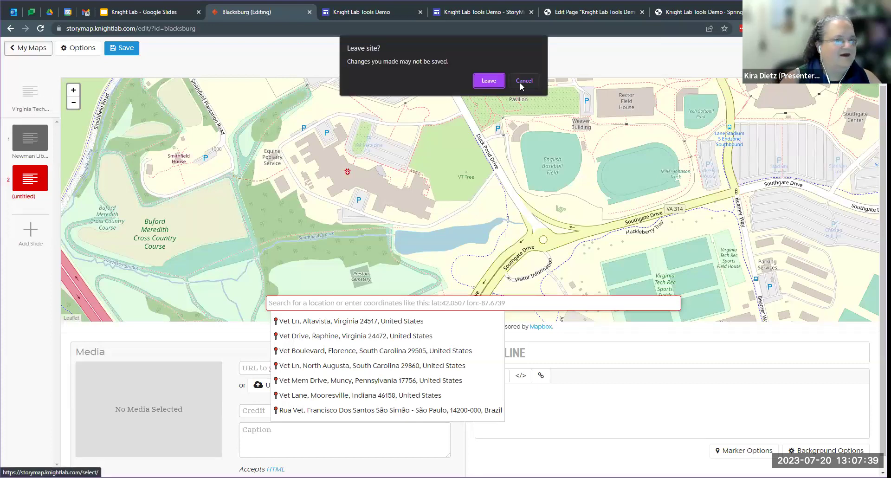
{"action": "left_click", "coordinate": [521, 83]}
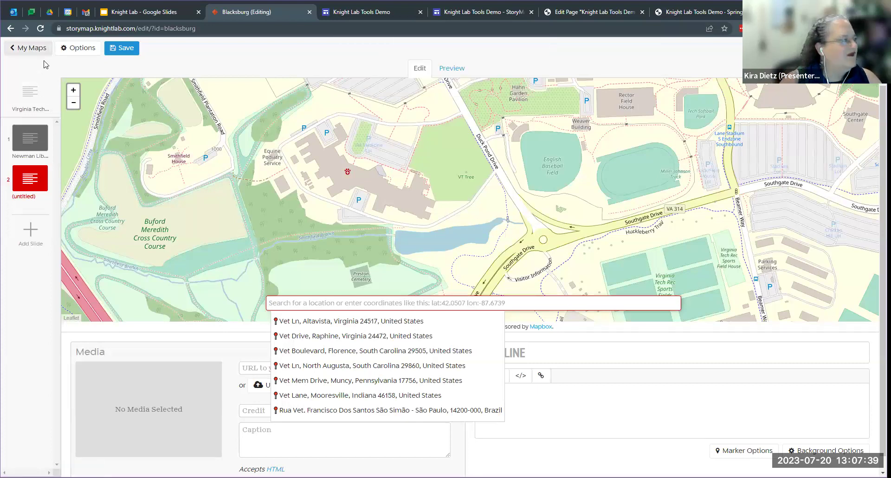
{"action": "left_click", "coordinate": [76, 52]}
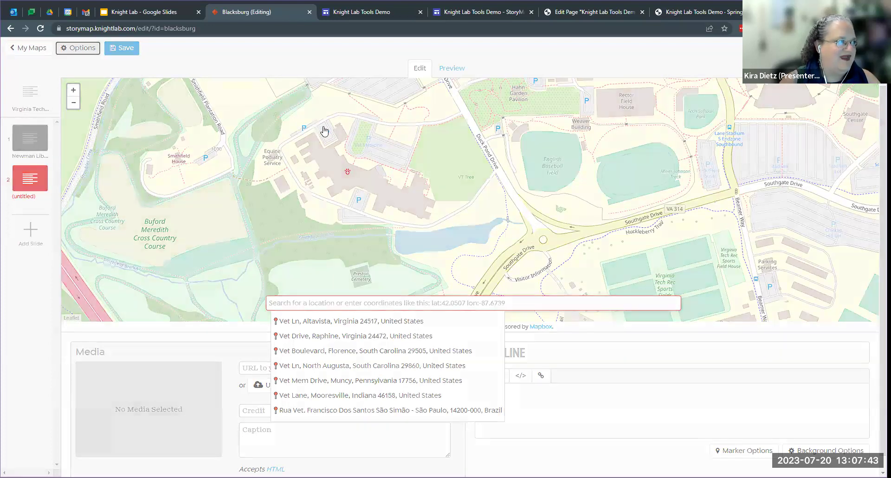
{"action": "left_click", "coordinate": [574, 282]}
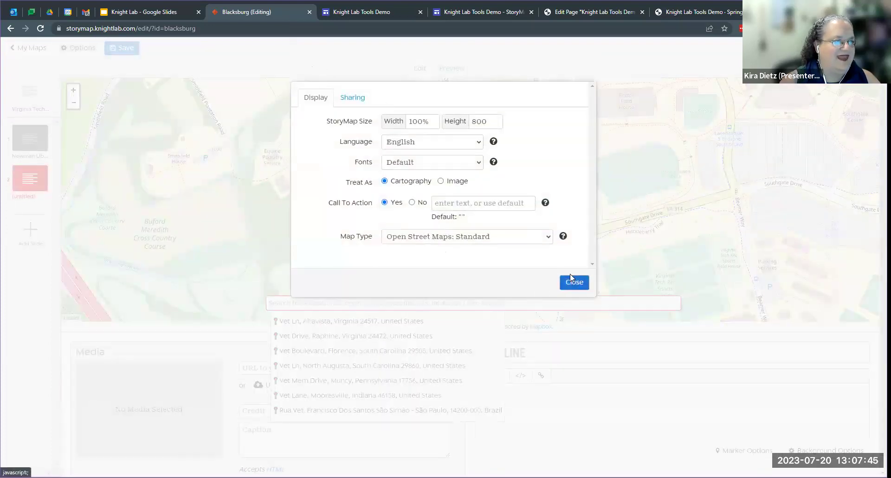
{"action": "left_click", "coordinate": [30, 52]}
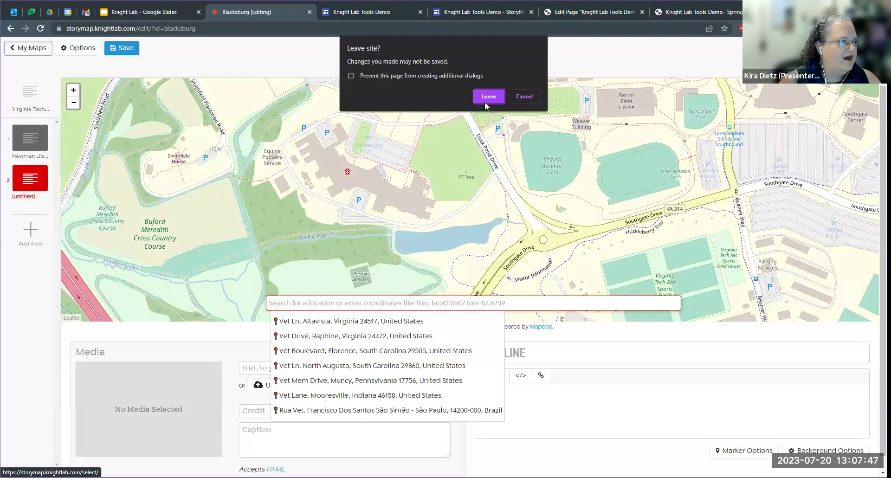
{"action": "left_click", "coordinate": [485, 100]}
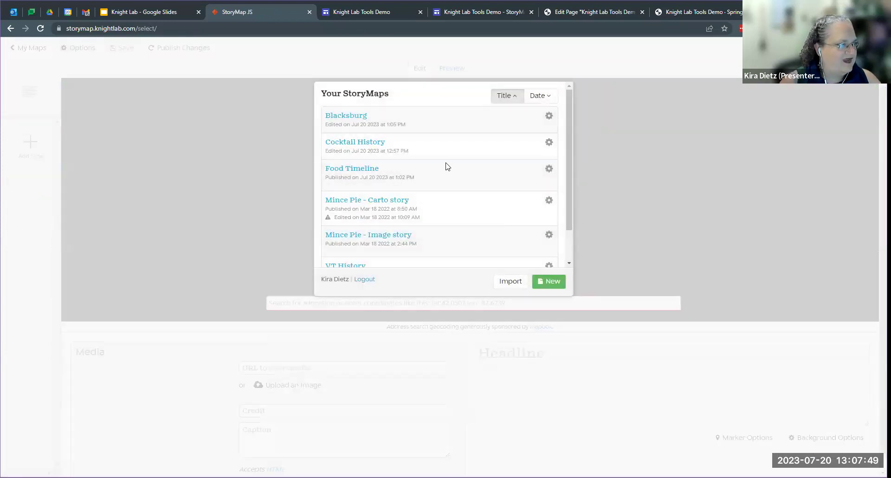
Check Blacksburg's gear menu actions, then open VT History from the StoryMaps list.
{"action": "left_click", "coordinate": [549, 117]}
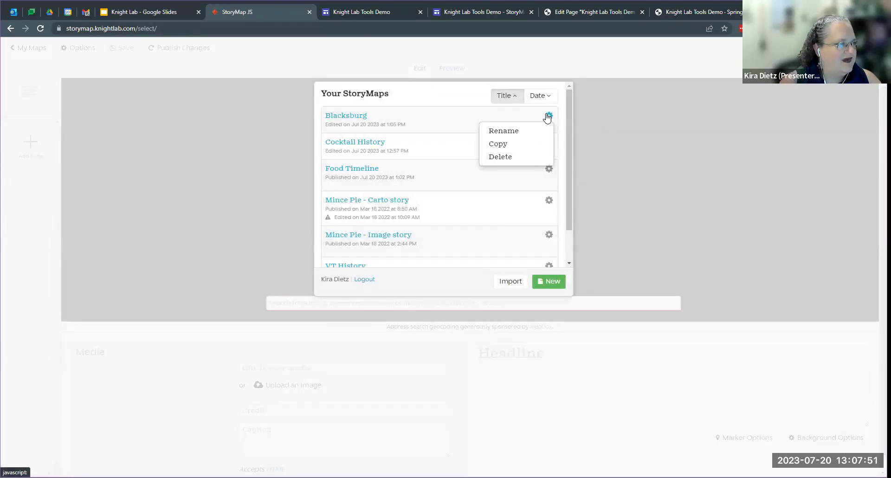
{"action": "scroll", "coordinate": [454, 189], "scroll_direction": "down", "scroll_amount": 1}
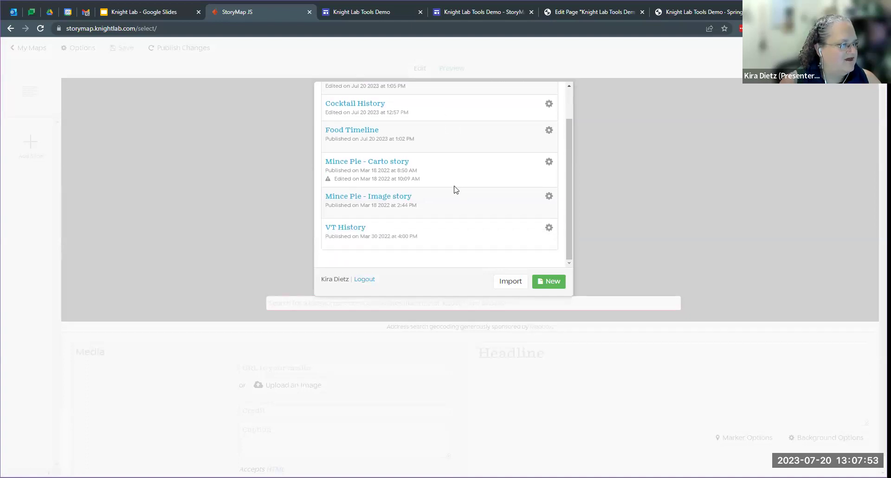
{"action": "left_click", "coordinate": [137, 15]}
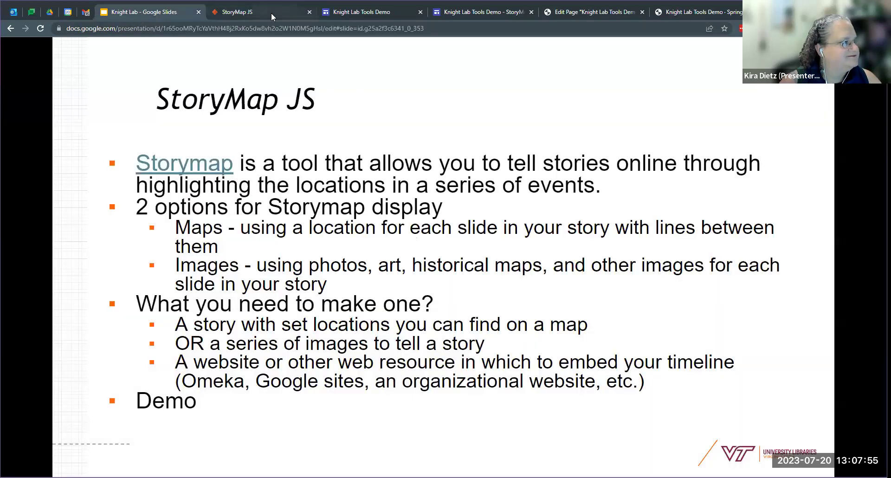
{"action": "left_click", "coordinate": [271, 13]}
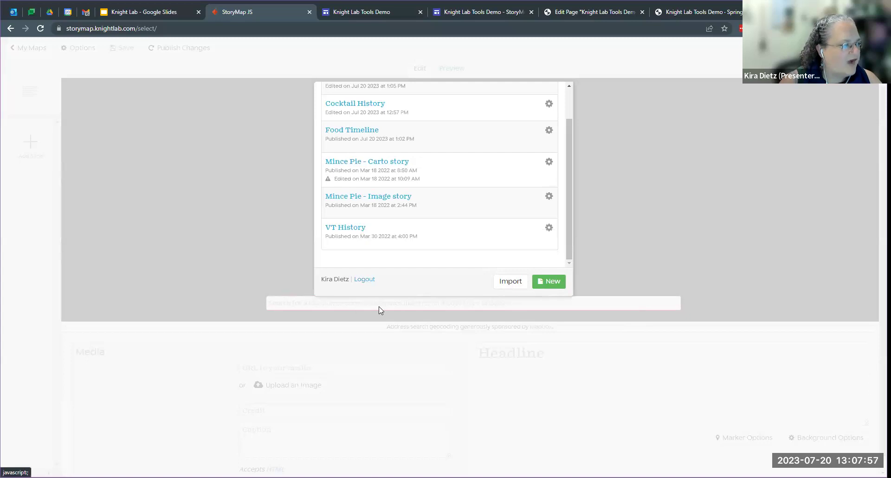
{"action": "left_click", "coordinate": [358, 228]}
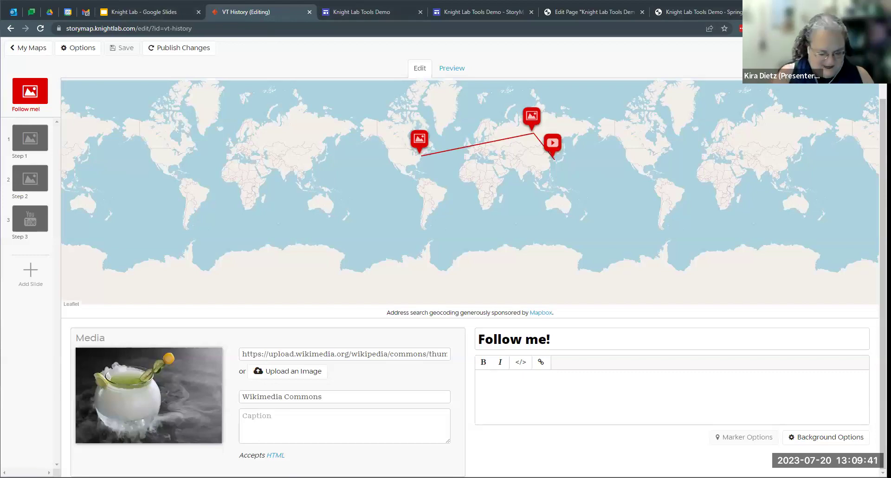
In a new tab, search for juxtapose knightlab and open the Introducing JuxtaposeJS article.
{"action": "key", "text": "ctrl+t"}
{"action": "type", "text": "just"}
{"action": "key", "text": "BackSpace"}
{"action": "key", "text": "BackSpace"}
{"action": "key", "text": "BackSpace"}
{"action": "type", "text": "xta"}
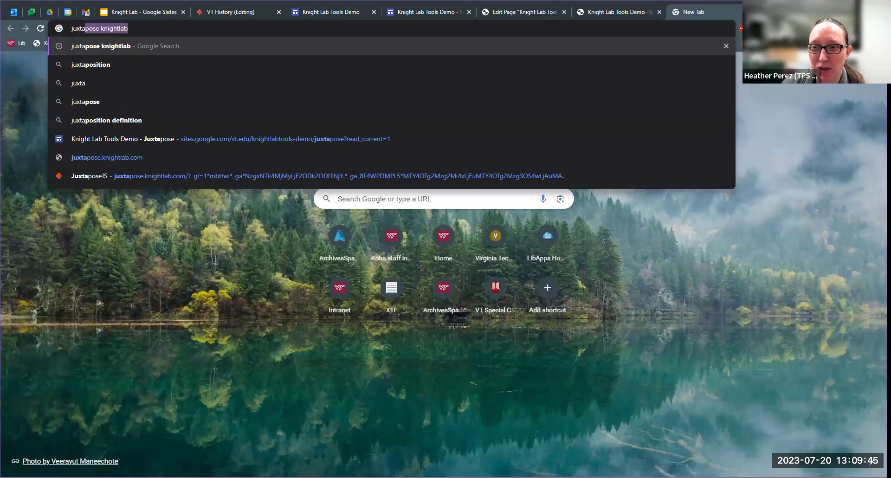
{"action": "key", "text": "Return"}
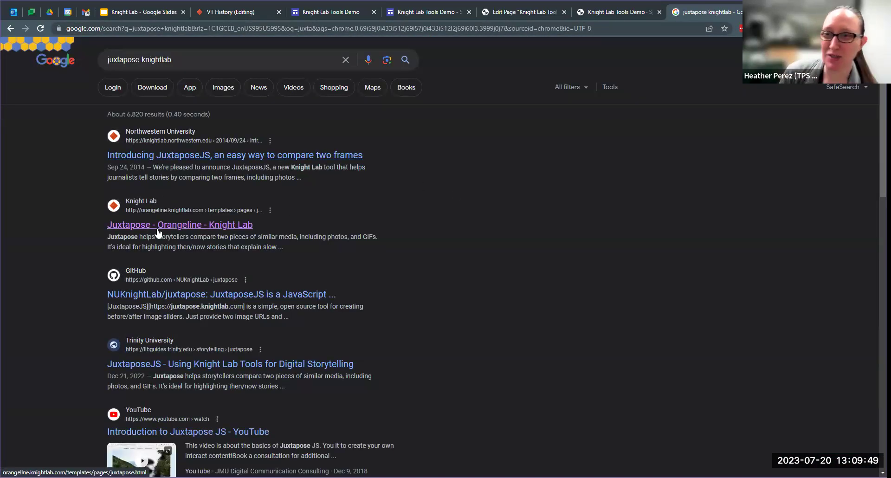
{"action": "left_click", "coordinate": [153, 156]}
Open Knight Lab's Projects page, then return to the VT History editor tab.
{"action": "scroll", "coordinate": [416, 275], "scroll_direction": "down", "scroll_amount": 9}
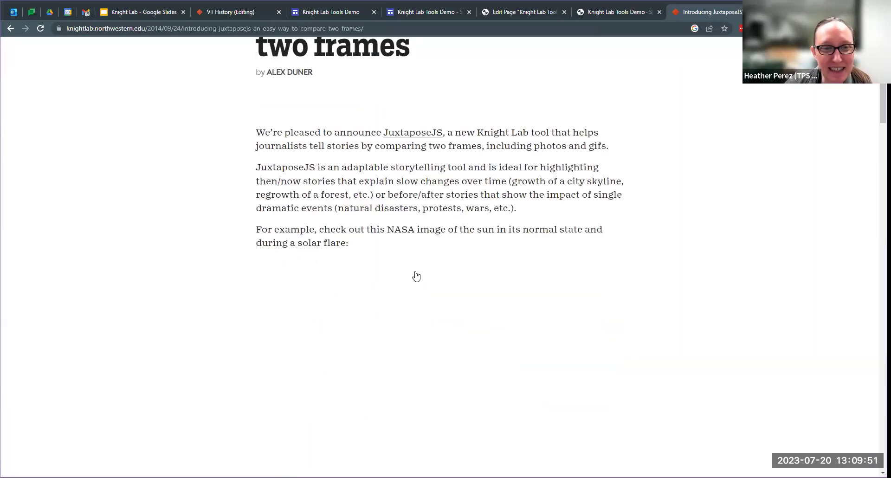
{"action": "scroll", "coordinate": [562, 278], "scroll_direction": "up", "scroll_amount": 7}
{"action": "scroll", "coordinate": [560, 238], "scroll_direction": "up", "scroll_amount": 3}
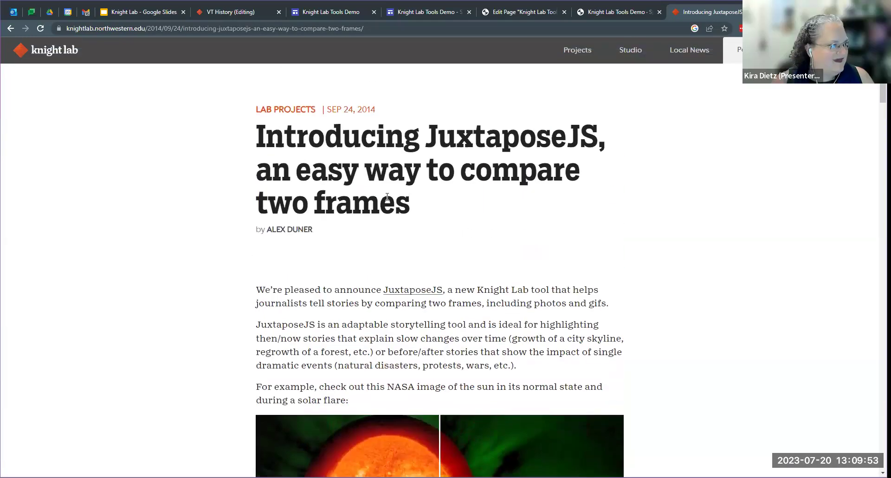
{"action": "left_click", "coordinate": [579, 51]}
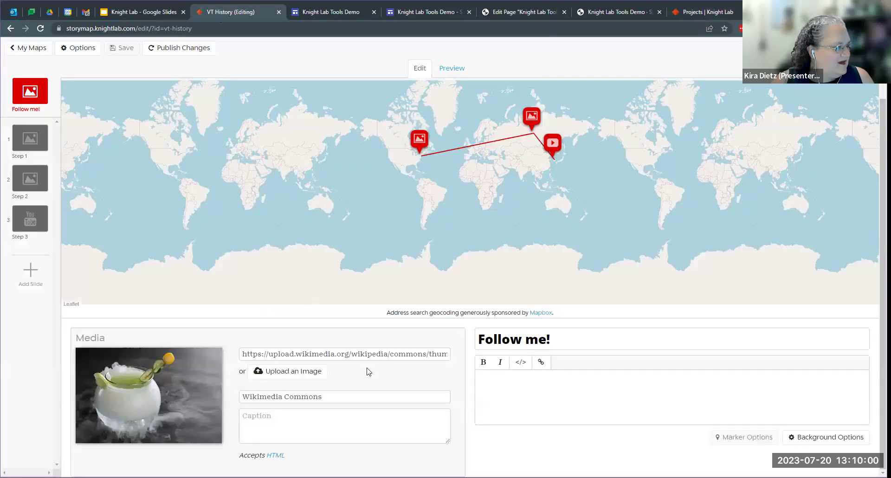
{"action": "left_click", "coordinate": [217, 13]}
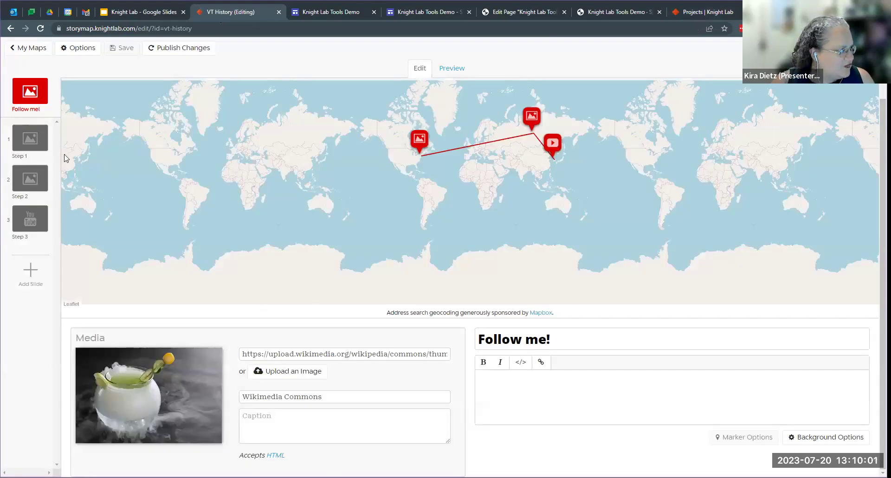
Add a fourth slide and paste the JuxtaposeJS before/after comparison URL as its media.
{"action": "left_click", "coordinate": [33, 274]}
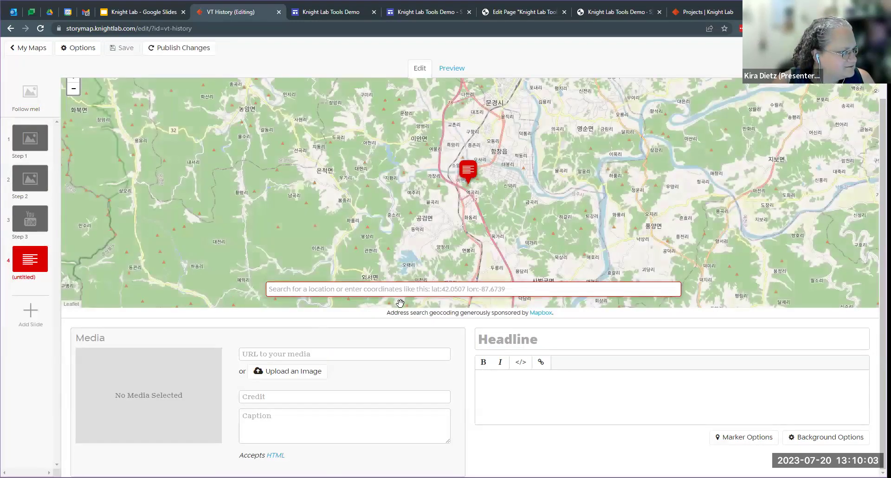
{"action": "left_click", "coordinate": [275, 355]}
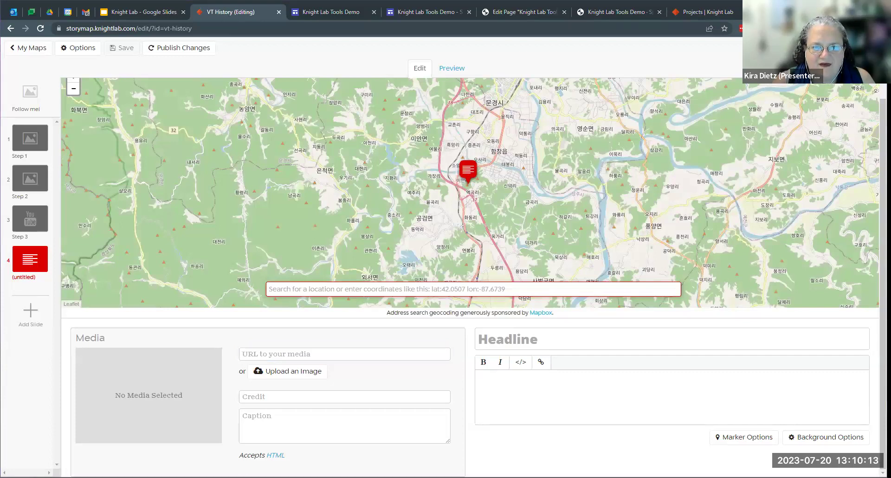
{"action": "left_click", "coordinate": [266, 352]}
{"action": "key", "text": "ctrl+v"}
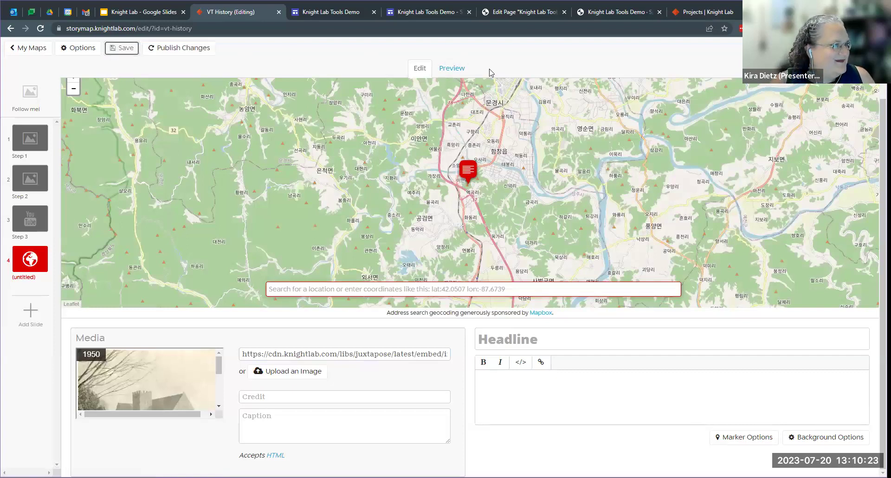
Preview from Step 2 to slide 4, then drag the 1950 comparison divider upward.
{"action": "left_click", "coordinate": [457, 69]}
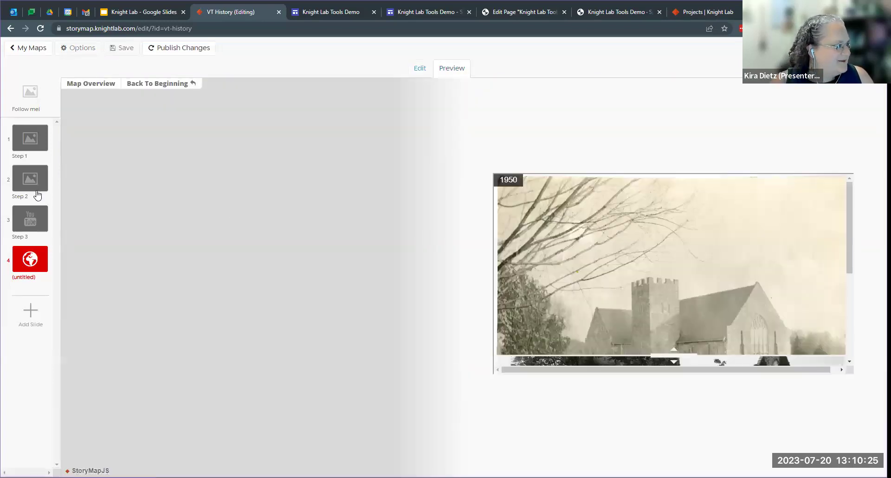
{"action": "left_click", "coordinate": [38, 196]}
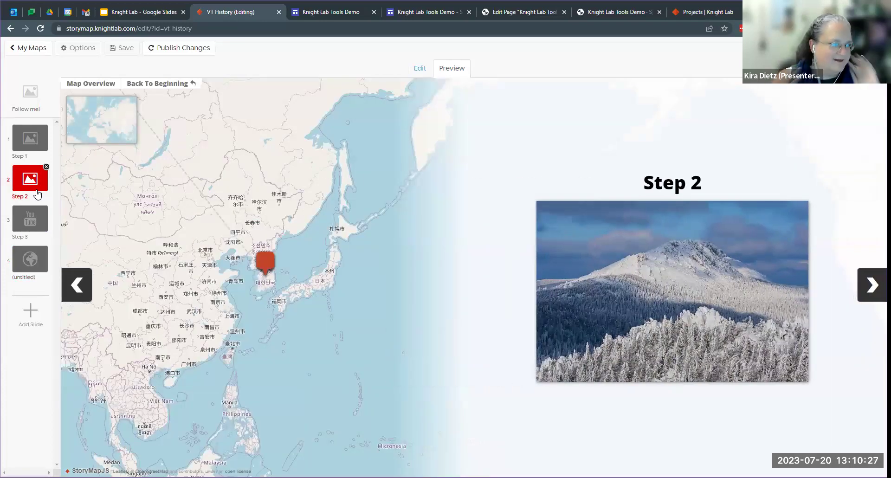
{"action": "left_click", "coordinate": [866, 281]}
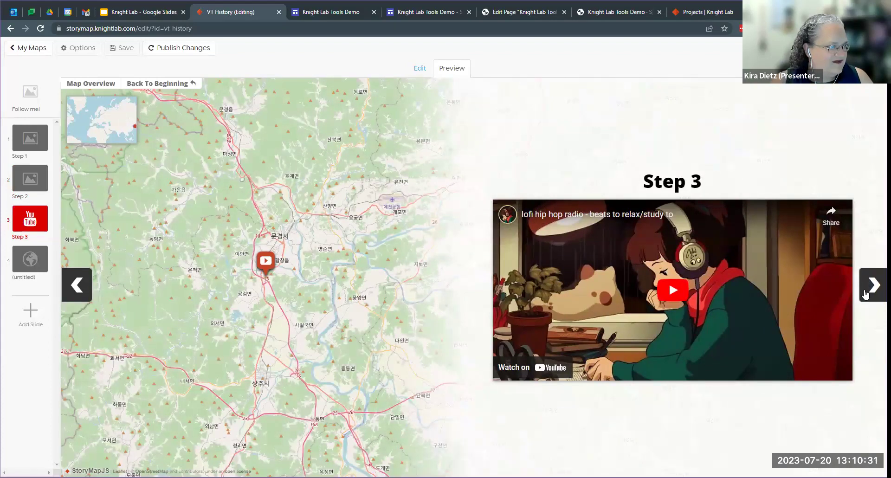
{"action": "left_click", "coordinate": [871, 294]}
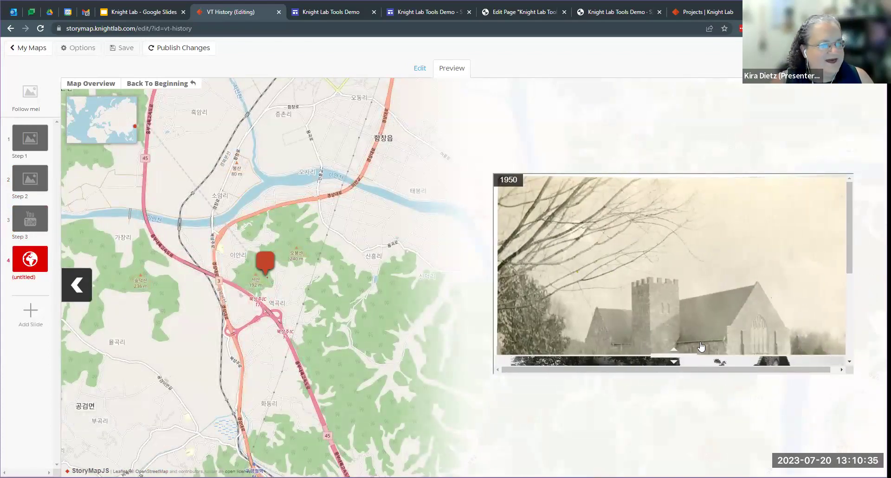
{"action": "left_click_drag", "start_coordinate": [688, 353], "coordinate": [707, 289]}
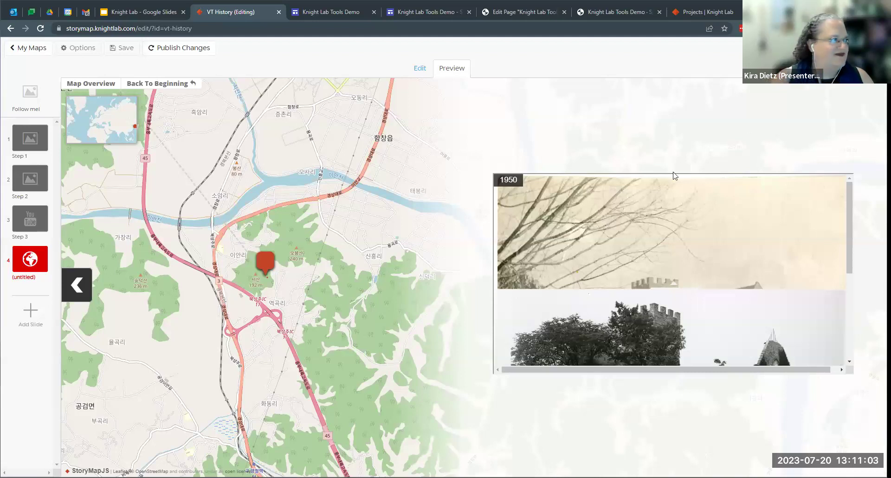
Open Drive's Audio Clips folder and play, then stop, DePauw_Clip_RelationshipwithStudents.mp3.
{"action": "left_click", "coordinate": [52, 14]}
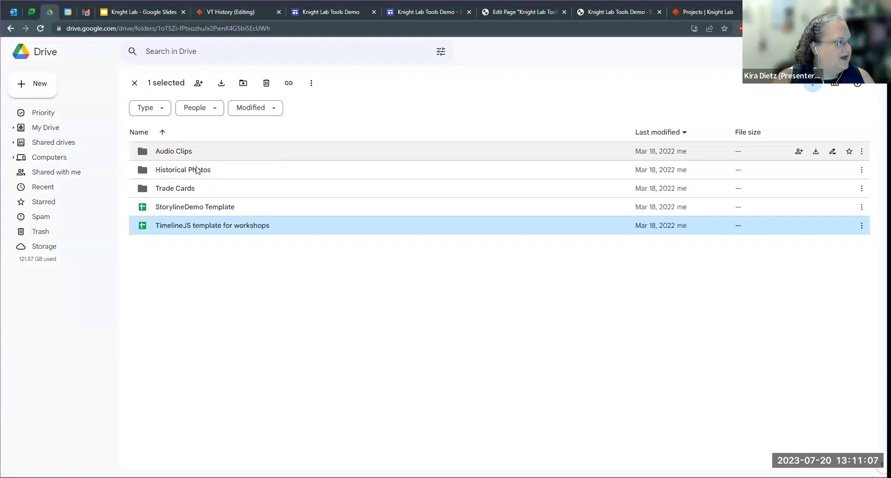
{"action": "double_click", "coordinate": [181, 154]}
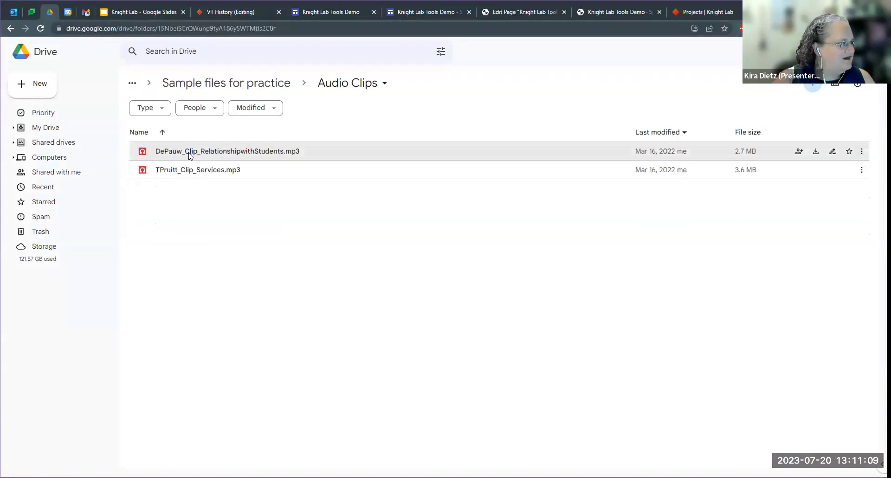
{"action": "right_click", "coordinate": [185, 155]}
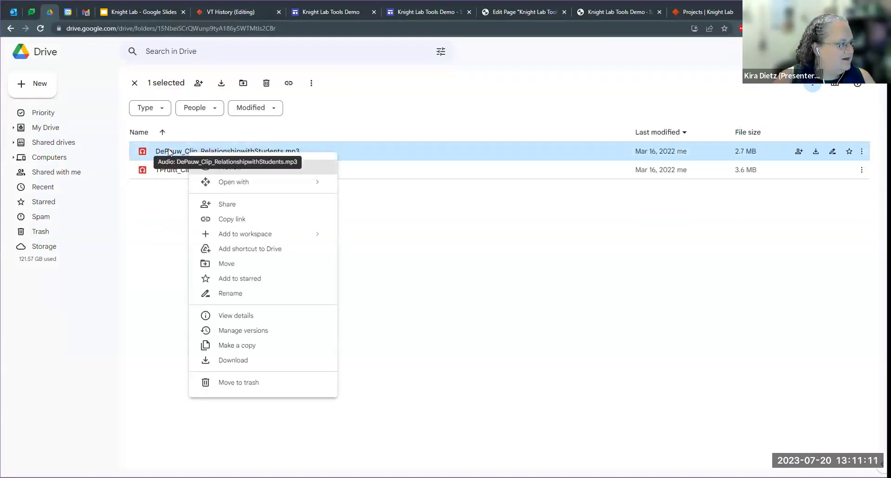
{"action": "left_click", "coordinate": [169, 152]}
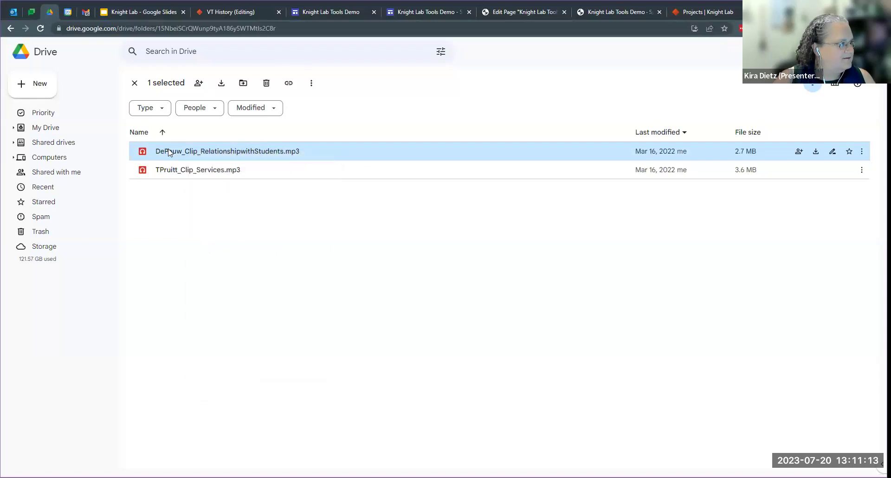
{"action": "double_click", "coordinate": [168, 149]}
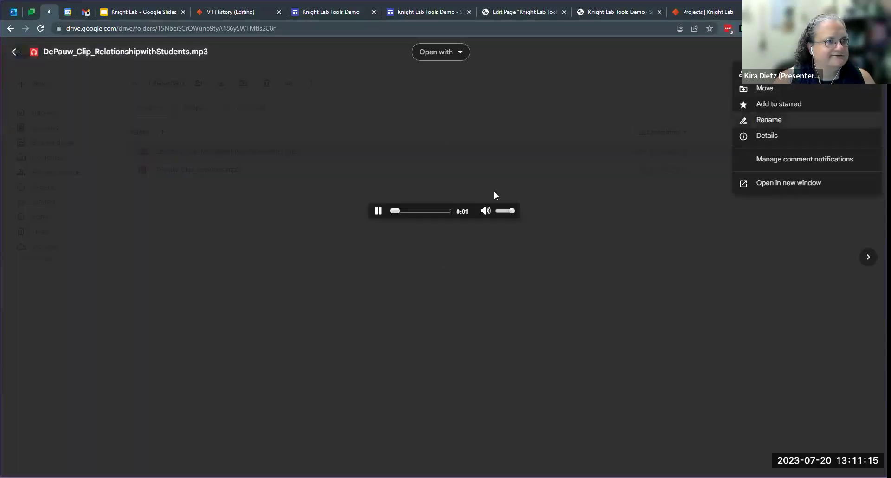
{"action": "left_click", "coordinate": [378, 211]}
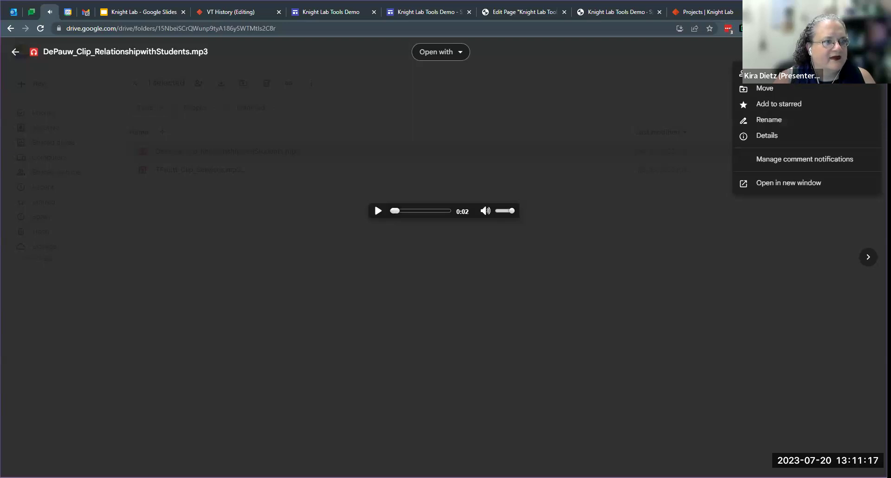
Open the clip in its own tab, select its web address, then close that tab.
{"action": "left_click", "coordinate": [466, 112]}
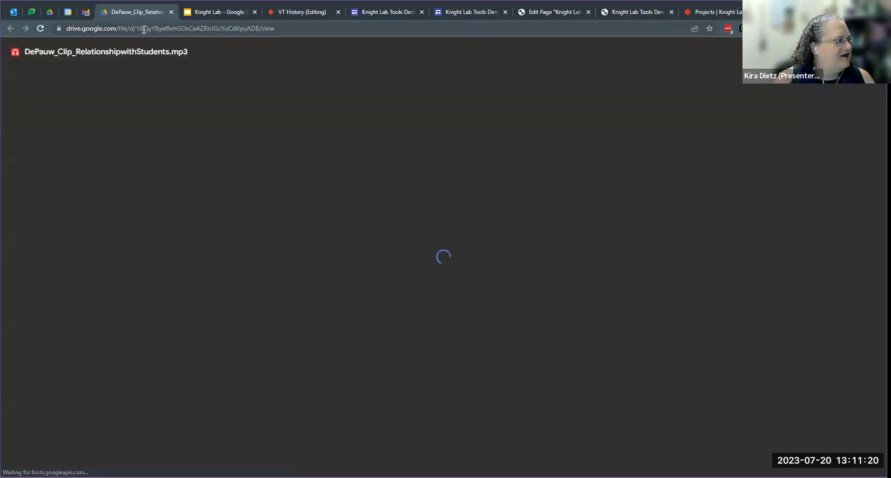
{"action": "left_click", "coordinate": [143, 29]}
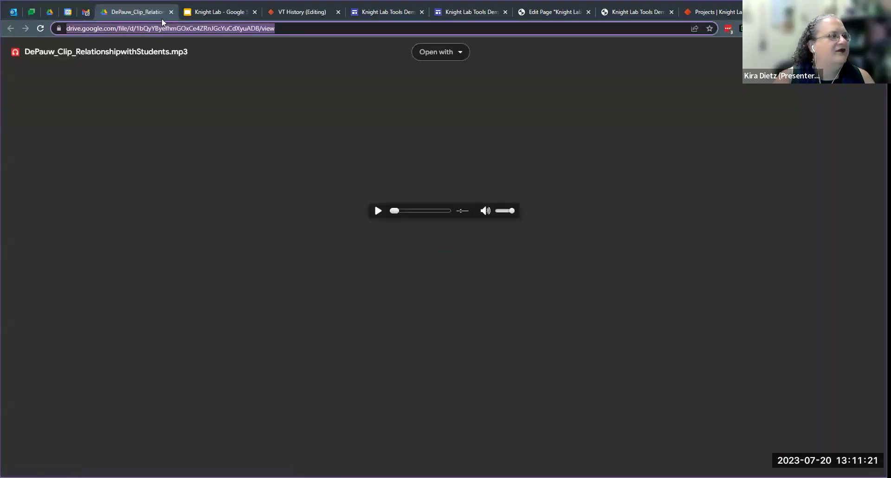
{"action": "left_click", "coordinate": [268, 82]}
{"action": "left_click", "coordinate": [172, 12]}
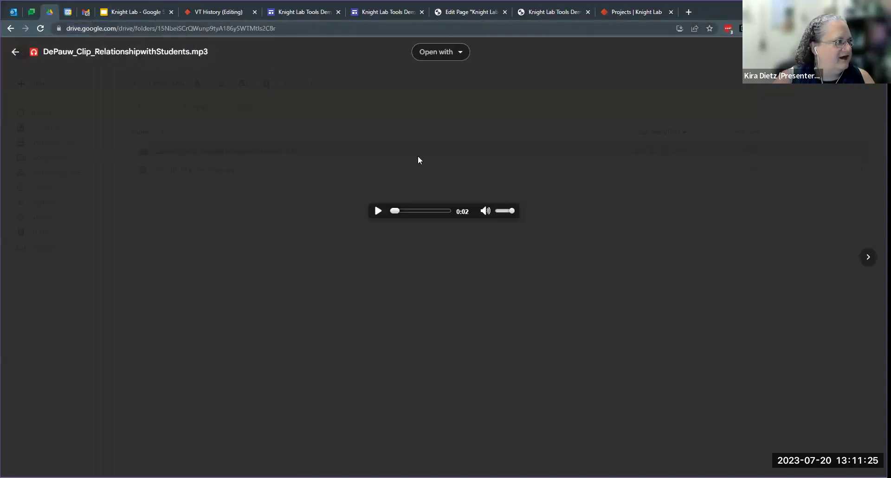
{"action": "left_click", "coordinate": [707, 14]}
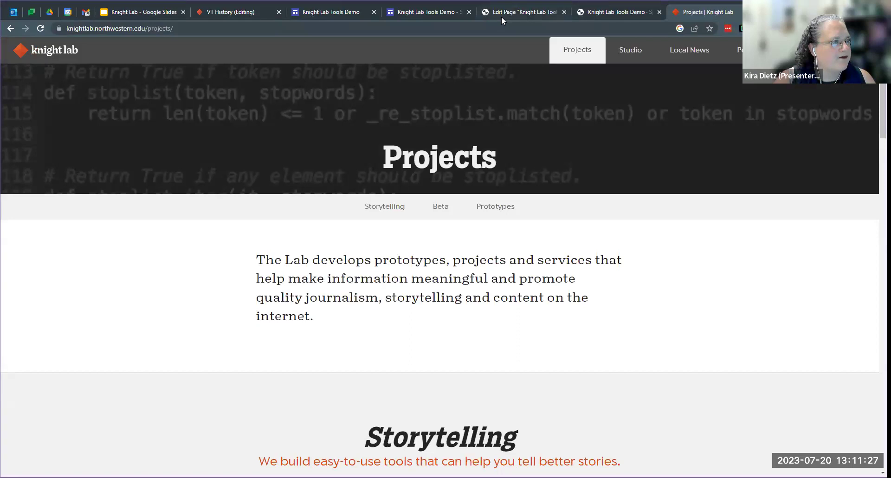
Show Omeka's Browse Items list of all 25 items and scroll through it.
{"action": "left_click", "coordinate": [502, 14]}
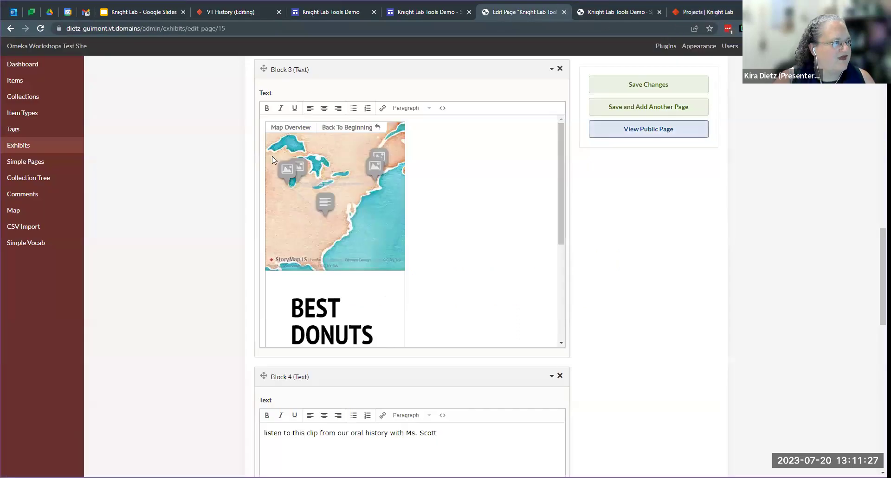
{"action": "left_click", "coordinate": [15, 81]}
{"action": "scroll", "coordinate": [441, 325], "scroll_direction": "down", "scroll_amount": 8}
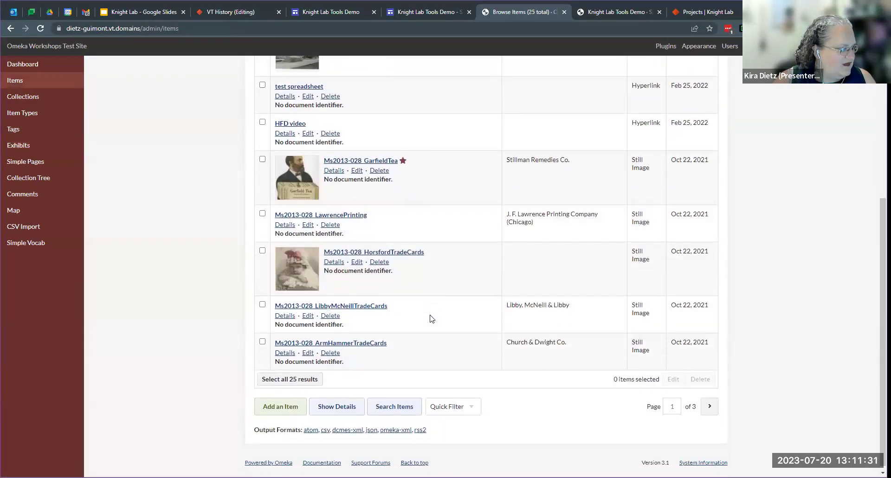
{"action": "scroll", "coordinate": [423, 331], "scroll_direction": "up", "scroll_amount": 4}
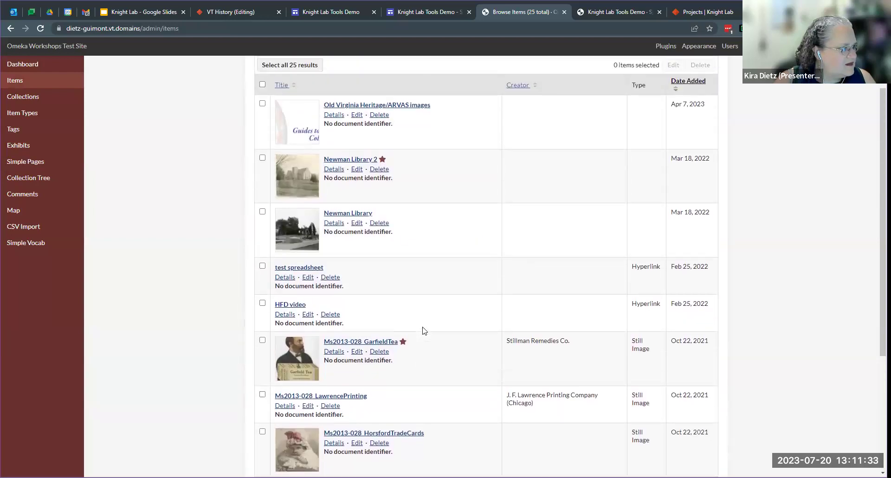
{"action": "scroll", "coordinate": [423, 331], "scroll_direction": "up", "scroll_amount": 2}
Load the Virginia Tech digital special collections site, digitalsc.lib.vt.edu.
{"action": "left_click", "coordinate": [127, 27]}
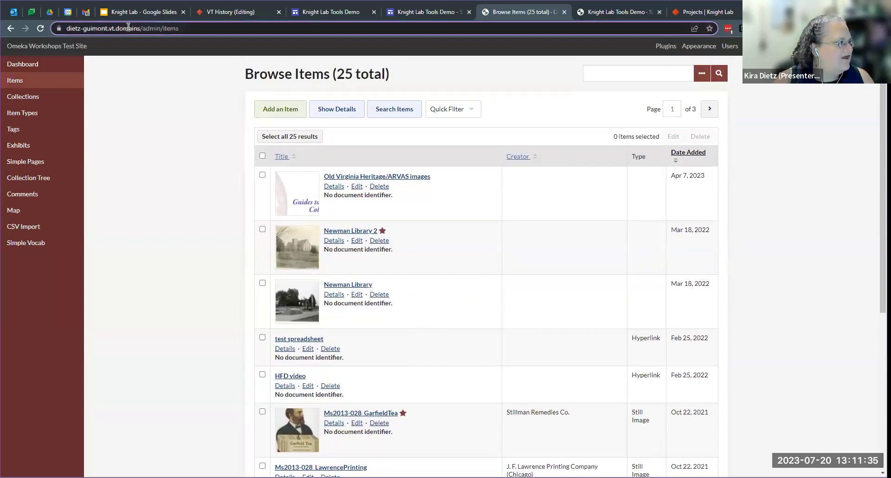
{"action": "type", "text": "a"}
{"action": "type", "text": "dig"}
{"action": "key", "text": "Return"}
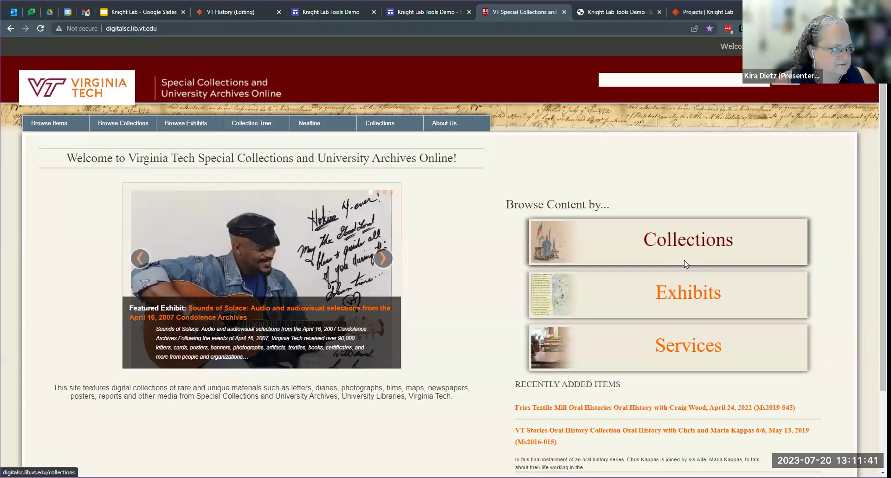
Open the recently added VT Stories Oral History item, then go back to the VT History map.
{"action": "left_click", "coordinate": [603, 430]}
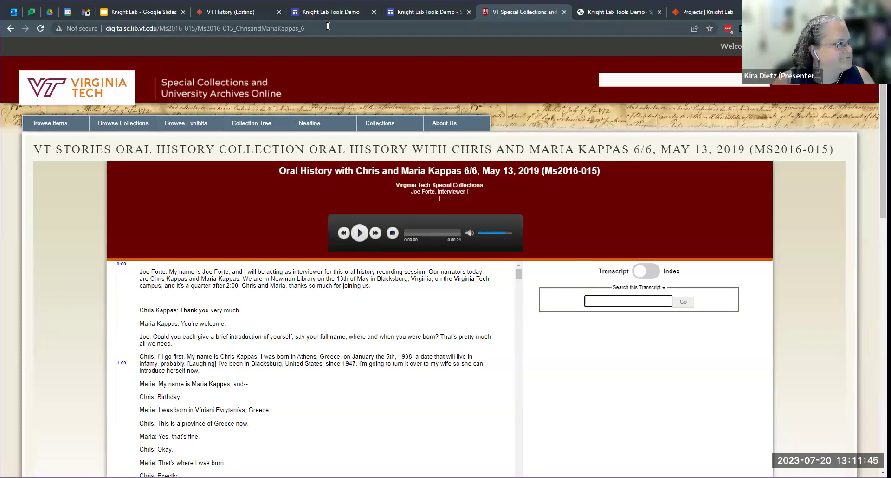
{"action": "left_click", "coordinate": [234, 11]}
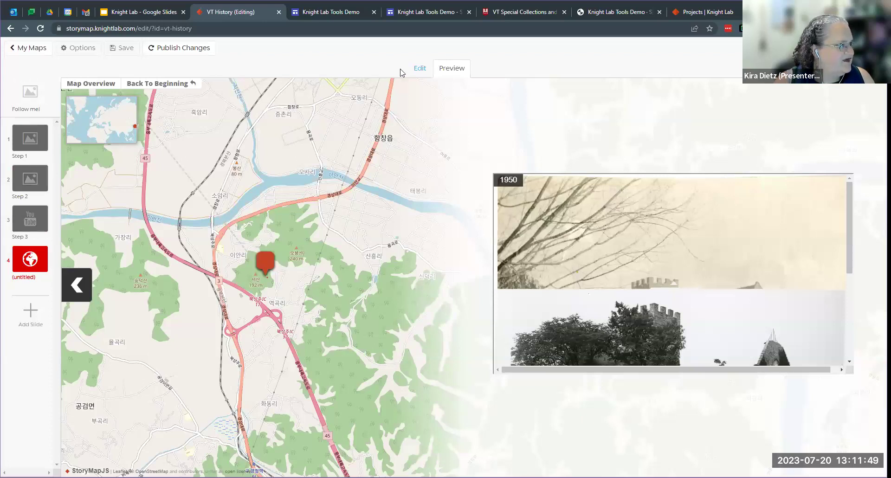
Add a fifth slide with the oral history page address pasted as its media.
{"action": "left_click", "coordinate": [419, 69]}
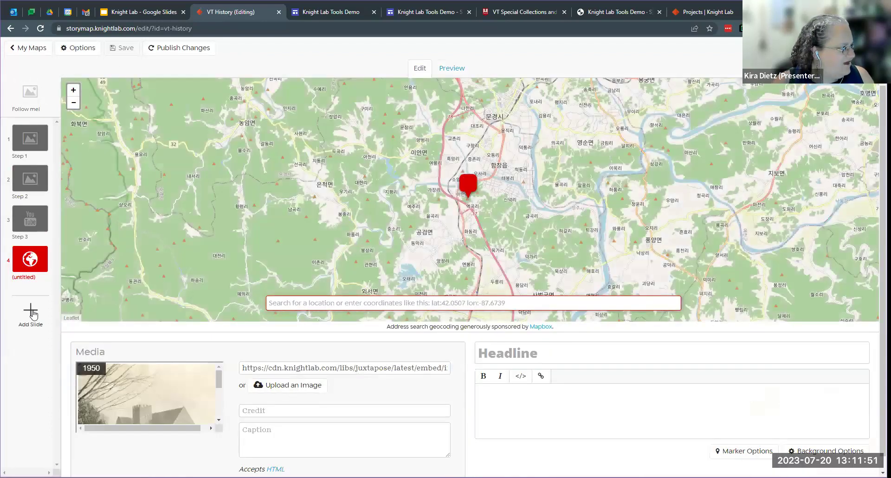
{"action": "left_click", "coordinate": [31, 314]}
{"action": "left_click", "coordinate": [345, 369]}
{"action": "key", "text": "ctrl+v"}
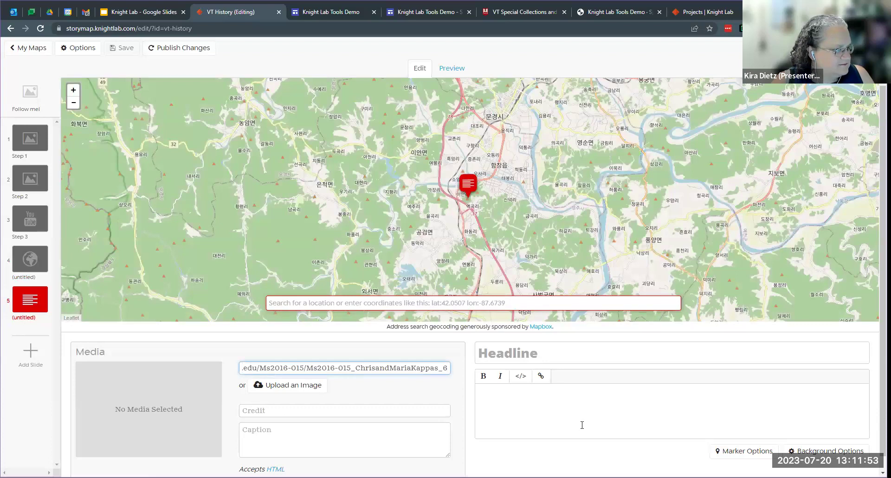
Give the new slide the headline 'Oral History'.
{"action": "left_click", "coordinate": [520, 352]}
{"action": "type", "text": "Oral Histtory"}
{"action": "left_click", "coordinate": [531, 402]}
Save the map and confirm English as the display language in its options.
{"action": "left_click", "coordinate": [120, 47]}
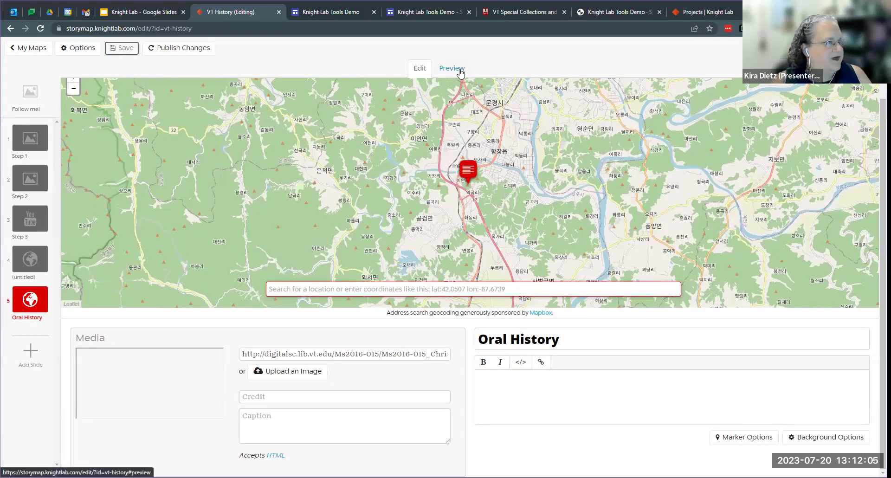
{"action": "left_click", "coordinate": [78, 49]}
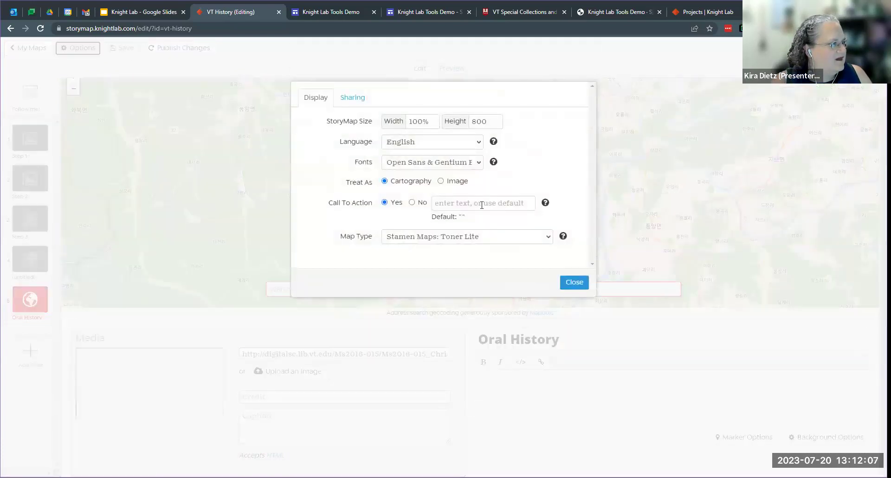
{"action": "left_click", "coordinate": [420, 148]}
{"action": "left_click", "coordinate": [408, 152]}
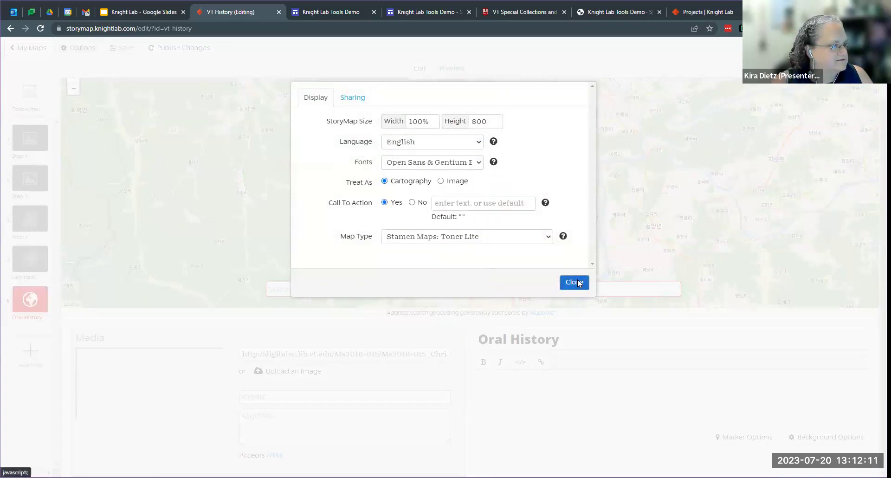
{"action": "left_click", "coordinate": [574, 283]}
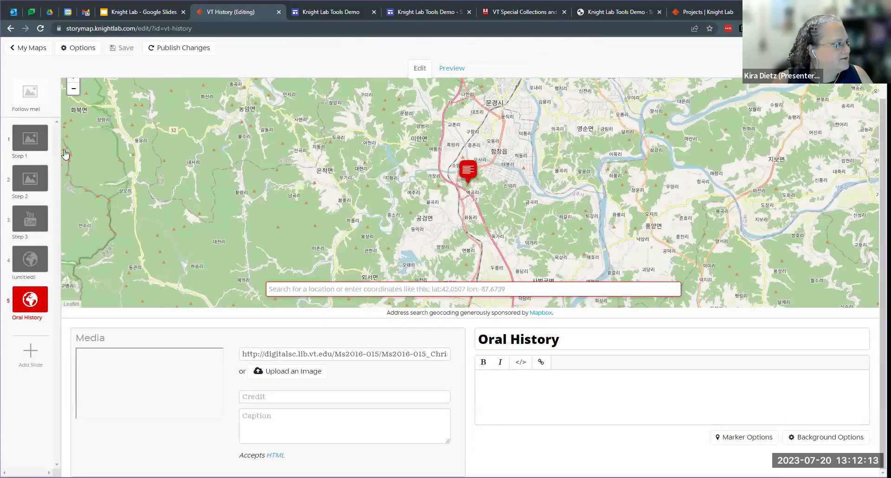
Publish the changes, preview the Oral History slide, then return to editing.
{"action": "left_click", "coordinate": [158, 48]}
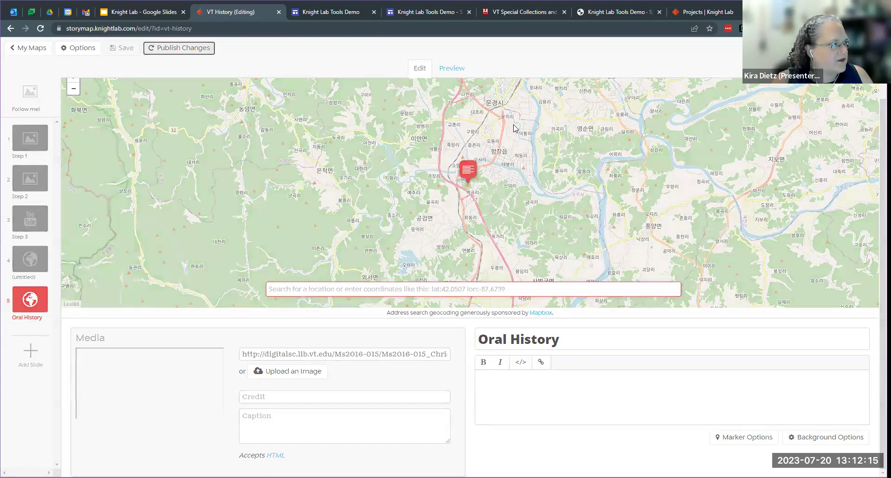
{"action": "left_click", "coordinate": [457, 69]}
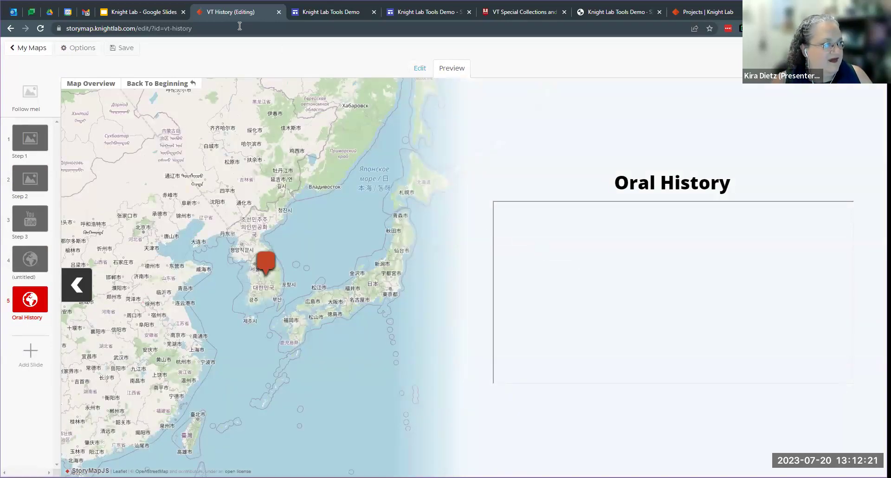
{"action": "left_click", "coordinate": [423, 70]}
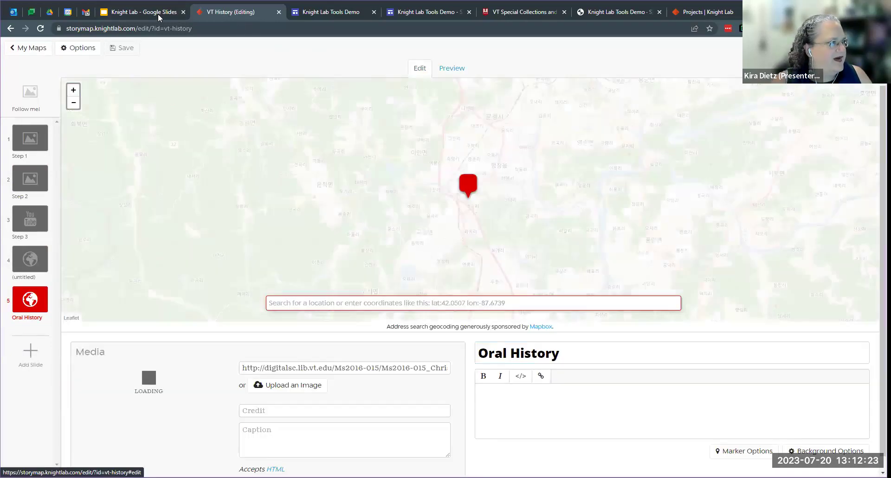
Close the Knight Lab Projects page and load the archive's /admin/ dashboard.
{"action": "left_click", "coordinate": [687, 15]}
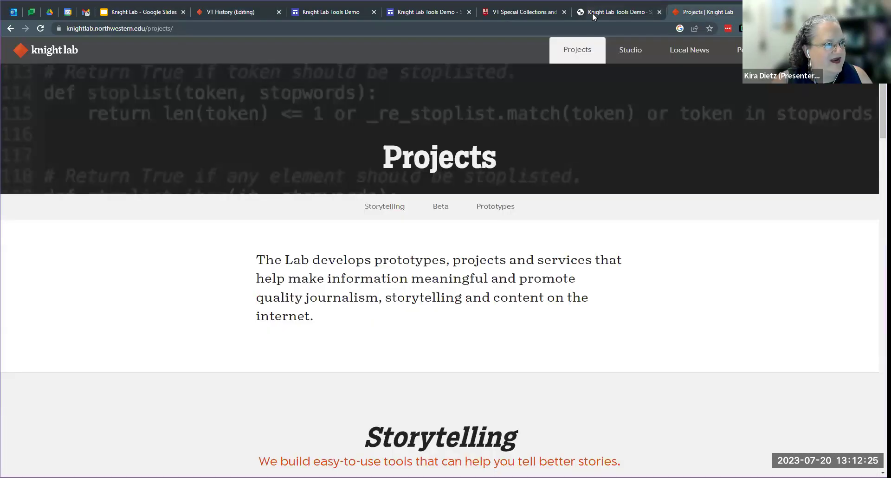
{"action": "key", "text": "ctrl+w"}
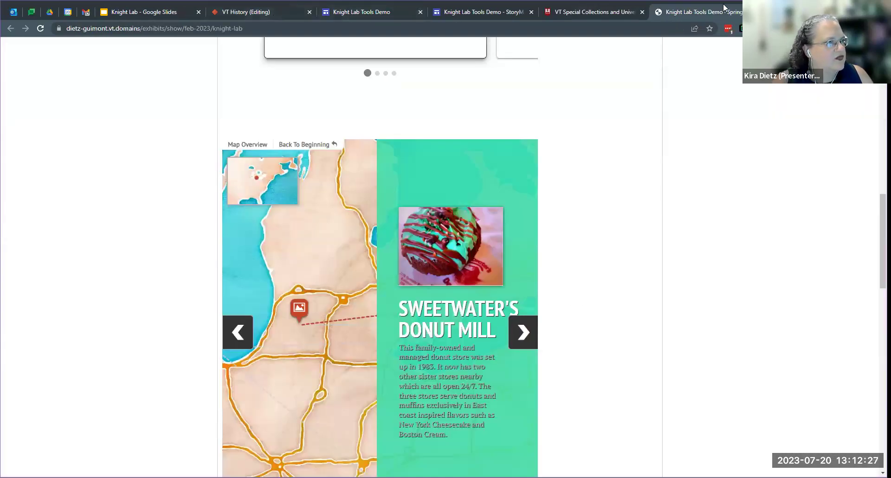
{"action": "left_click", "coordinate": [622, 13]}
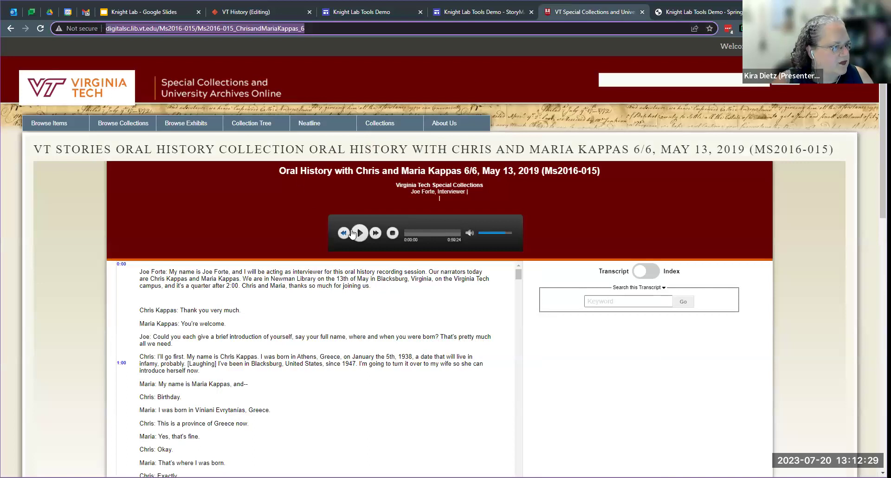
{"action": "left_click", "coordinate": [216, 29]}
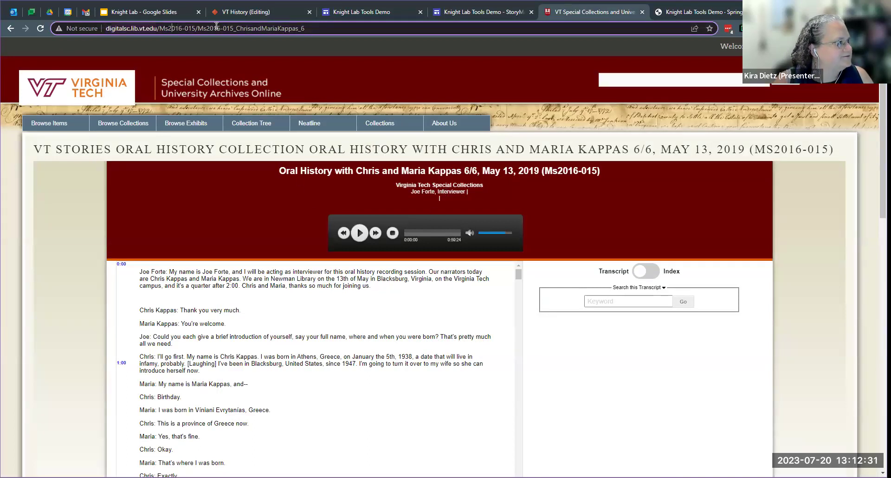
{"action": "left_click_drag", "start_coordinate": [160, 28], "coordinate": [386, 43]}
{"action": "type", "text": "admin/"}
{"action": "key", "text": "Return"}
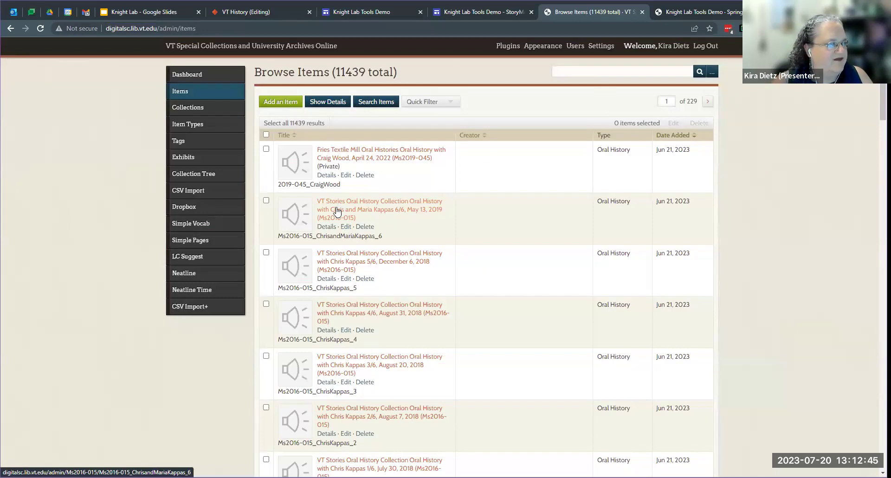
Open the Ms2016-015 item's original MP3, select its address, and pause playback.
{"action": "left_click", "coordinate": [319, 228]}
{"action": "left_click", "coordinate": [364, 203]}
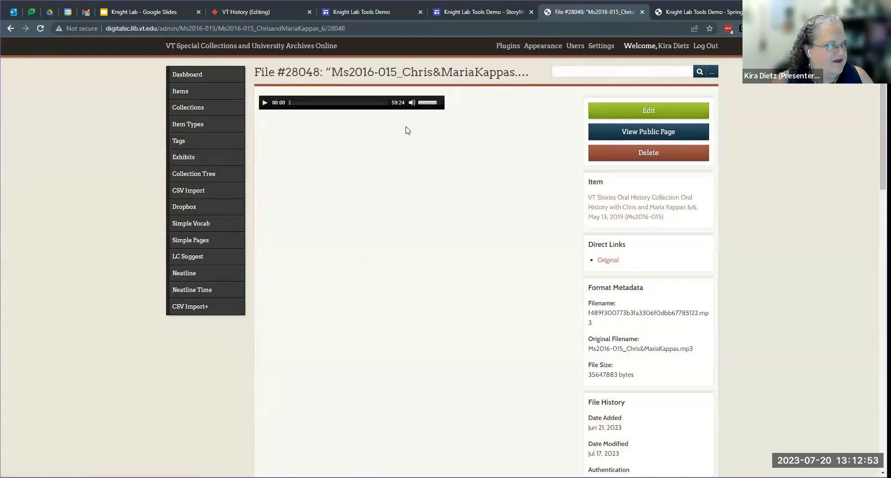
{"action": "left_click", "coordinate": [616, 261]}
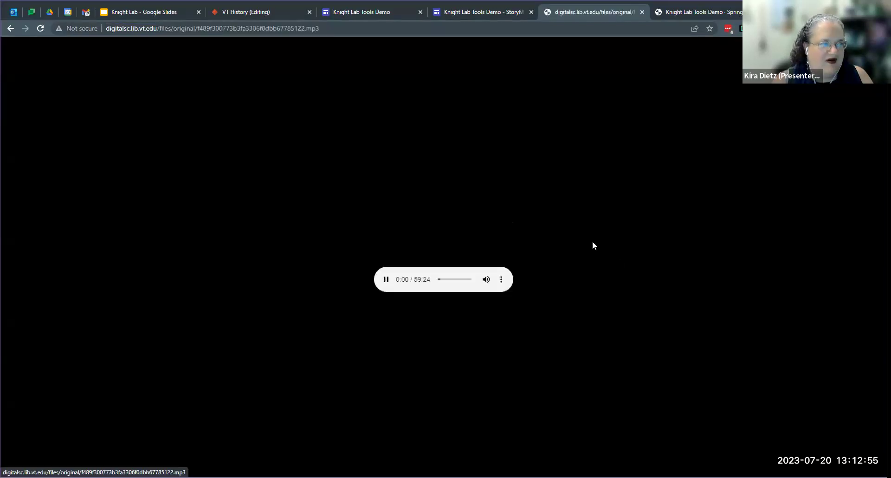
{"action": "left_click", "coordinate": [365, 29]}
{"action": "left_click", "coordinate": [386, 279]}
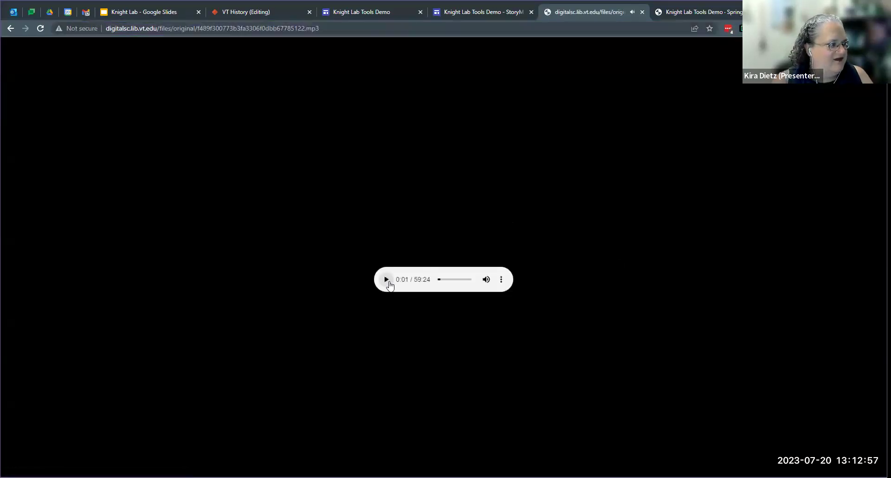
{"action": "left_click", "coordinate": [238, 14]}
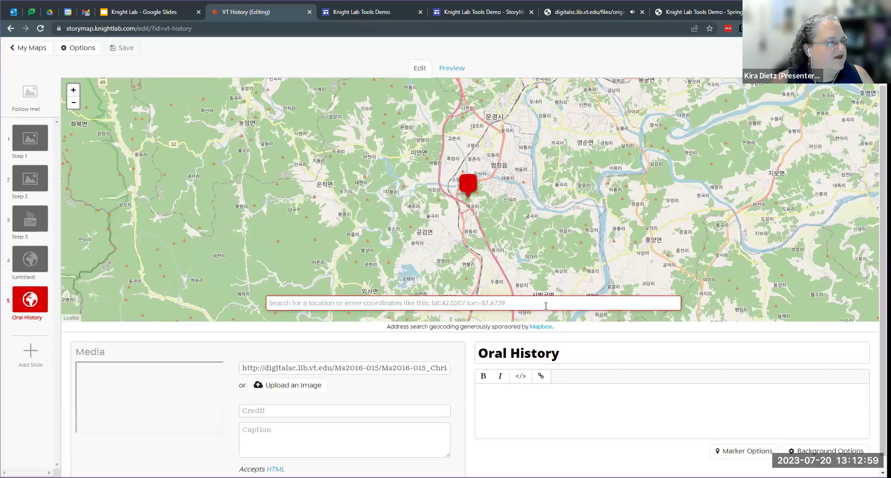
Swap the Oral History media link for the pasted MP3 address, save, and preview it.
{"action": "triple_click", "coordinate": [243, 368]}
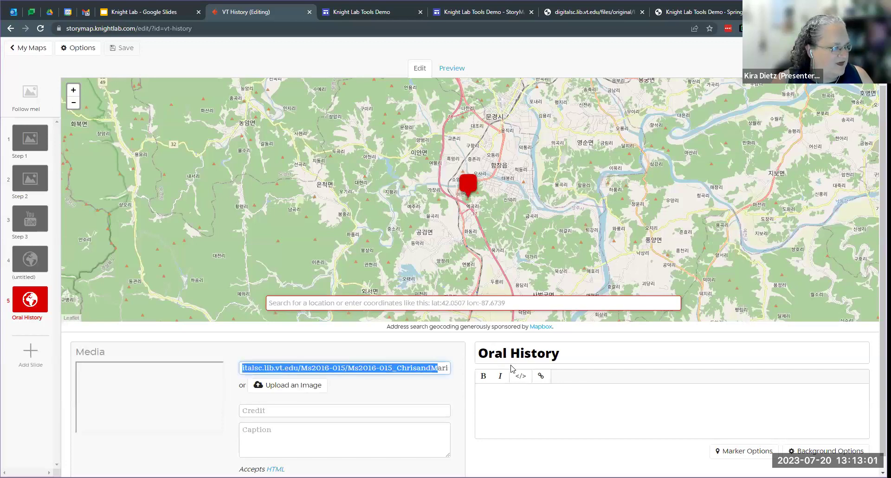
{"action": "key", "text": "ctrl+v"}
{"action": "left_click", "coordinate": [590, 412]}
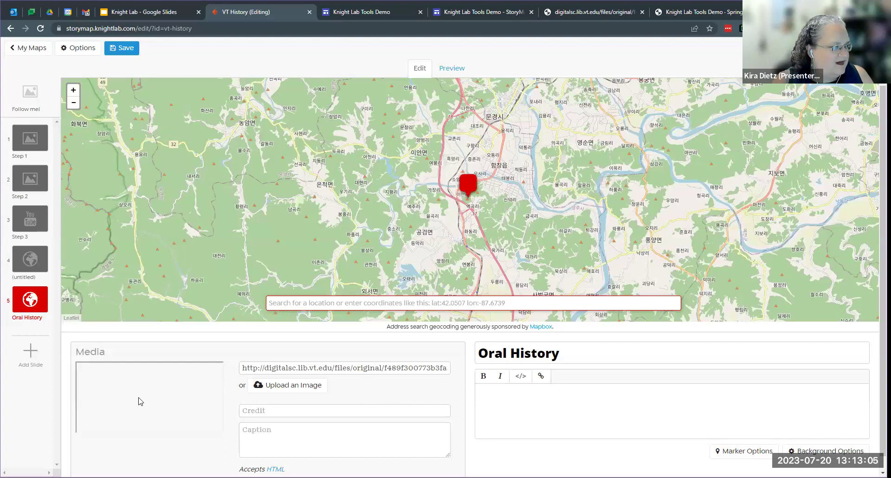
{"action": "scroll", "coordinate": [474, 347], "scroll_direction": "down", "scroll_amount": 1}
{"action": "left_click", "coordinate": [125, 48]}
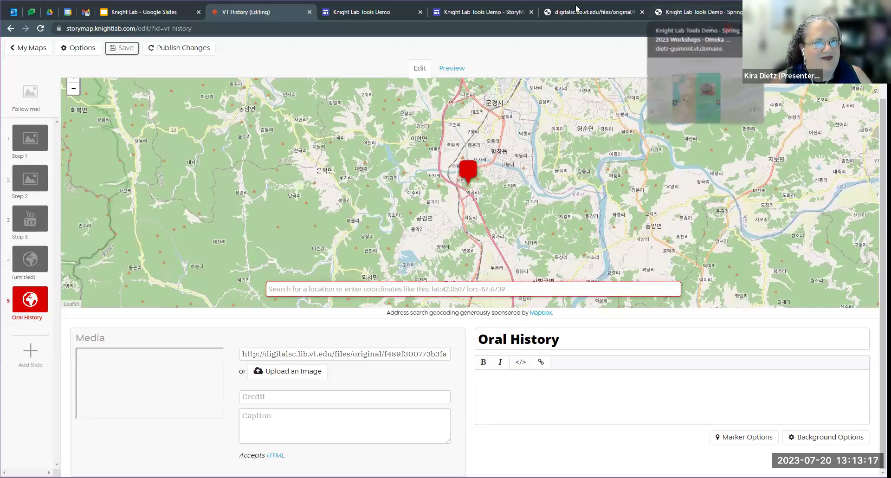
{"action": "left_click", "coordinate": [446, 69]}
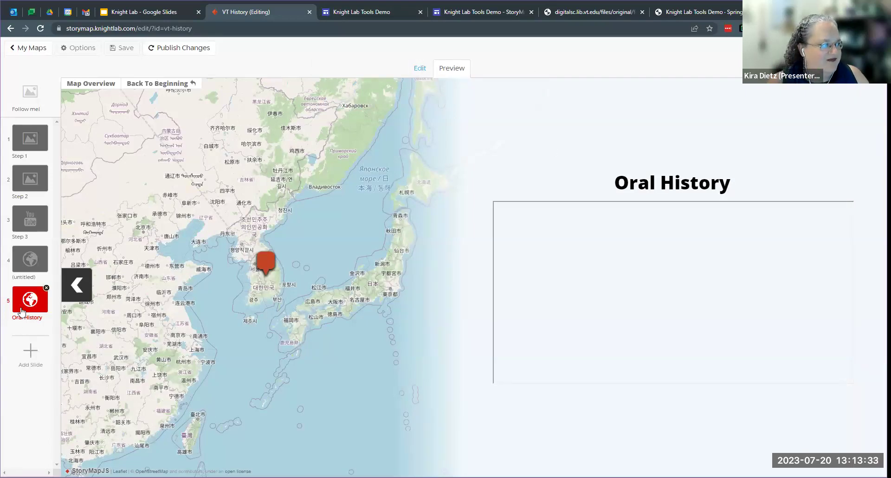
Open the Blacksburg map from My Maps and close the MP3 player tab.
{"action": "left_click", "coordinate": [18, 50]}
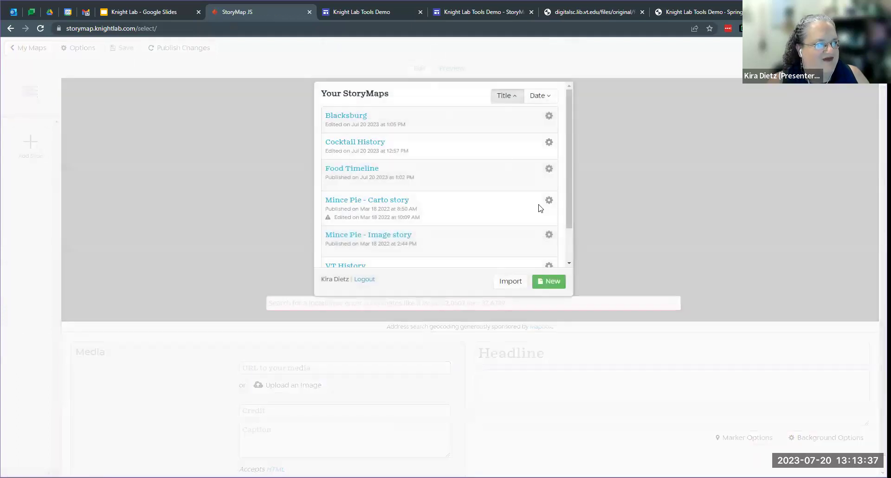
{"action": "left_click", "coordinate": [348, 116]}
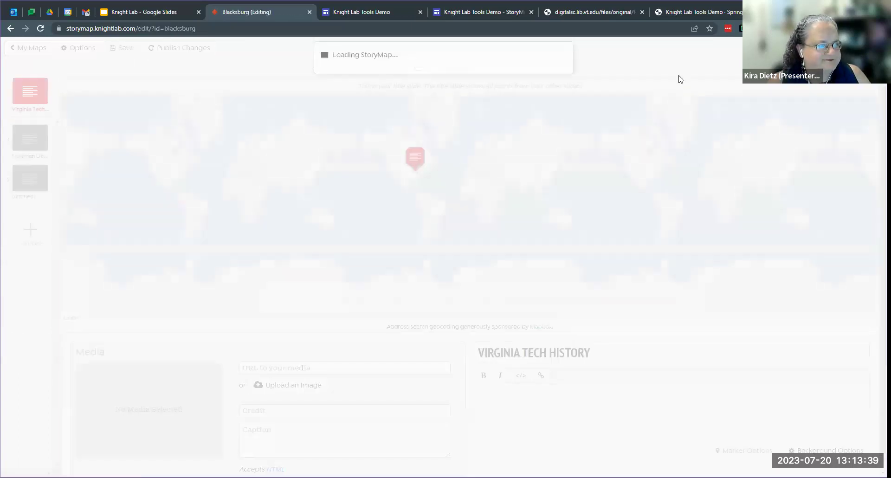
{"action": "left_click", "coordinate": [676, 18]}
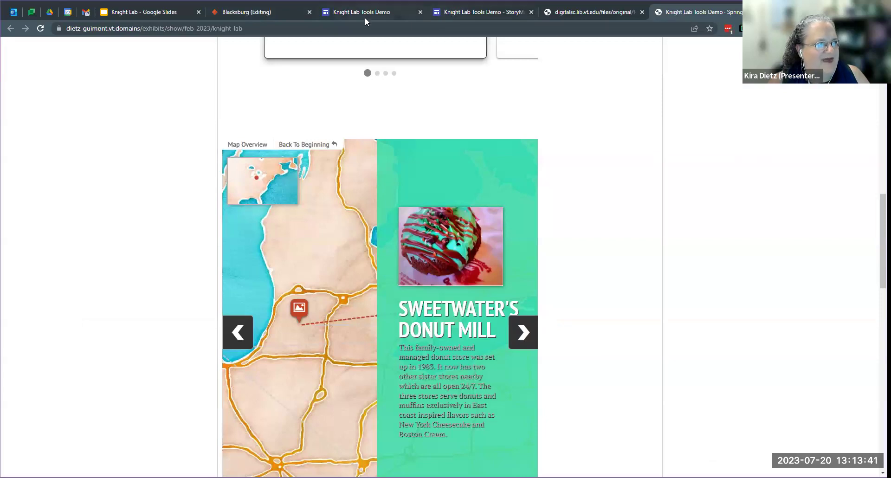
{"action": "left_click", "coordinate": [255, 14]}
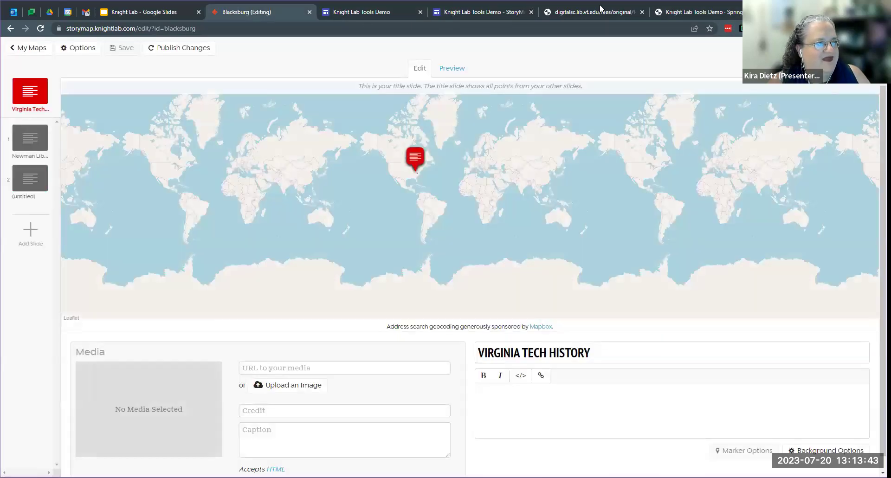
{"action": "left_click", "coordinate": [603, 12]}
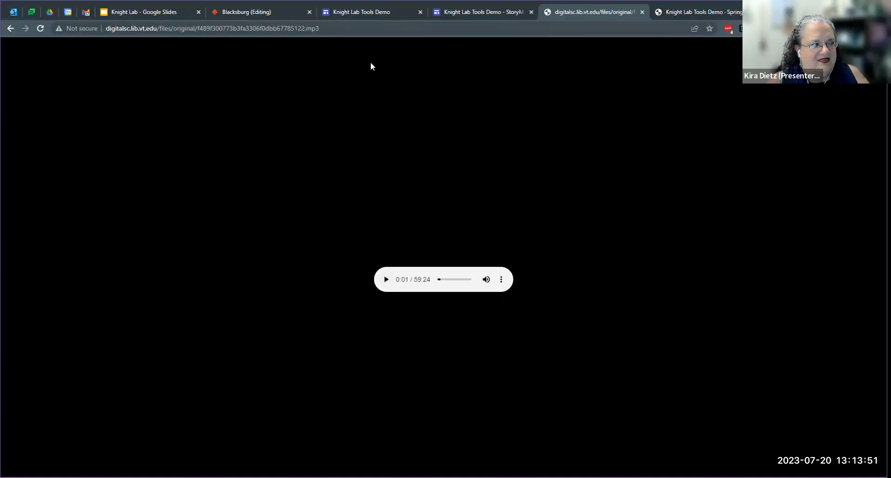
{"action": "left_click", "coordinate": [643, 12]}
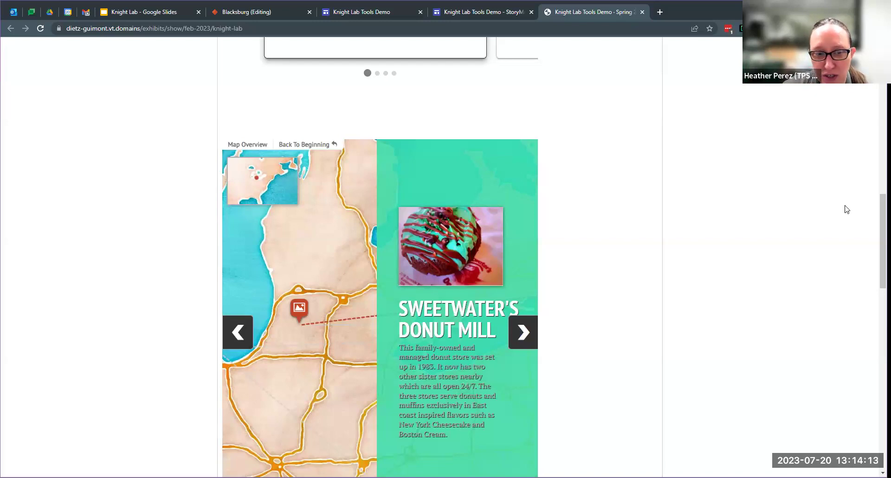
Back in the Blacksburg editor, start an image upload for the title slide, then cancel it.
{"action": "left_click", "coordinate": [267, 16]}
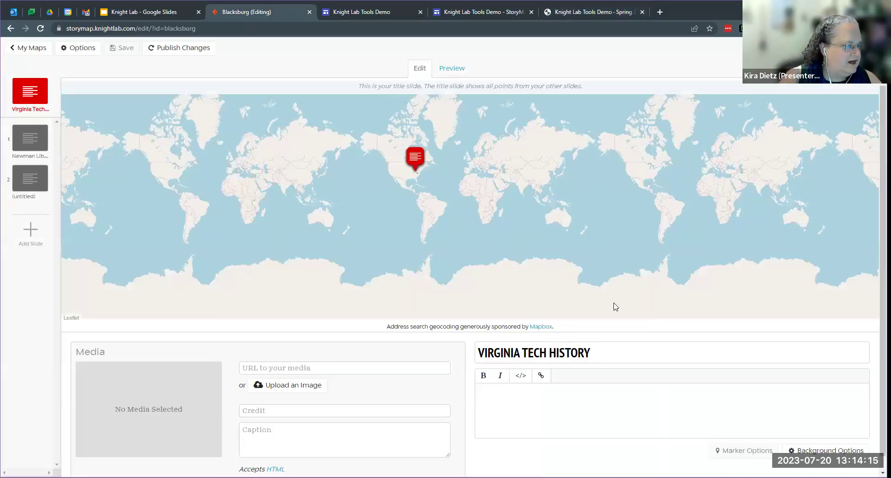
{"action": "left_click", "coordinate": [309, 389]}
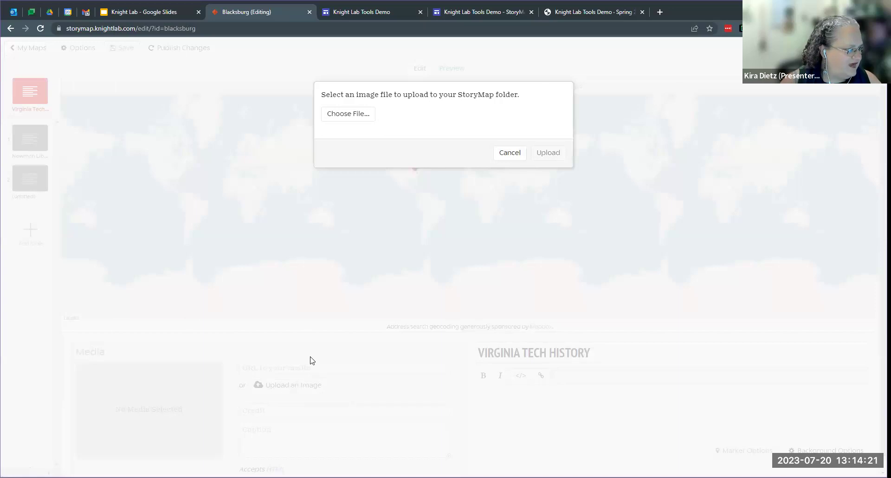
{"action": "left_click", "coordinate": [510, 153]}
{"action": "scroll", "coordinate": [344, 411], "scroll_direction": "down", "scroll_amount": 1}
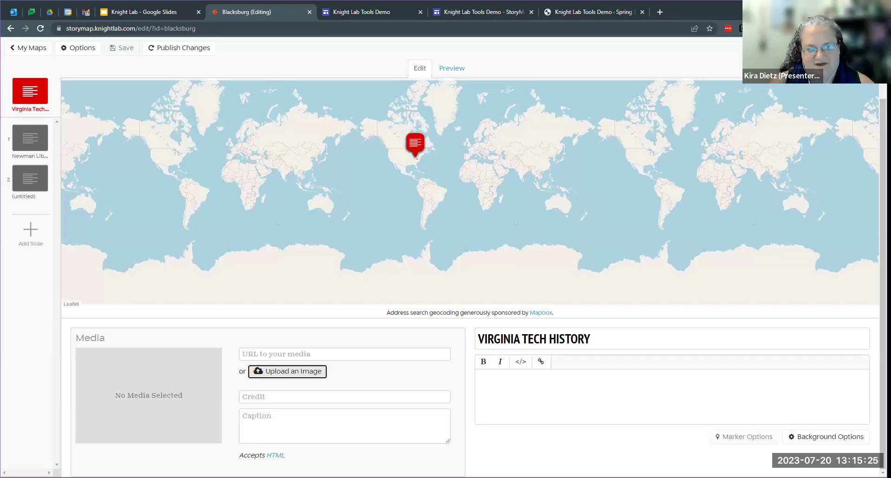
Show the Knight Lab deck's 'StoryMap JS Quirks' slide with its start_at_slide=# embedding tips.
{"action": "left_click", "coordinate": [127, 15]}
{"action": "key", "text": "Right"}
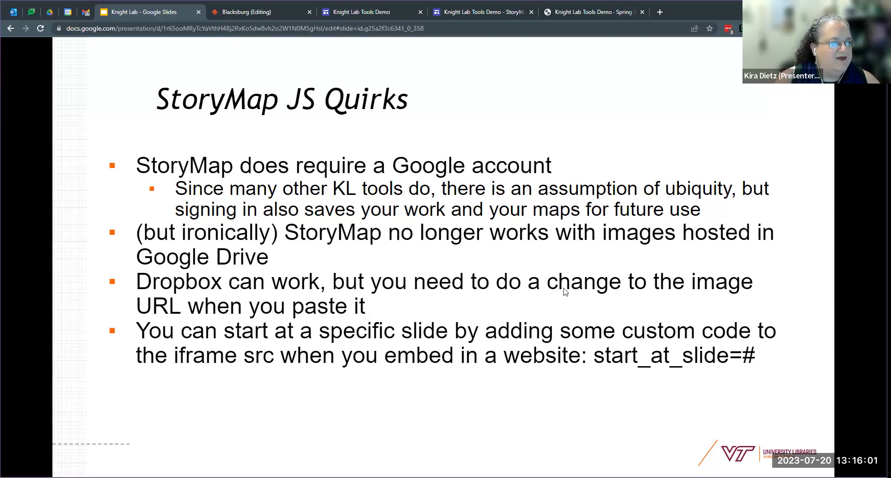
Check the Blacksburg story editor again, then advance the Knight Lab deck to its final 'Questions??' slide.
{"action": "left_click", "coordinate": [243, 14]}
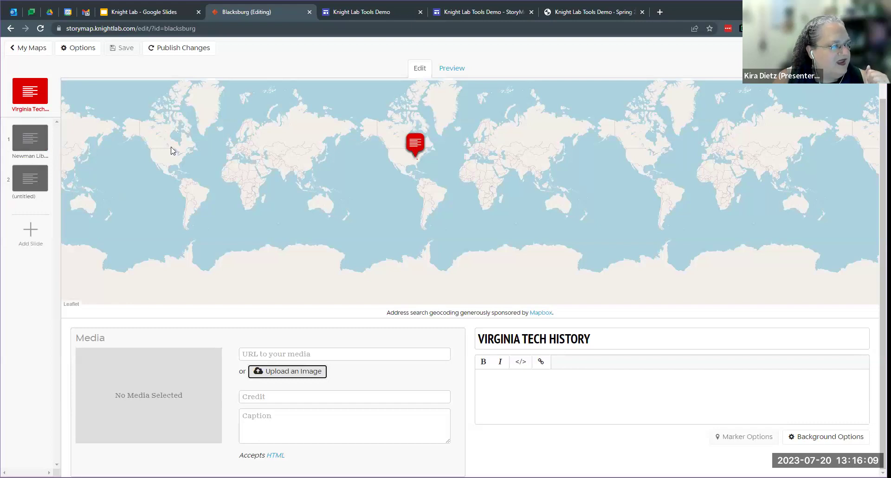
{"action": "left_click", "coordinate": [159, 14]}
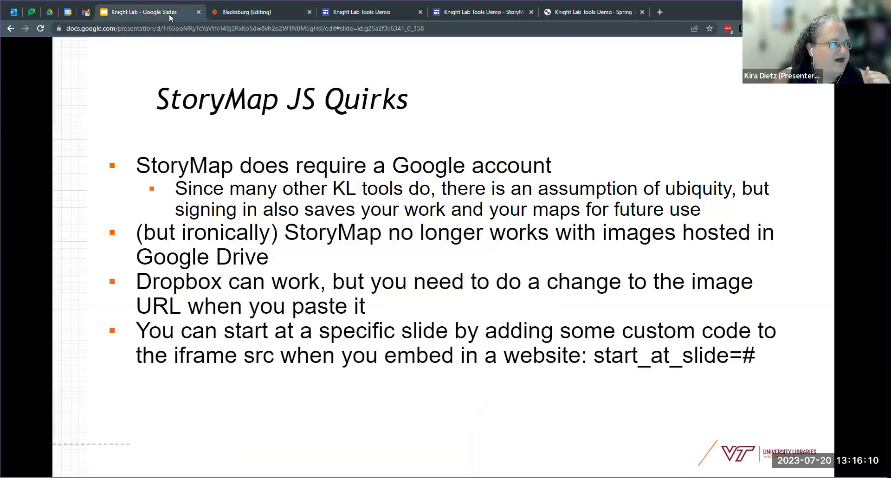
{"action": "left_click", "coordinate": [226, 13]}
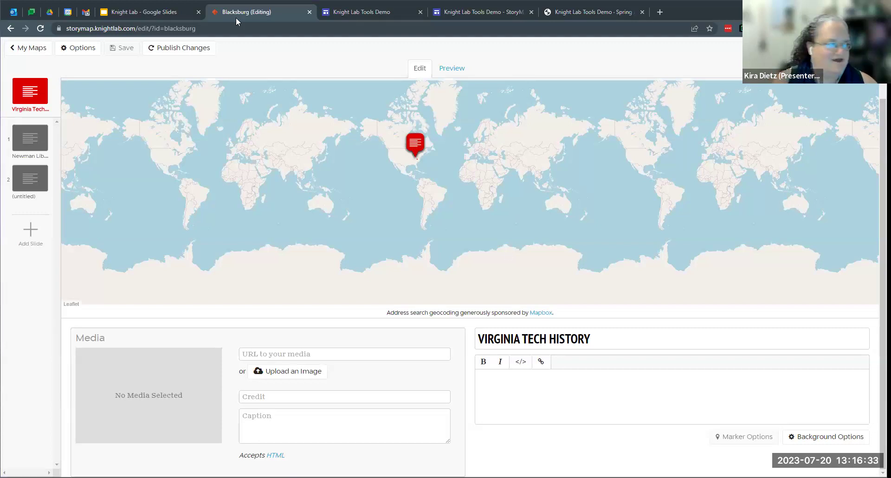
{"action": "left_click", "coordinate": [150, 11]}
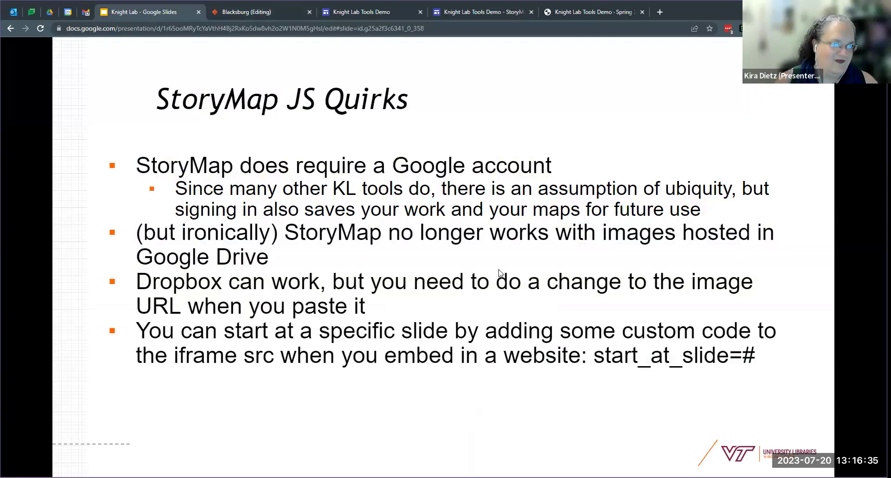
{"action": "key", "text": "Right"}
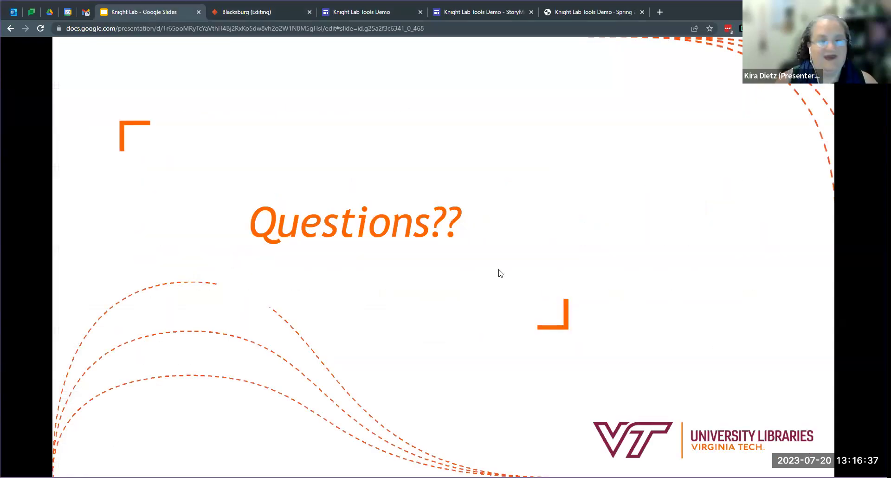
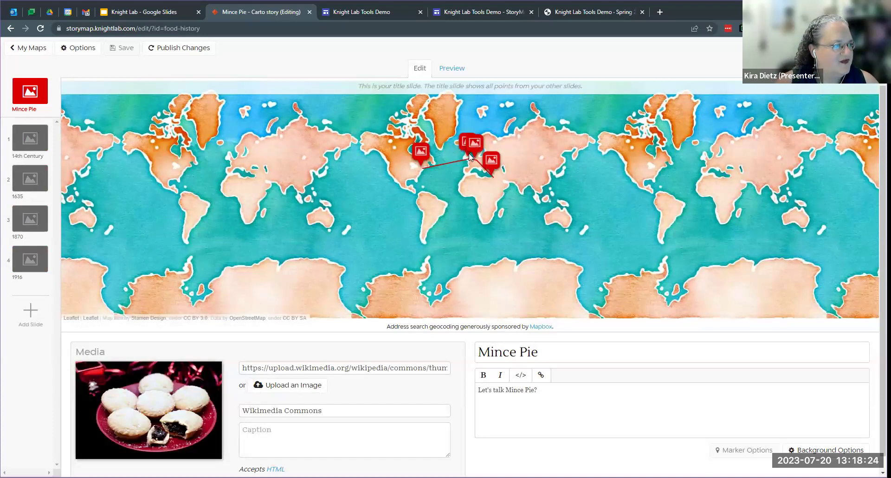
Preview the Carto story through its 14th Century and 1635 slides, then return to My Maps.
{"action": "left_click", "coordinate": [451, 70]}
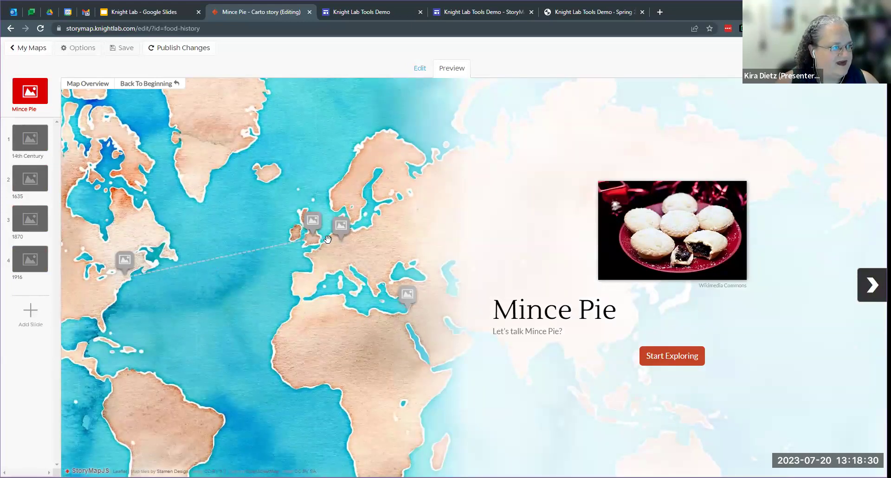
{"action": "left_click", "coordinate": [873, 284]}
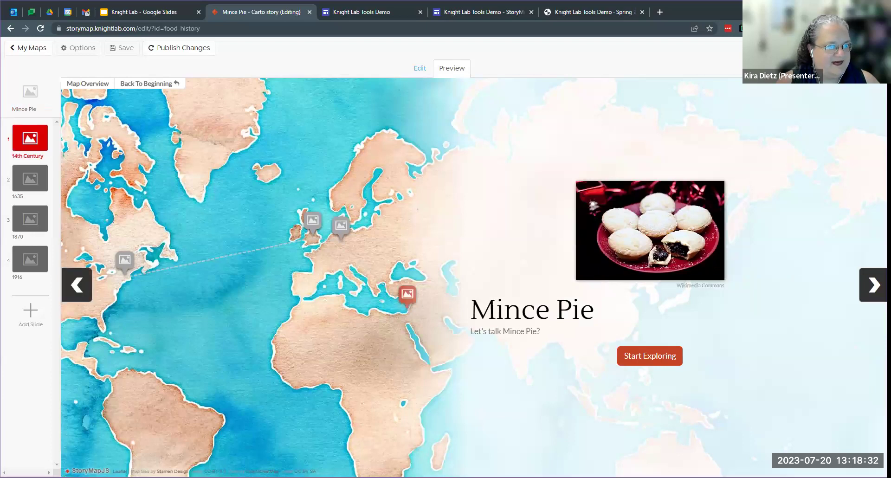
{"action": "key", "text": "Right"}
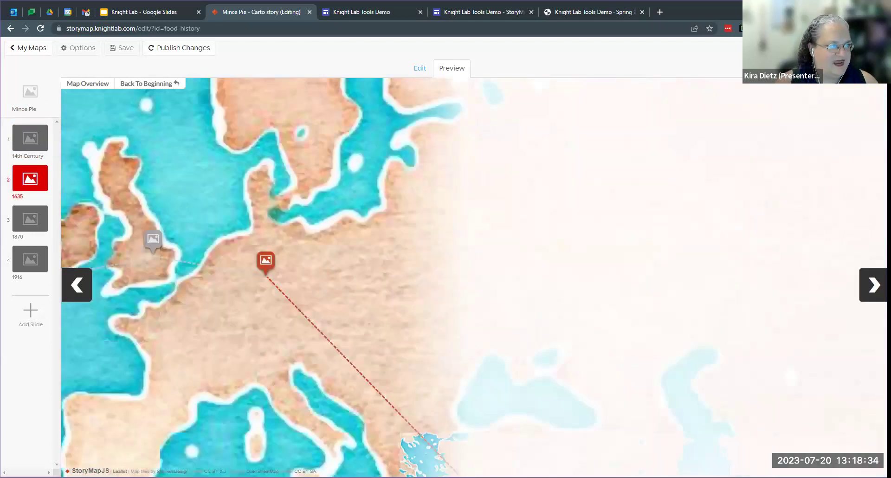
{"action": "left_click", "coordinate": [25, 50]}
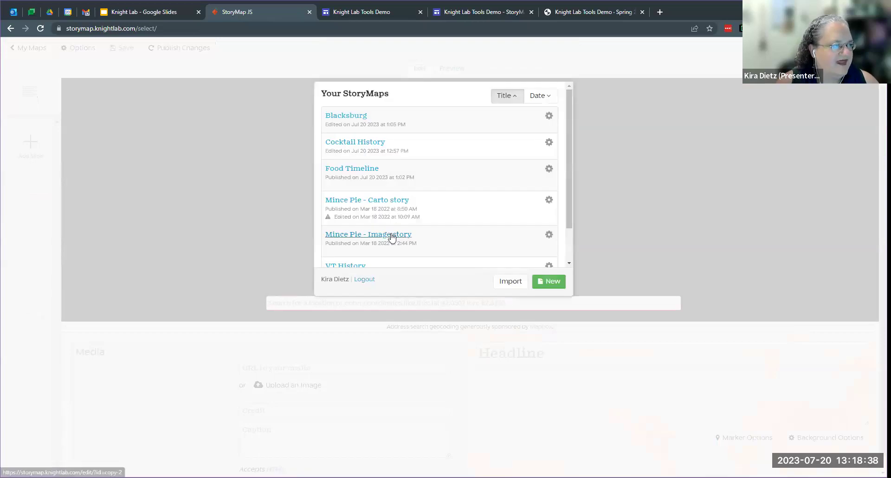
Open Mince Pie - Image story and preview its 14th Century, 1916, 1870 and 1635 slides before editing.
{"action": "left_click", "coordinate": [391, 237]}
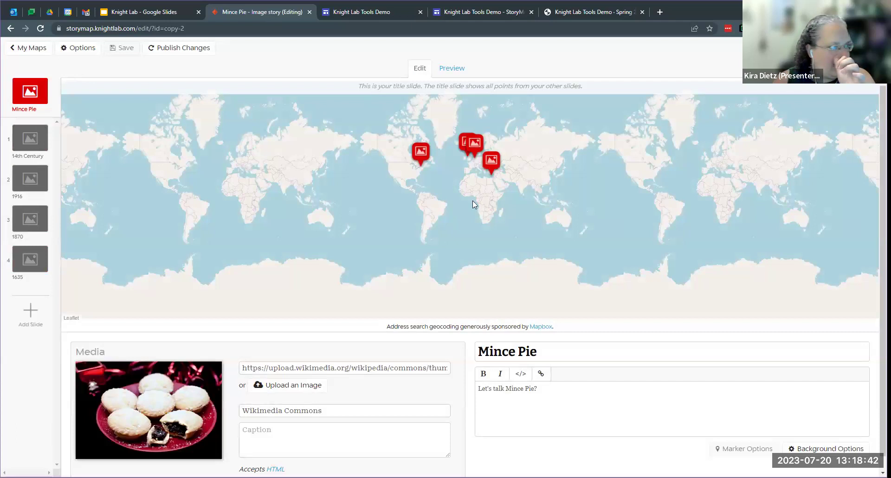
{"action": "left_click", "coordinate": [452, 73]}
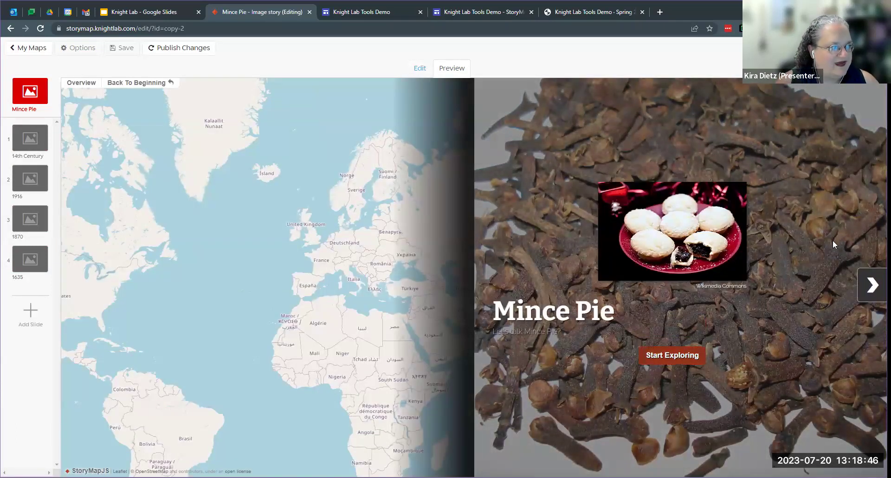
{"action": "left_click", "coordinate": [866, 286]}
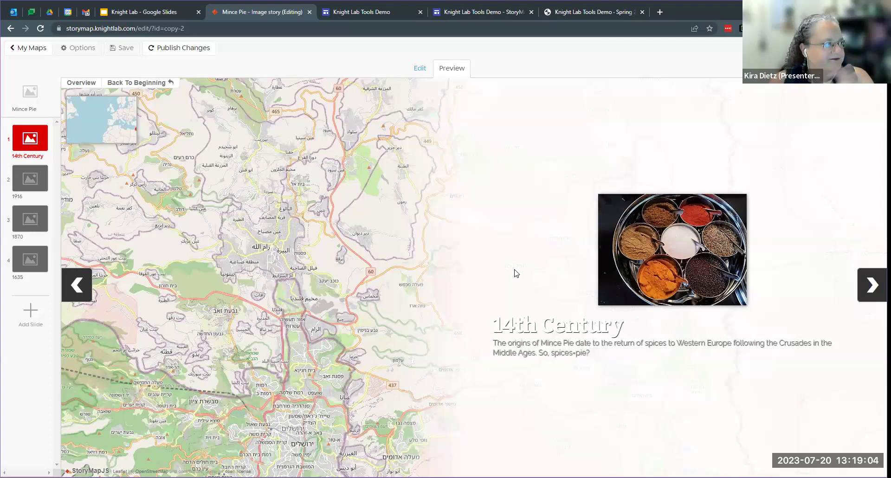
{"action": "left_click", "coordinate": [870, 296]}
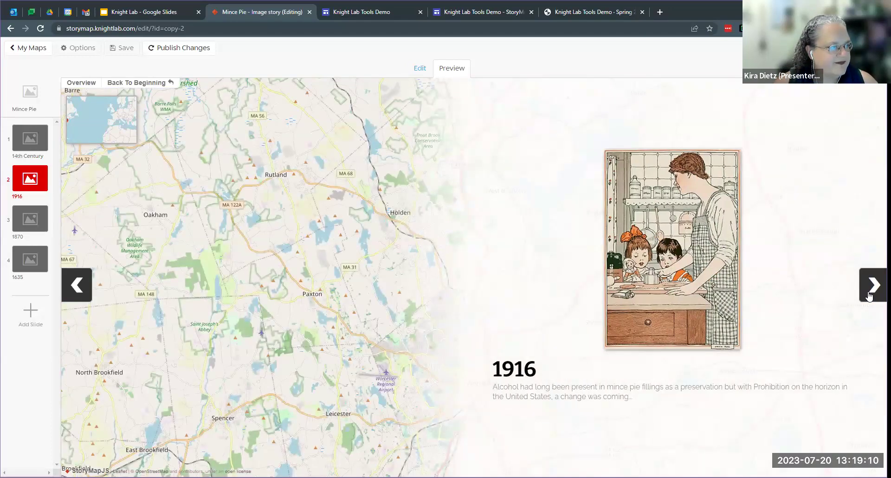
{"action": "left_click", "coordinate": [870, 296]}
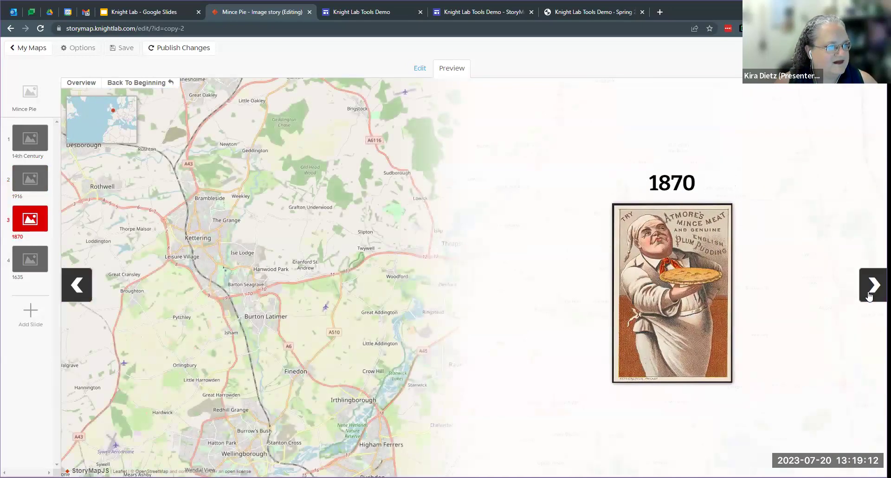
{"action": "left_click", "coordinate": [870, 296]}
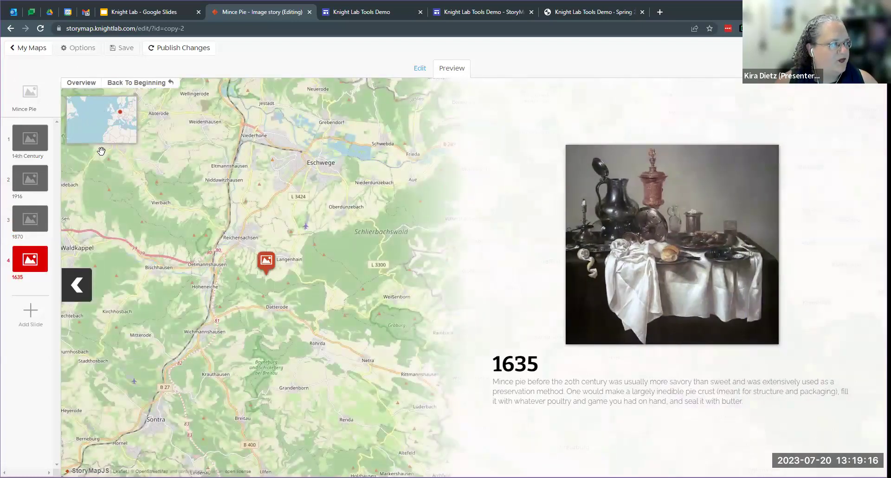
{"action": "left_click", "coordinate": [76, 285]}
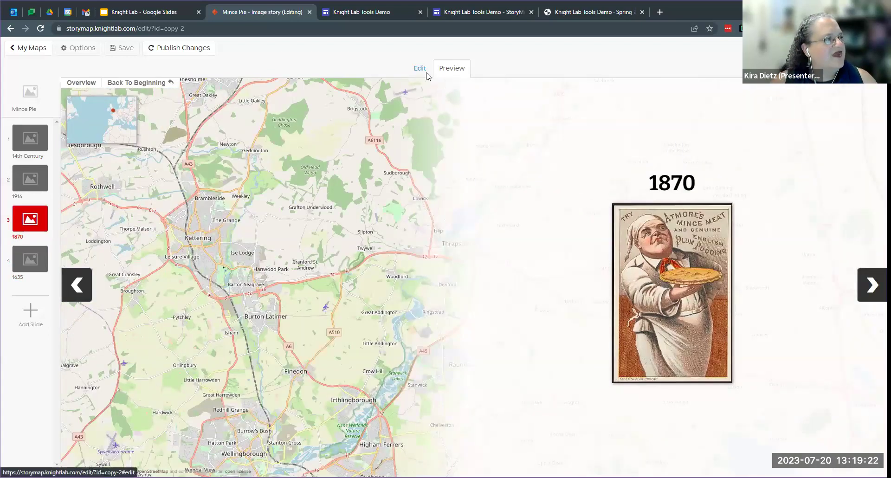
{"action": "left_click", "coordinate": [420, 68]}
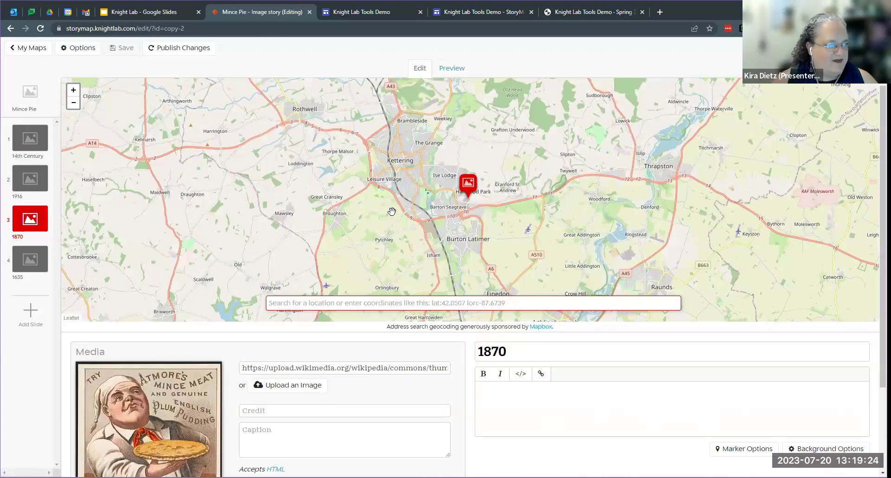
Set the Image story's Map Type to custom in Options, leaving the tile URL field empty.
{"action": "left_click", "coordinate": [82, 48]}
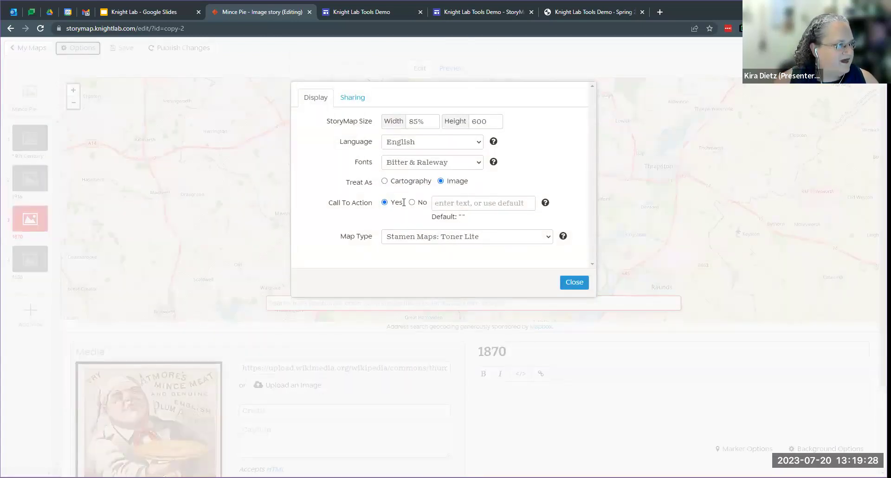
{"action": "left_click", "coordinate": [495, 238]}
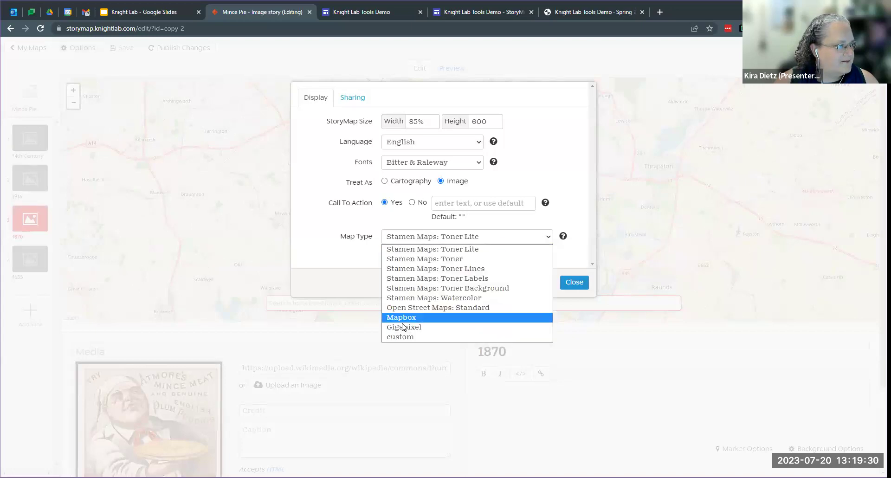
{"action": "left_click", "coordinate": [430, 338]}
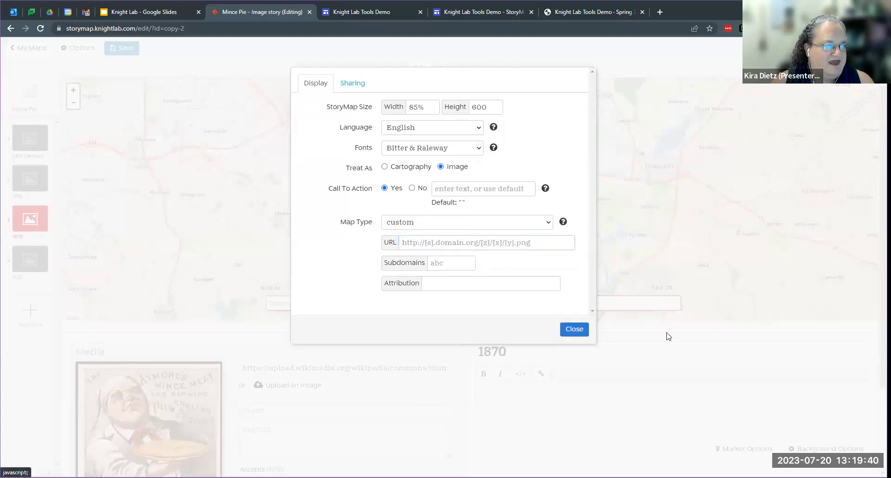
{"action": "left_click", "coordinate": [575, 344]}
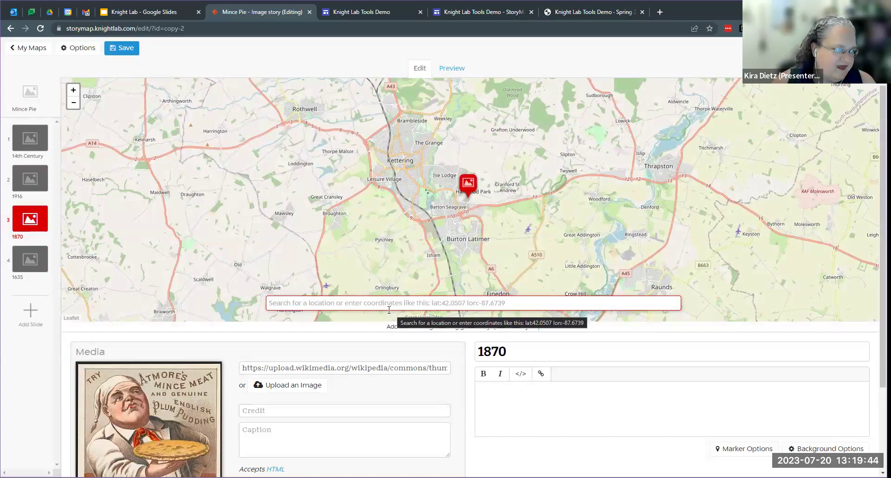
{"action": "left_click", "coordinate": [80, 49]}
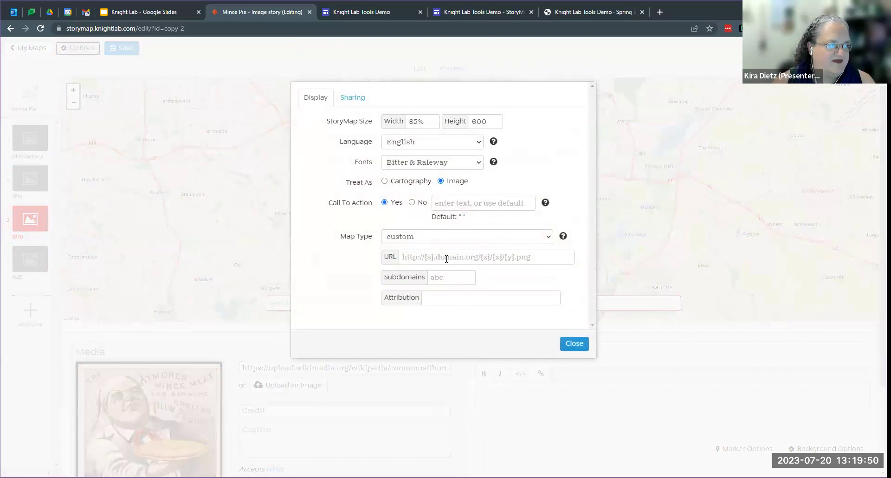
{"action": "left_click", "coordinate": [447, 258]}
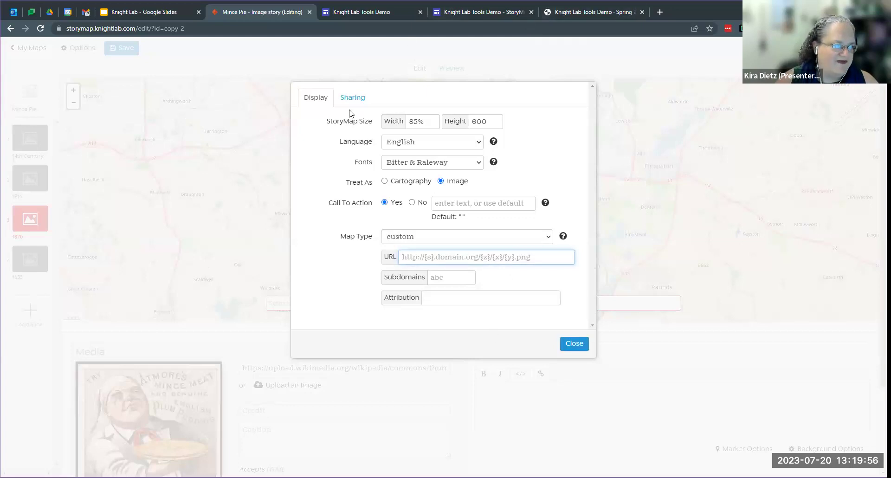
{"action": "left_click", "coordinate": [574, 343]}
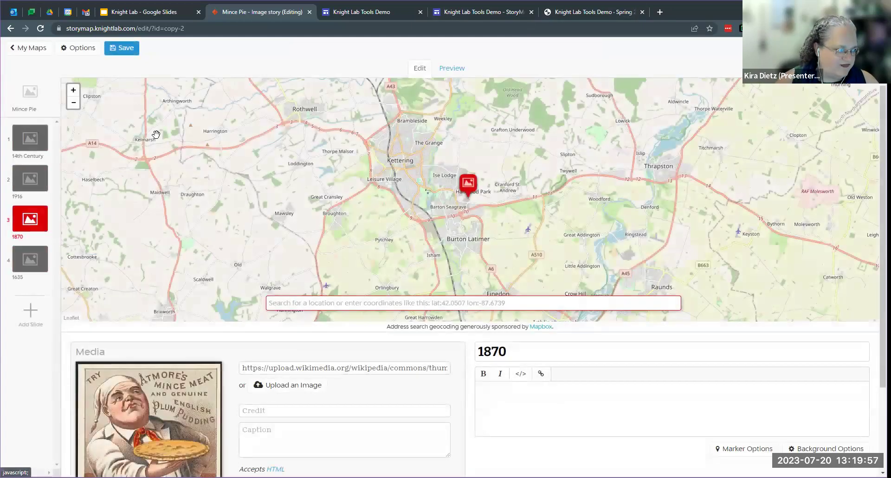
Leave the story without saving the map change and reopen Mince Pie - Image story.
{"action": "left_click", "coordinate": [21, 50]}
{"action": "left_click", "coordinate": [488, 81]}
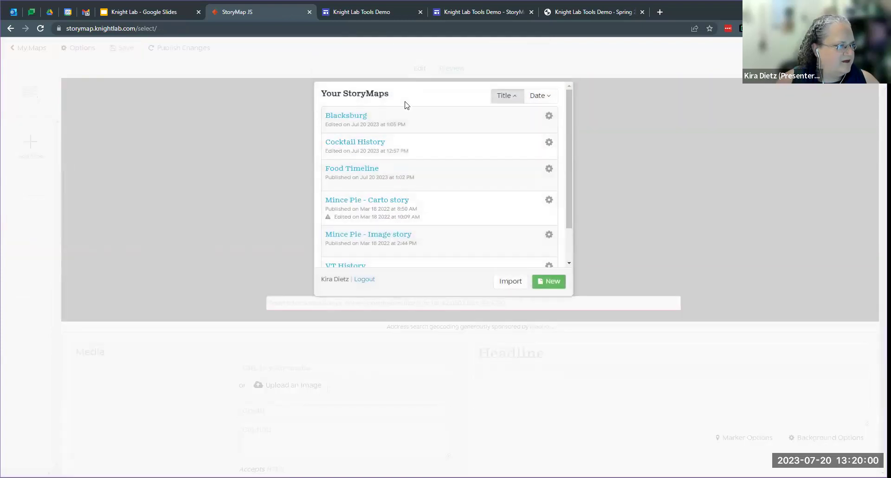
{"action": "scroll", "coordinate": [460, 234], "scroll_direction": "down", "scroll_amount": 2}
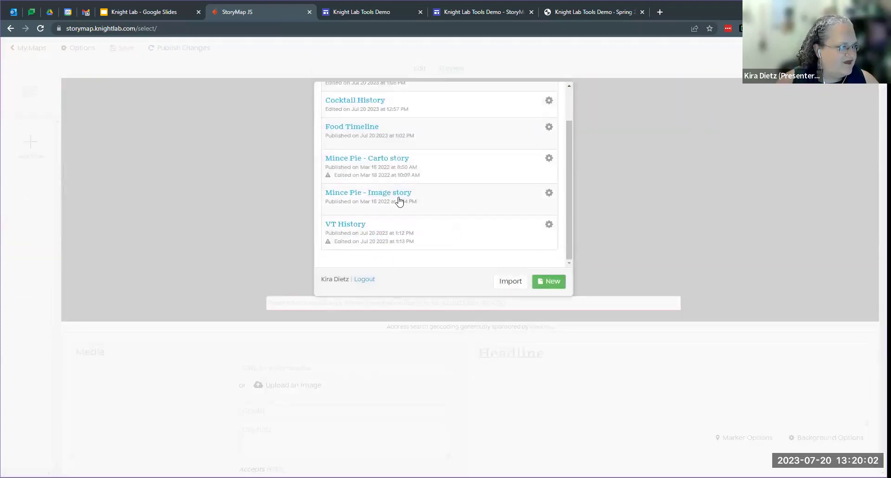
{"action": "scroll", "coordinate": [436, 201], "scroll_direction": "up", "scroll_amount": 2}
{"action": "left_click", "coordinate": [391, 235]}
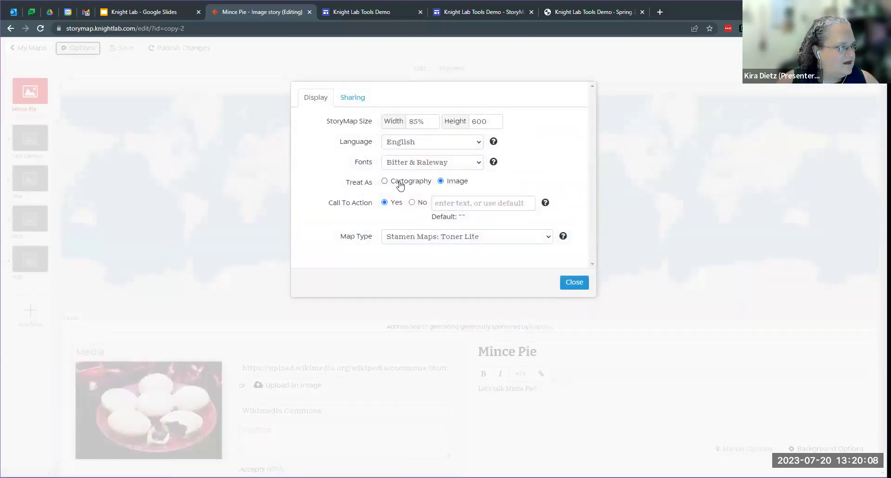
Toggle Treat As to Cartography and back to Image, then preview the title slide.
{"action": "left_click", "coordinate": [385, 181]}
{"action": "left_click", "coordinate": [462, 187]}
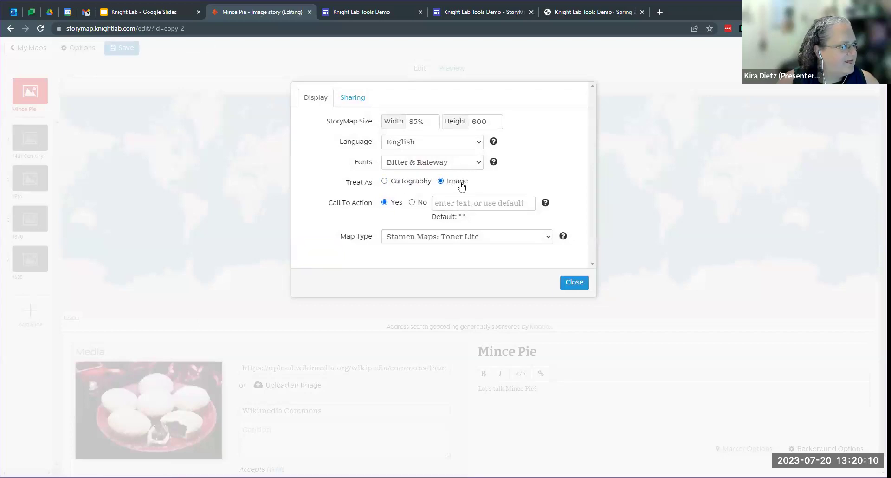
{"action": "left_click", "coordinate": [574, 282]}
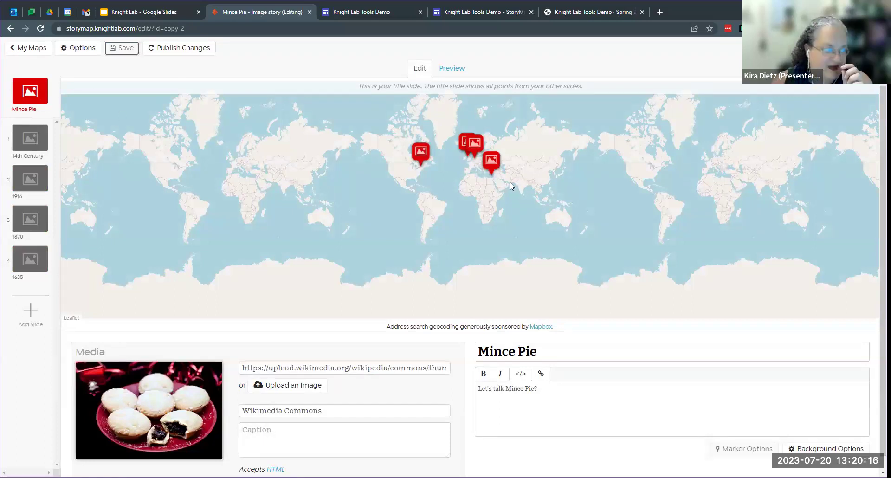
{"action": "left_click", "coordinate": [450, 68]}
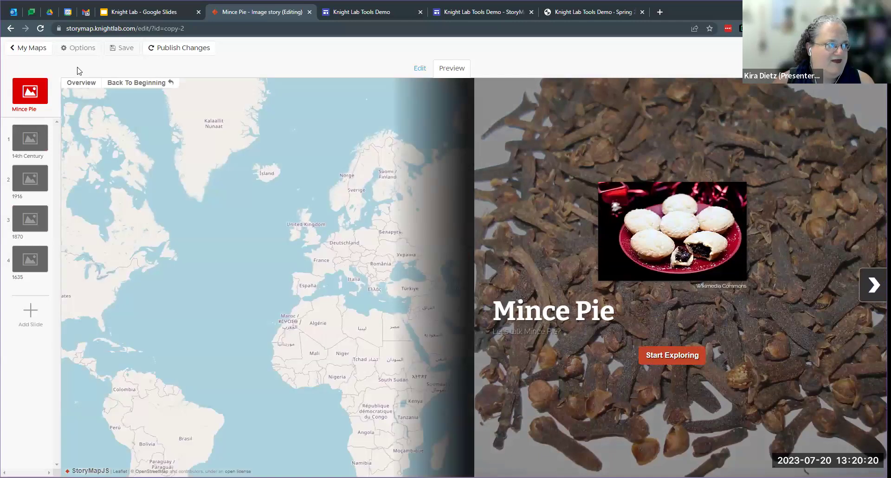
Advance to the 14th Century slide, return to editing, and open the Options Map Type list.
{"action": "key", "text": "Right"}
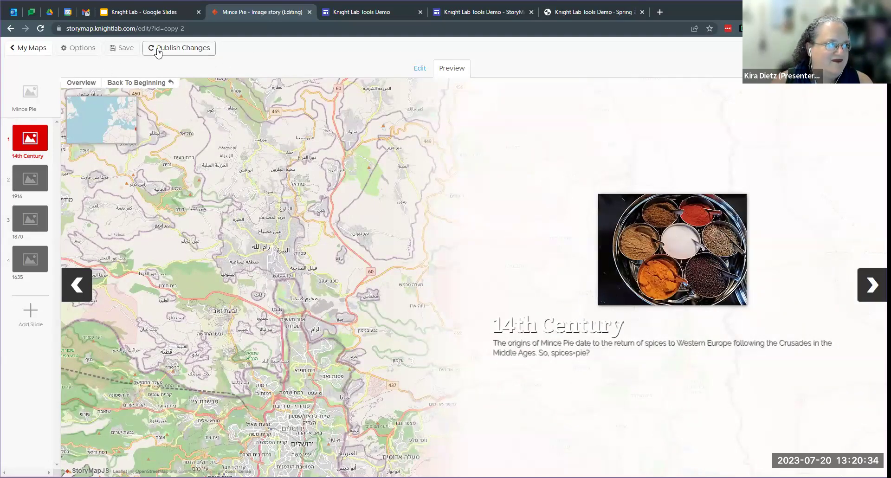
{"action": "left_click", "coordinate": [420, 68]}
{"action": "left_click", "coordinate": [84, 50]}
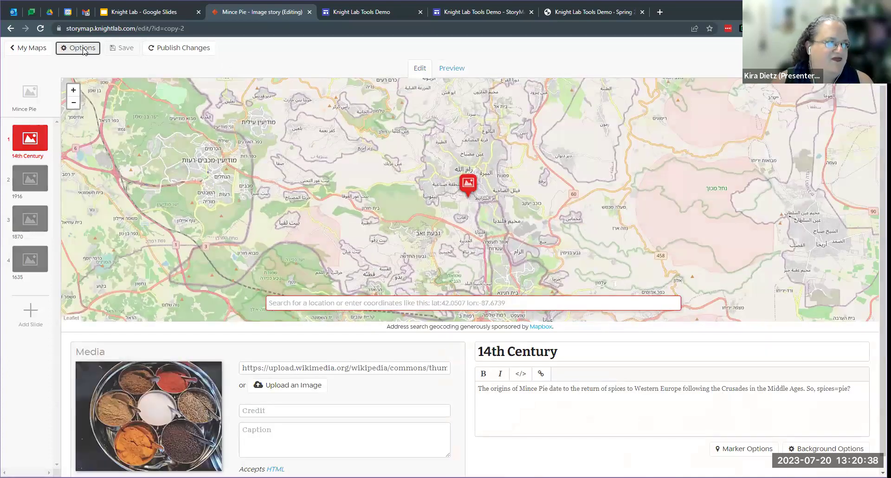
{"action": "left_click", "coordinate": [433, 238]}
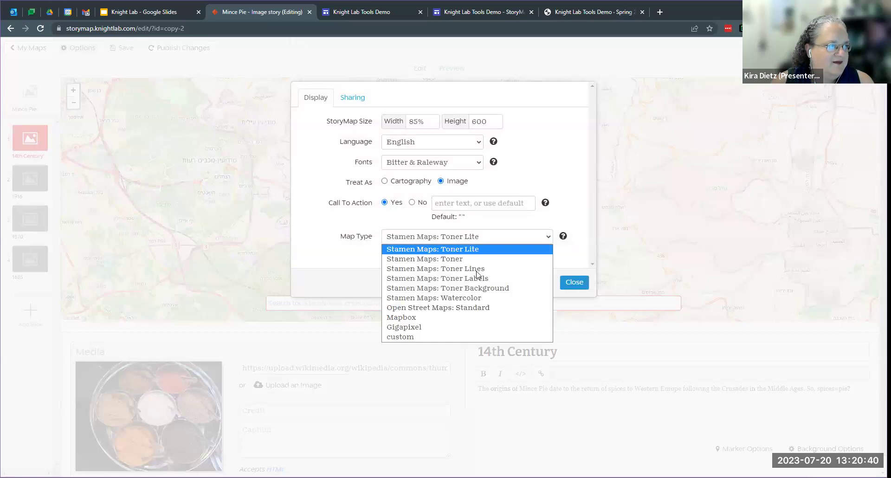
Choose the custom map type, then switch to the slide deck's Questions slide.
{"action": "left_click", "coordinate": [436, 338]}
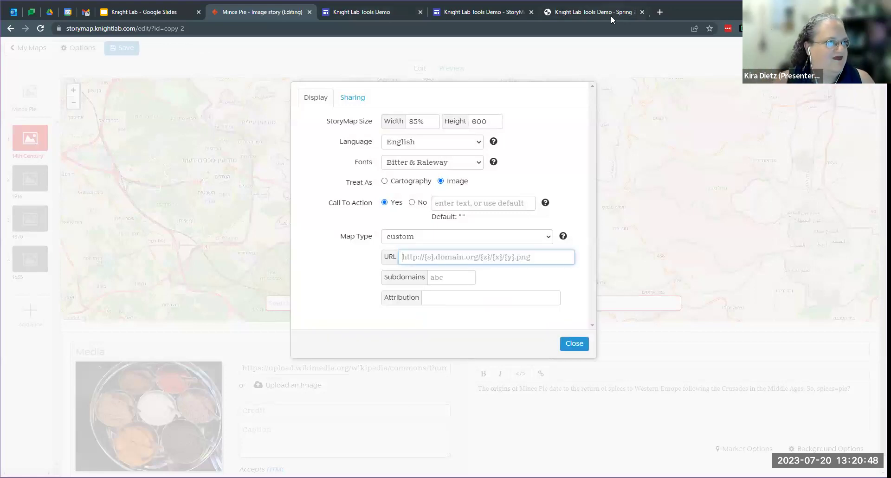
{"action": "left_click", "coordinate": [135, 12]}
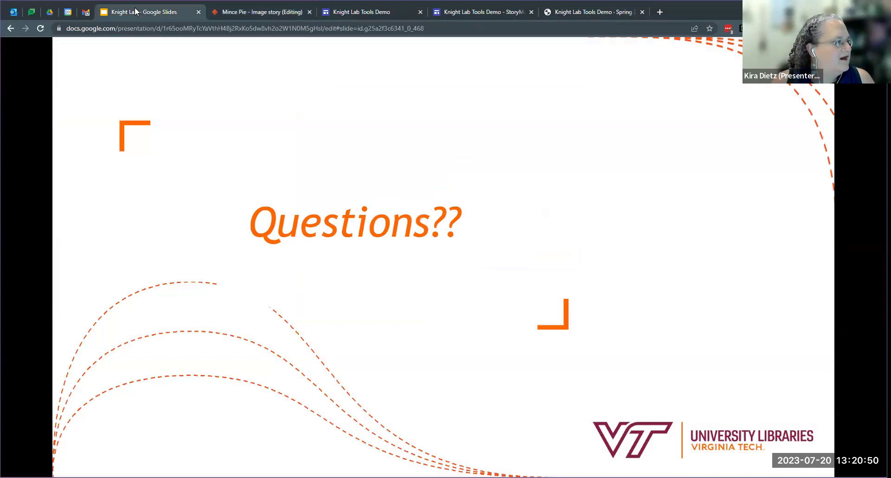
In Omeka, find the Newman Library 2 item and open its original full-size JPG.
{"action": "left_click", "coordinate": [624, 12]}
{"action": "scroll", "coordinate": [472, 163], "scroll_direction": "up", "scroll_amount": 10}
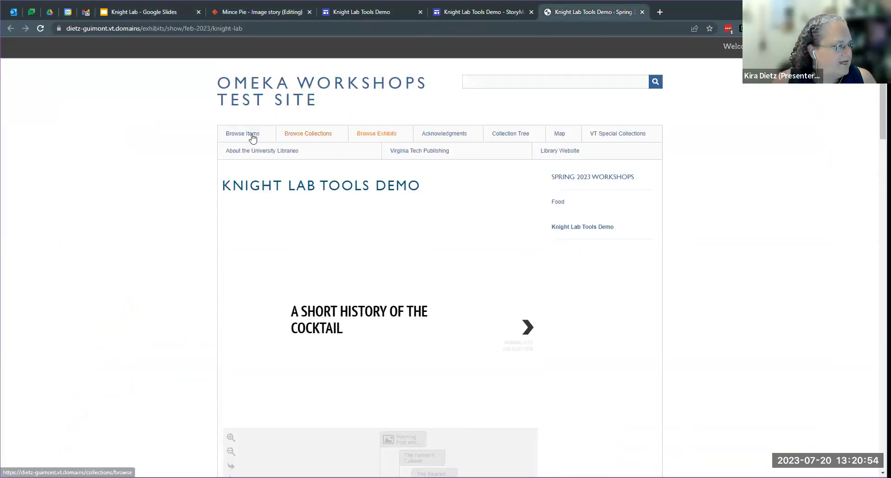
{"action": "left_click", "coordinate": [250, 136]}
{"action": "left_click", "coordinate": [98, 263]}
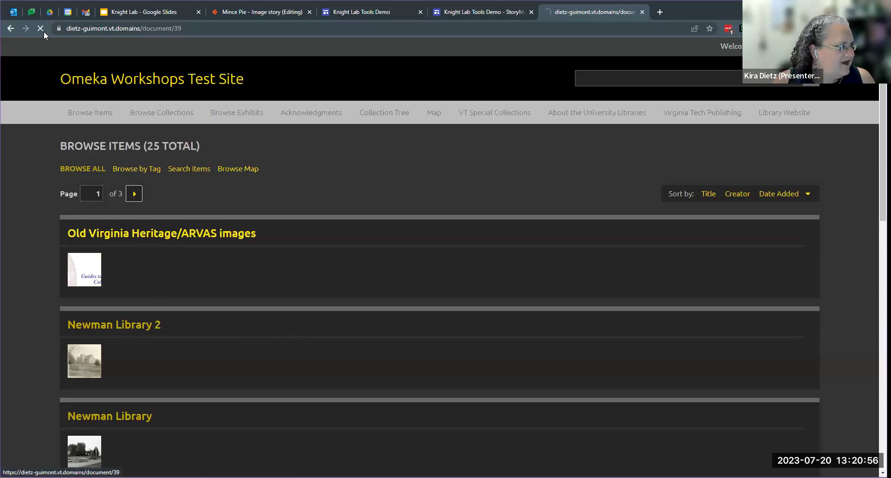
{"action": "key", "text": "alt+Left"}
{"action": "scroll", "coordinate": [267, 135], "scroll_direction": "down", "scroll_amount": 3}
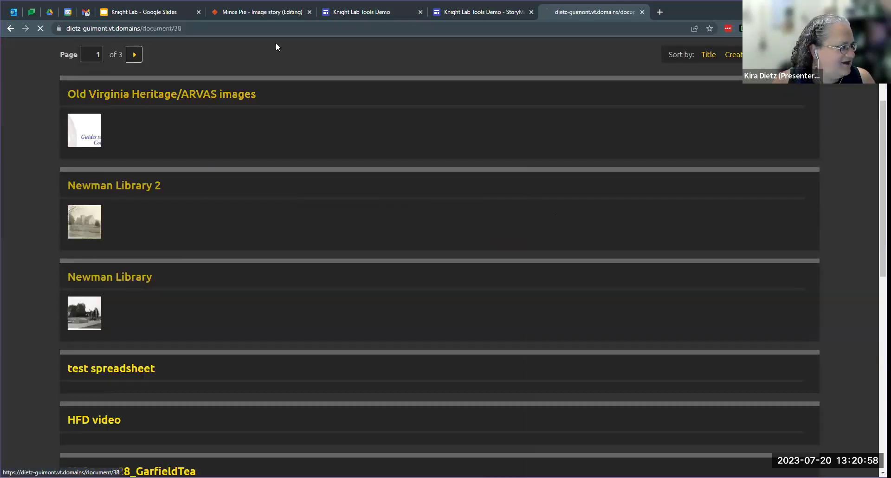
{"action": "left_click", "coordinate": [259, 244]}
{"action": "left_click", "coordinate": [235, 28]}
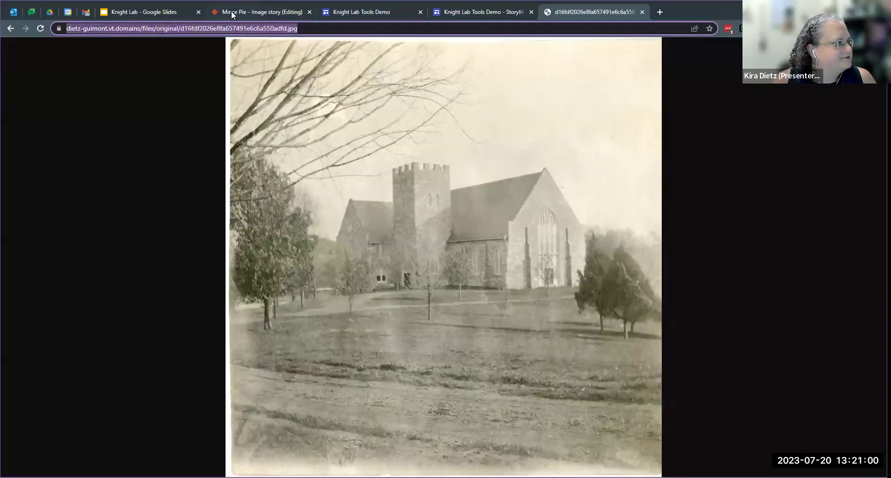
Paste the image address as the StoryMap custom tile URL and apply it.
{"action": "left_click", "coordinate": [233, 13]}
{"action": "key", "text": "ctrl+v"}
{"action": "left_click", "coordinate": [578, 344]}
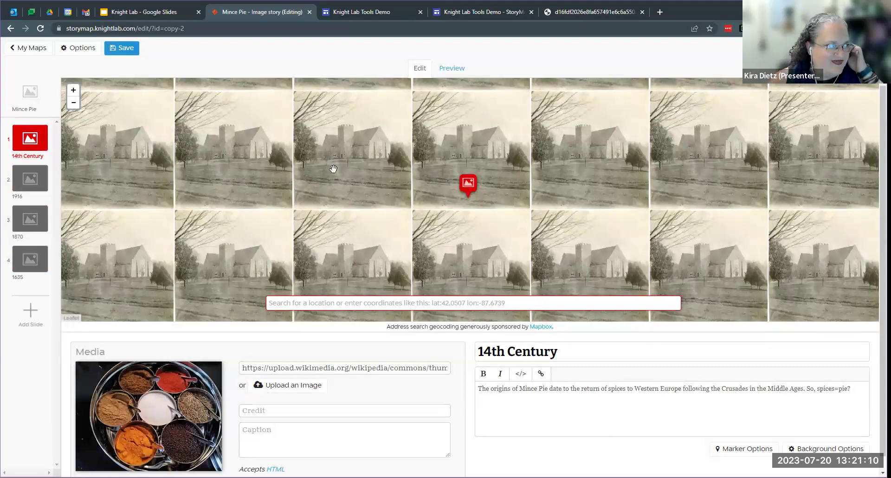
Save the story, preview its 1916, 1870 and 1635 slides, then reopen display options.
{"action": "left_click", "coordinate": [129, 50]}
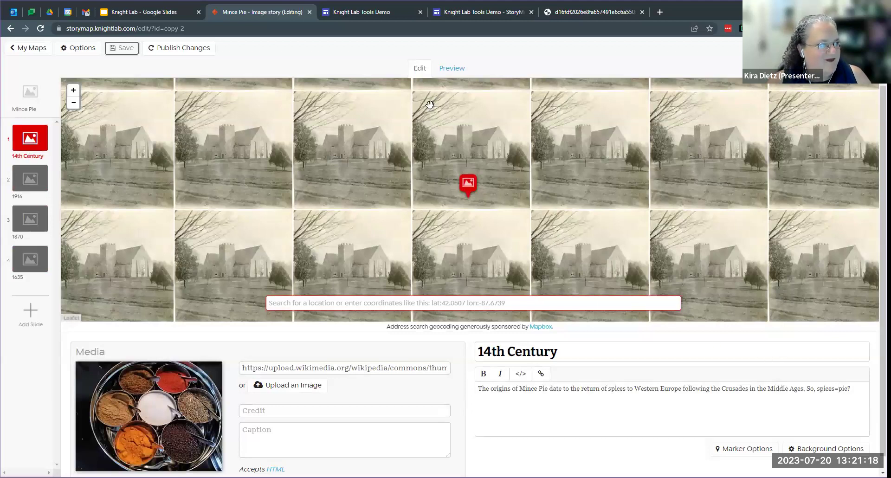
{"action": "left_click", "coordinate": [462, 69]}
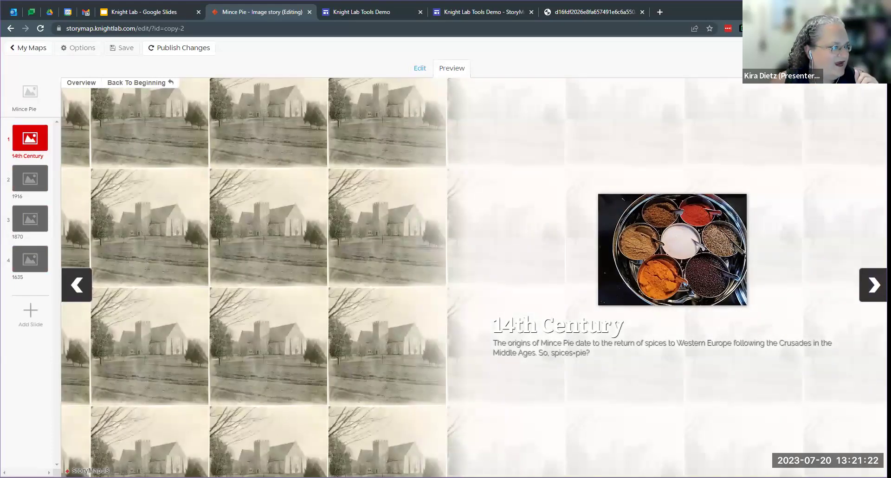
{"action": "left_click", "coordinate": [878, 284]}
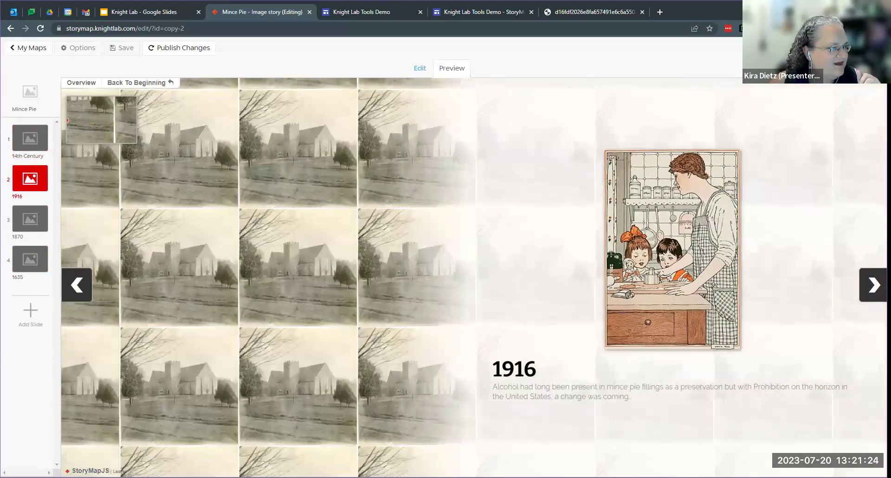
{"action": "left_click", "coordinate": [875, 285]}
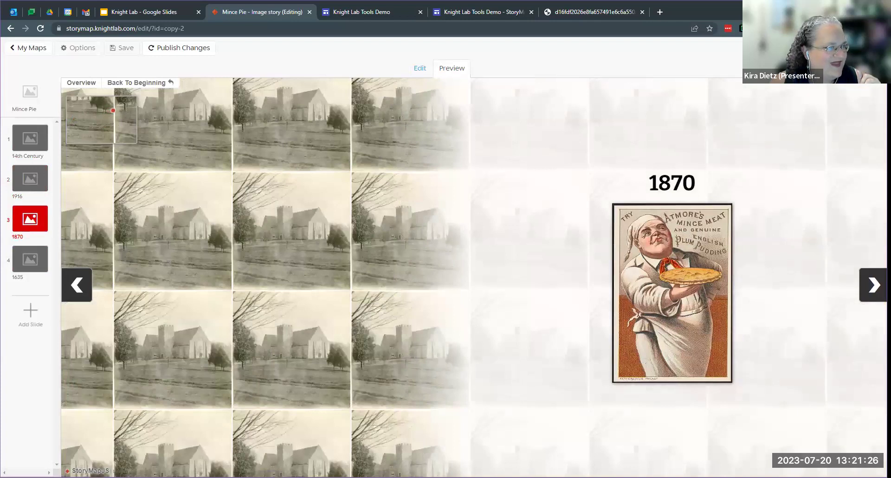
{"action": "left_click", "coordinate": [875, 284]}
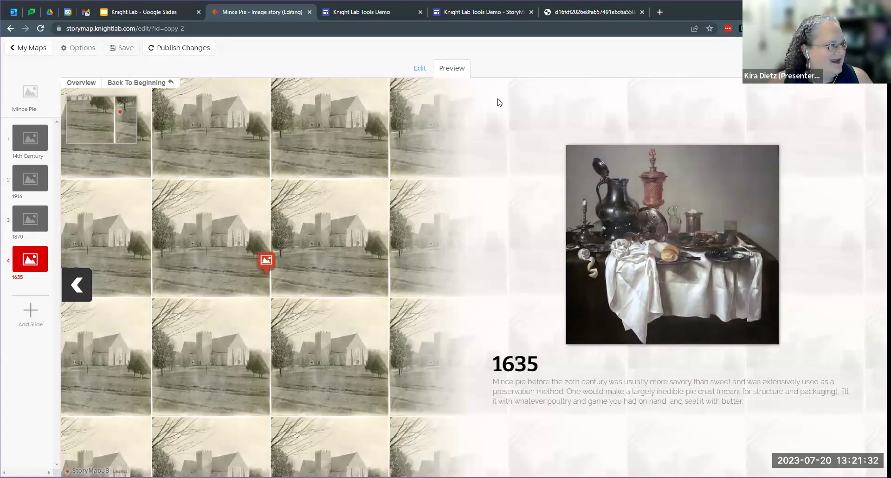
{"action": "left_click", "coordinate": [420, 68]}
{"action": "left_click", "coordinate": [78, 48]}
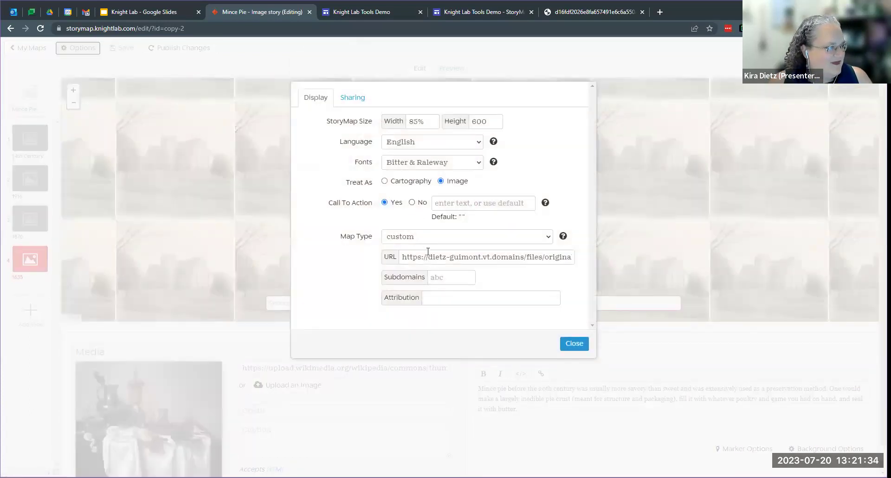
Switch the Map Type to Open Street Maps: Standard and preview the 1635 slide on it.
{"action": "left_click", "coordinate": [430, 238]}
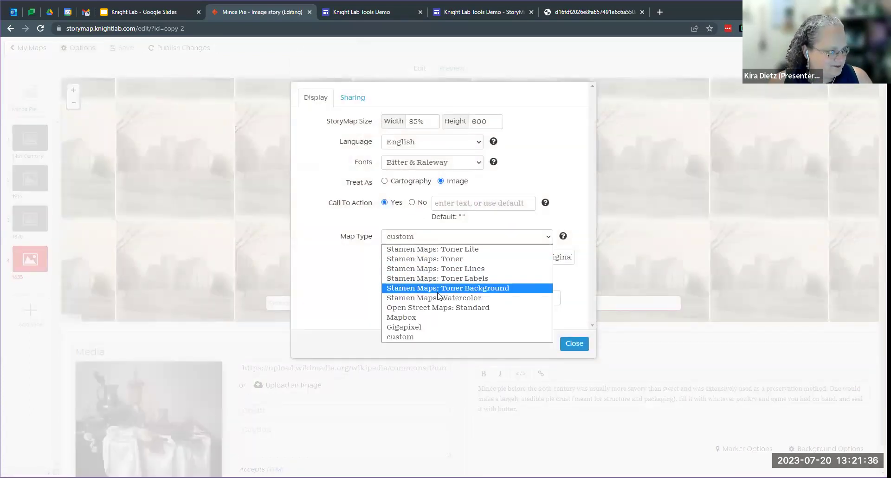
{"action": "left_click", "coordinate": [416, 307]}
{"action": "left_click", "coordinate": [573, 283]}
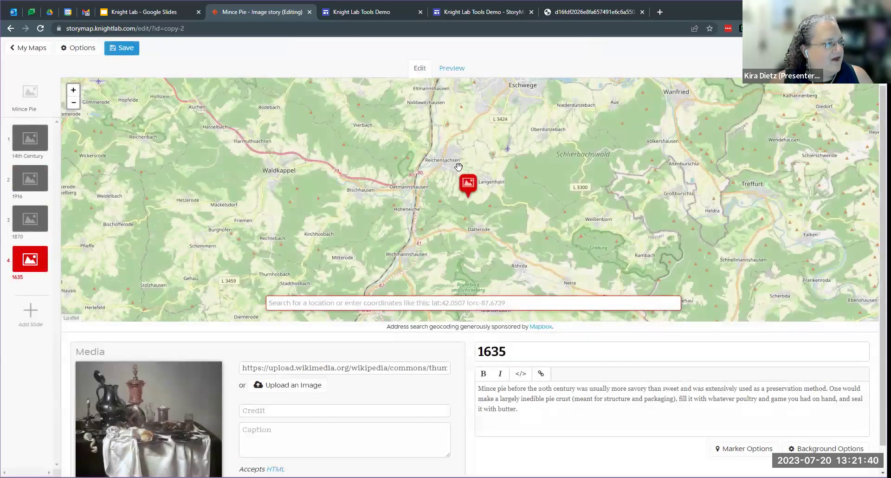
{"action": "left_click", "coordinate": [466, 68]}
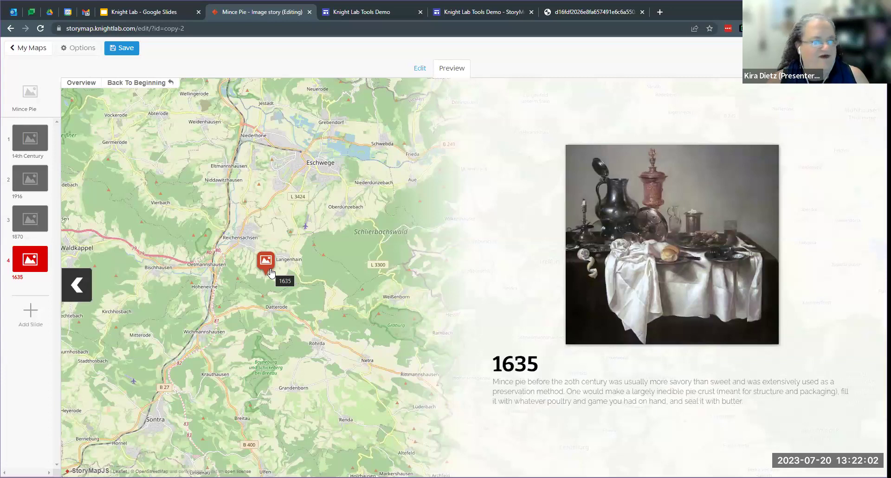
Step back to the 1870 slide, jump to the Mince Pie title slide, then open a new tab.
{"action": "left_click", "coordinate": [71, 299]}
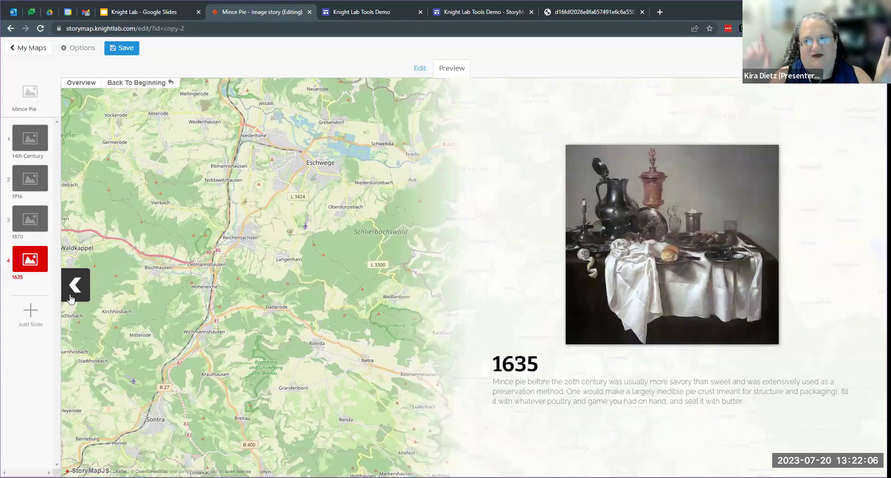
{"action": "left_click", "coordinate": [72, 300]}
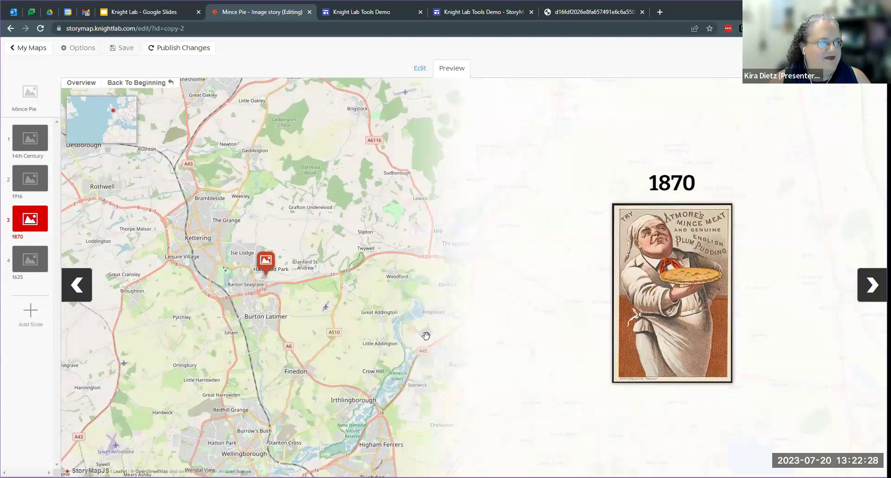
{"action": "left_click", "coordinate": [35, 96]}
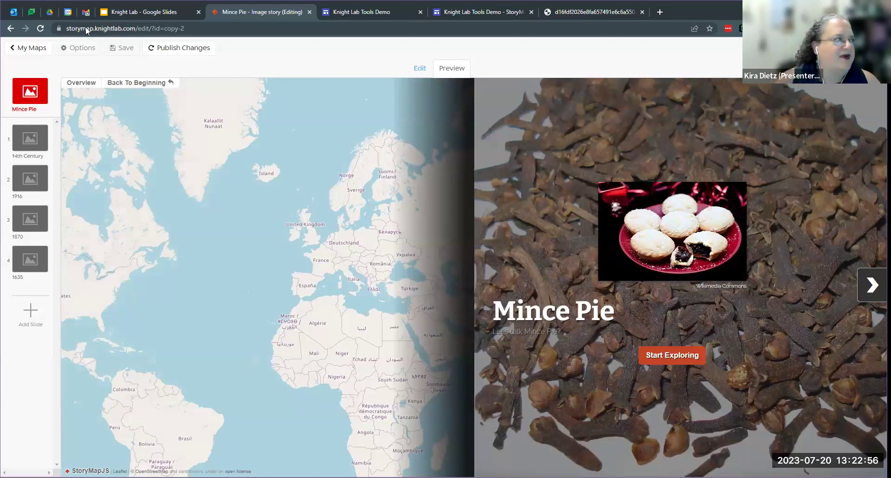
{"action": "left_click", "coordinate": [667, 12]}
Search Google for 'storyline knightlab' and open the Storyline JS - Knight Lab result.
{"action": "type", "text": "storylin"}
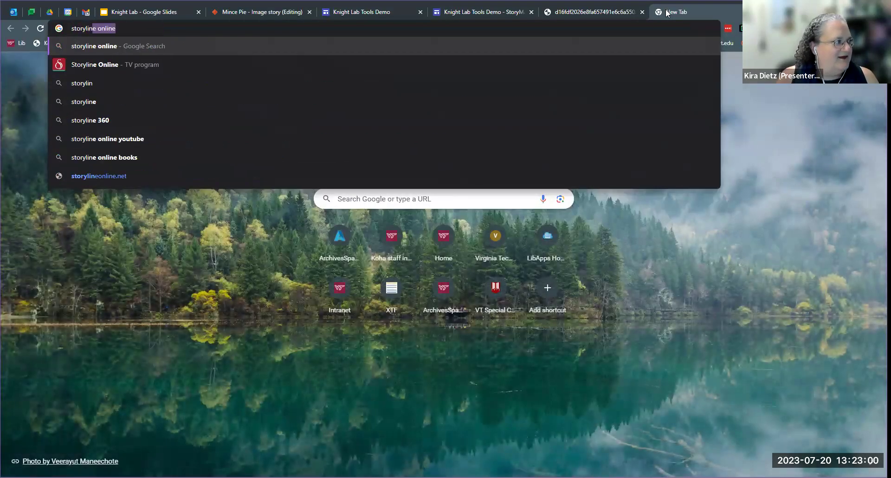
{"action": "type", "text": "e "}
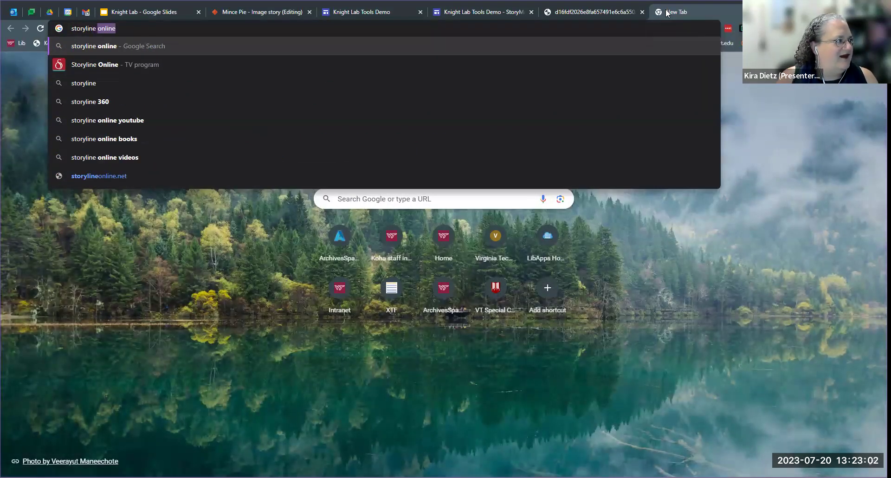
{"action": "type", "text": "kn="}
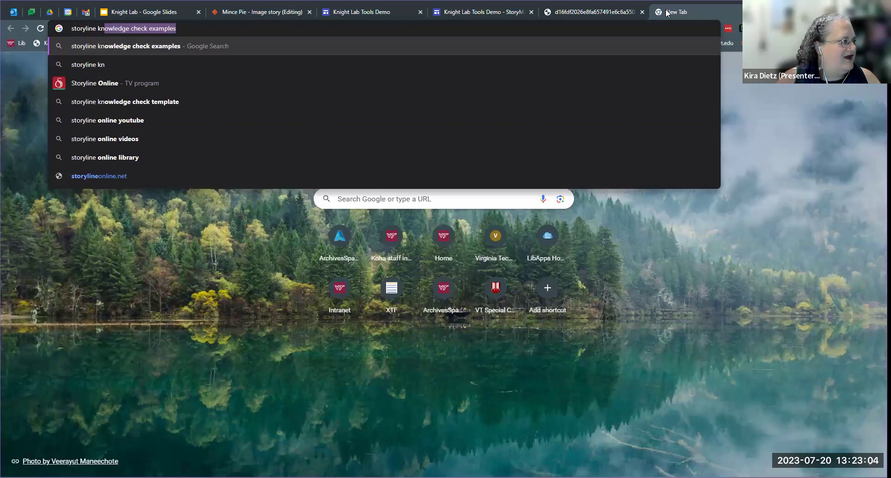
{"action": "key", "text": "BackSpace"}
{"action": "type", "text": "ight"}
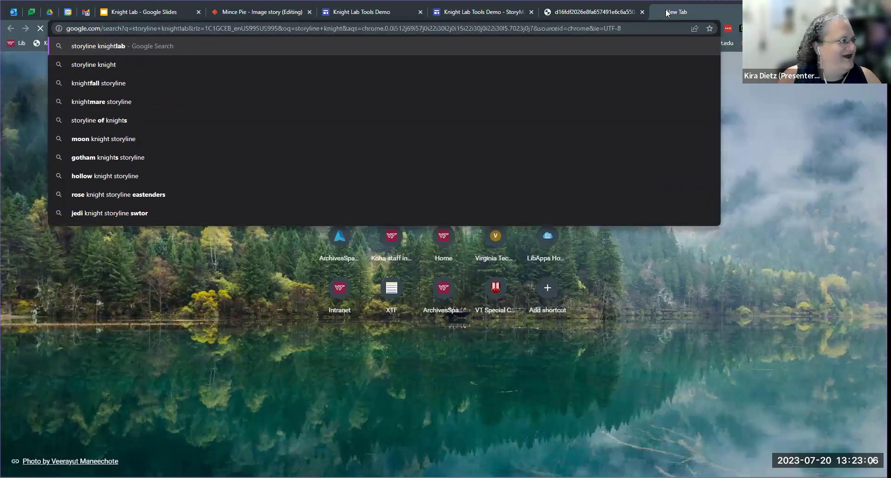
{"action": "key", "text": "Return"}
{"action": "left_click", "coordinate": [155, 156]}
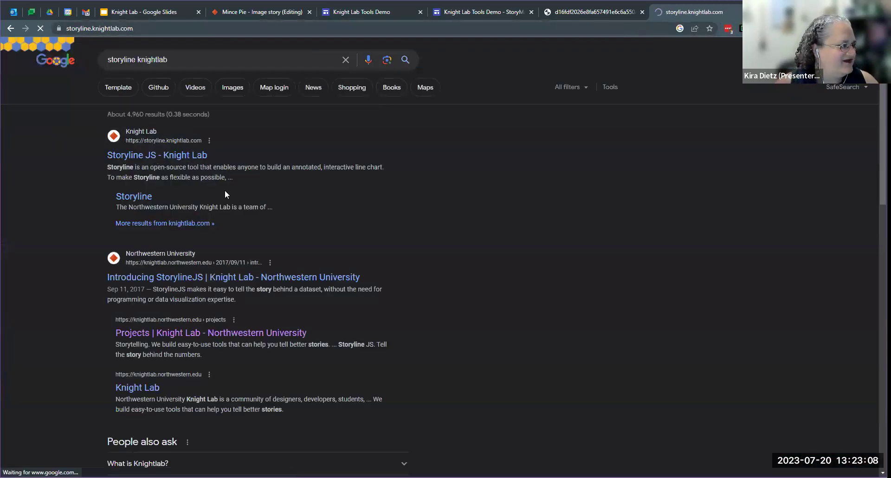
Scroll through the StorylineJS demo chart, close its tab, and return to the 'Questions??' slide.
{"action": "scroll", "coordinate": [313, 180], "scroll_direction": "down", "scroll_amount": 4}
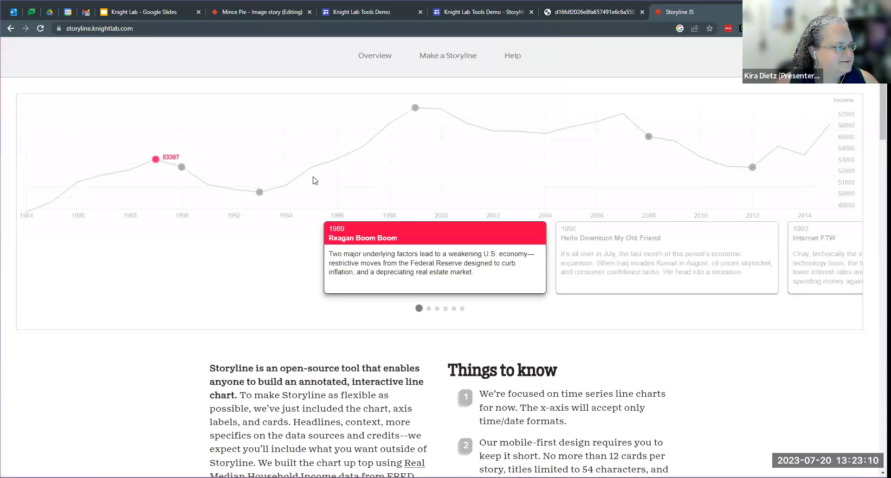
{"action": "scroll", "coordinate": [315, 180], "scroll_direction": "down", "scroll_amount": 2}
{"action": "scroll", "coordinate": [315, 179], "scroll_direction": "up", "scroll_amount": 4}
{"action": "scroll", "coordinate": [314, 178], "scroll_direction": "down", "scroll_amount": 1}
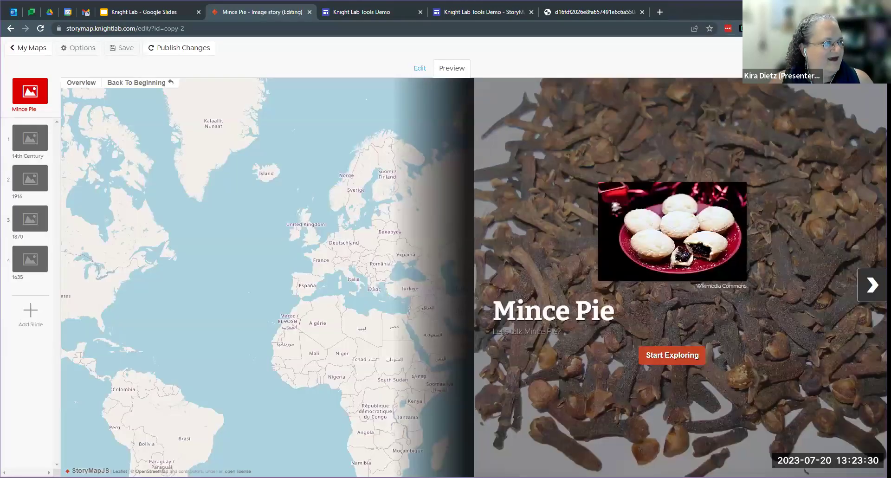
{"action": "left_click", "coordinate": [754, 12]}
{"action": "left_click", "coordinate": [114, 13]}
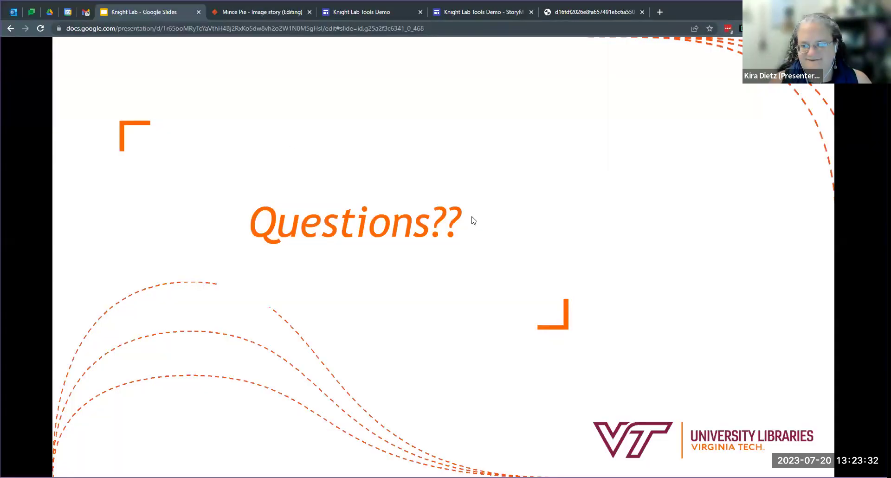